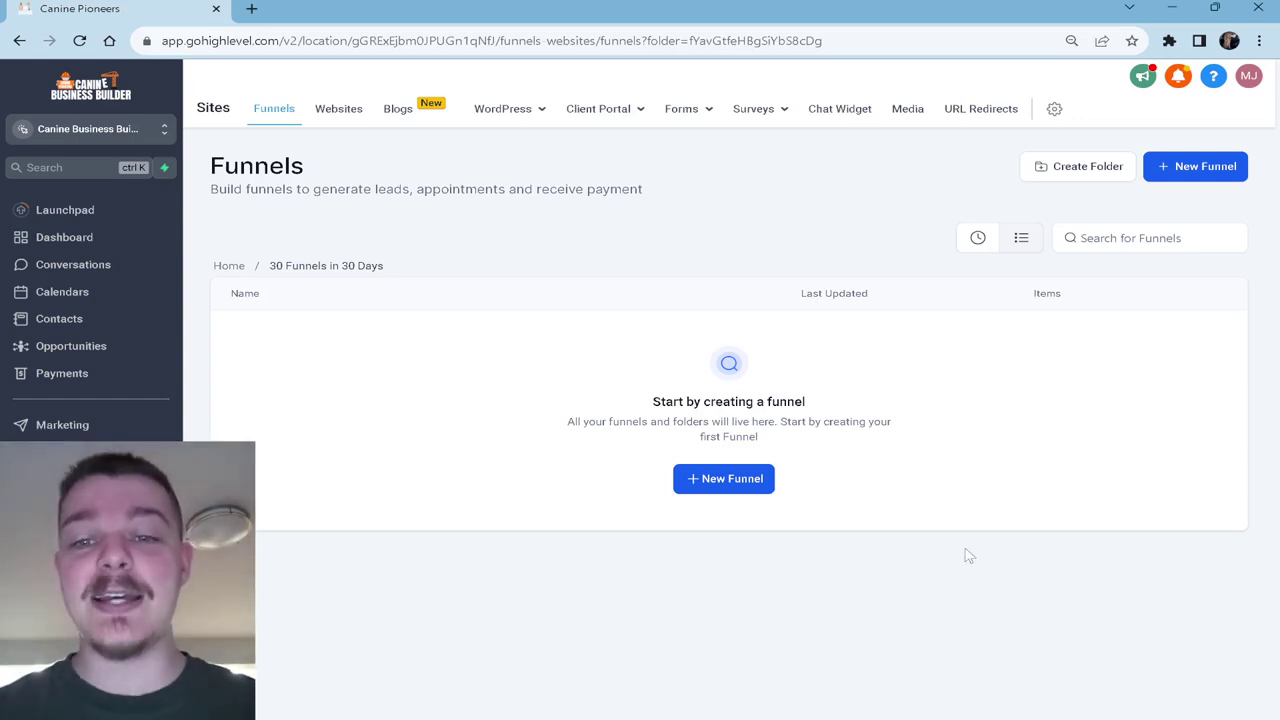
Step: Create a blank funnel named "Day 1 Funnel Challenge" in the 30 Funnels in 30 Days folder
left_click(705, 484)
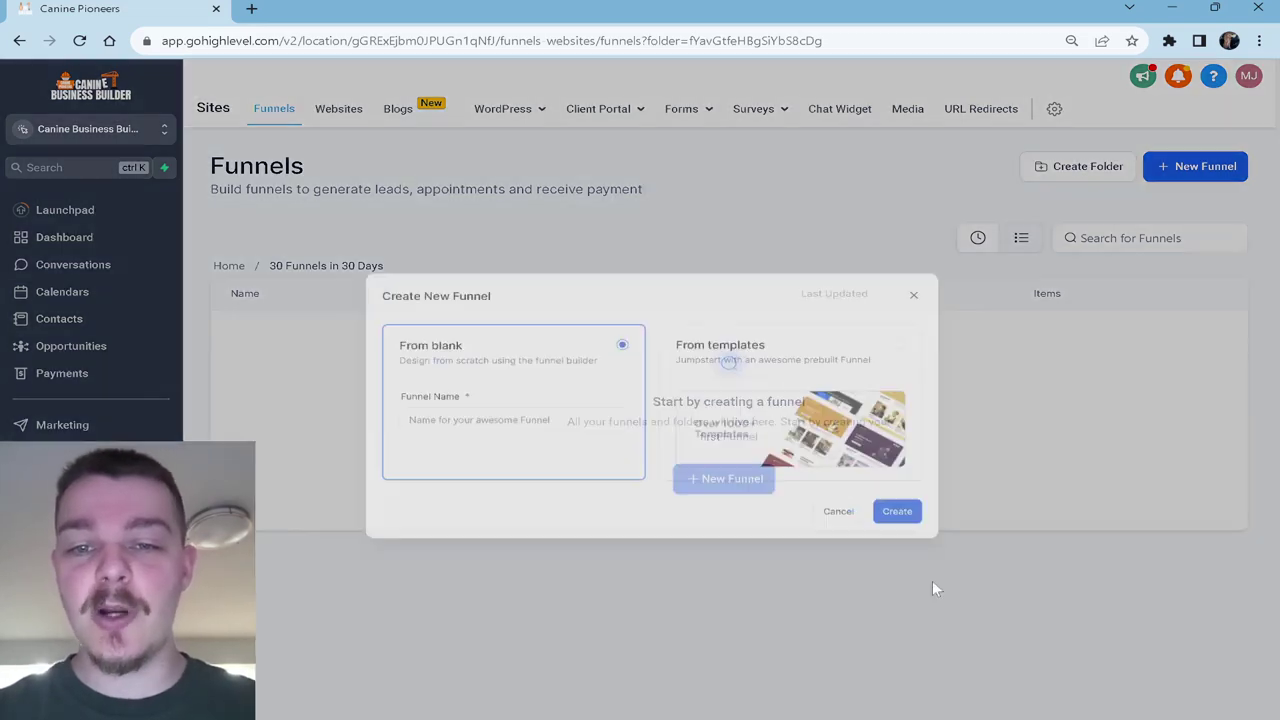
left_click(477, 410)
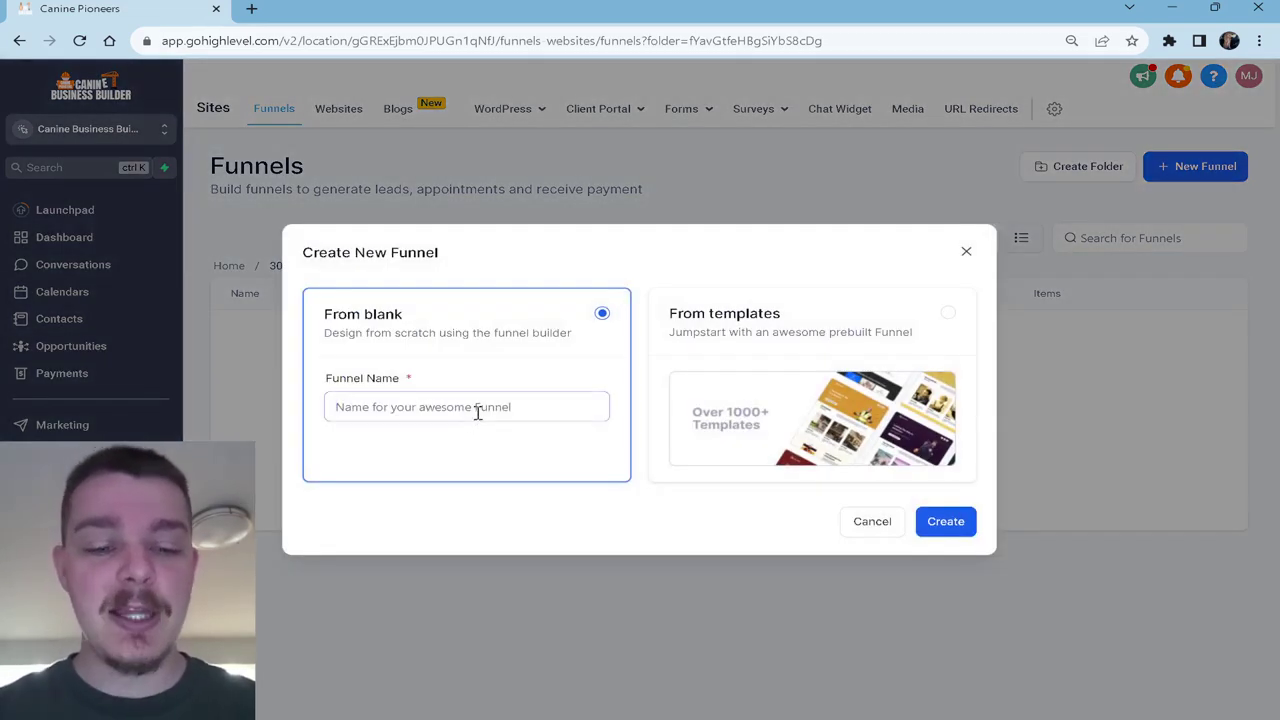
type("Day 1 Fun")
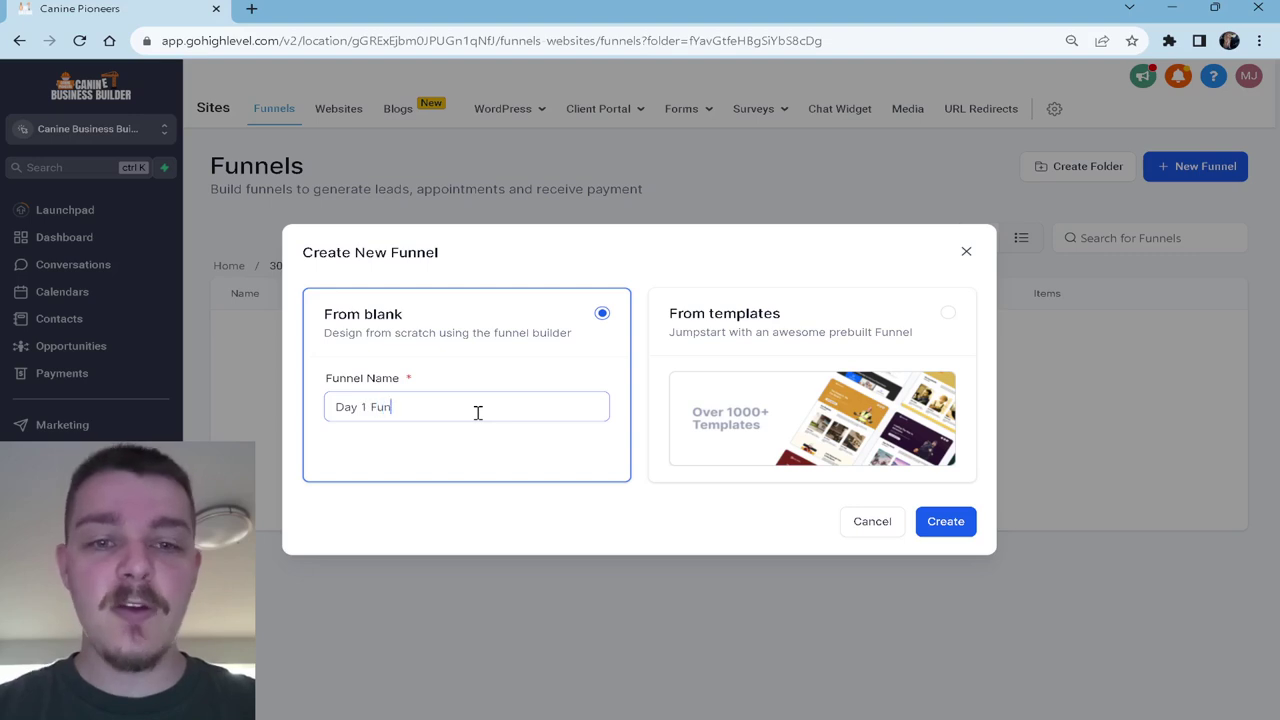
type("nel Challenege")
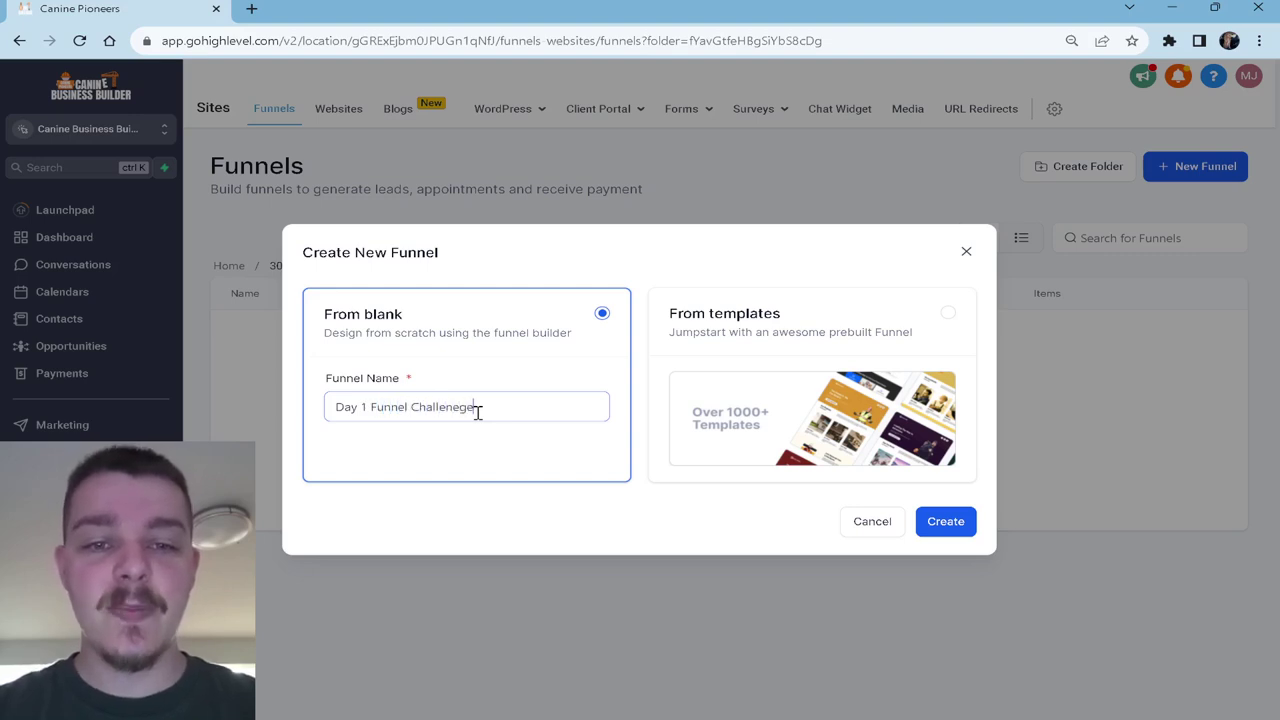
double_click(466, 410)
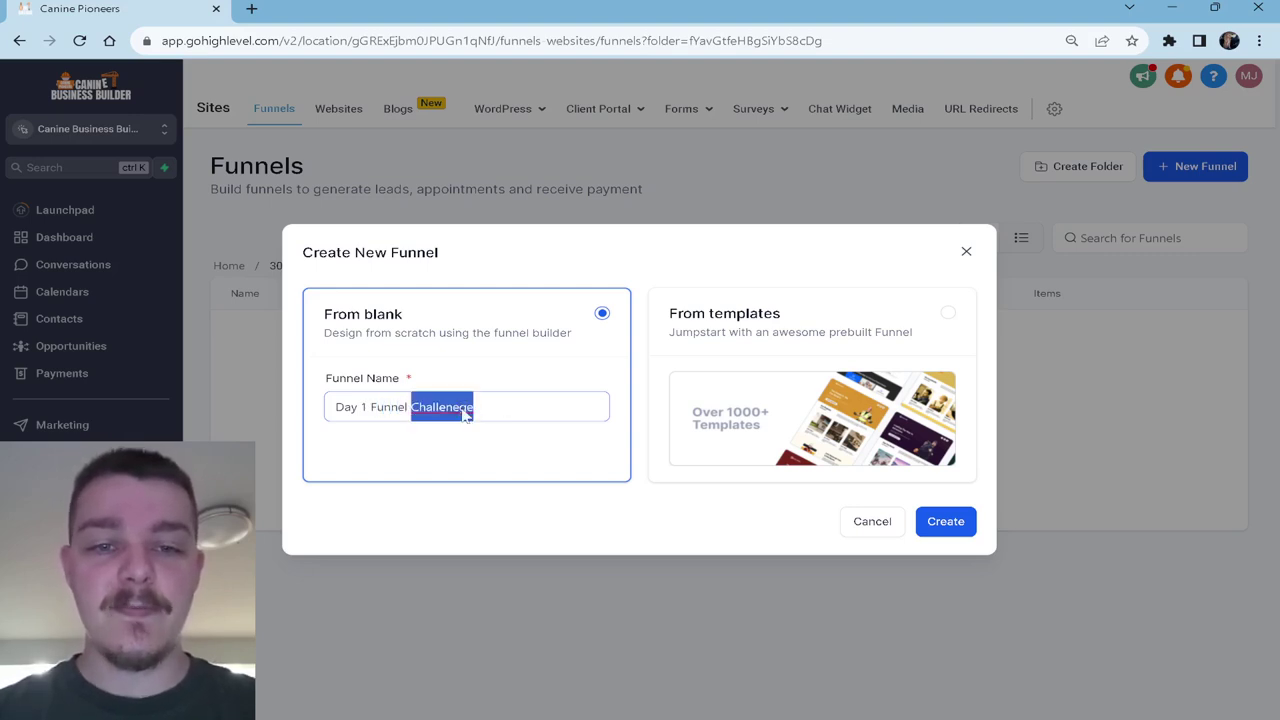
type("Challenge")
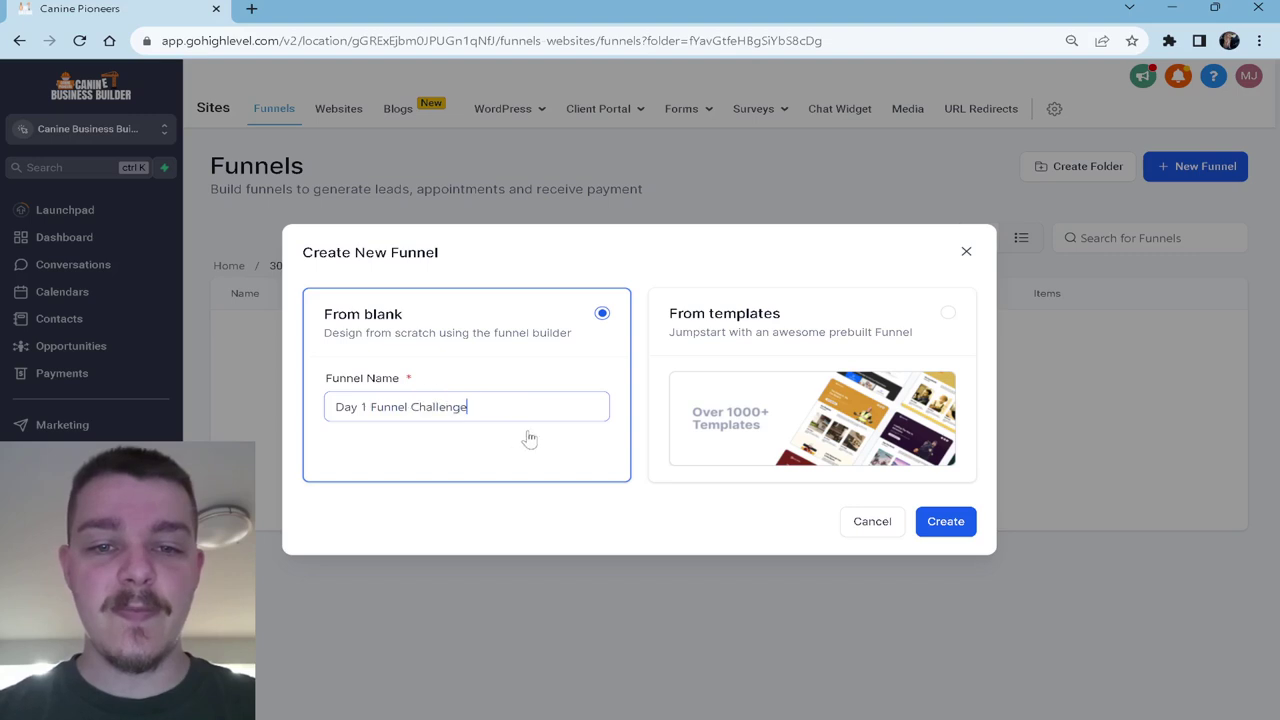
left_click(952, 521)
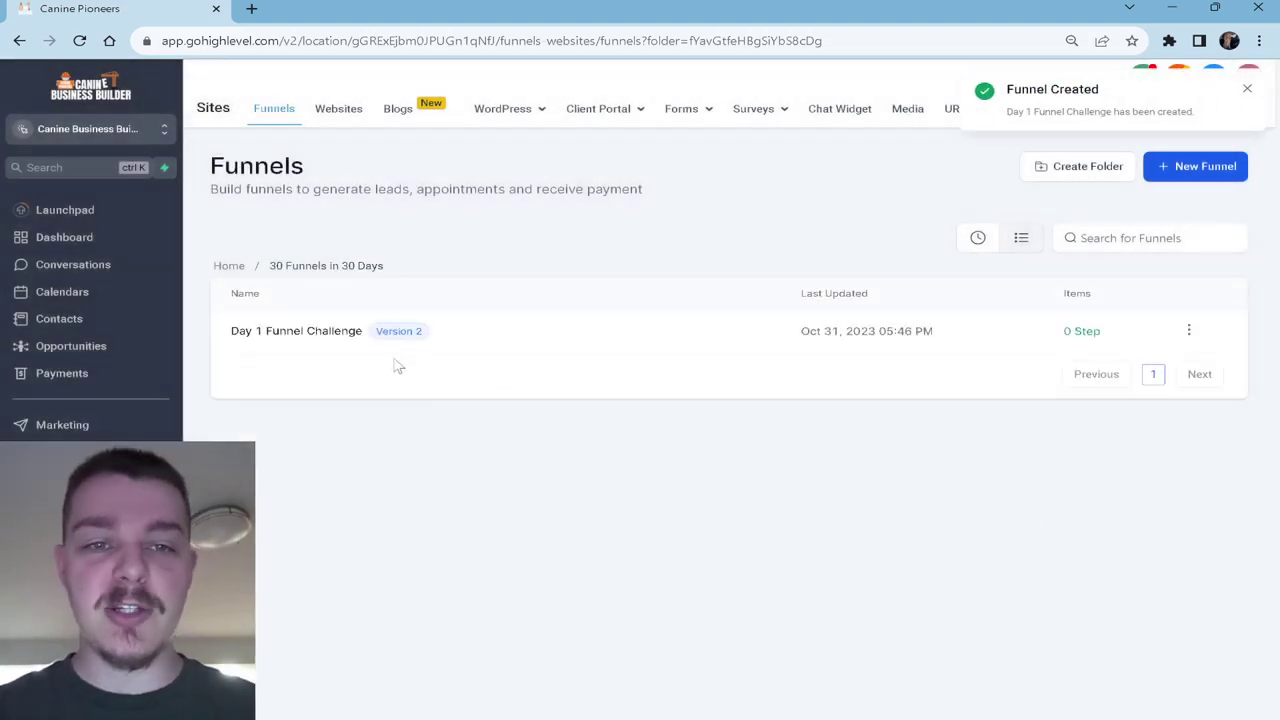
Step: Open the Day 1 Funnel Challenge funnel and create its first step, named "Step 1 - Opt-in", with the path left blank
left_click(298, 331)
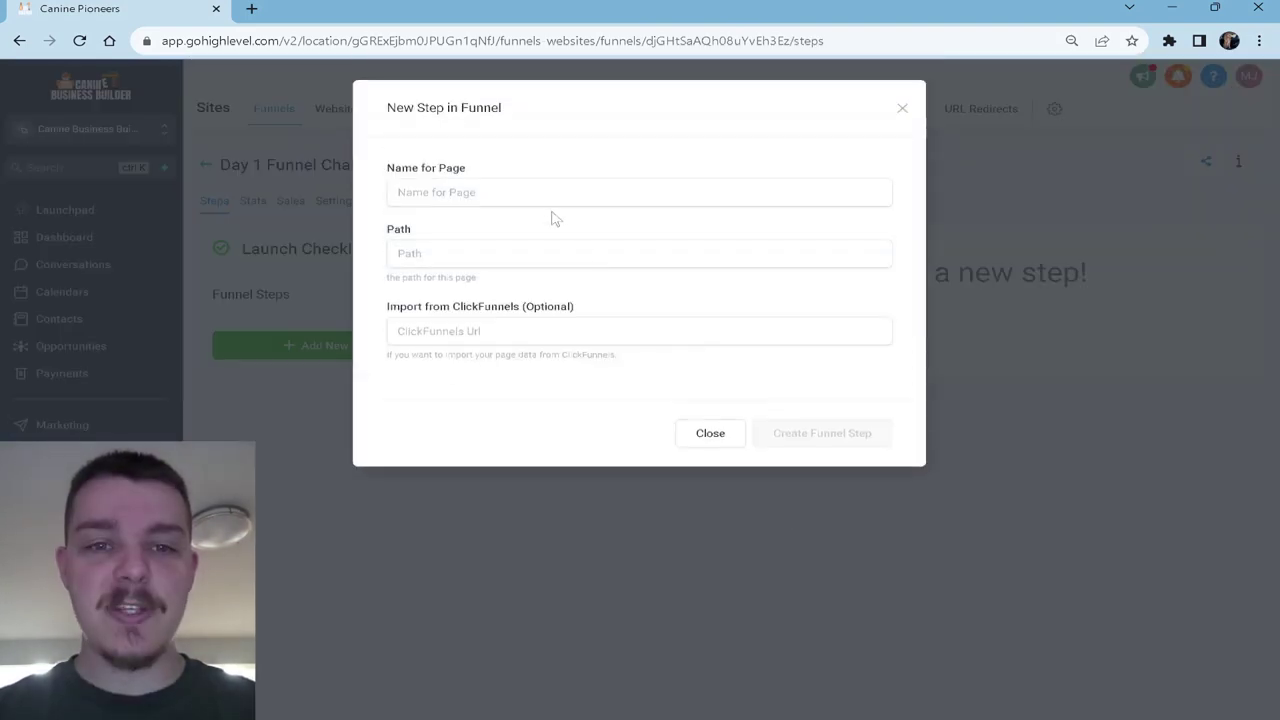
left_click(549, 197)
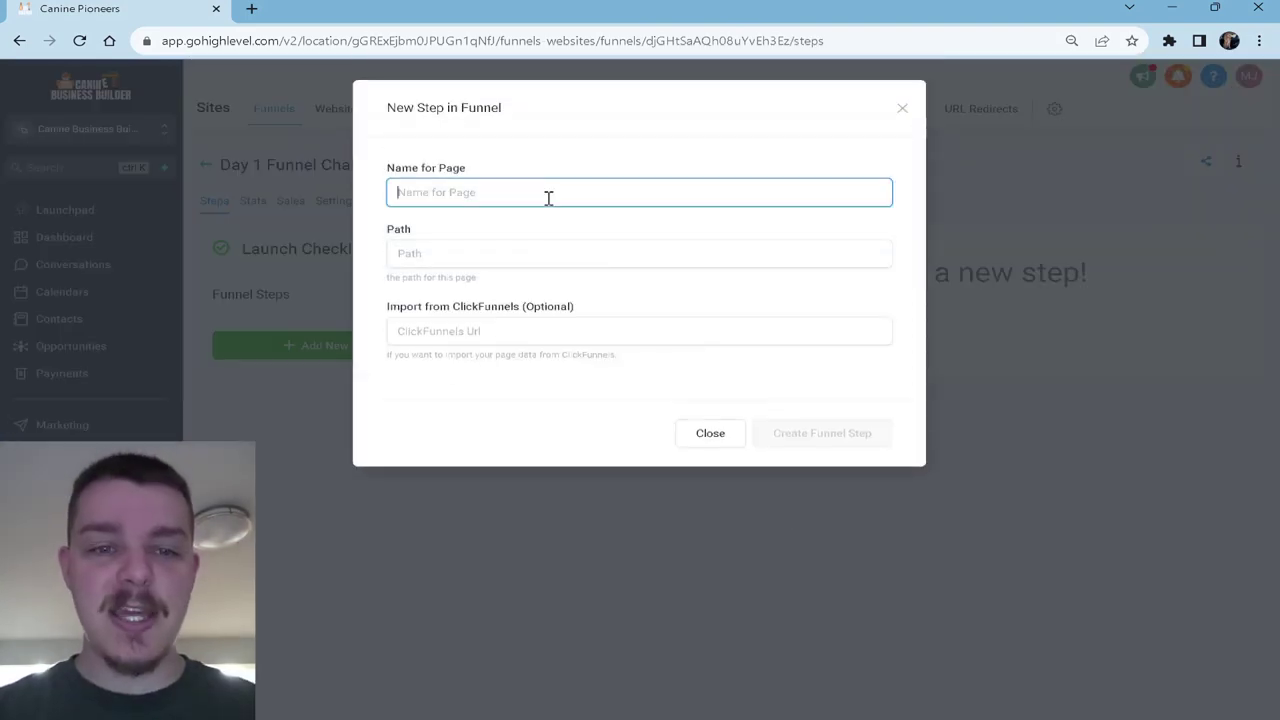
type("Step 1 - Opt-in")
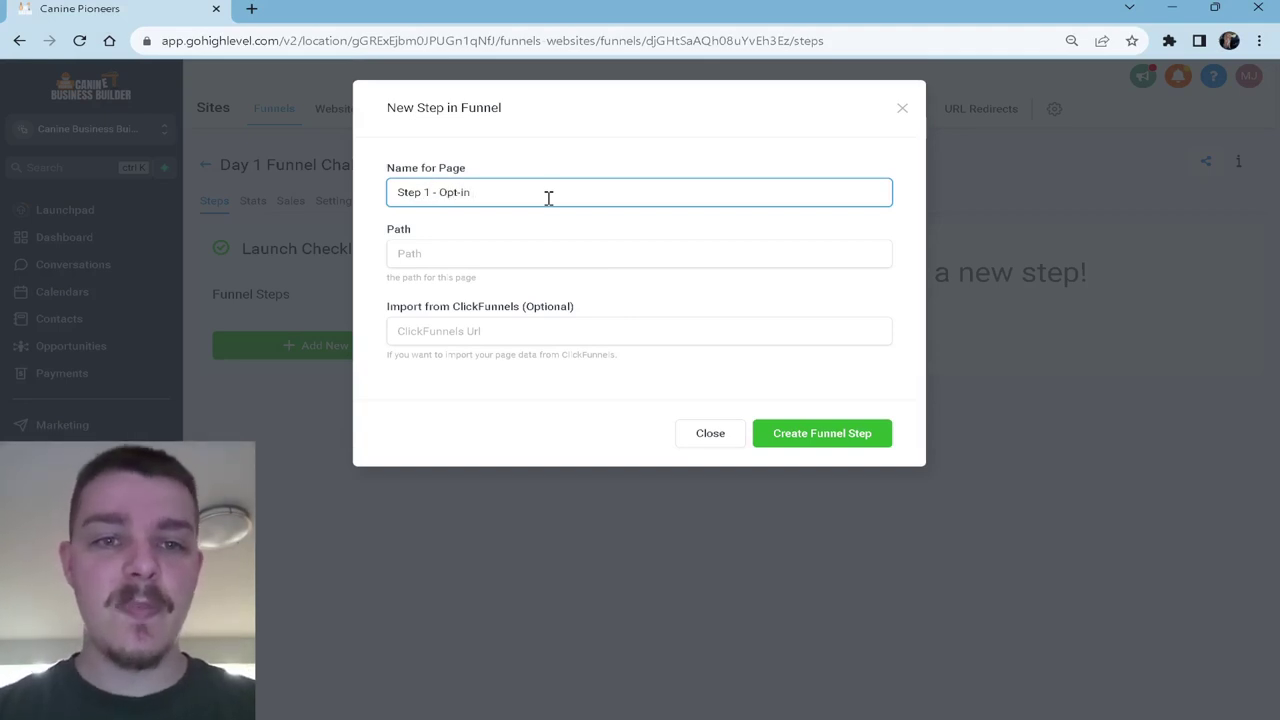
left_click(466, 251)
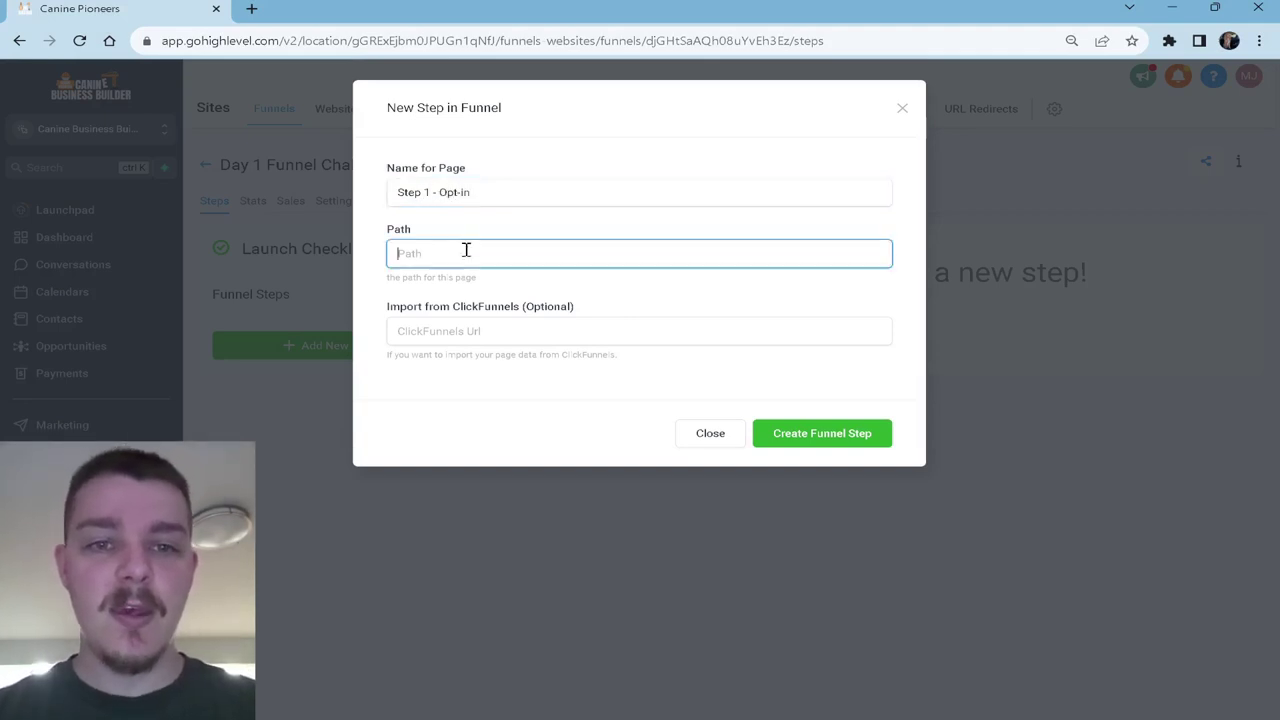
left_click(833, 433)
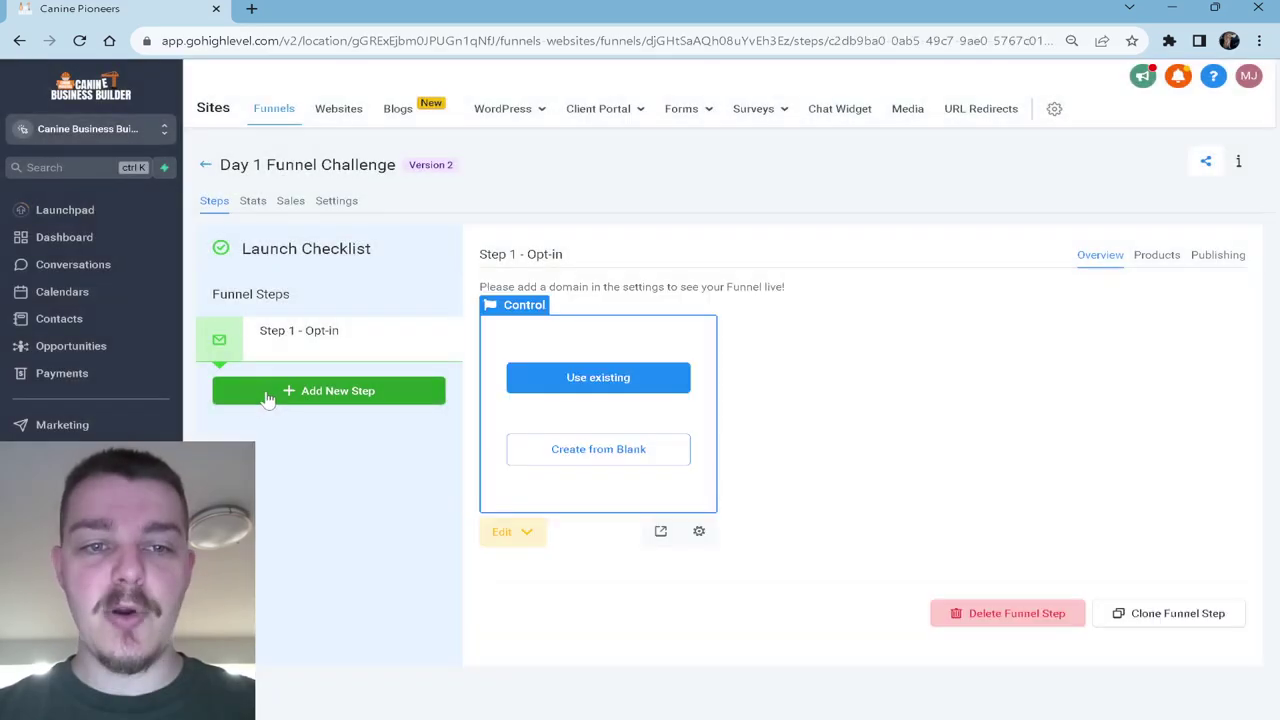
Step: Add a second funnel step named "Step 2 - Full Application"
left_click(268, 392)
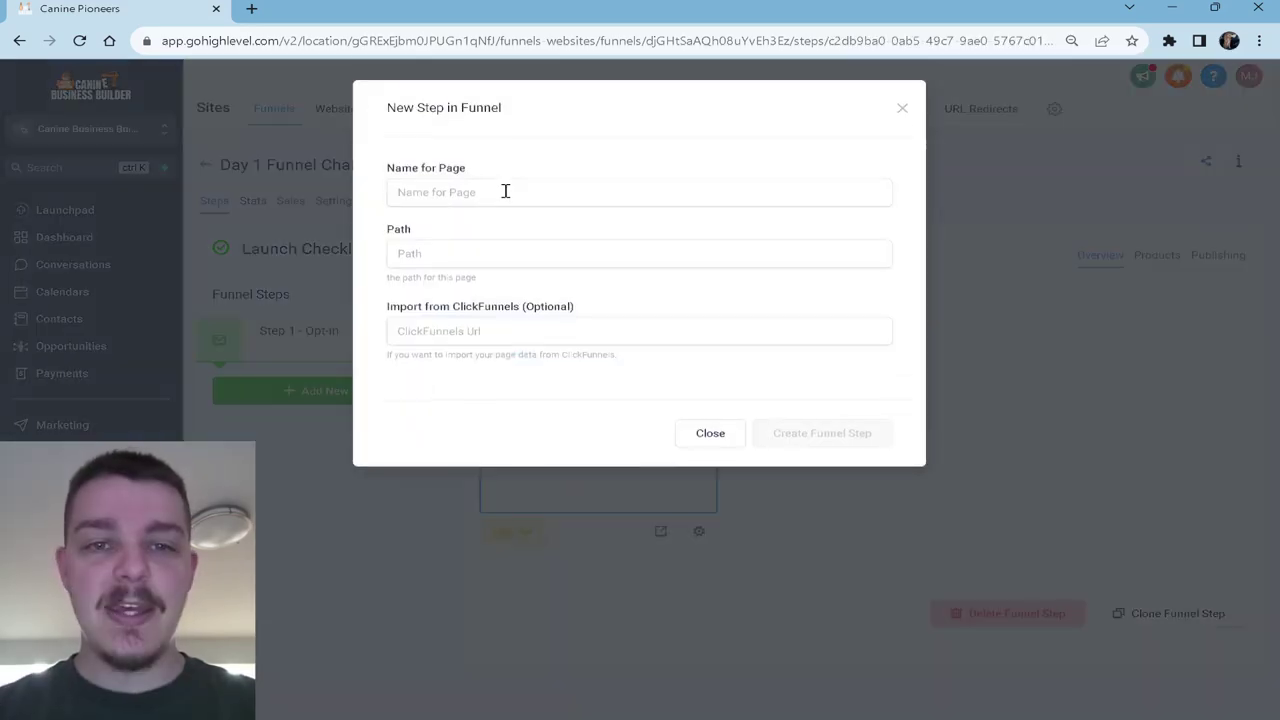
left_click(503, 191)
type("Step 2")
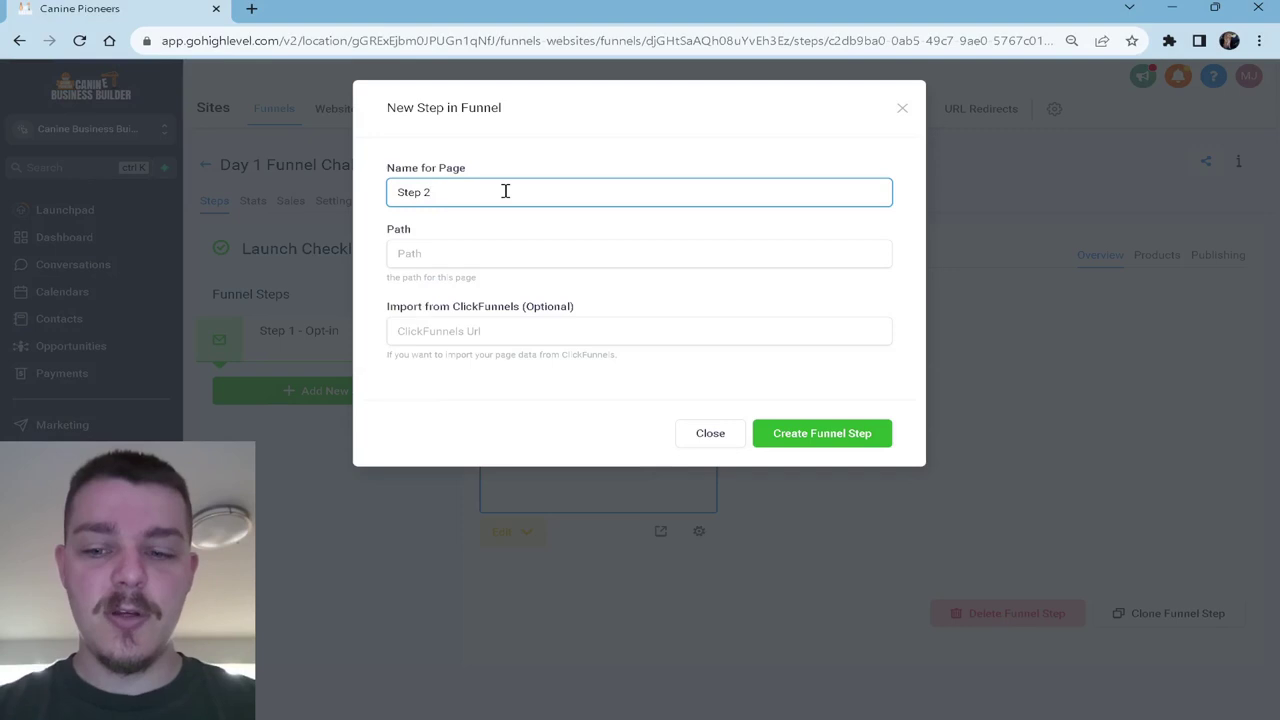
type(" - Full App")
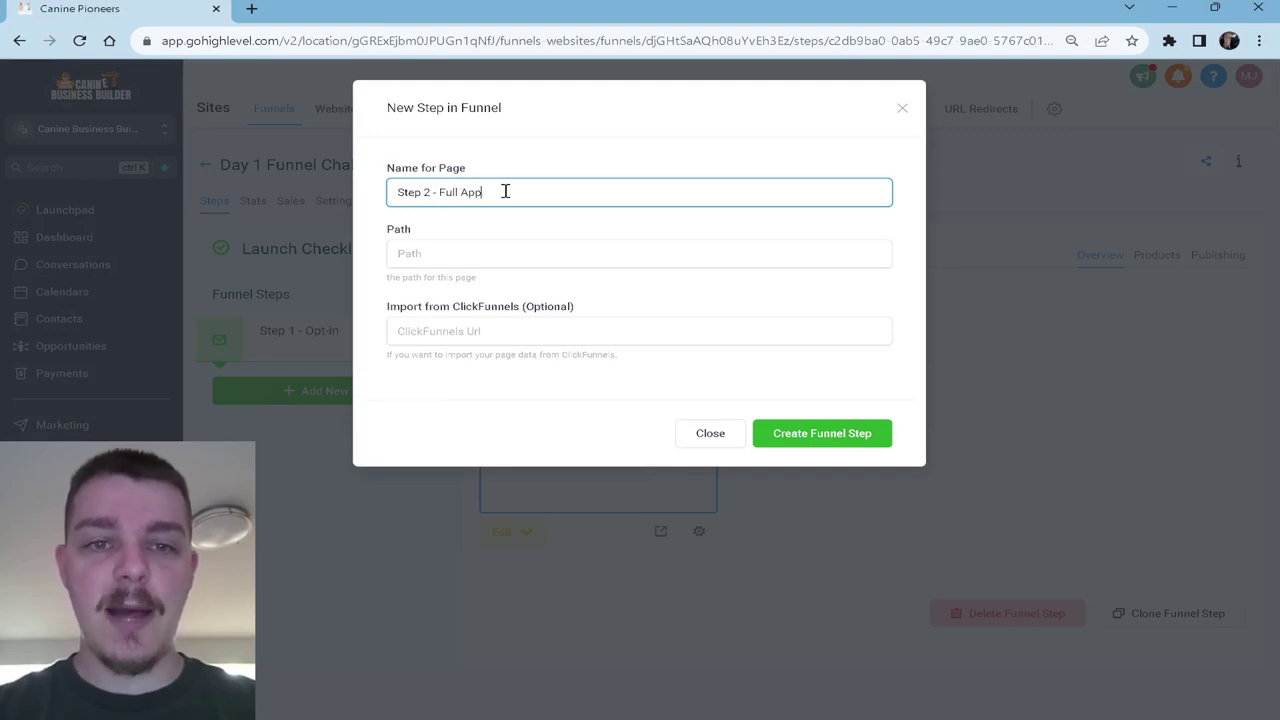
type("lication")
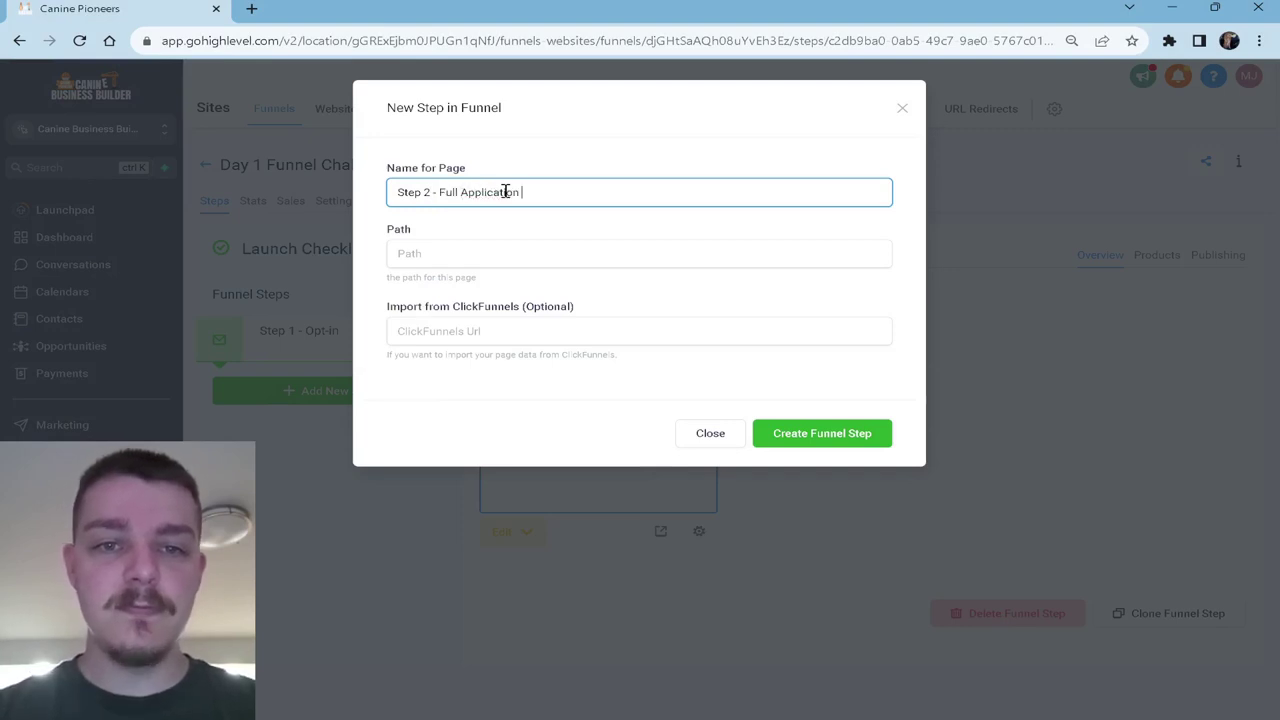
left_click(849, 437)
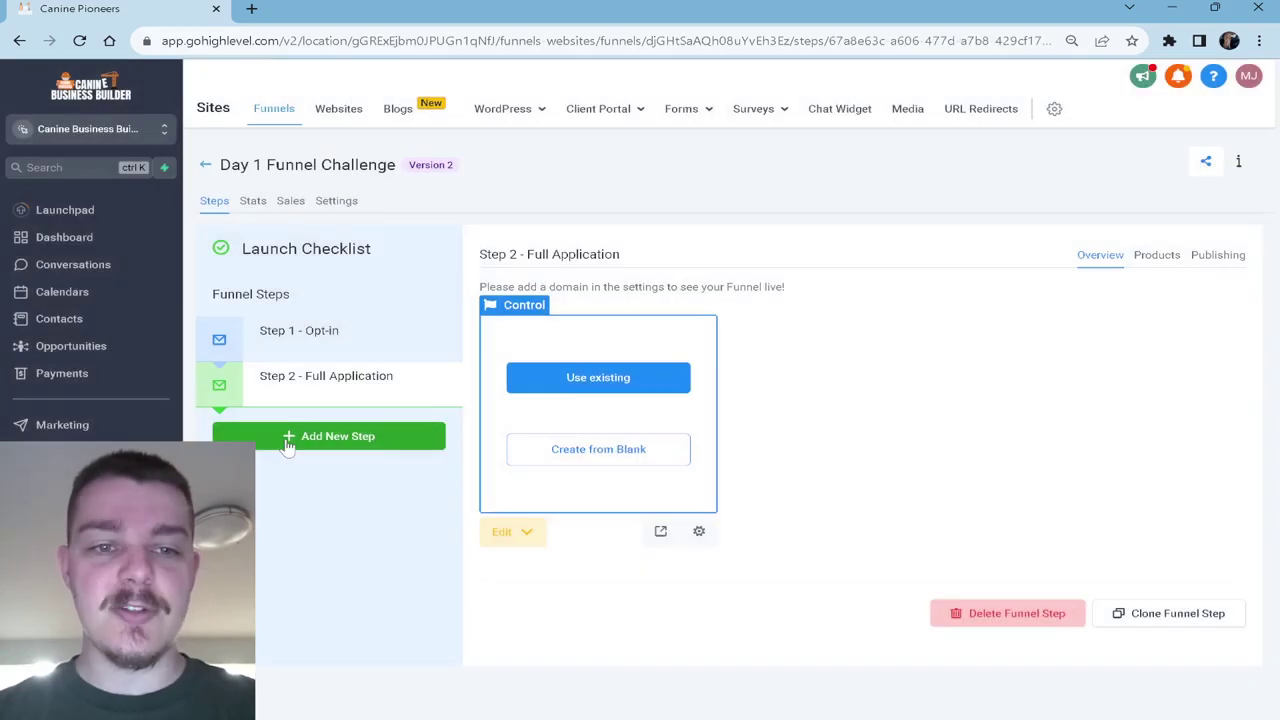
Step: Add a third funnel step named "Thank You Page"
left_click(287, 437)
left_click(488, 194)
type("Ta")
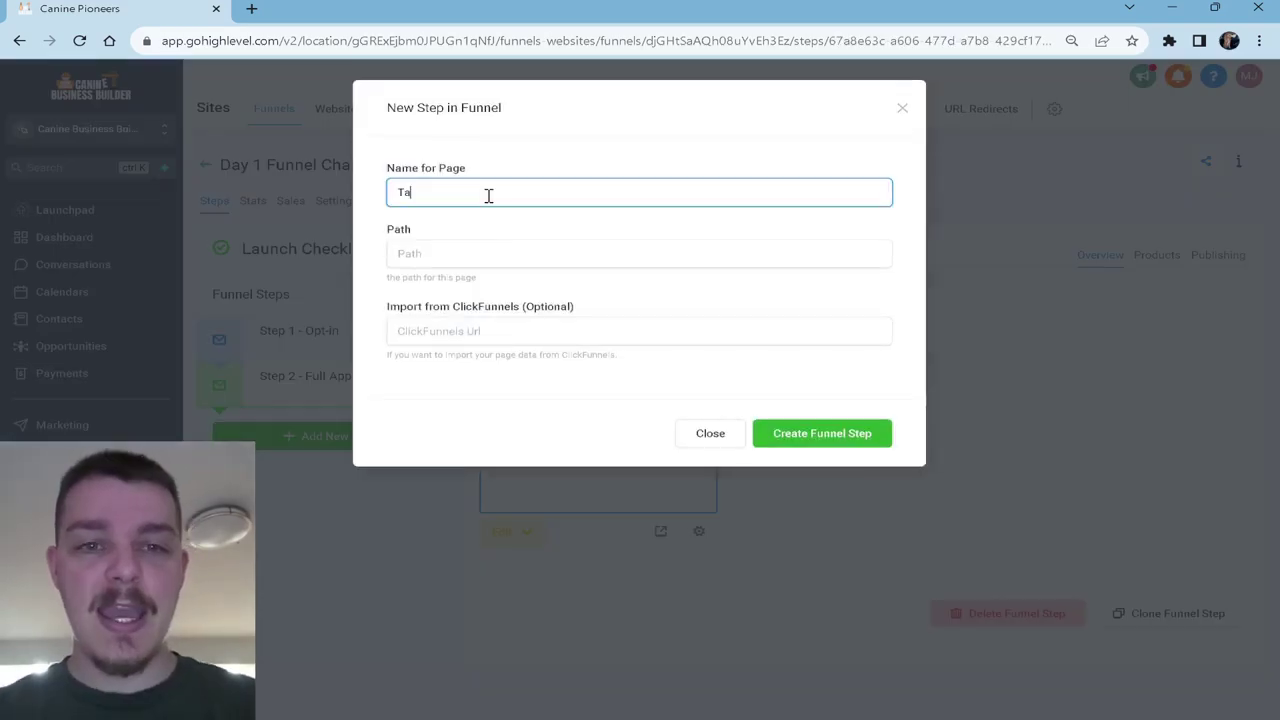
type("hkn Y")
key("BackSpace")
key("BackSpace")
key("BackSpace")
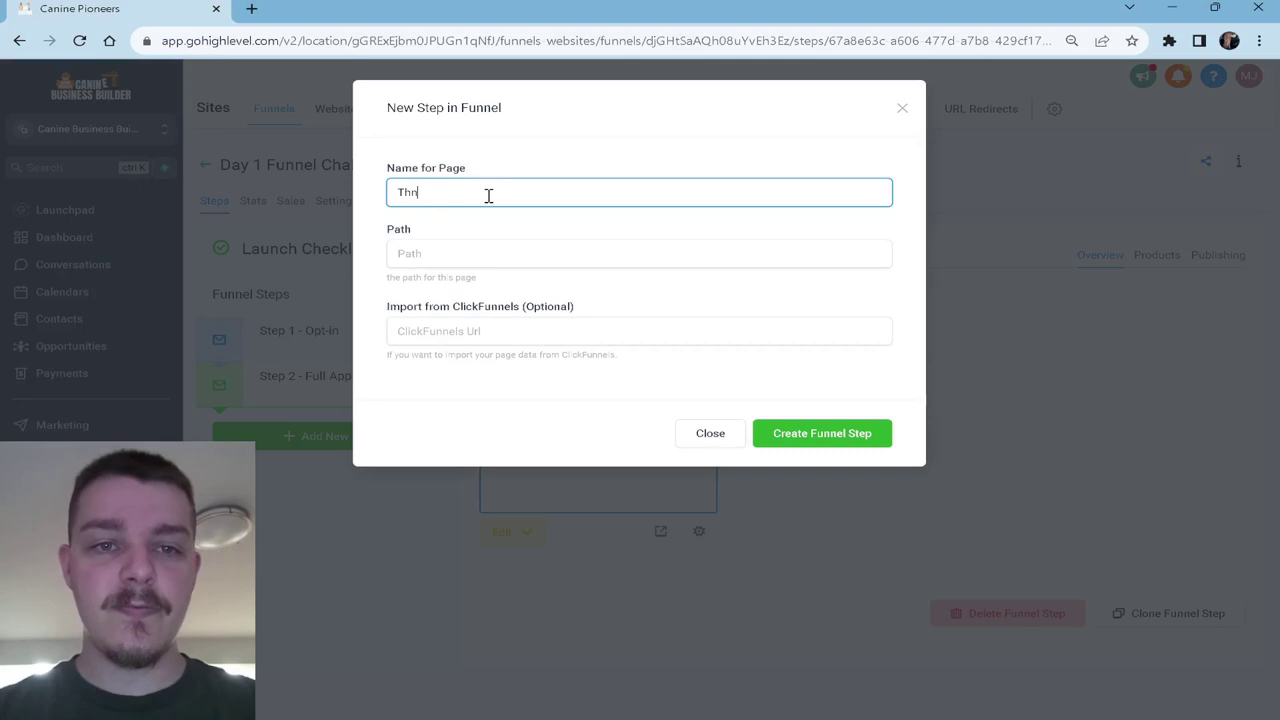
key("BackSpace")
key("BackSpace")
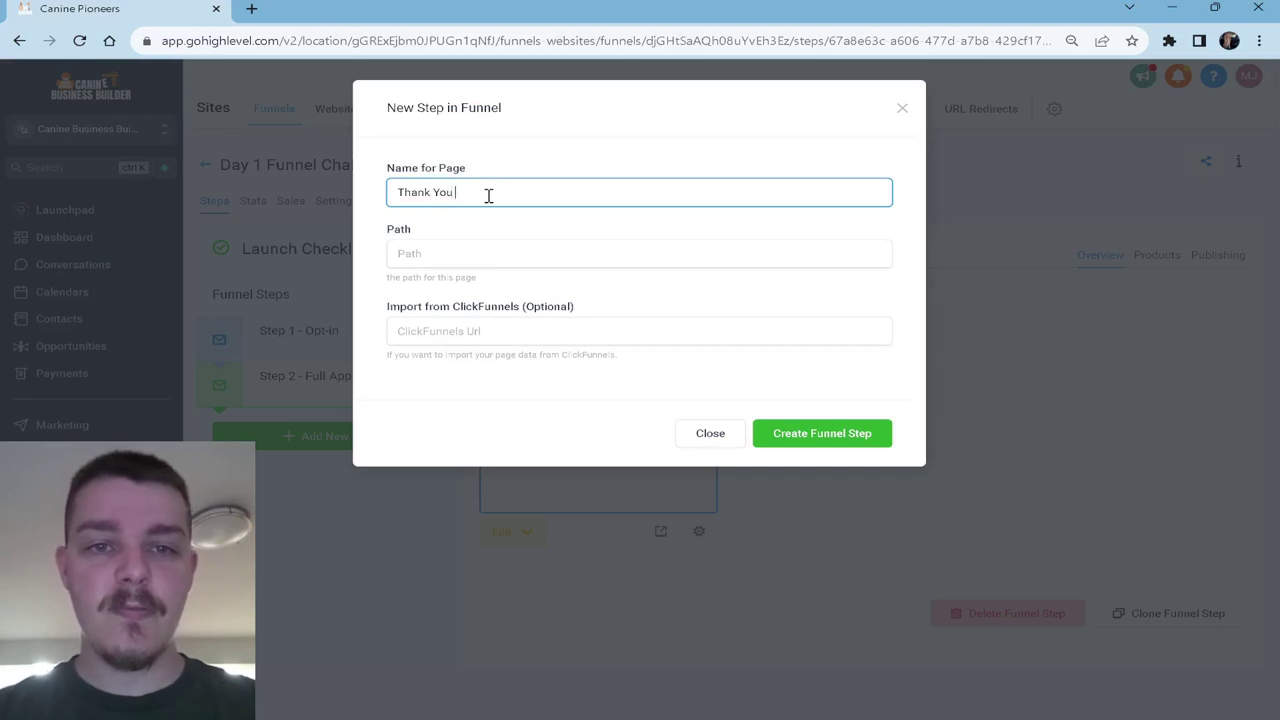
left_click(837, 433)
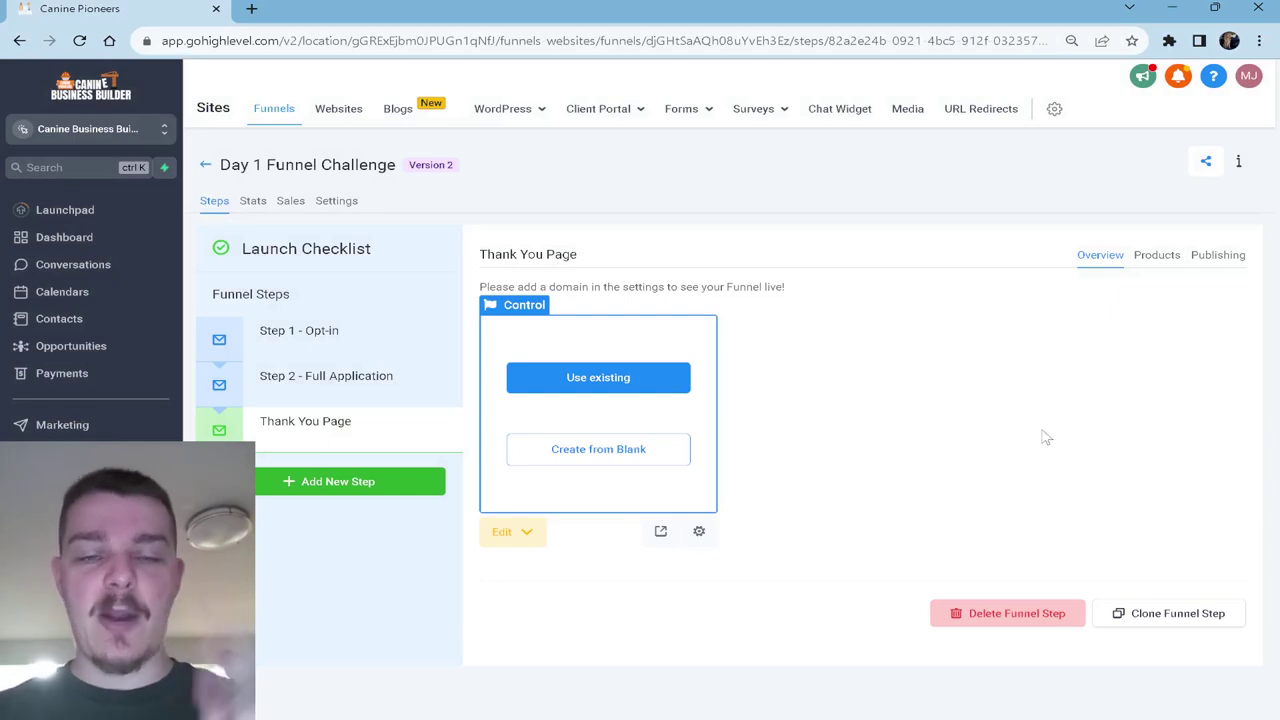
Step: Open the Thank You Page step for editing in a new browser tab
left_click(290, 438)
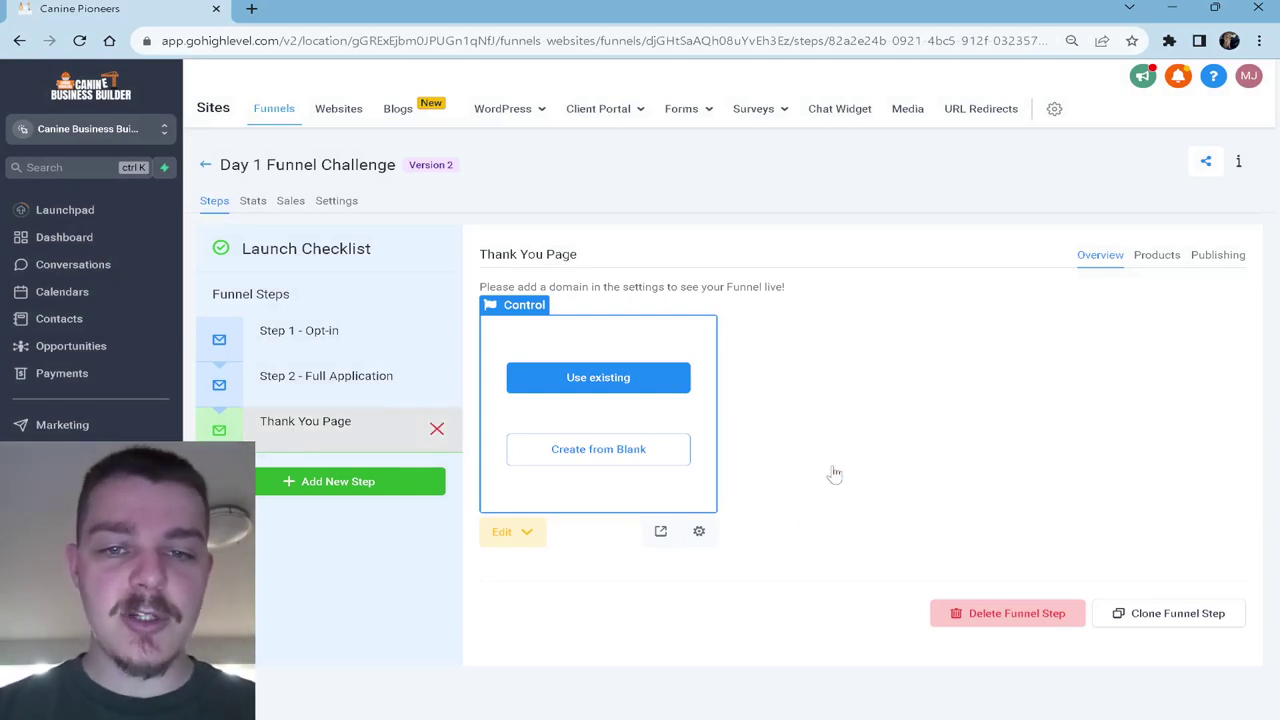
left_click(524, 532)
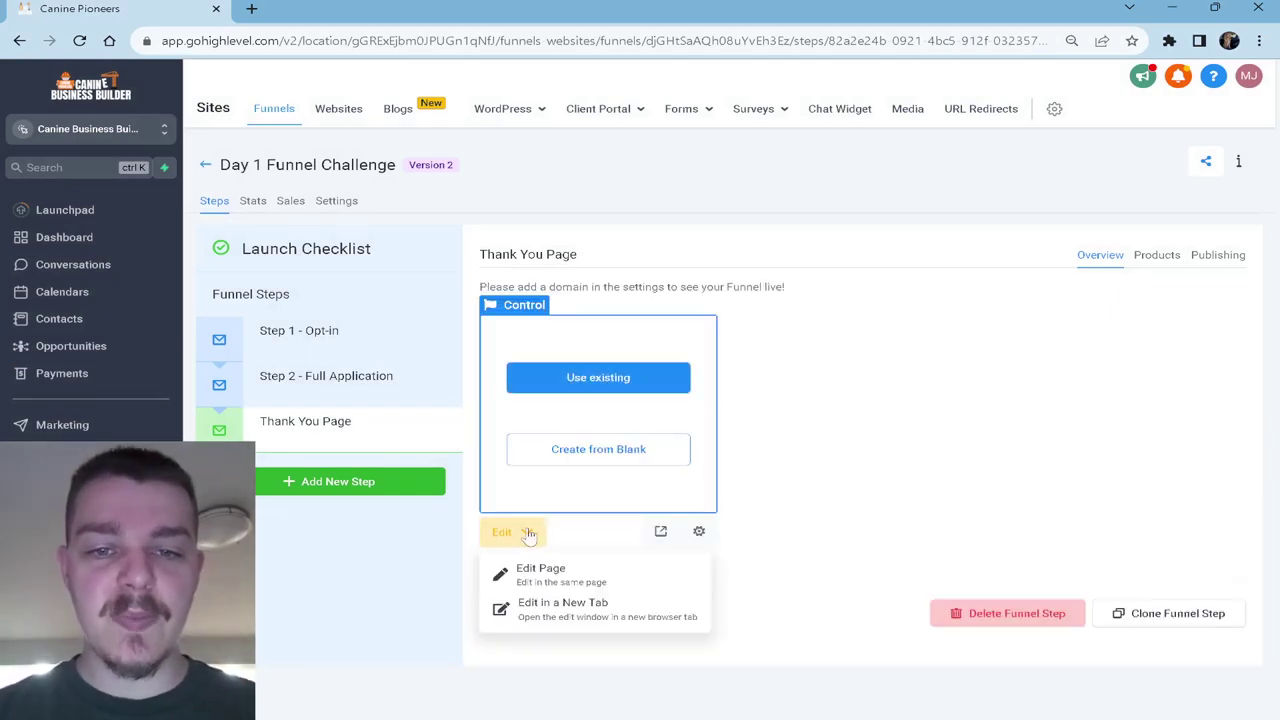
left_click(577, 610)
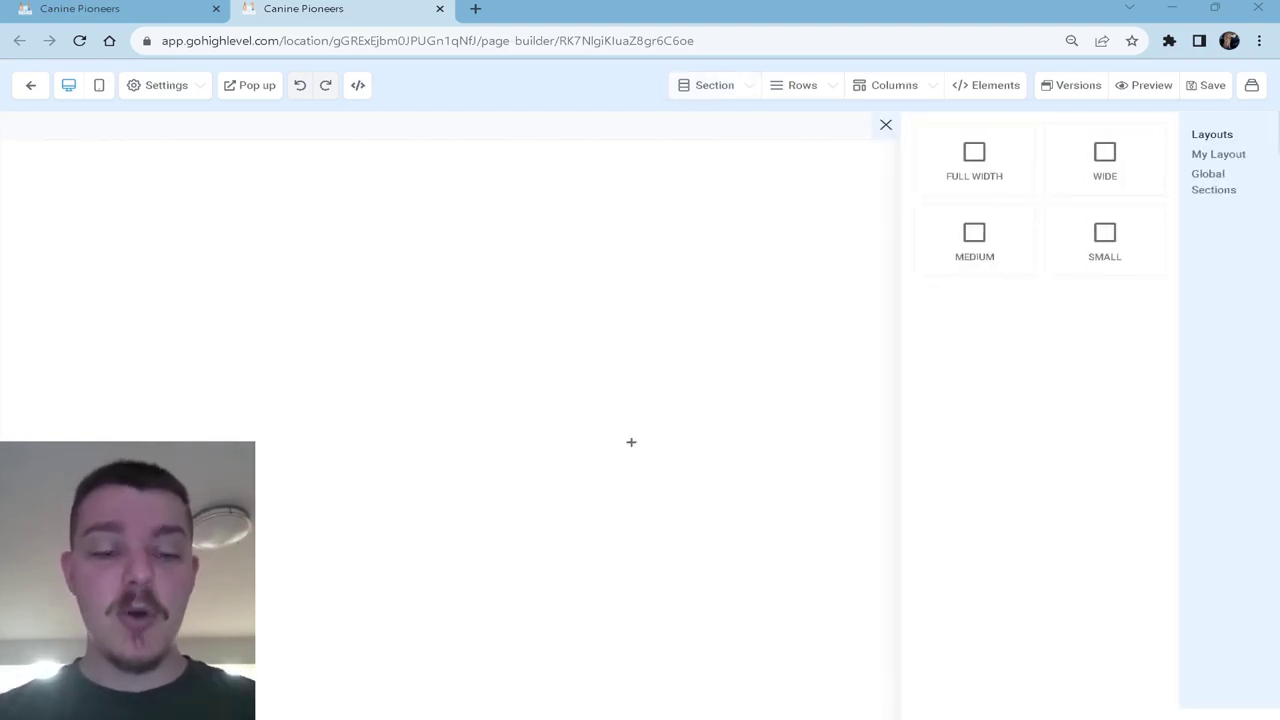
Step: Add three stacked sections to the blank page: full width, wide and medium
left_click(1012, 200)
left_click(760, 245)
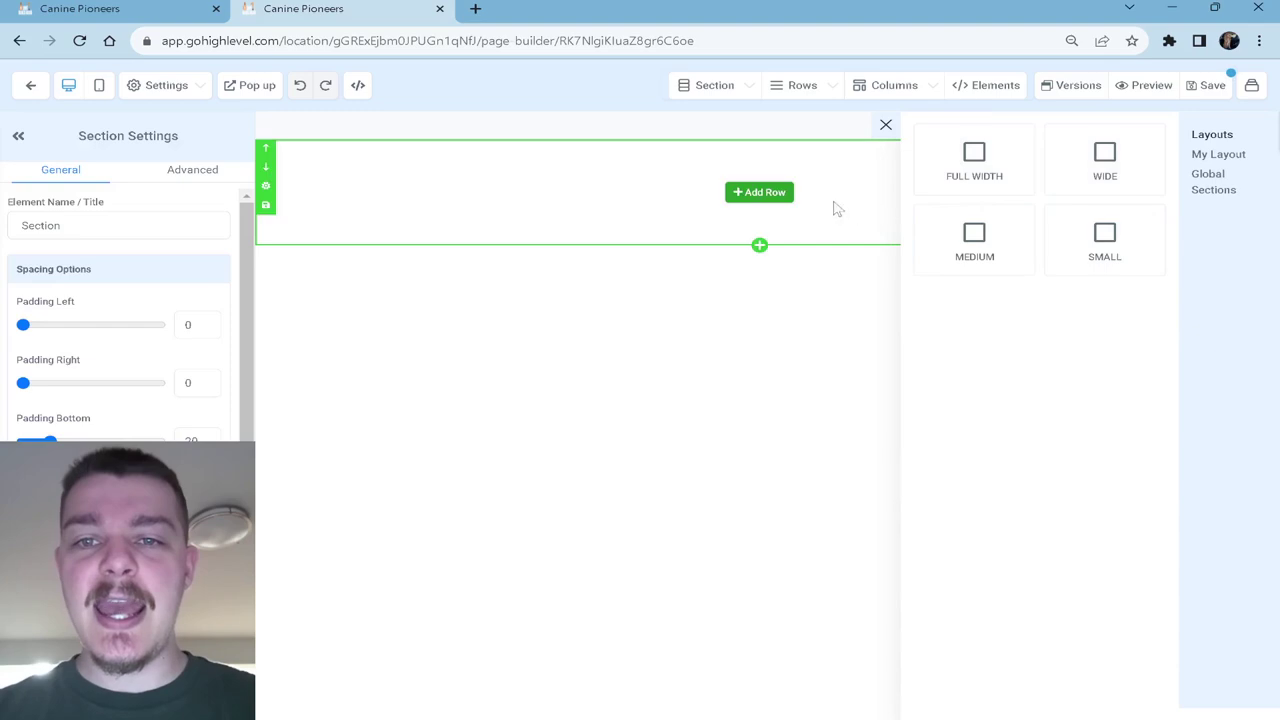
left_click(1112, 175)
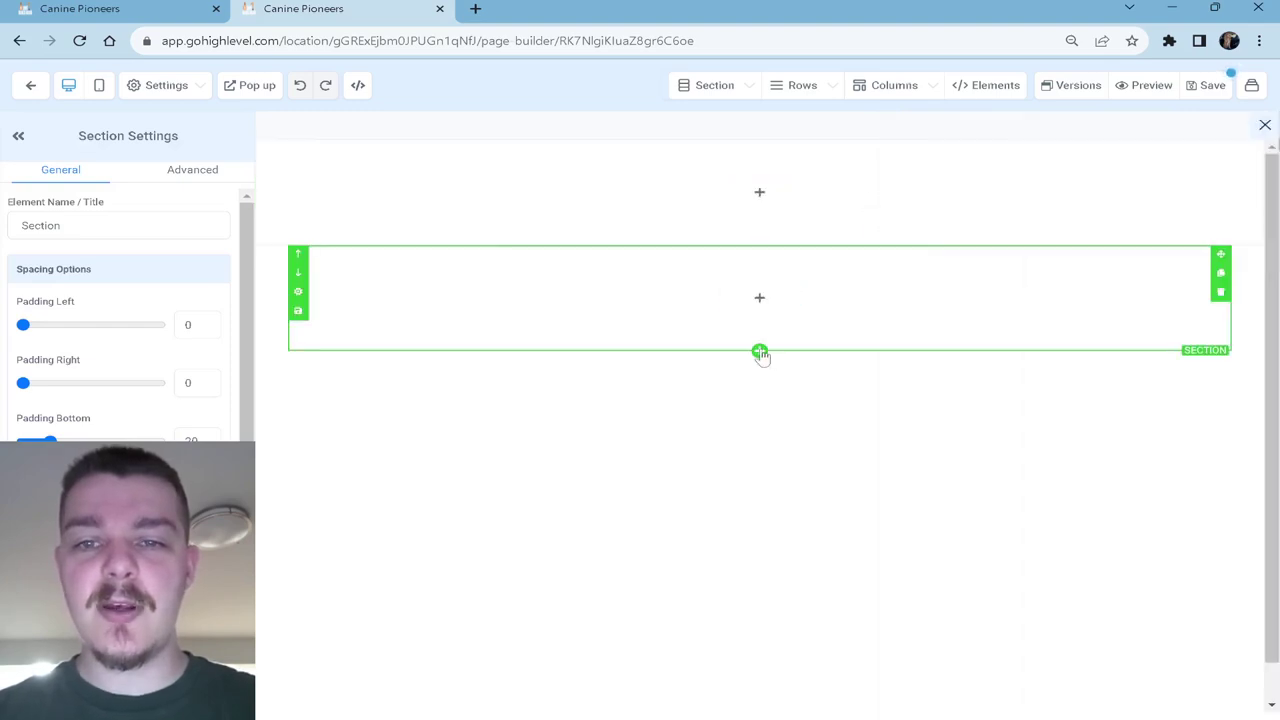
left_click(760, 351)
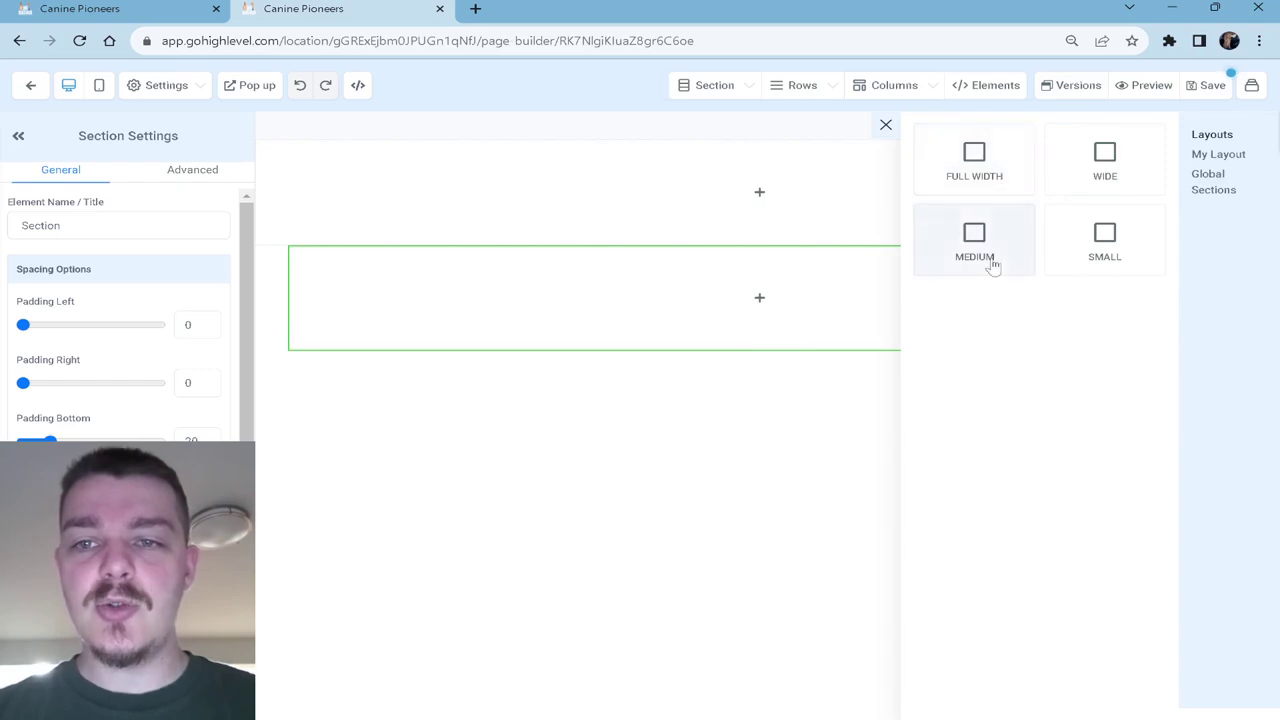
left_click(993, 265)
Step: Insert a 1-column row in the full-width section, a 2-column row in the wide section and a 1-column row in the medium section
left_click(765, 193)
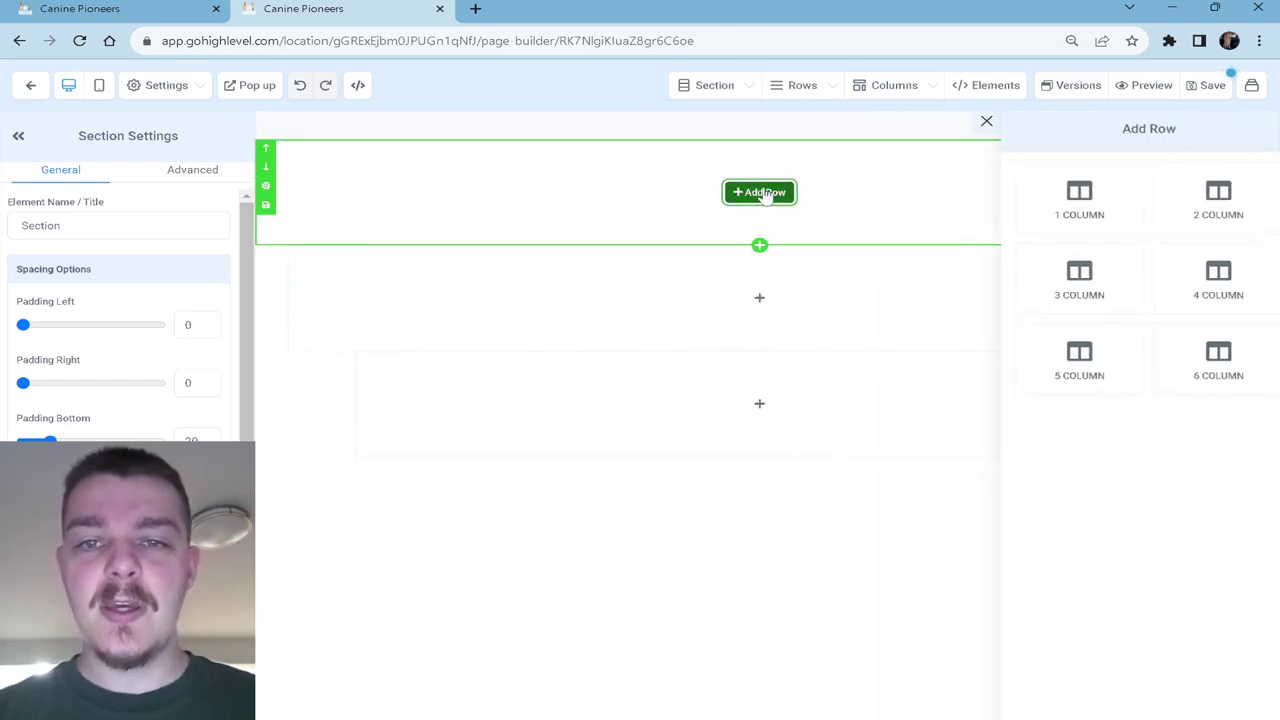
left_click(1081, 215)
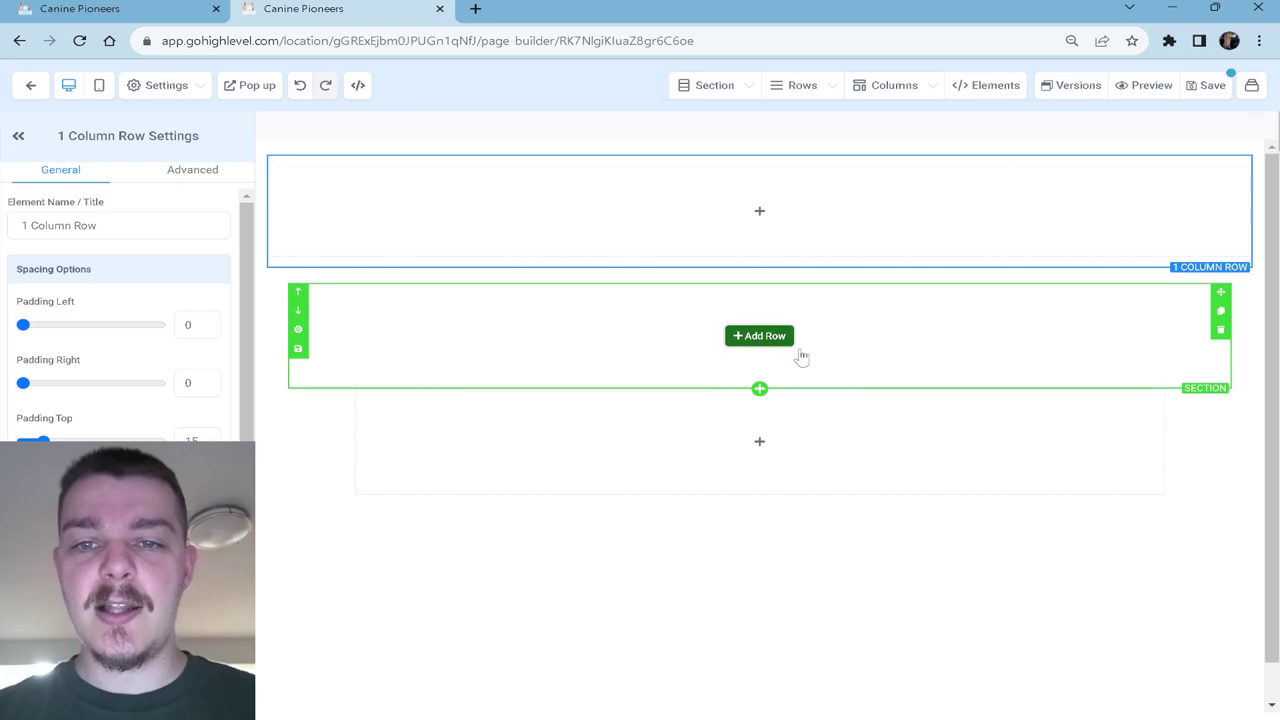
left_click(765, 336)
left_click(1203, 200)
left_click(760, 480)
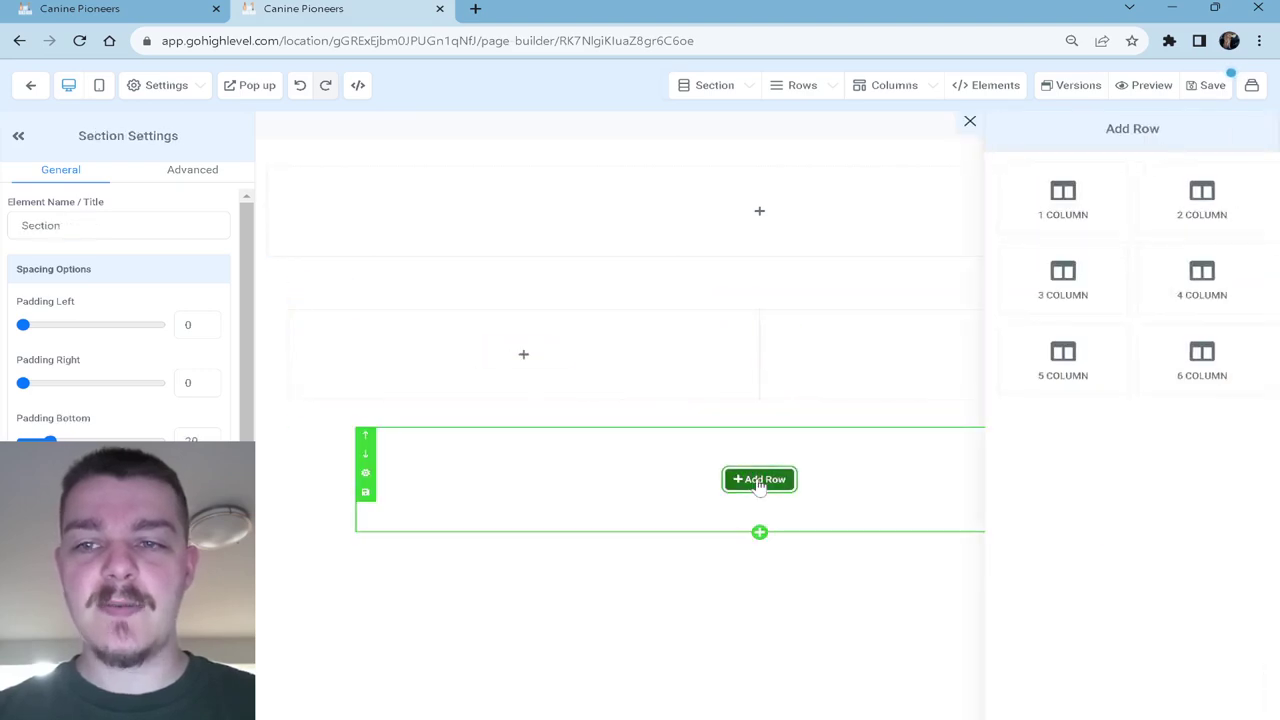
left_click(1061, 236)
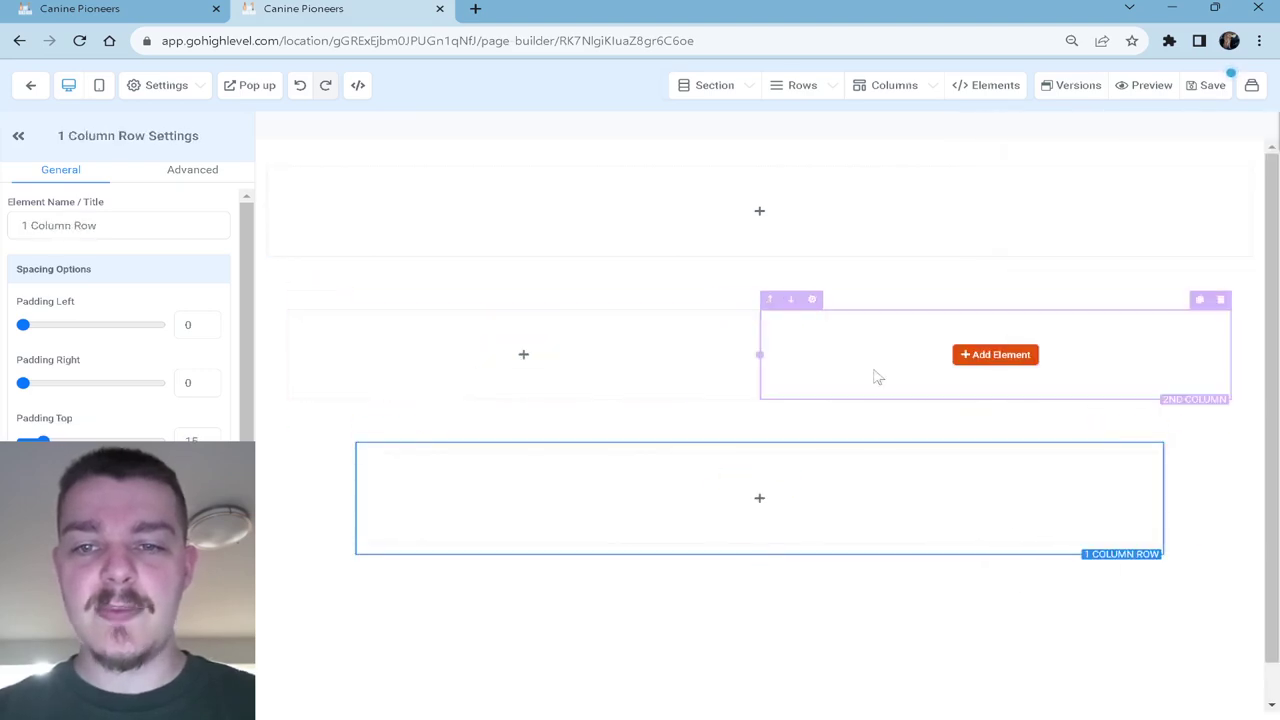
Step: Add a button element to the medium section's row and apply the red button theme
left_click(770, 500)
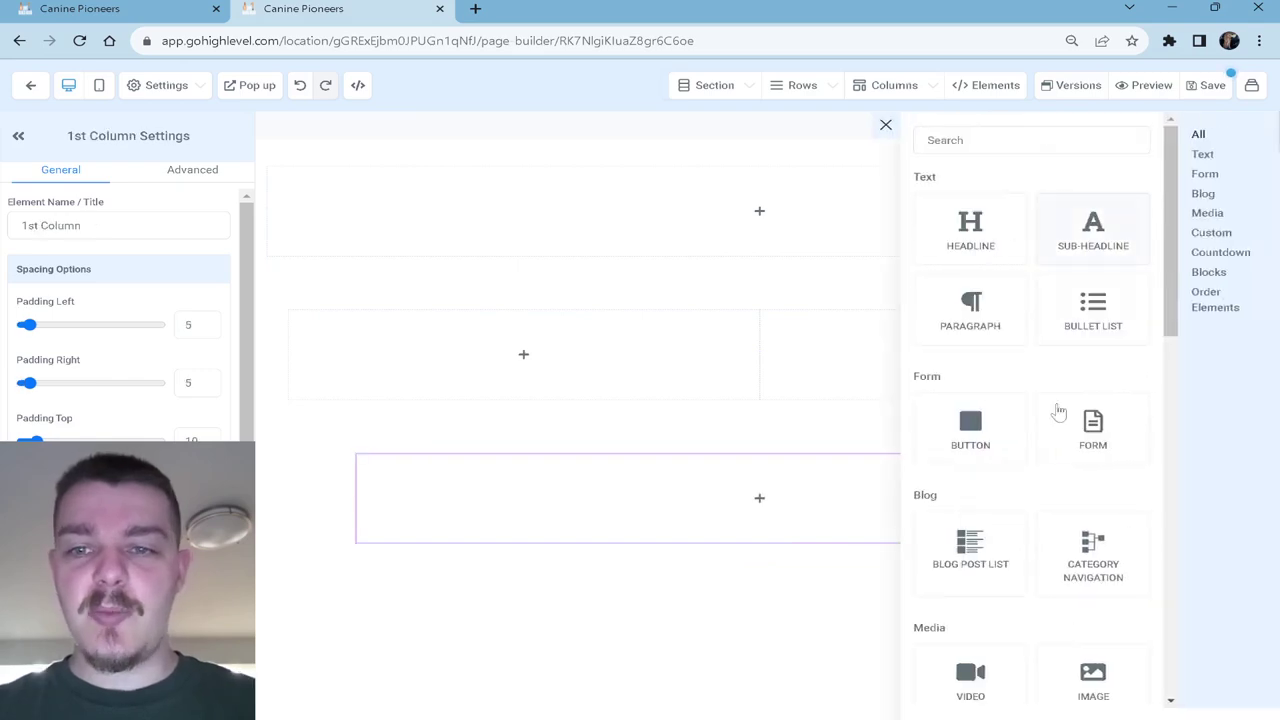
left_click(970, 425)
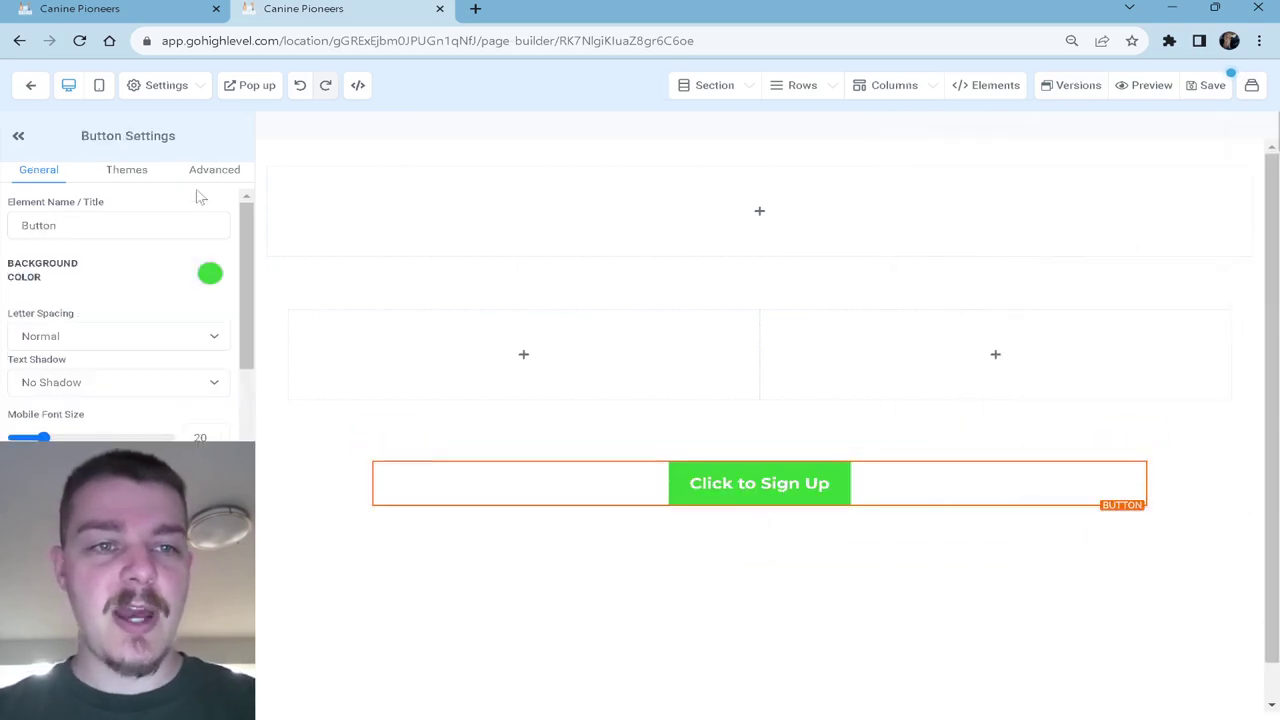
left_click(127, 170)
left_click(172, 385)
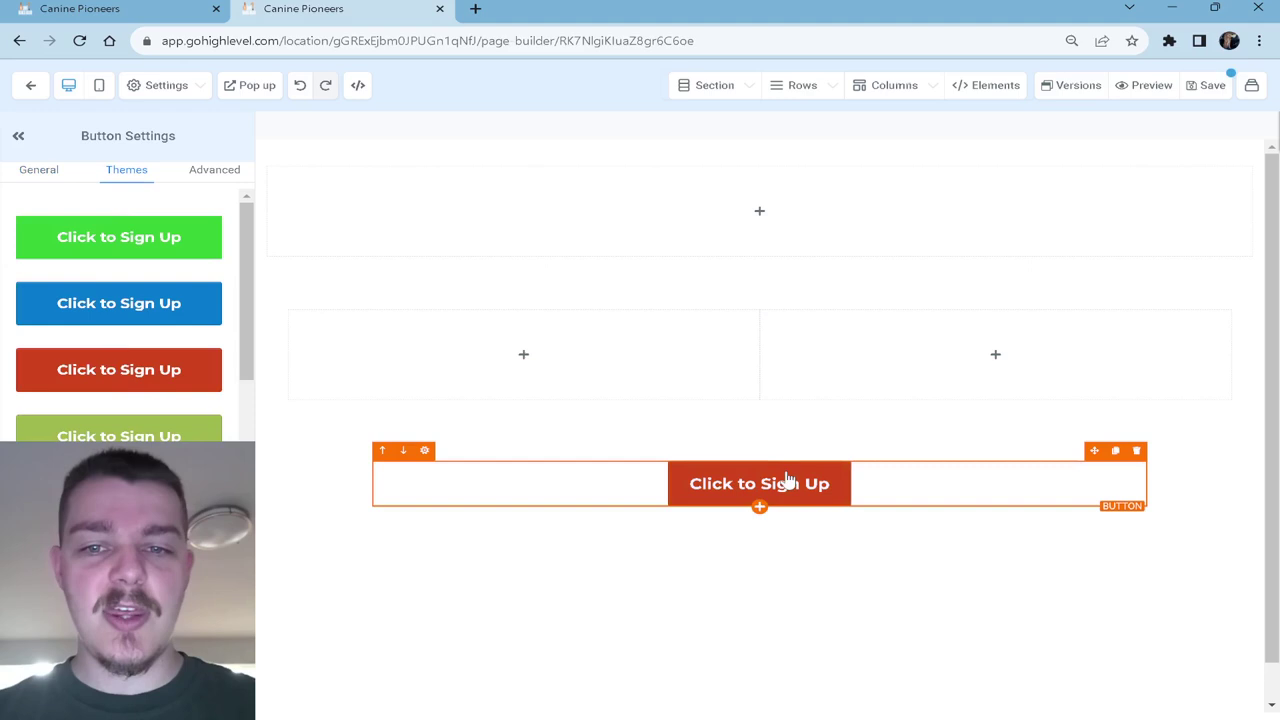
left_click(18, 135)
left_click(48, 180)
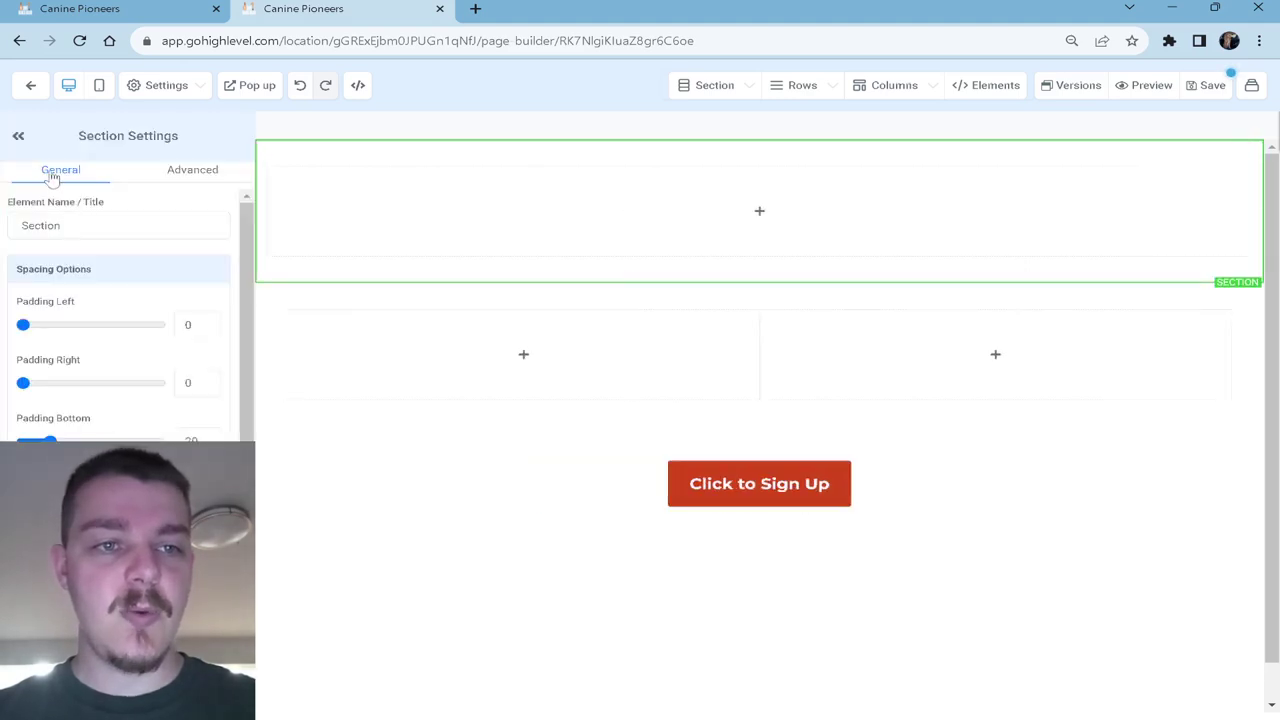
scroll(91, 246, "down", 2)
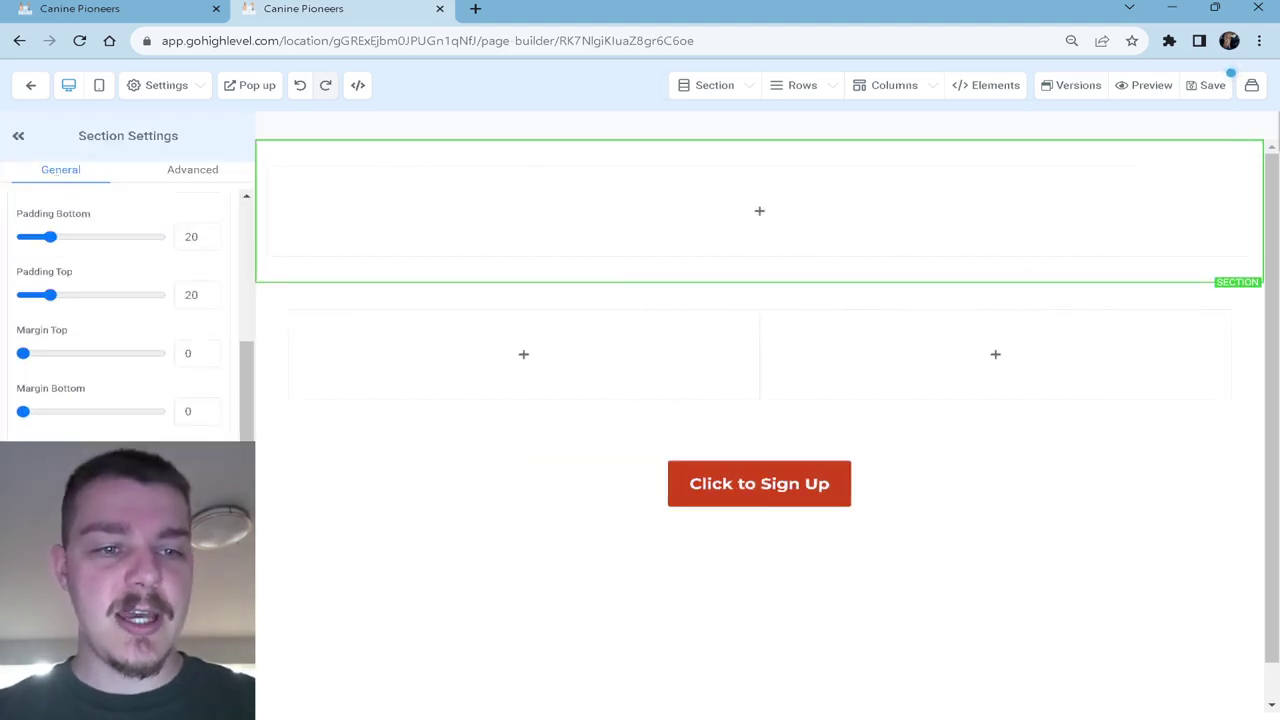
Step: Replace the red button's label with "Watch Our Newest Video!"
left_click(806, 489)
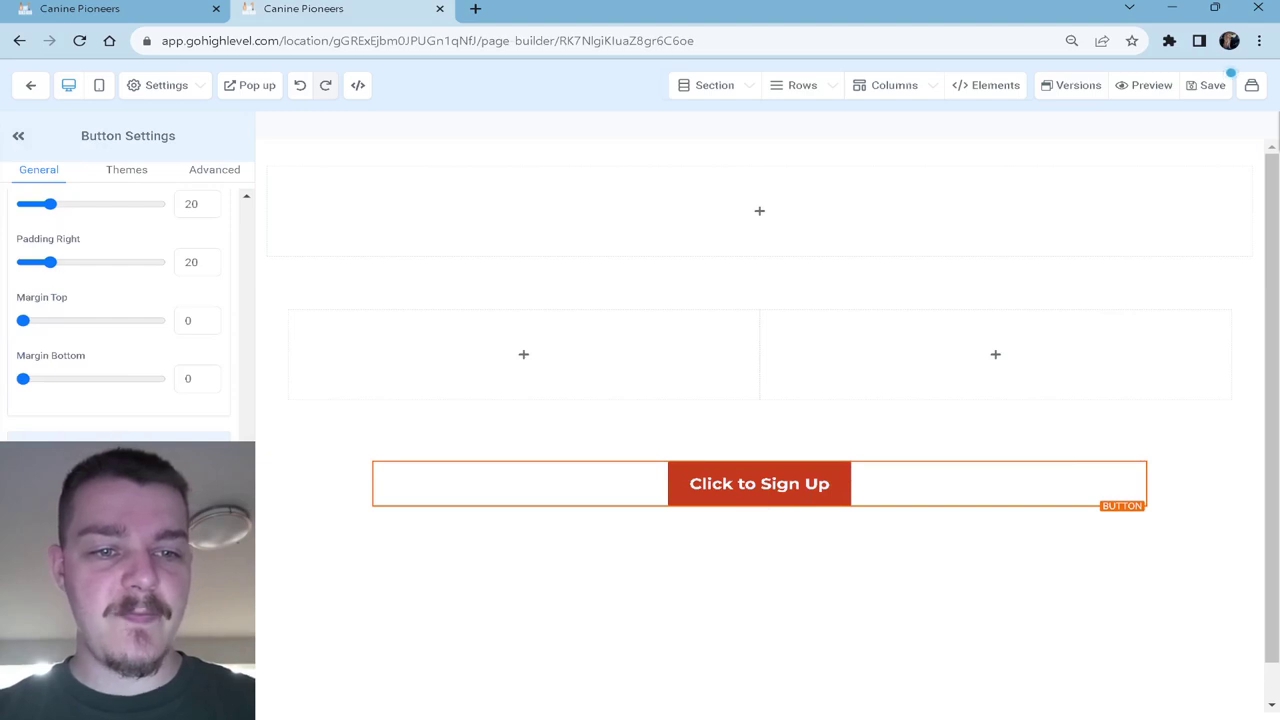
key("ctrl+a")
type("Watch")
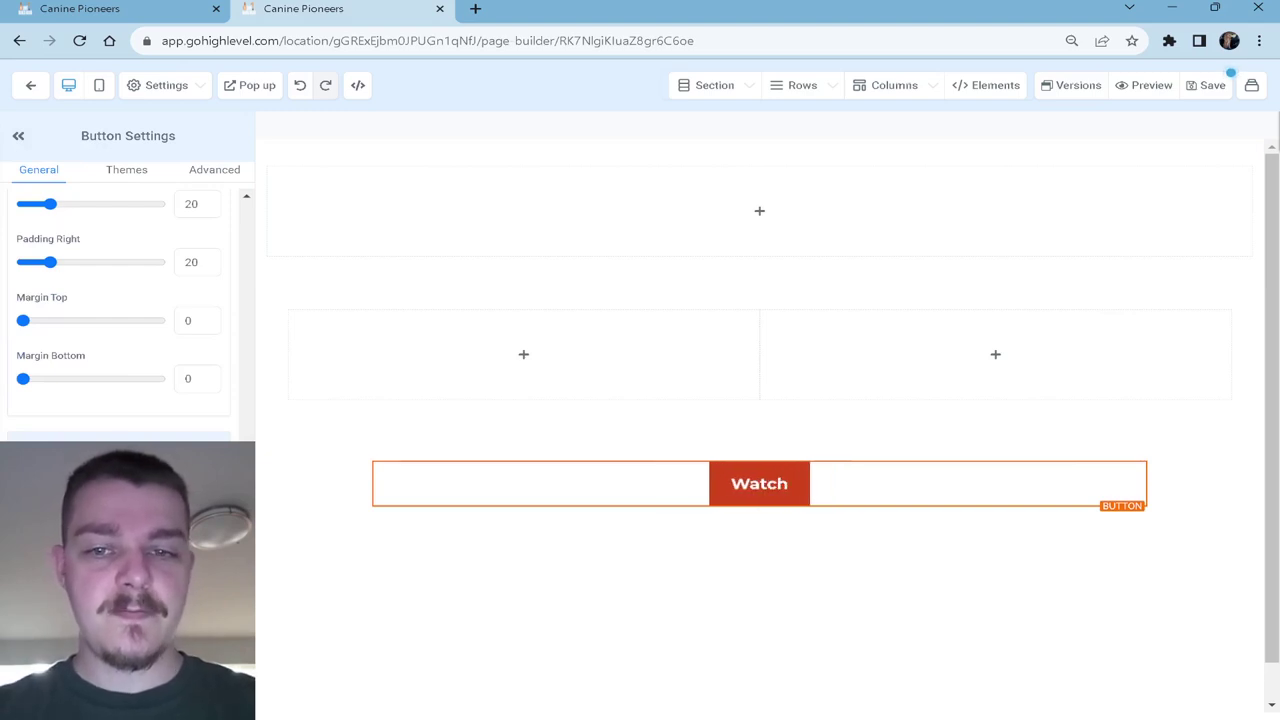
type(" OUr N")
key("BackSpace")
key("BackSpace")
key("BackSpace")
key("BackSpace")
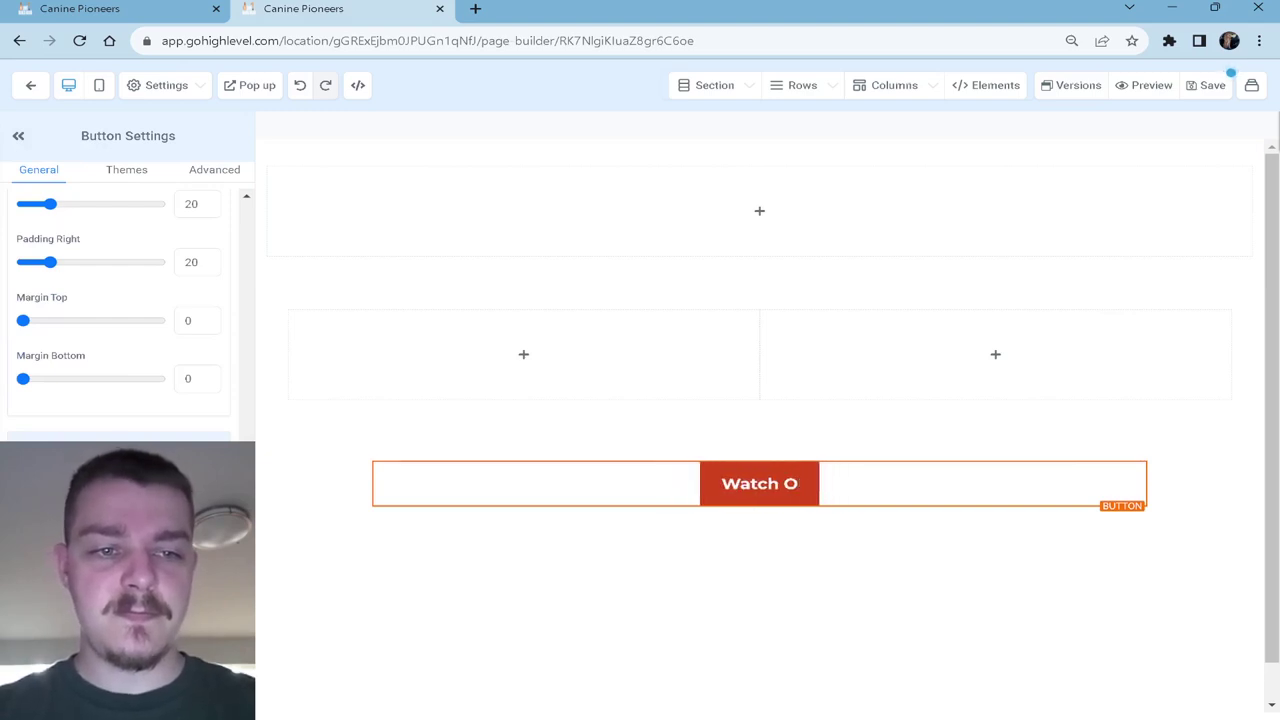
type("ur Newest V")
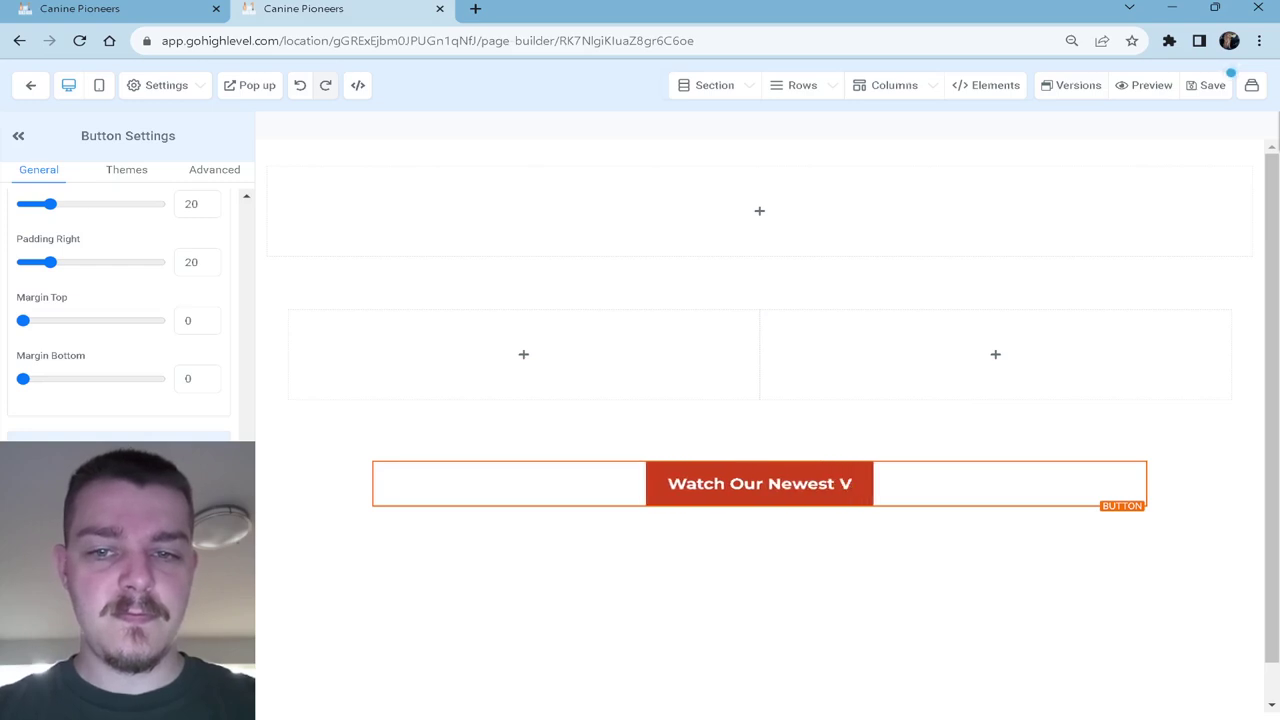
type("ideo!")
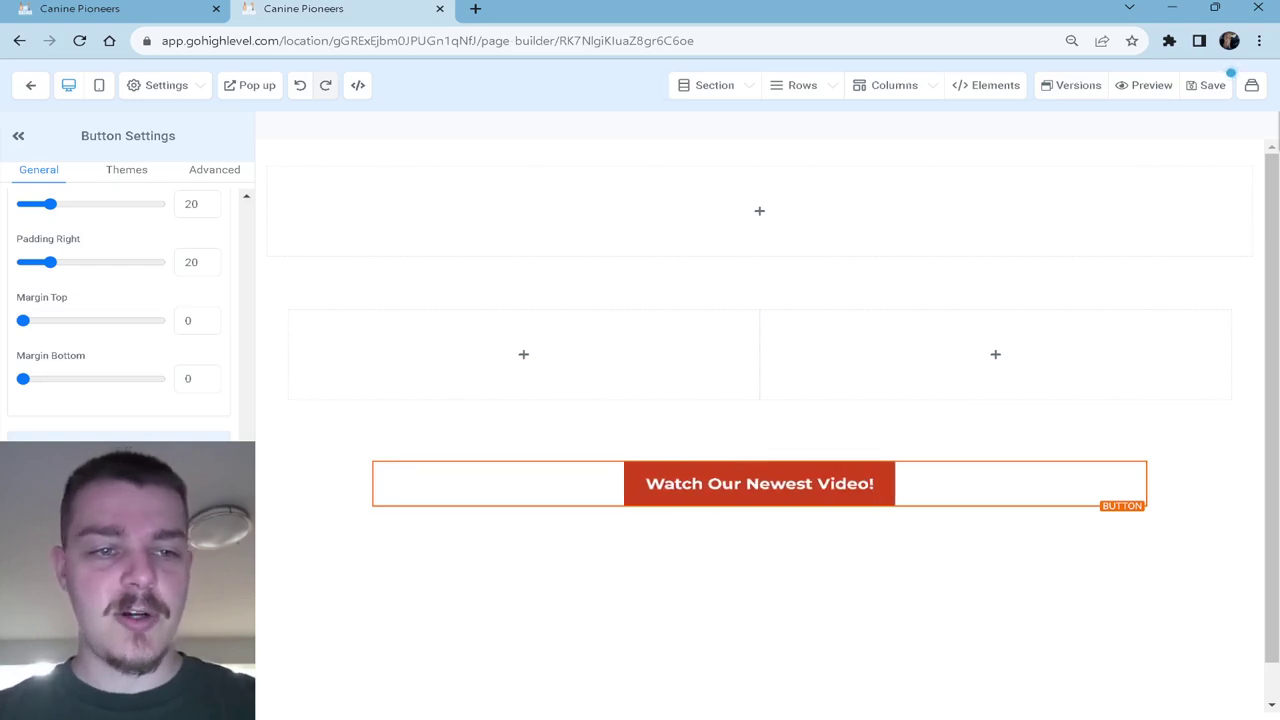
left_click(607, 448)
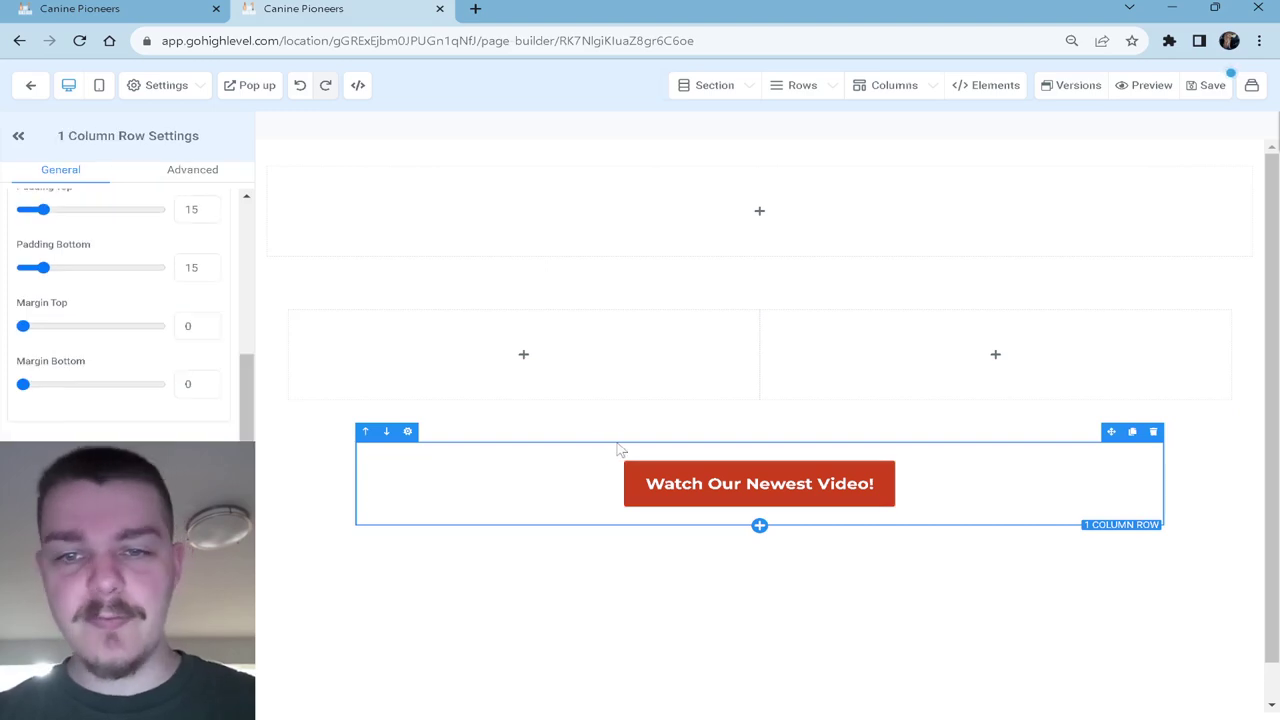
Step: Add an image element to the first column of the 2-column row
left_click(523, 354)
scroll(1100, 400, "down", 2)
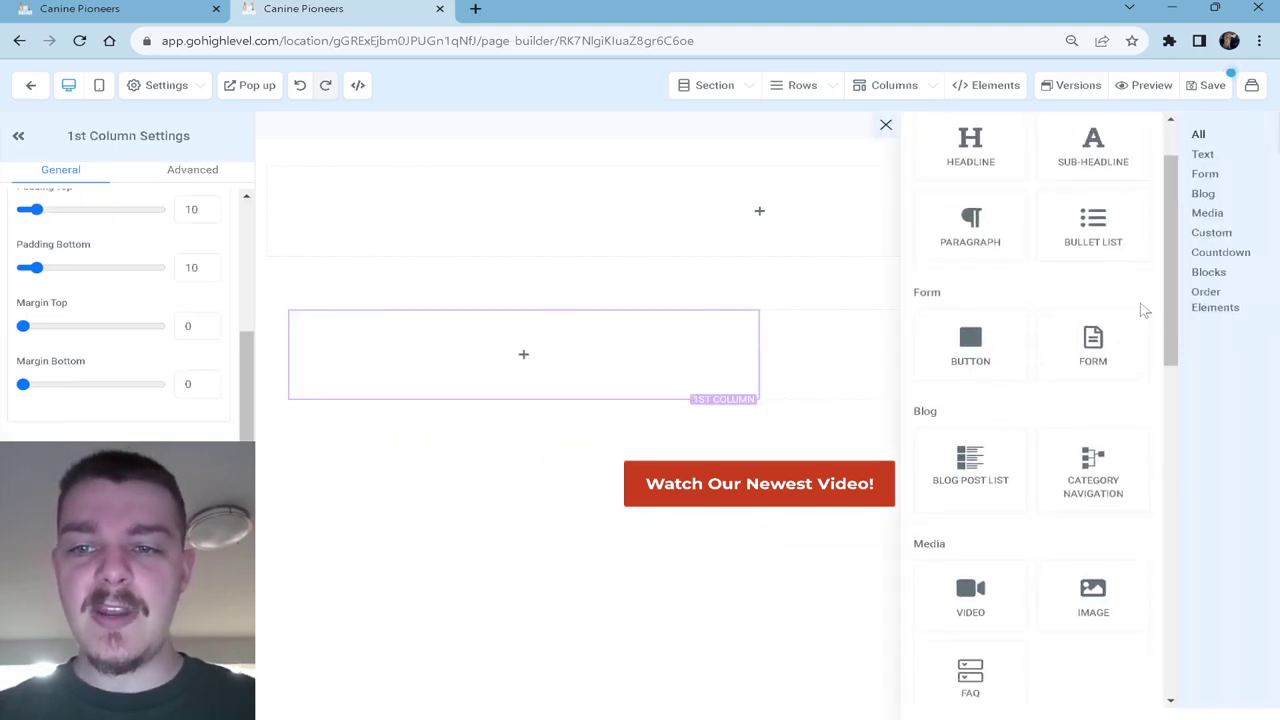
left_click(1088, 518)
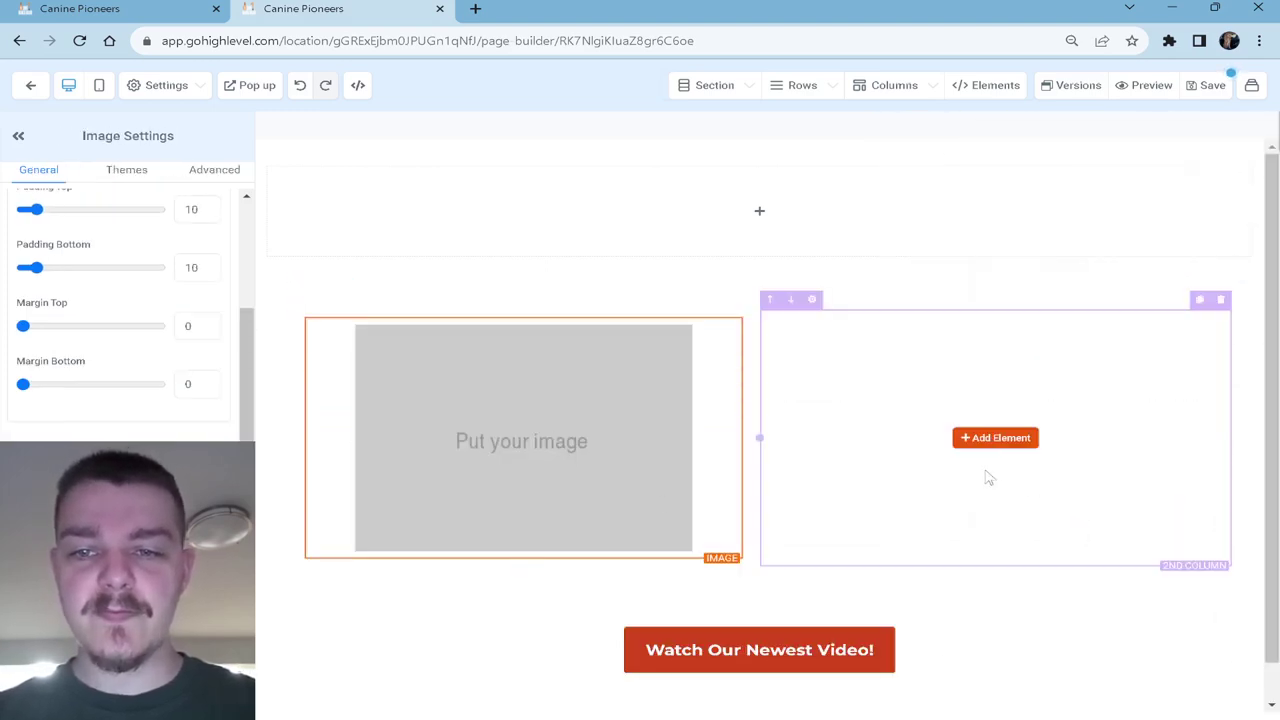
Step: Add a headline, a sub-headline and a paragraph, stacked in that order, to the second column of the 2-column row
left_click(998, 440)
left_click(855, 378)
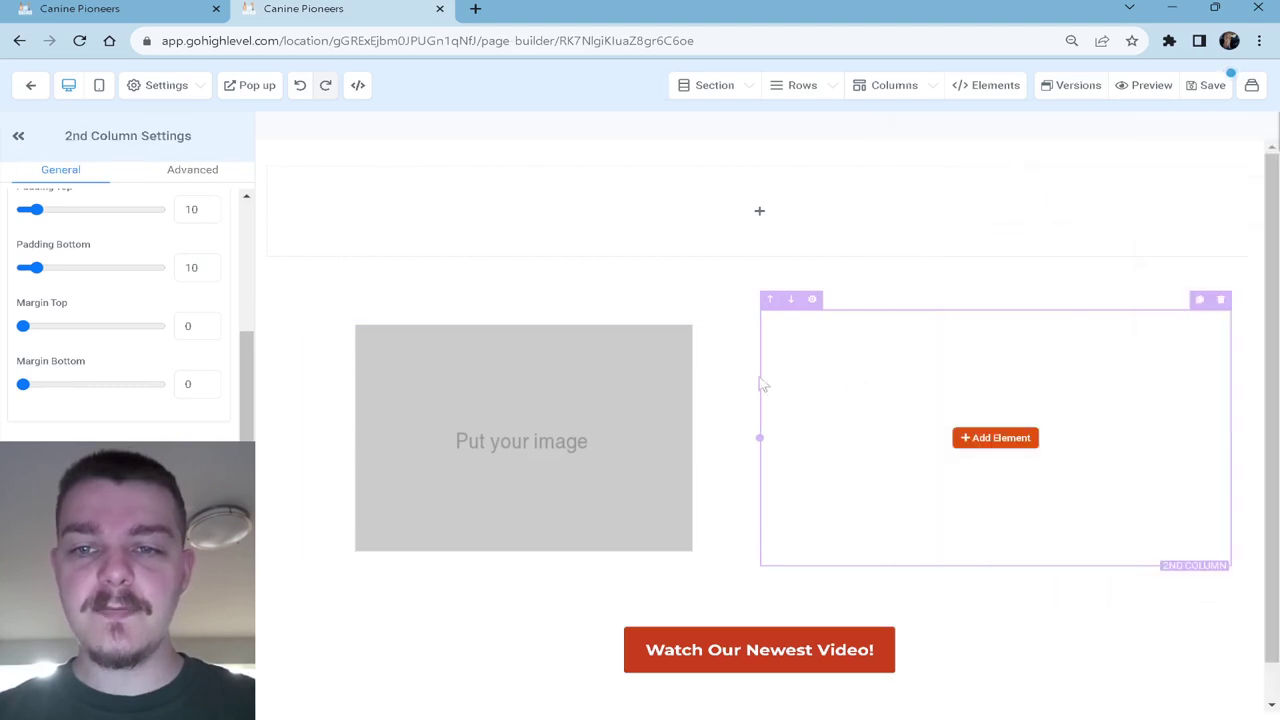
left_click(1006, 438)
scroll(1092, 388, "up", 2)
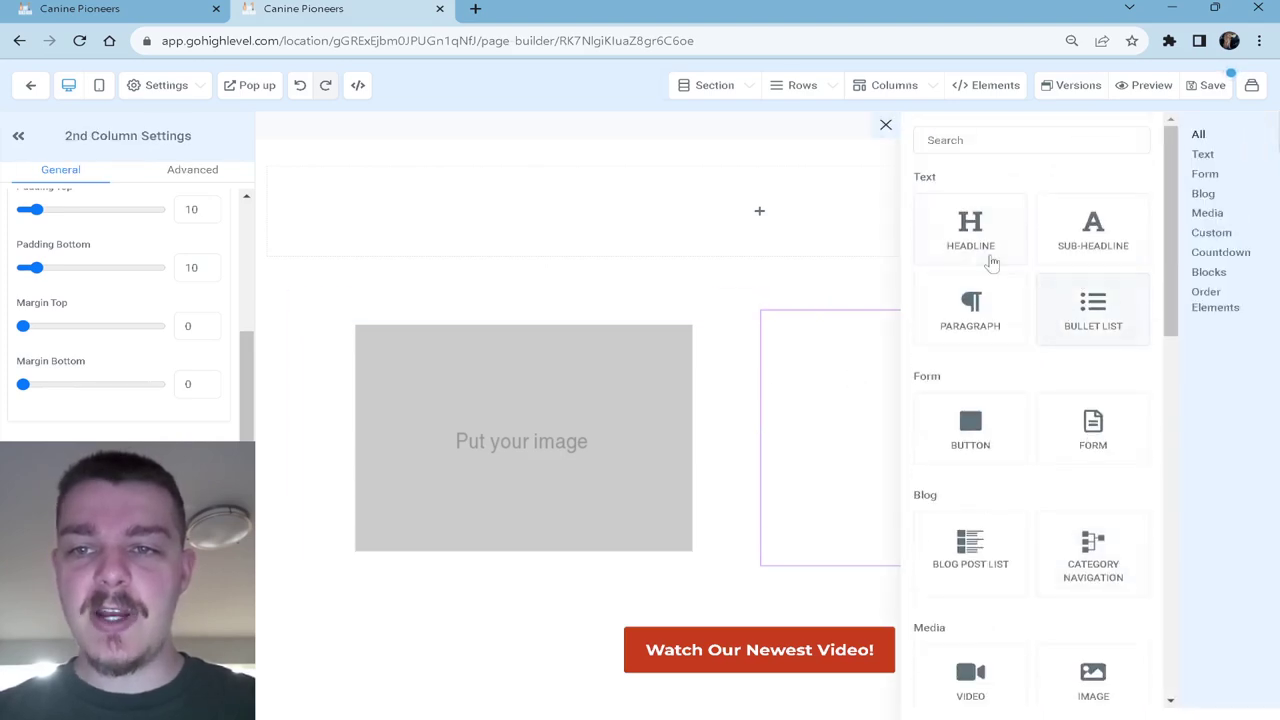
left_click(986, 254)
left_click(997, 456)
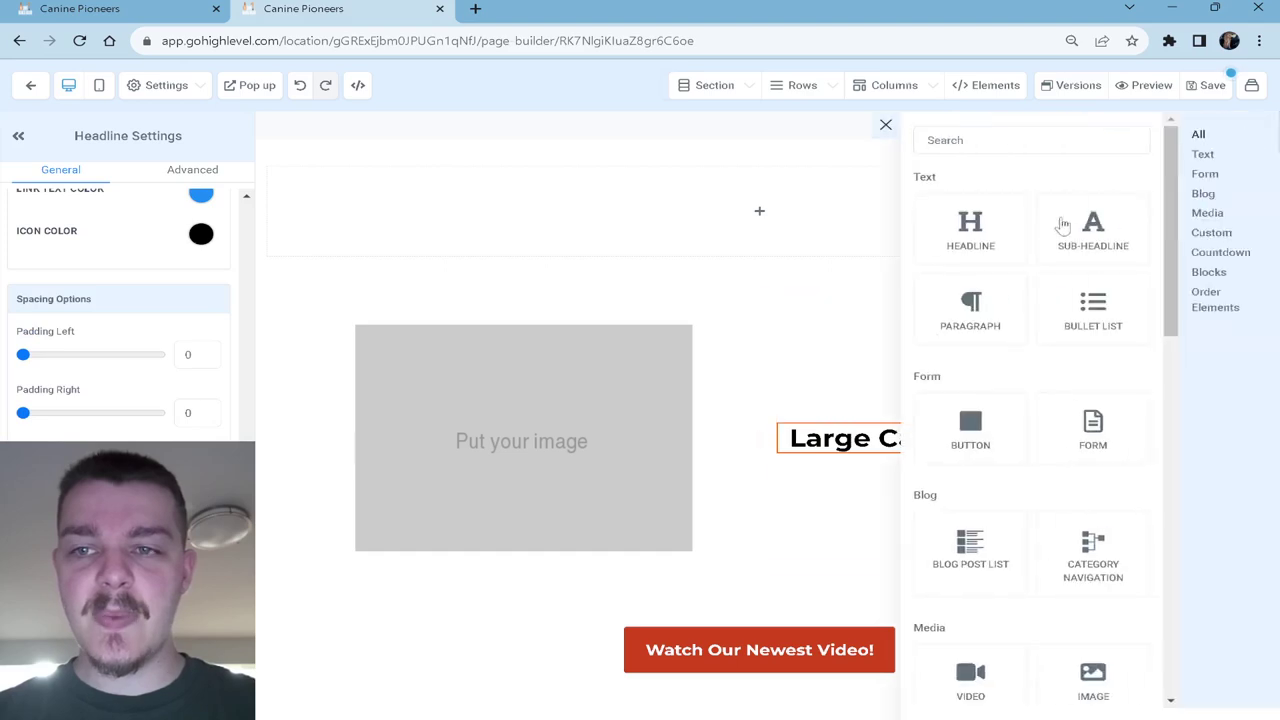
left_click(1089, 229)
left_click(996, 464)
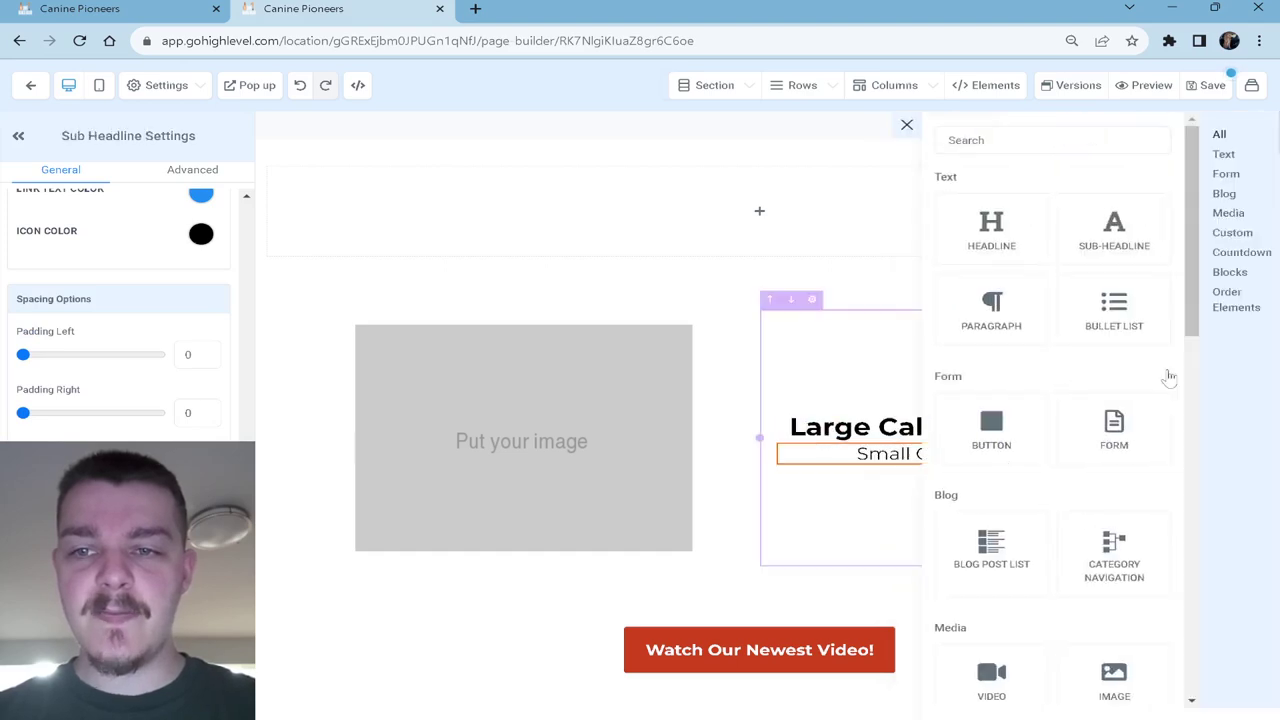
left_click(988, 329)
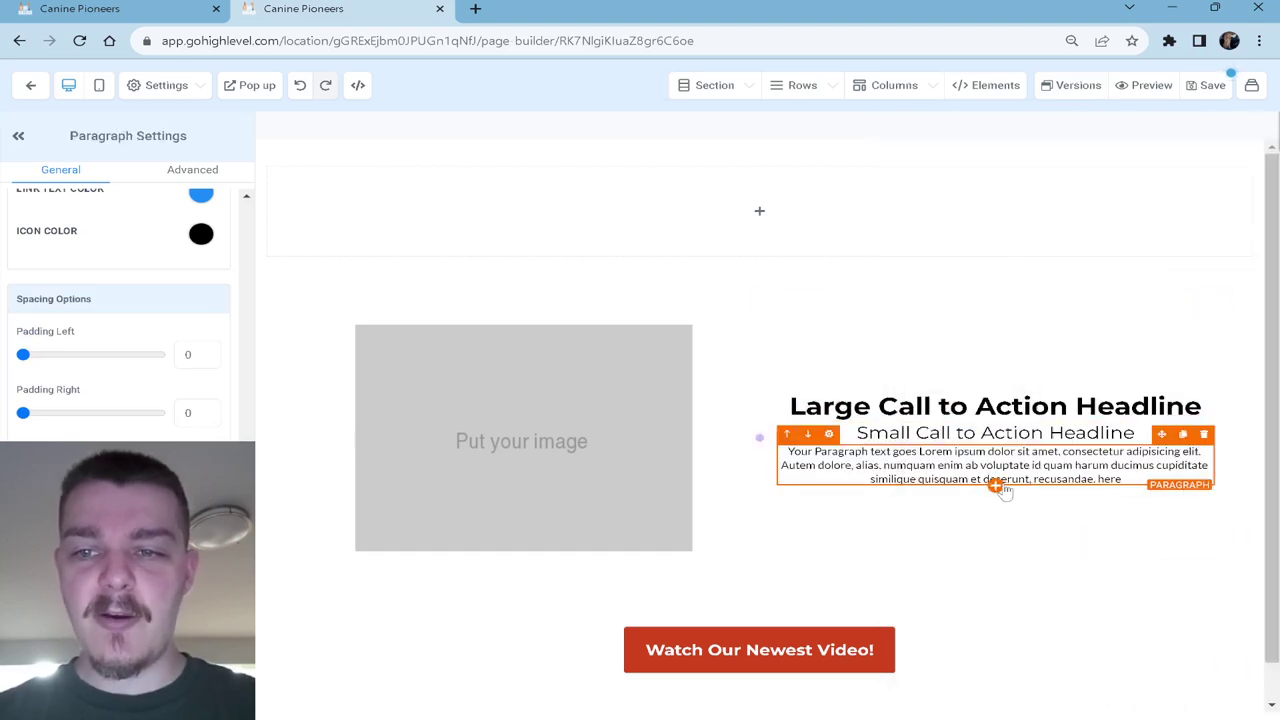
Step: Try an image feature block below the paragraph in the second column and delete it again
left_click(996, 486)
scroll(1030, 451, "down", 3)
scroll(1040, 455, "down", 4)
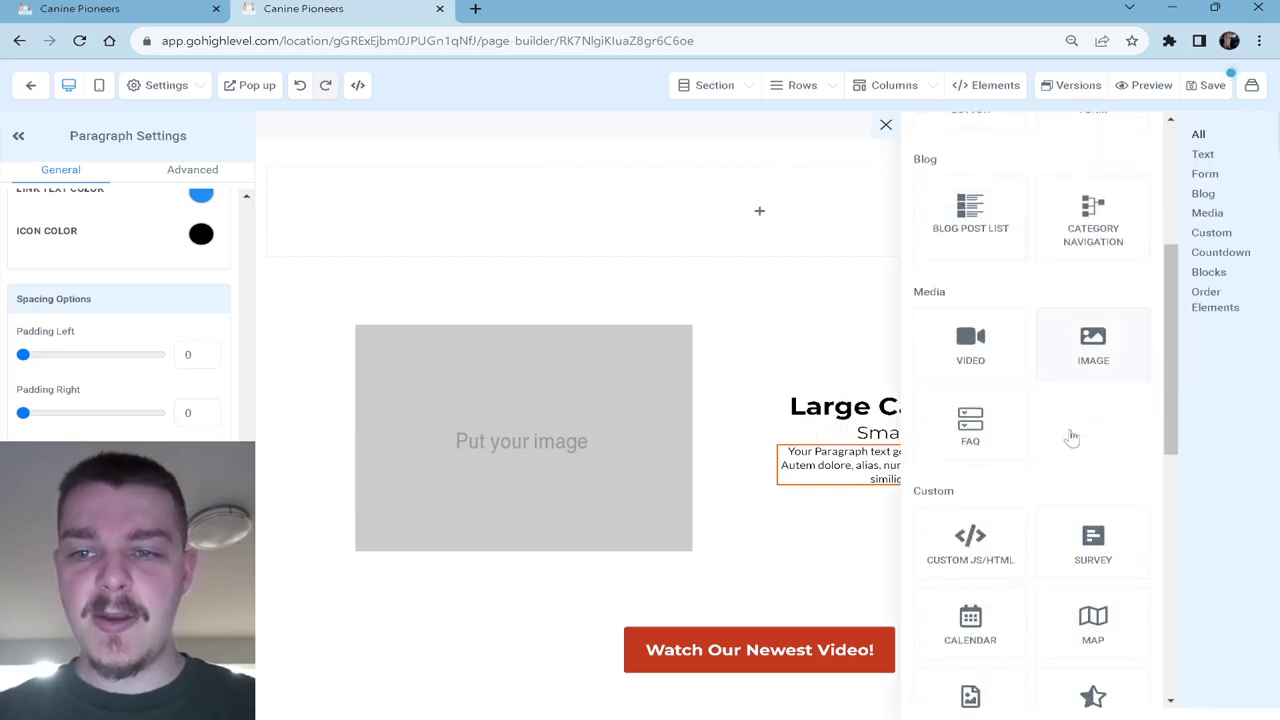
scroll(1073, 480, "down", 4)
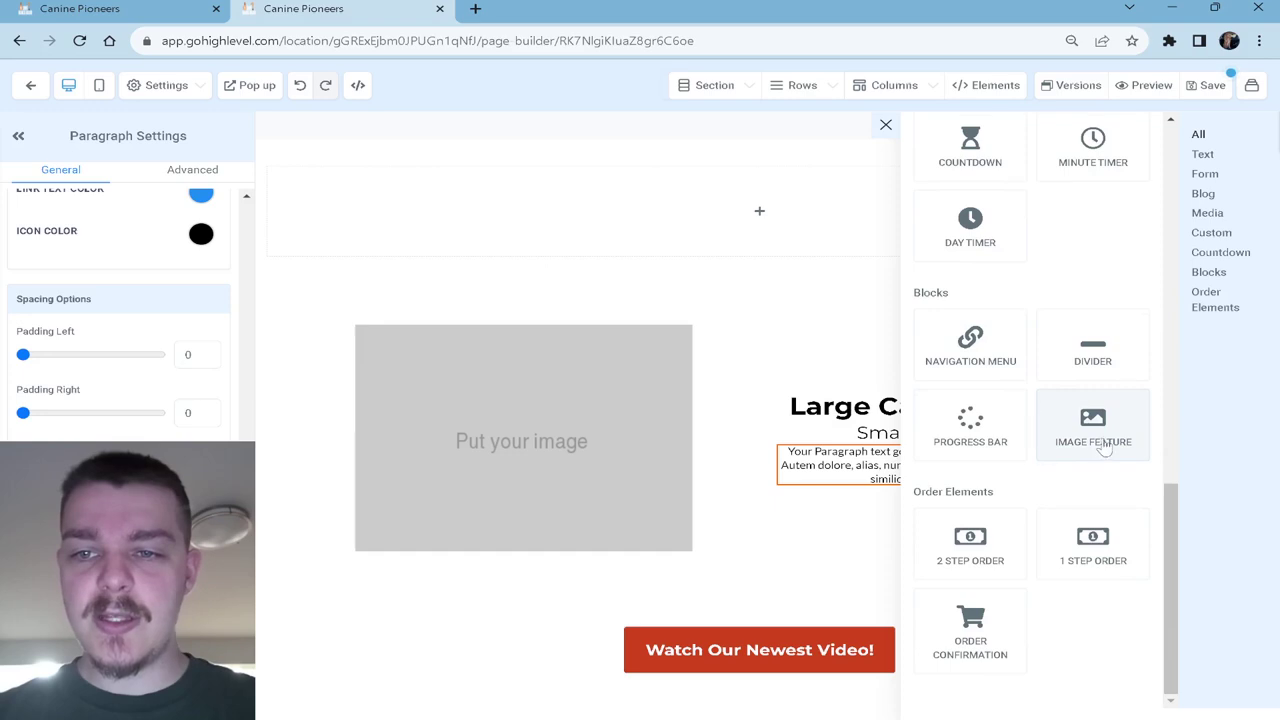
left_click(1099, 447)
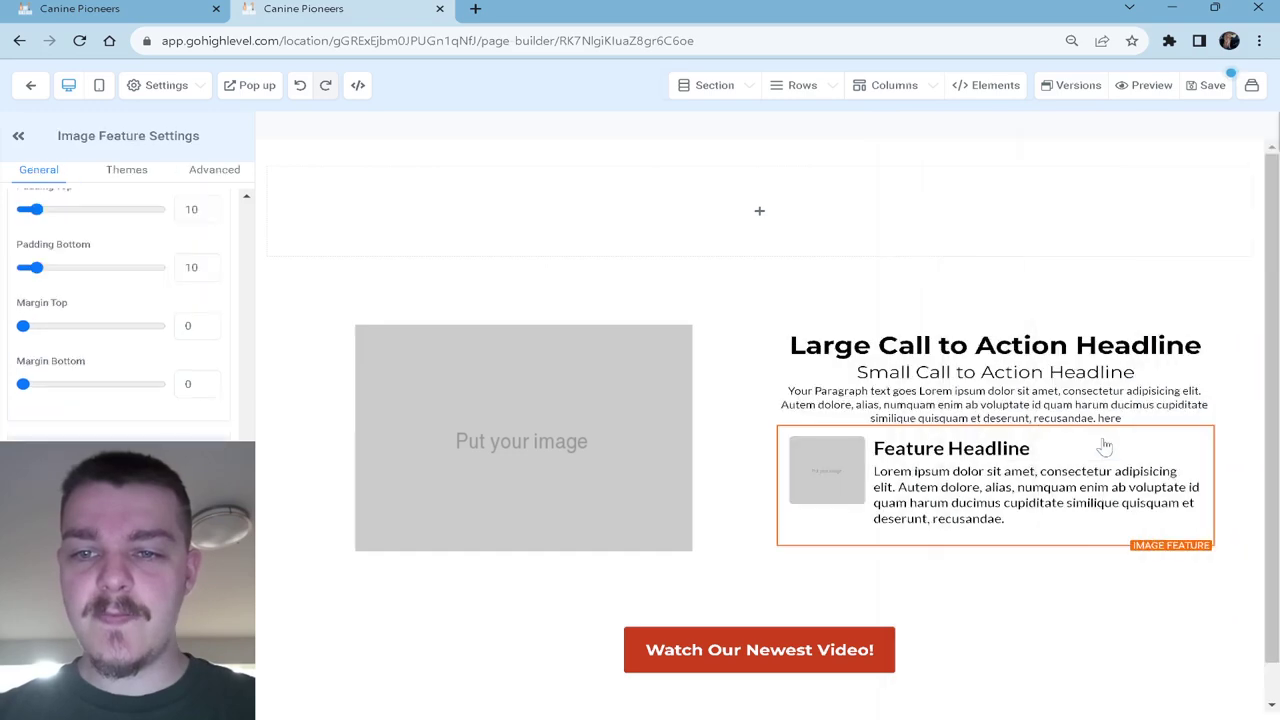
left_click(1205, 432)
Step: Add an image element below the paragraph in the second column and shrink it to a small thumbnail-sized picture
left_click(995, 484)
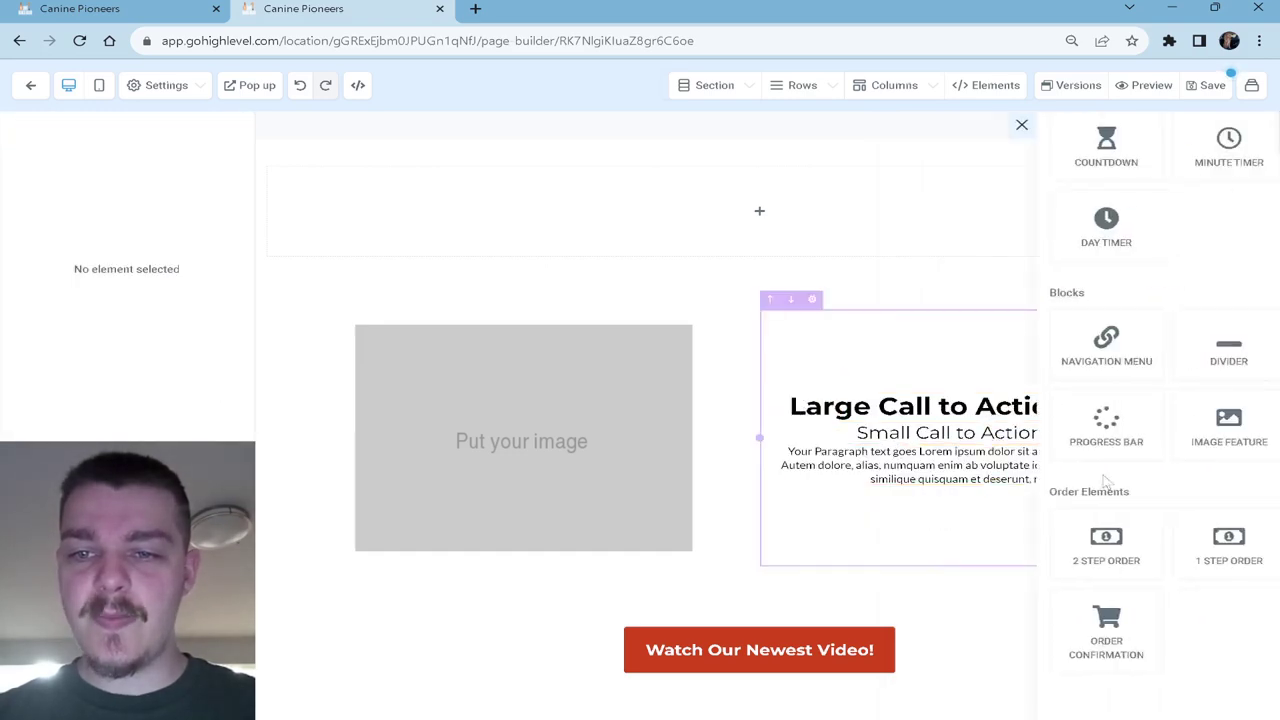
scroll(1065, 479, "up", 5)
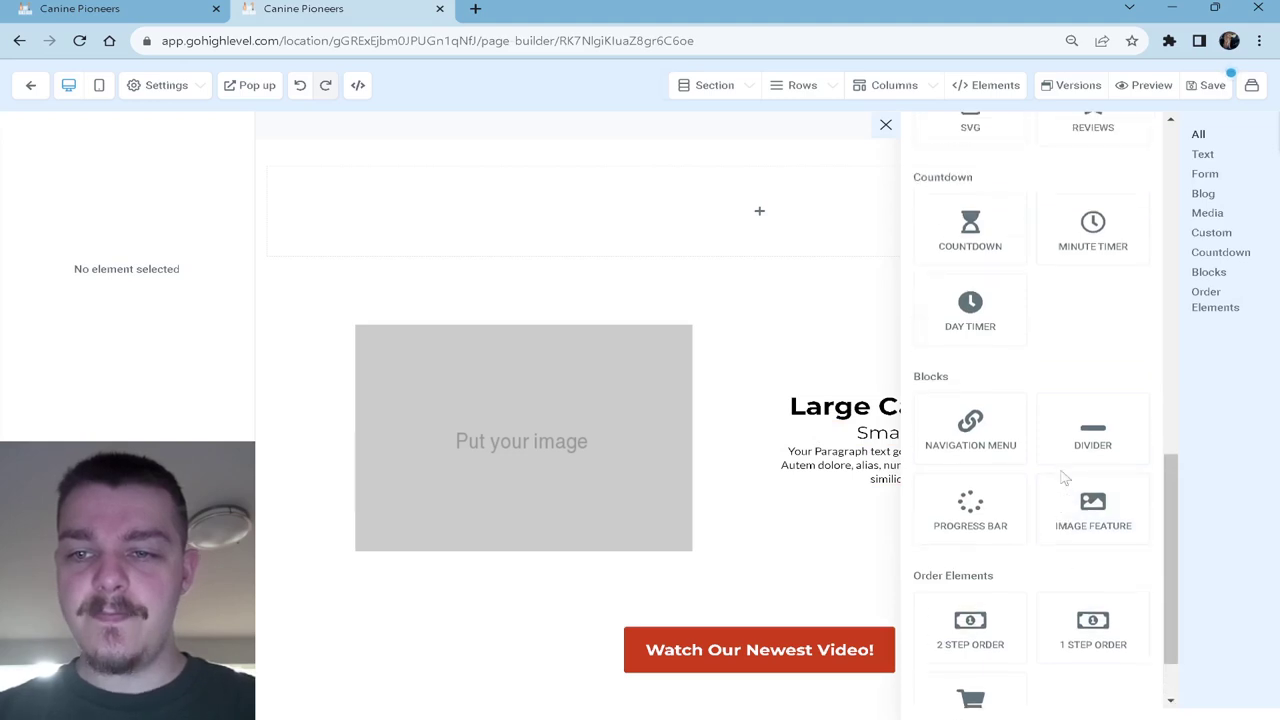
scroll(1010, 400, "up", 4)
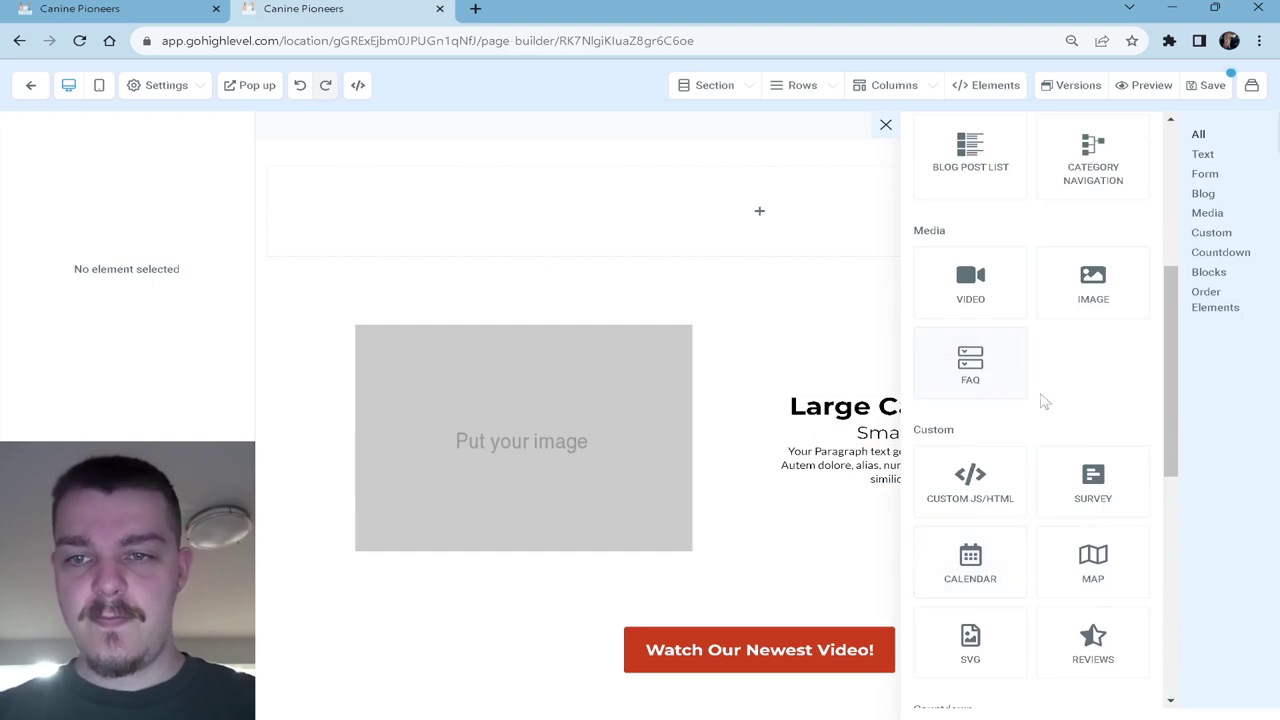
scroll(1043, 400, "up", 5)
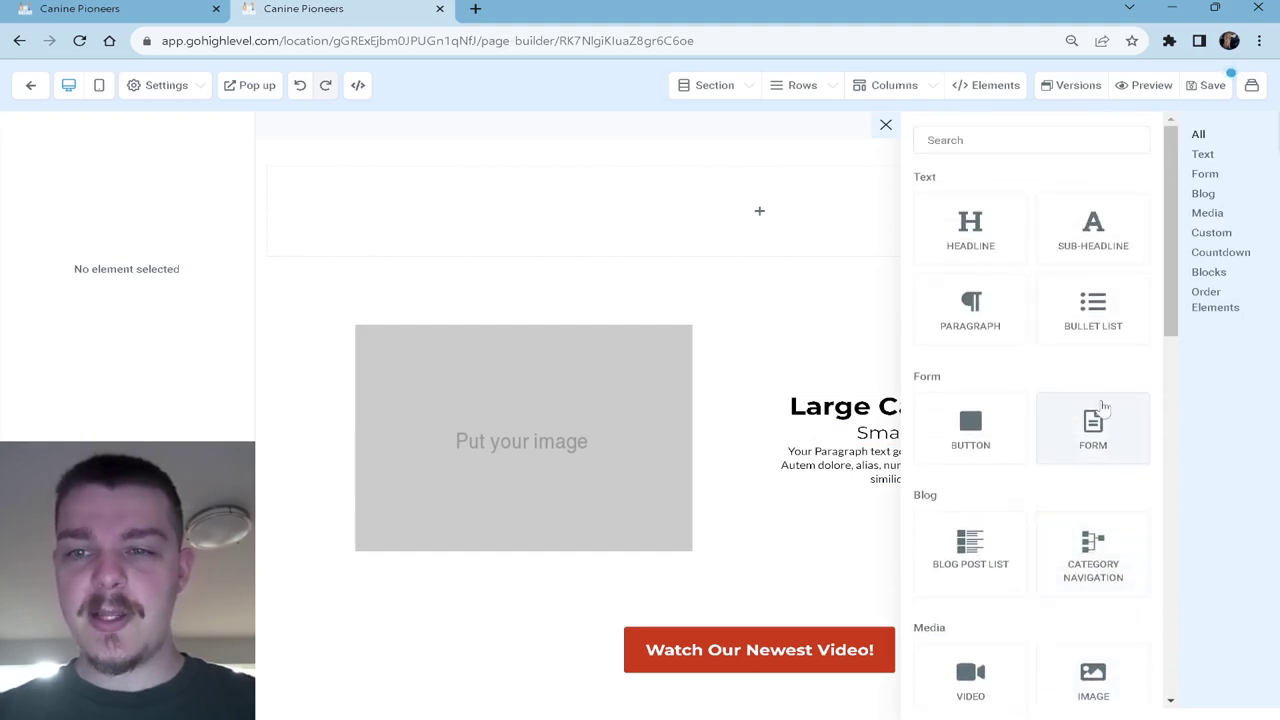
scroll(1100, 320, "down", 7)
scroll(1107, 317, "up", 2)
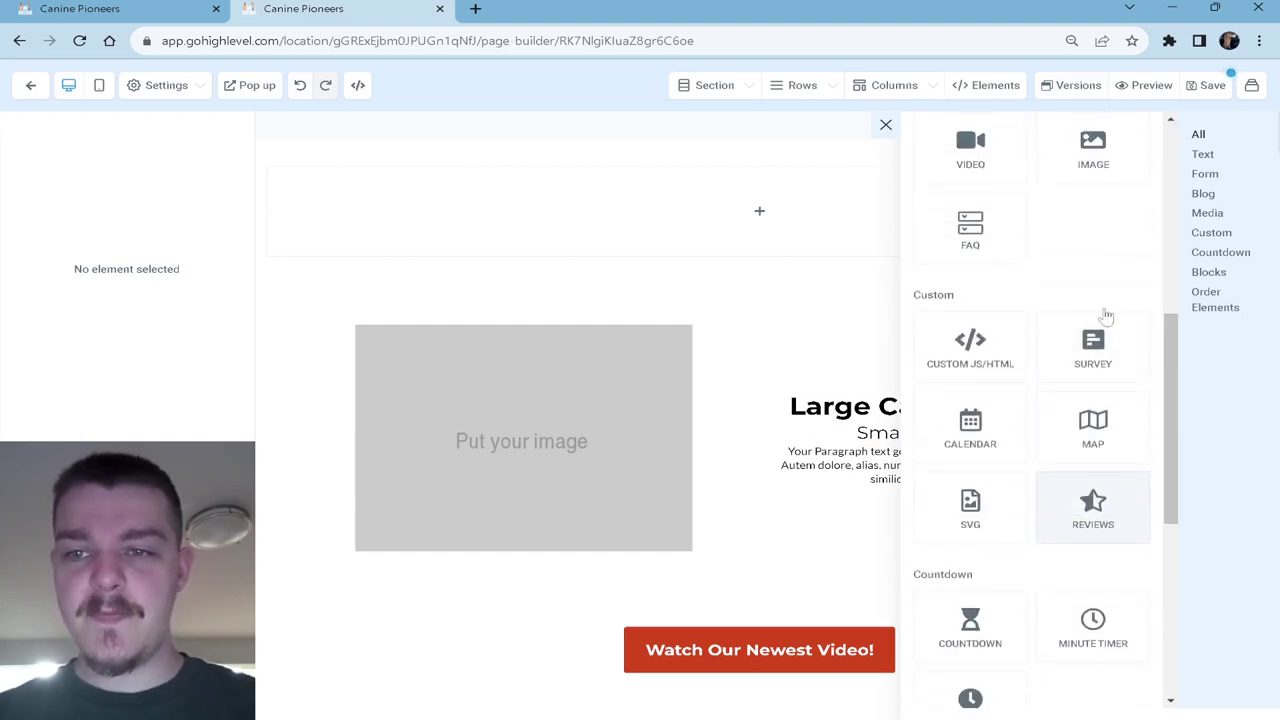
scroll(1106, 317, "up", 2)
left_click(1091, 285)
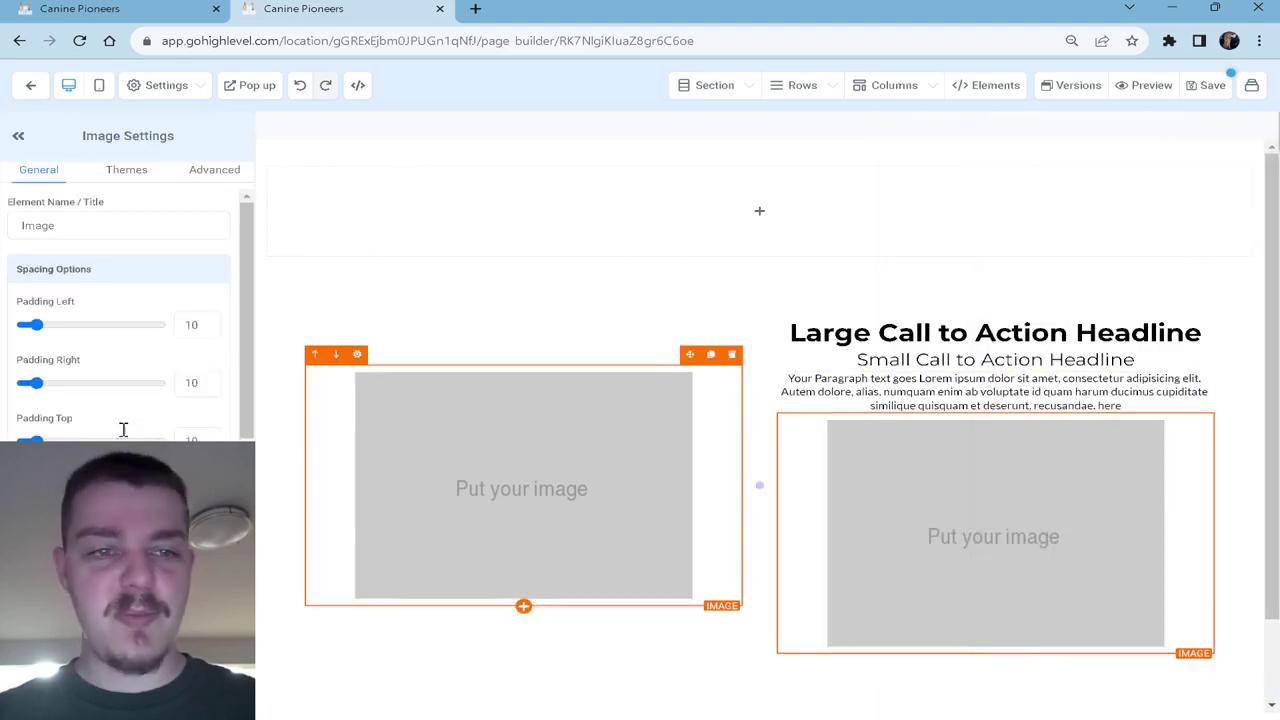
scroll(123, 429, "down", 5)
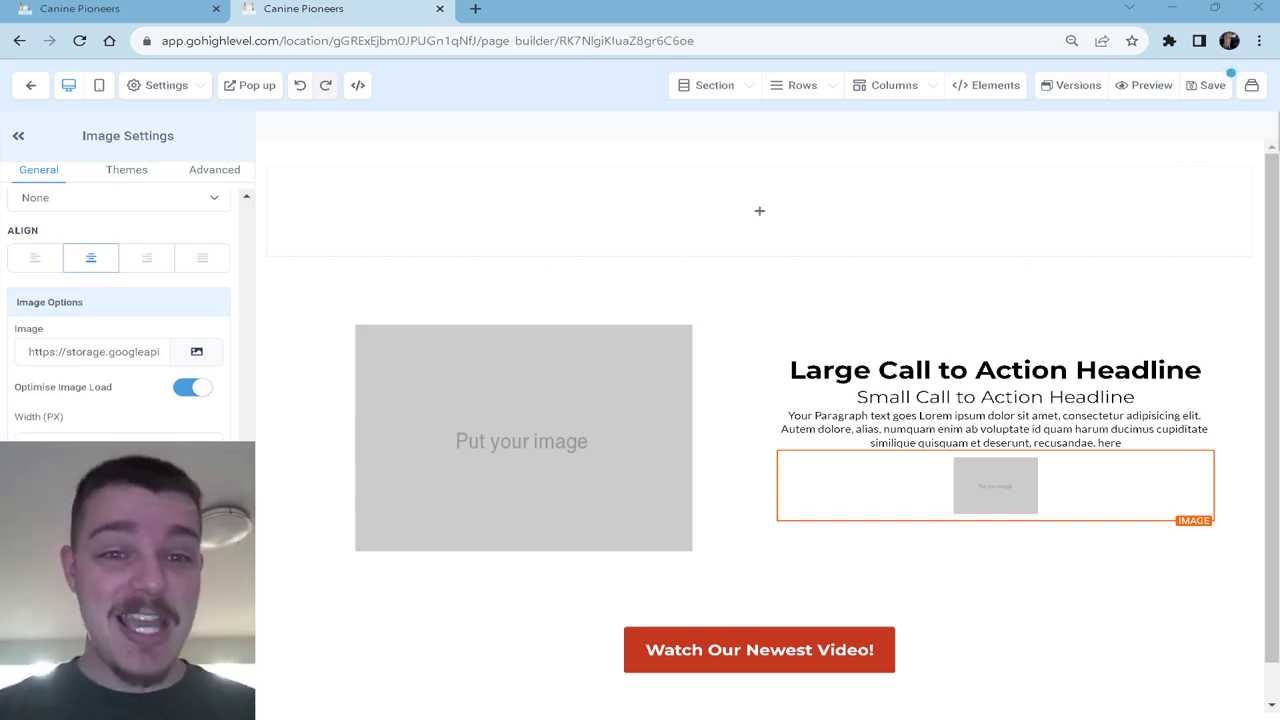
Step: Replace the second column's headline text with "Thank you for your application!"
triple_click(1070, 372)
type("THank")
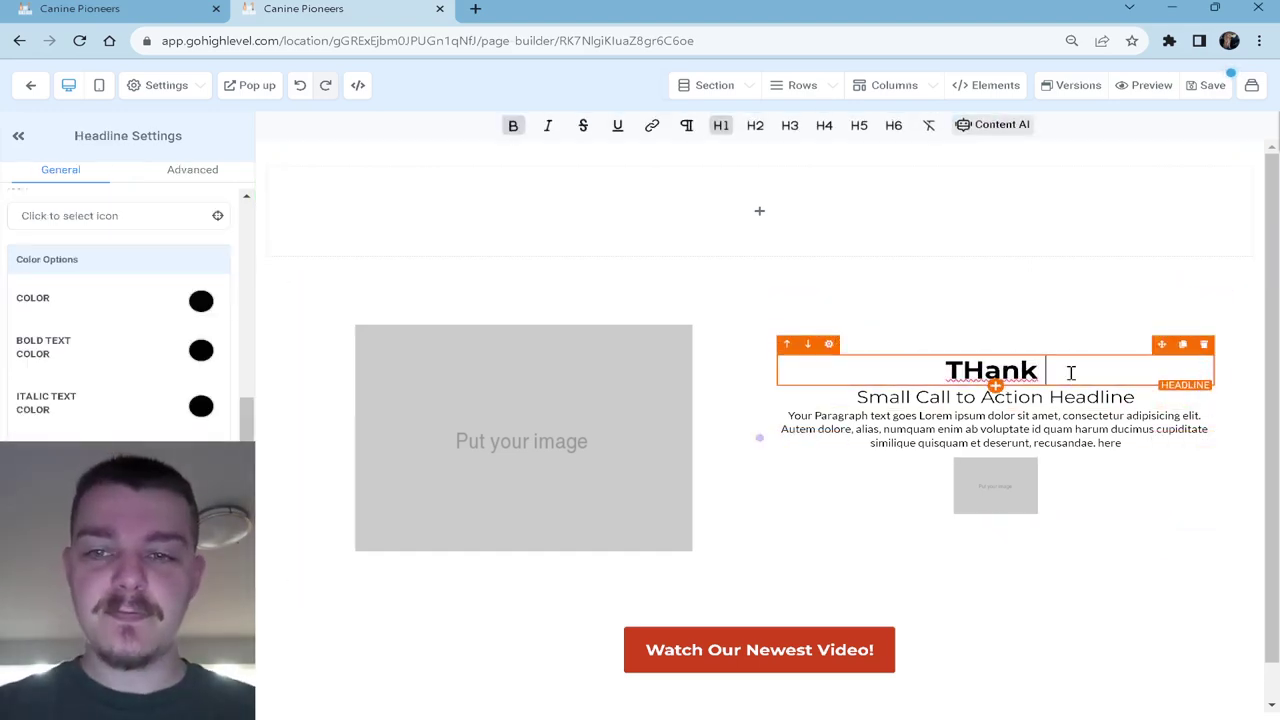
key("BackSpace")
key("BackSpace")
key("BackSpace")
key("BackSpace")
type("hank")
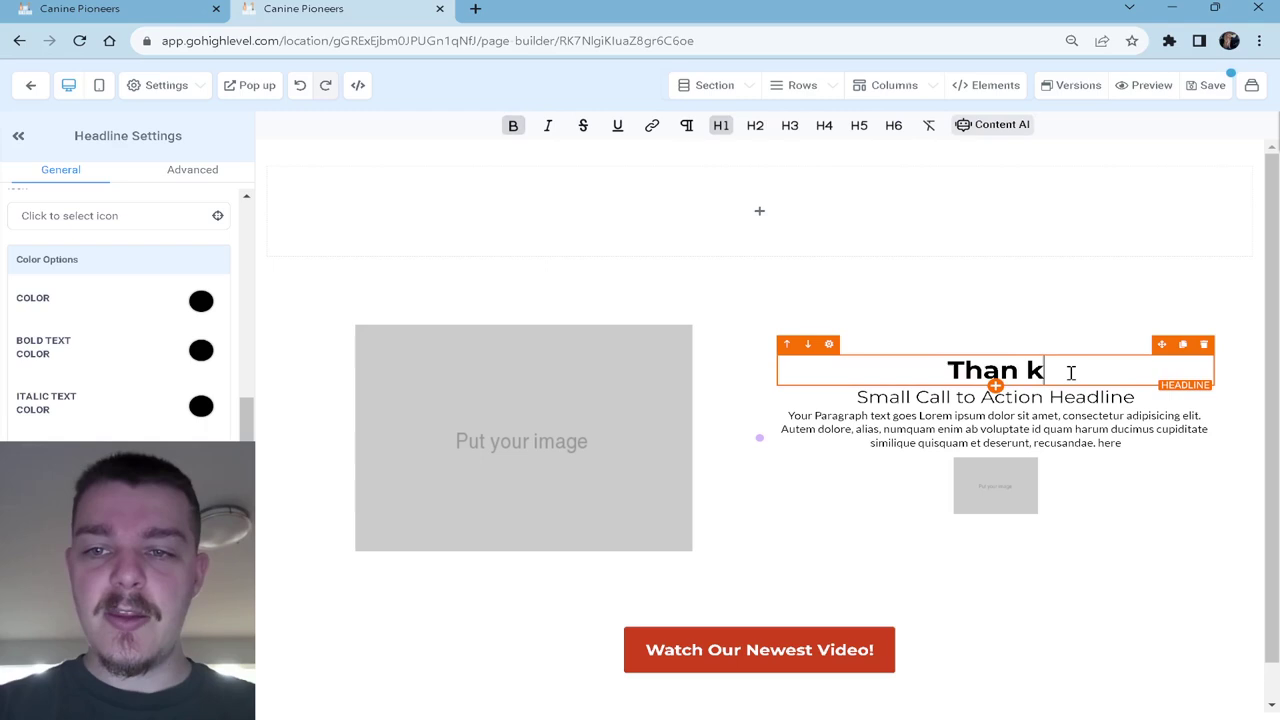
key("BackSpace")
type("k you for y")
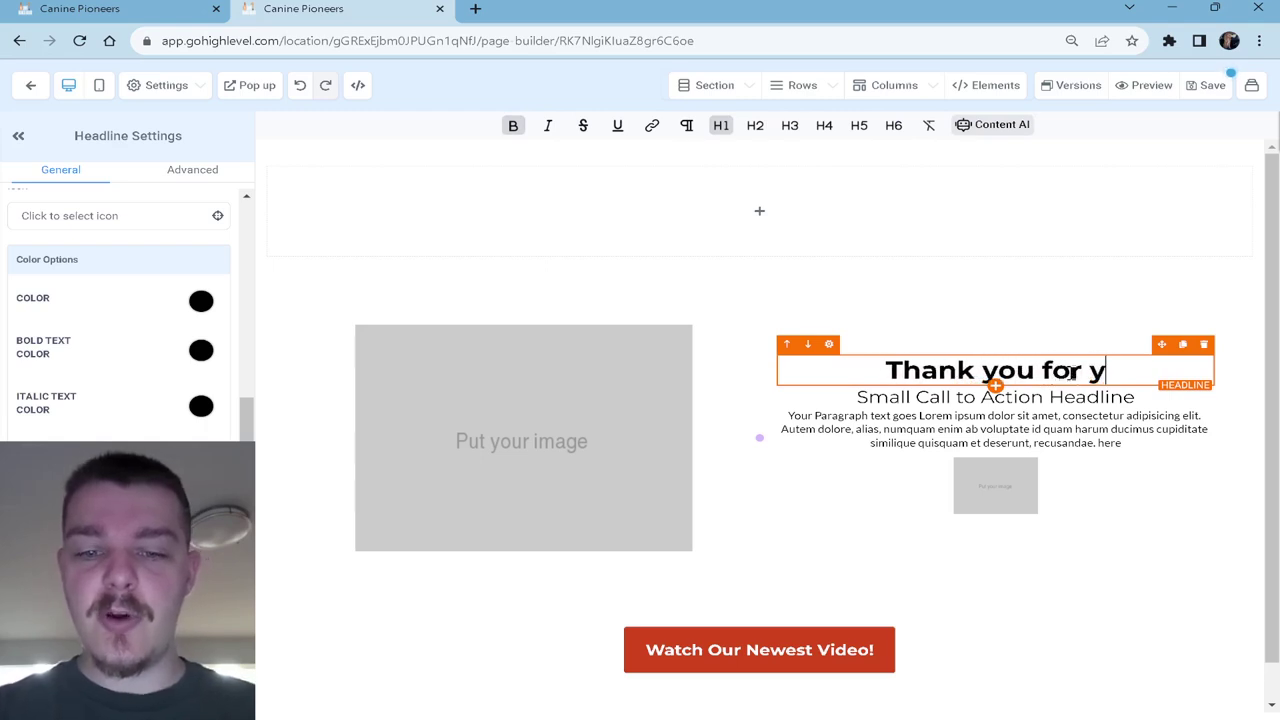
type("our applicatoin!")
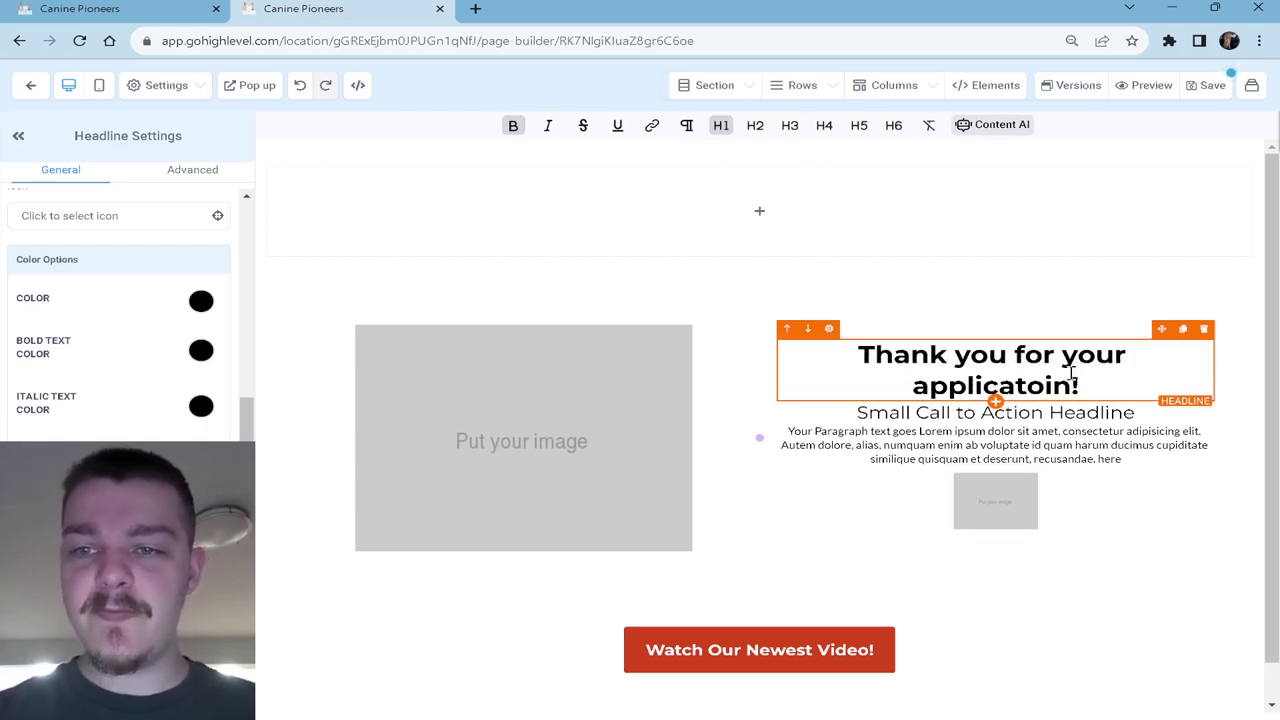
left_click(1050, 410)
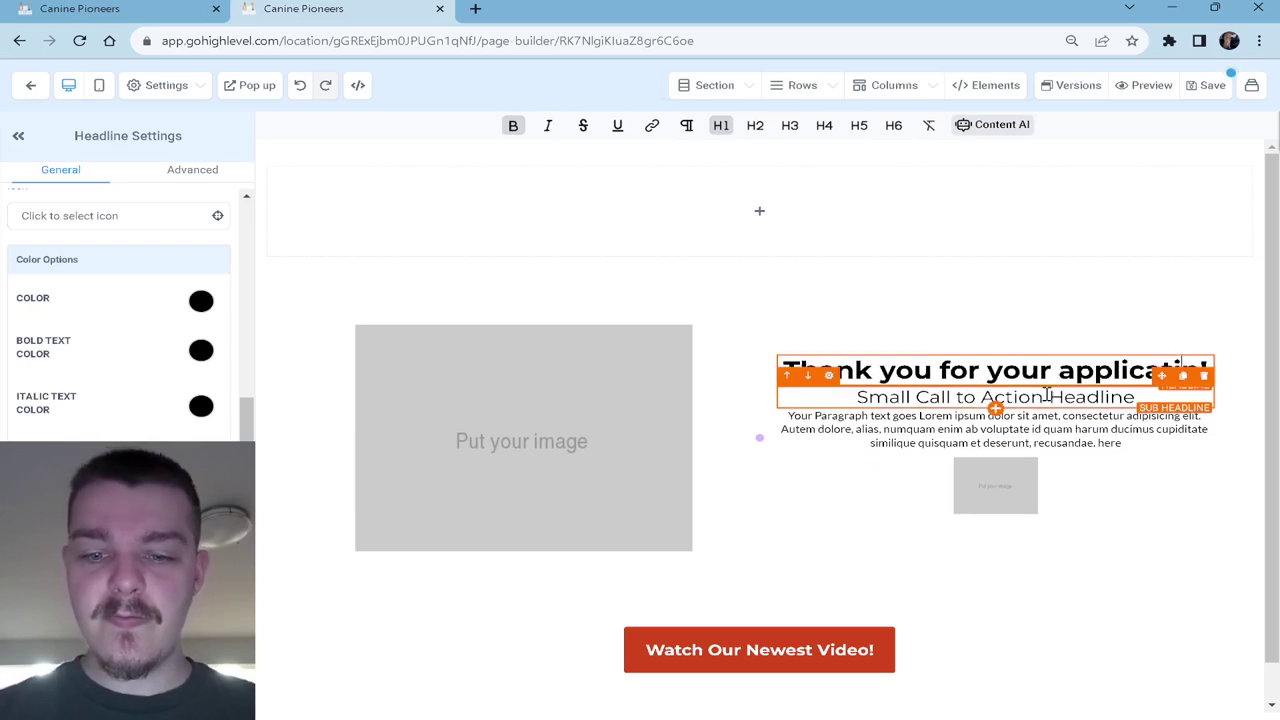
Step: Replace the sub-headline text with "Here are your next steps"
triple_click(1066, 412)
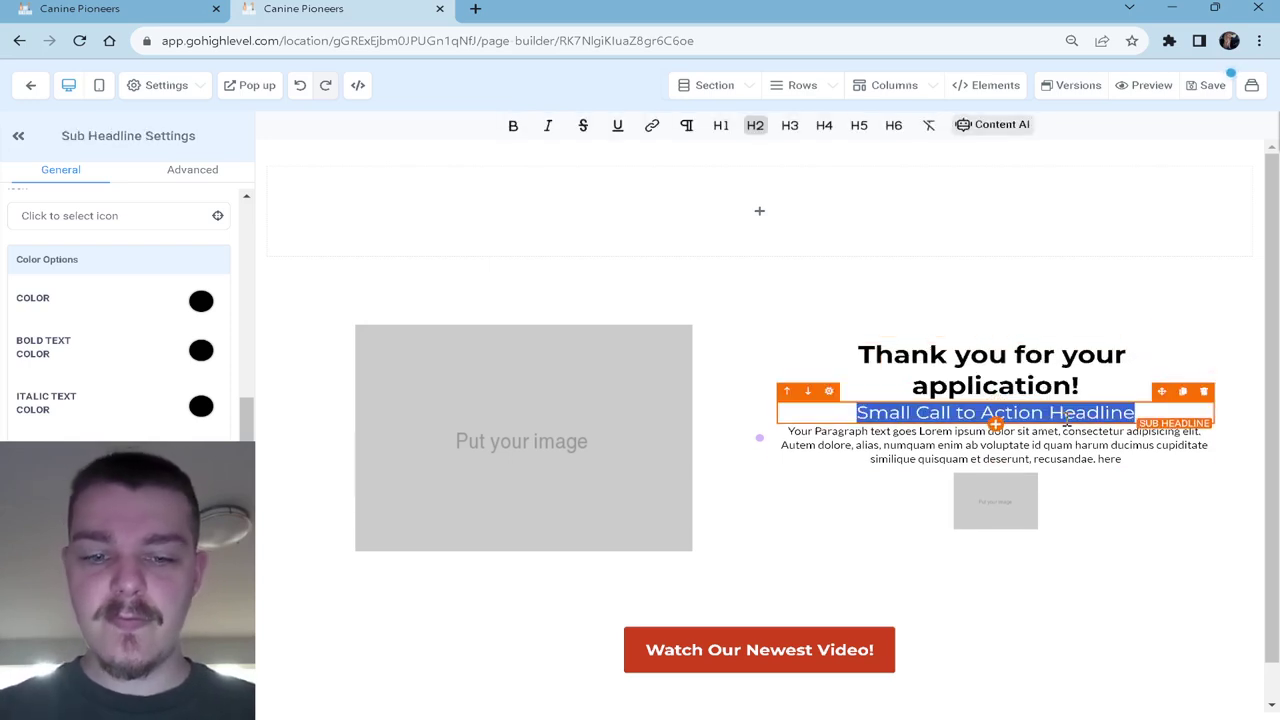
type("Here are your")
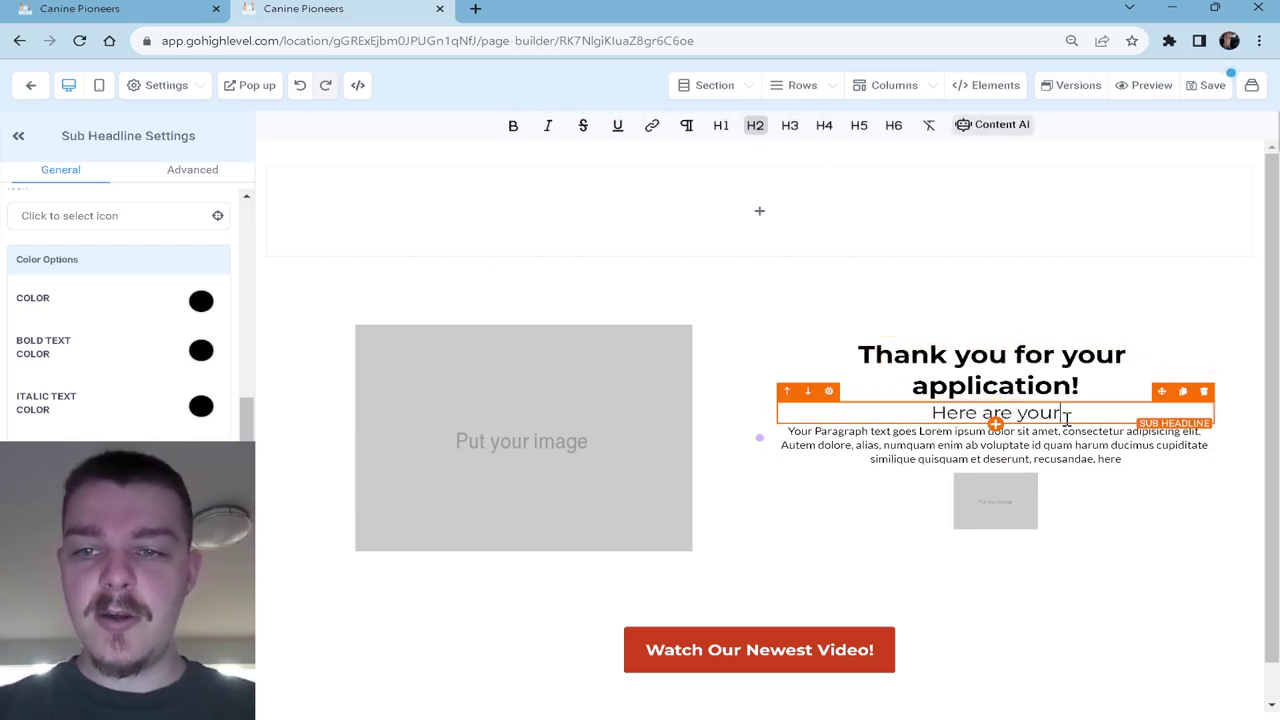
type(" next stpes")
key("BackSpace")
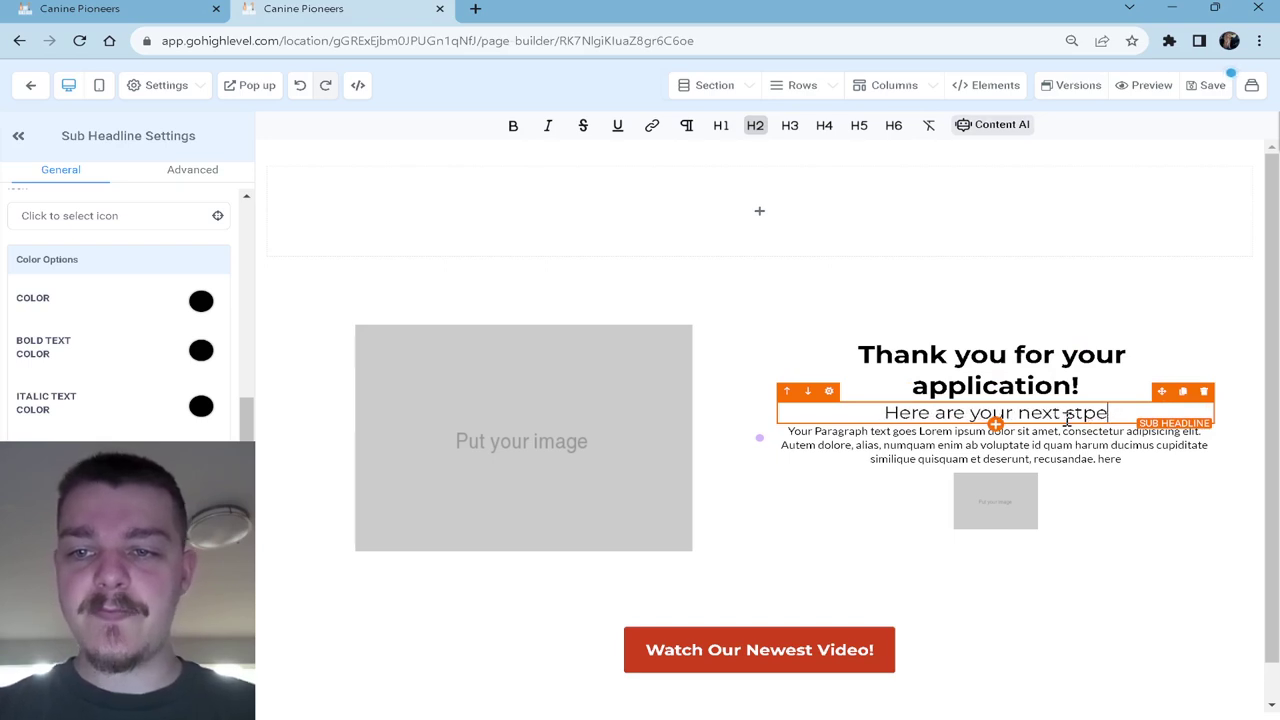
key("BackSpace")
key("BackSpace")
type("eps.")
key("BackSpace")
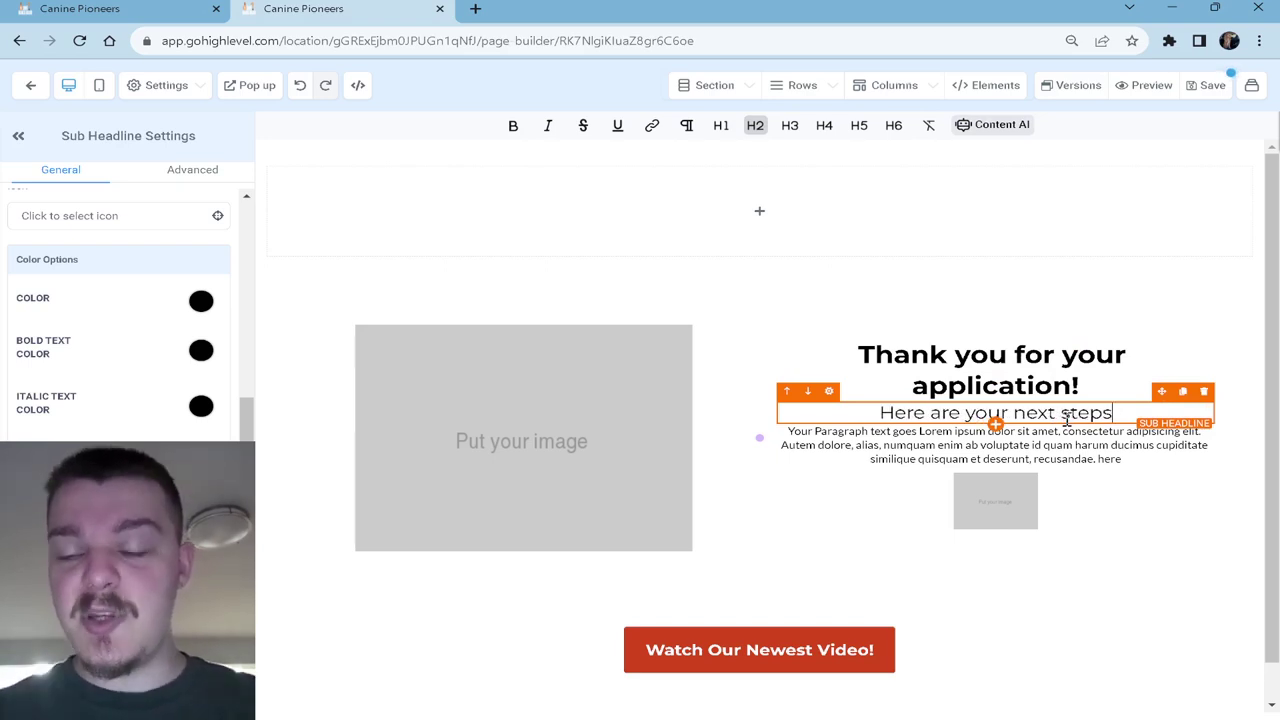
Step: Delete the paragraph and the small image below the sub-headline in the second column
left_click(1092, 436)
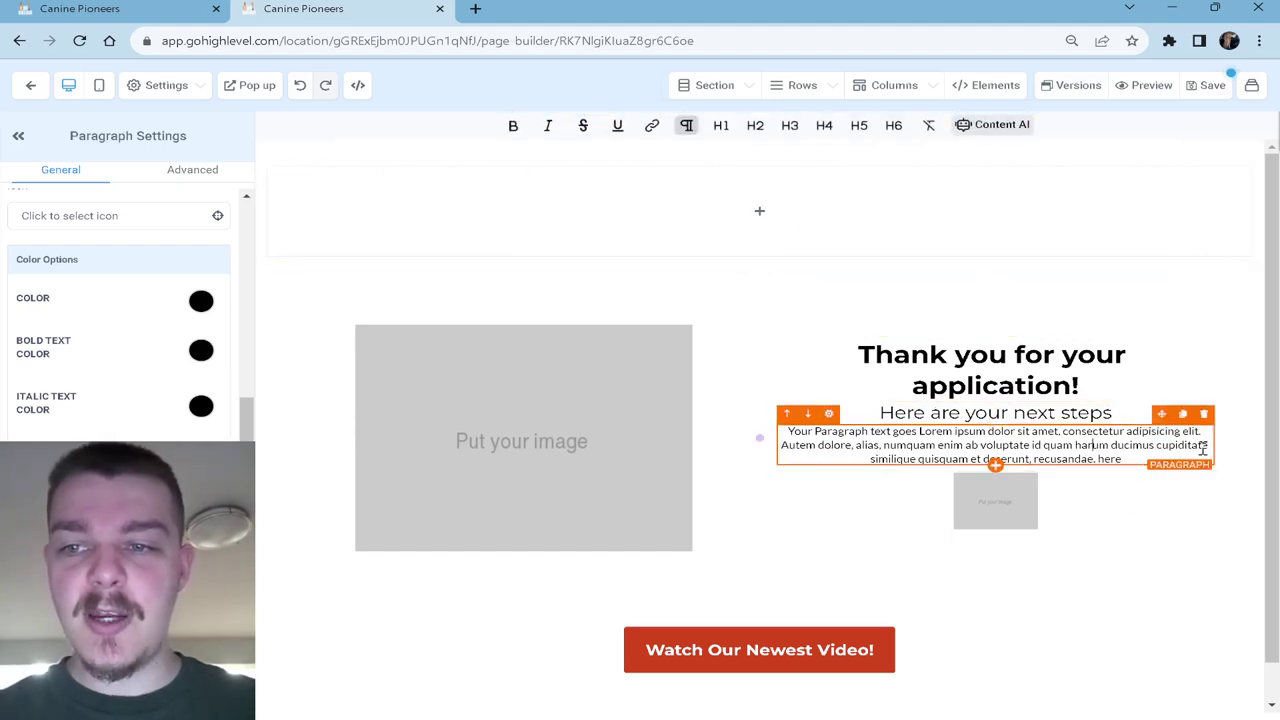
left_click(1204, 414)
left_click(1204, 435)
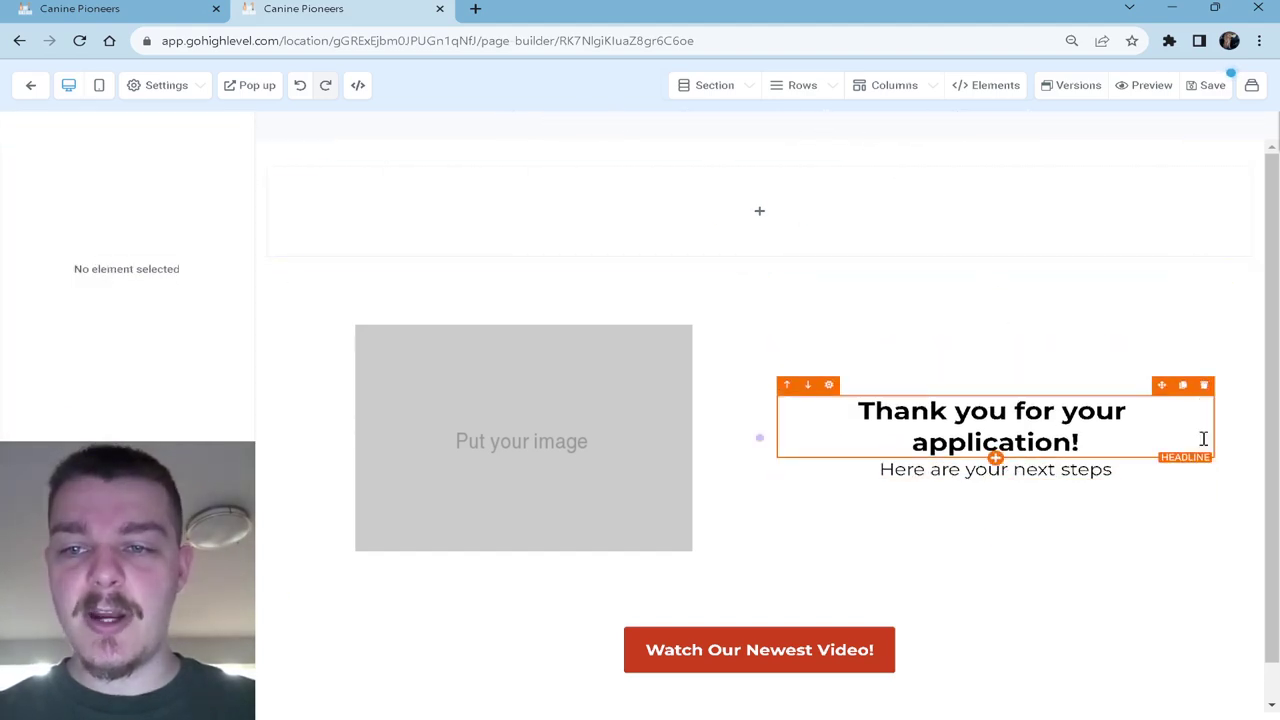
Step: Add a bullet list below the second column's sub-headline and format its placeholder item as a numbered list
left_click(995, 480)
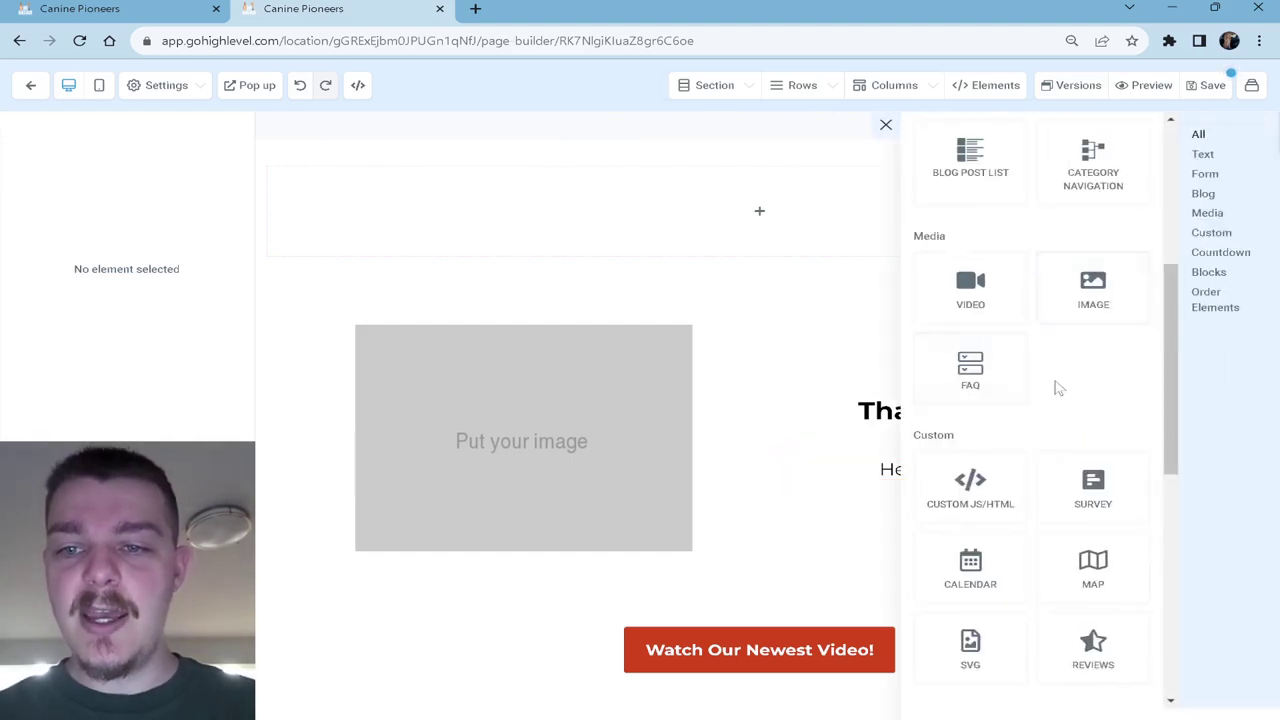
scroll(1054, 386, "up", 2)
scroll(1054, 386, "down", 2)
scroll(1000, 320, "up", 1)
scroll(980, 300, "up", 4)
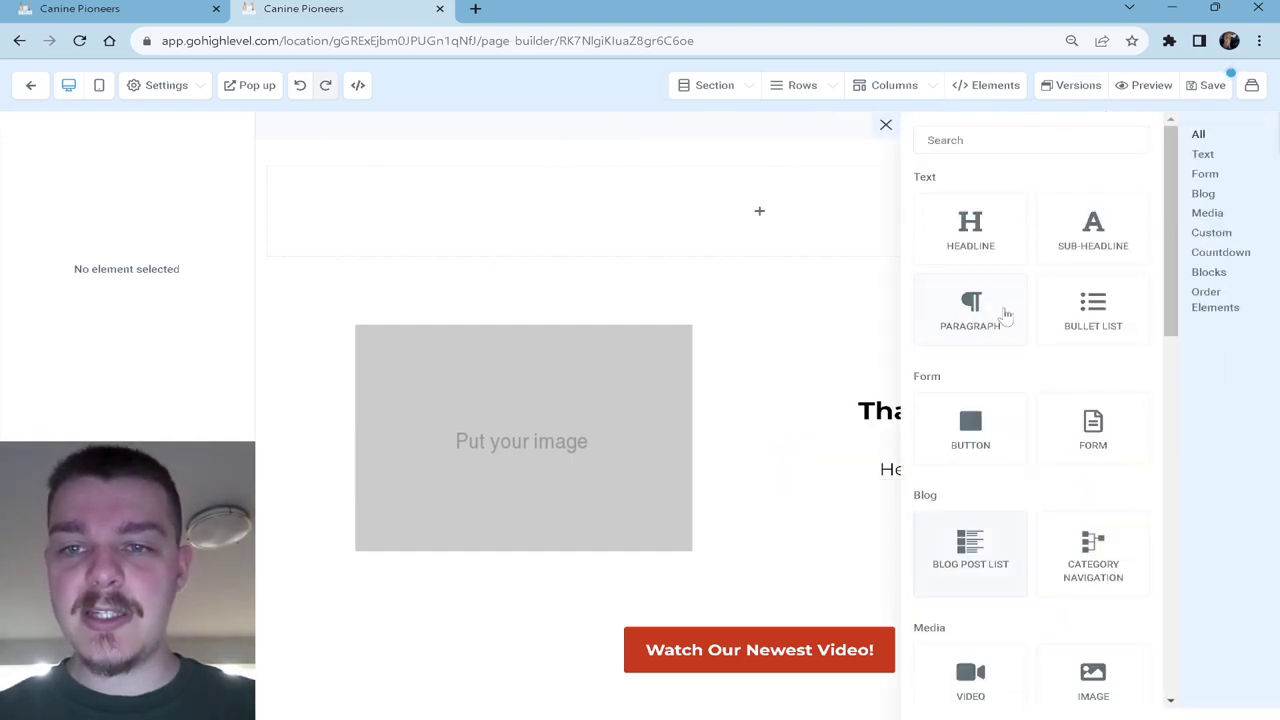
left_click(1060, 322)
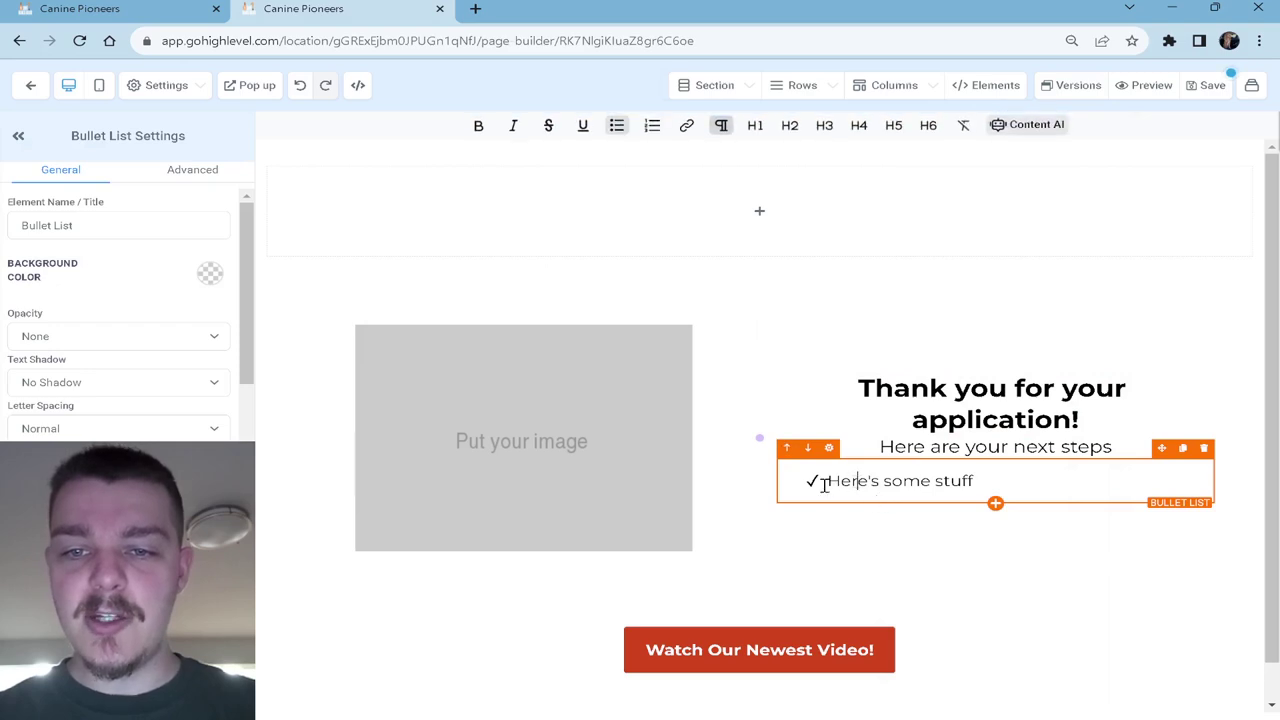
left_click_drag(826, 481, 975, 481)
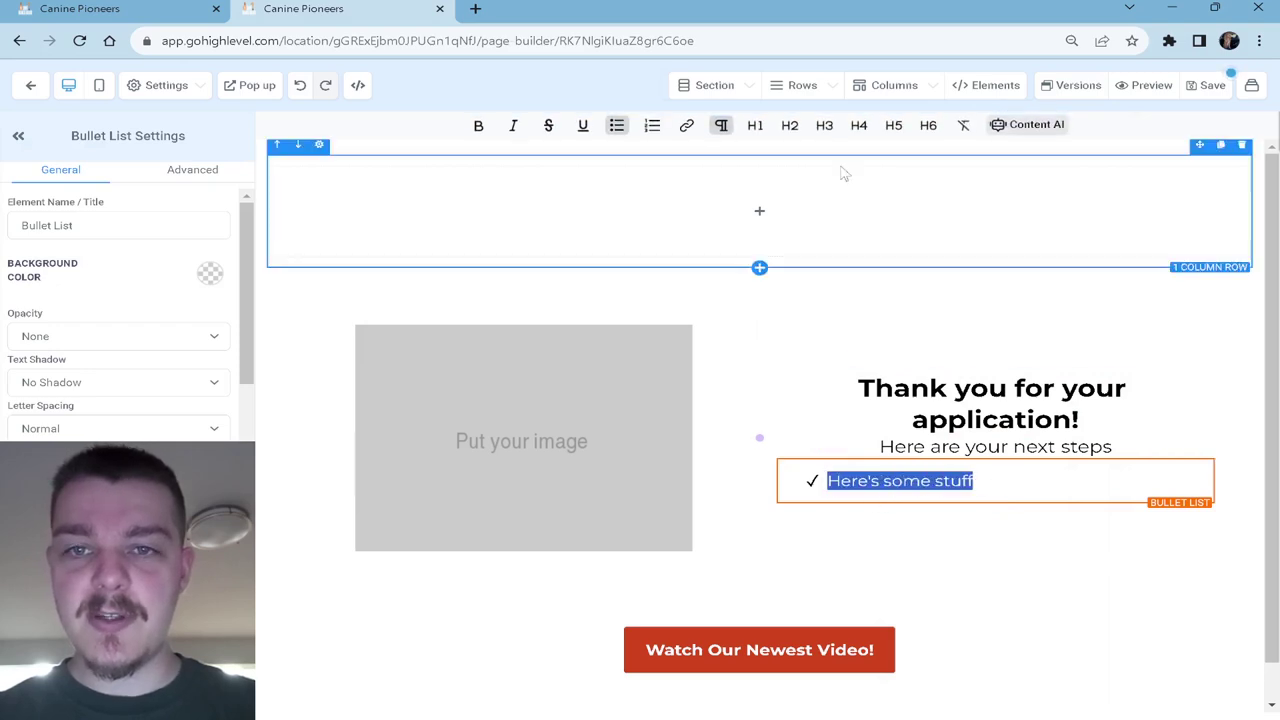
left_click(652, 125)
Step: Replace the first list item's placeholder text with "First take a deep breath, help is on the way"
left_click(990, 483)
triple_click(990, 483)
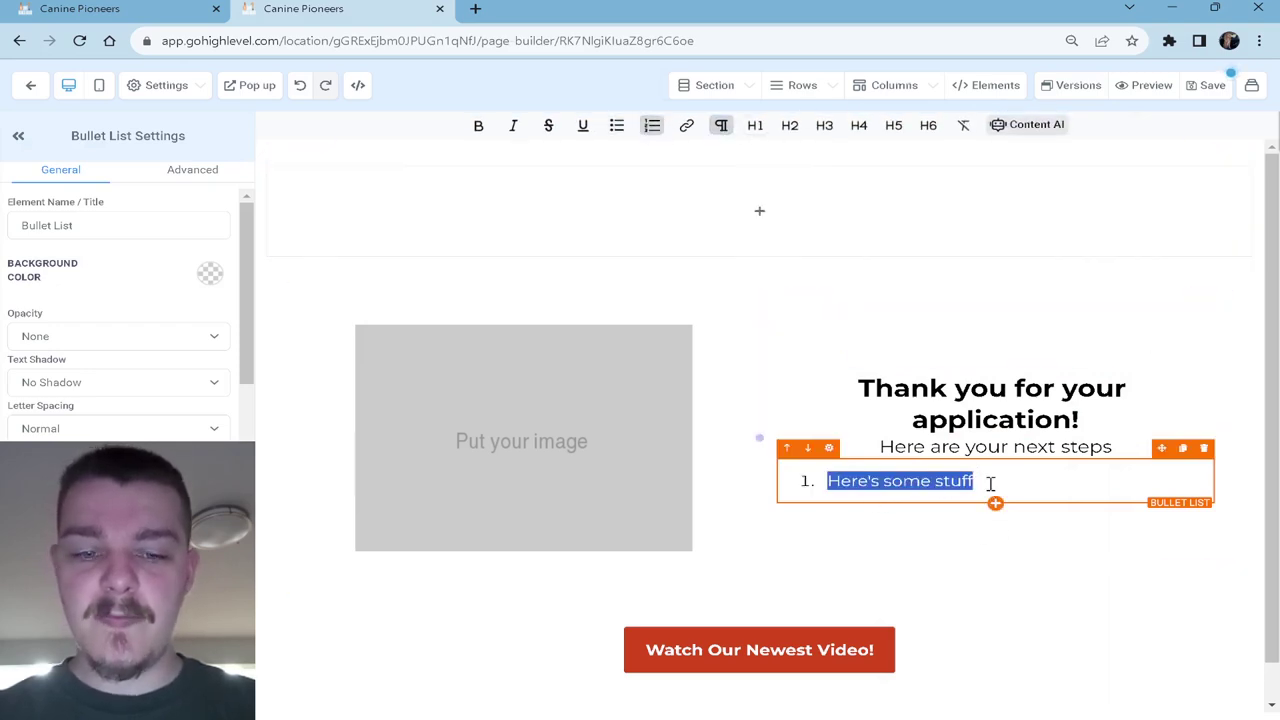
type("First take a feep")
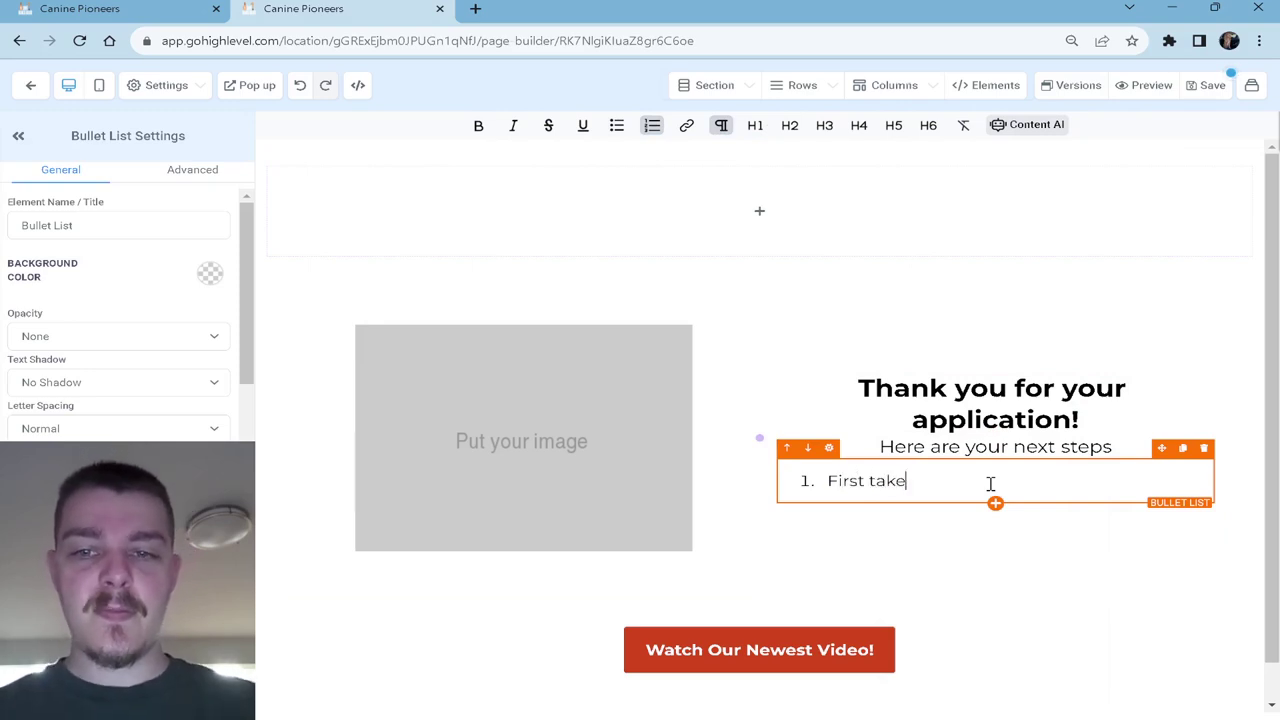
key("BackSpace")
key("BackSpace")
key("BackSpace")
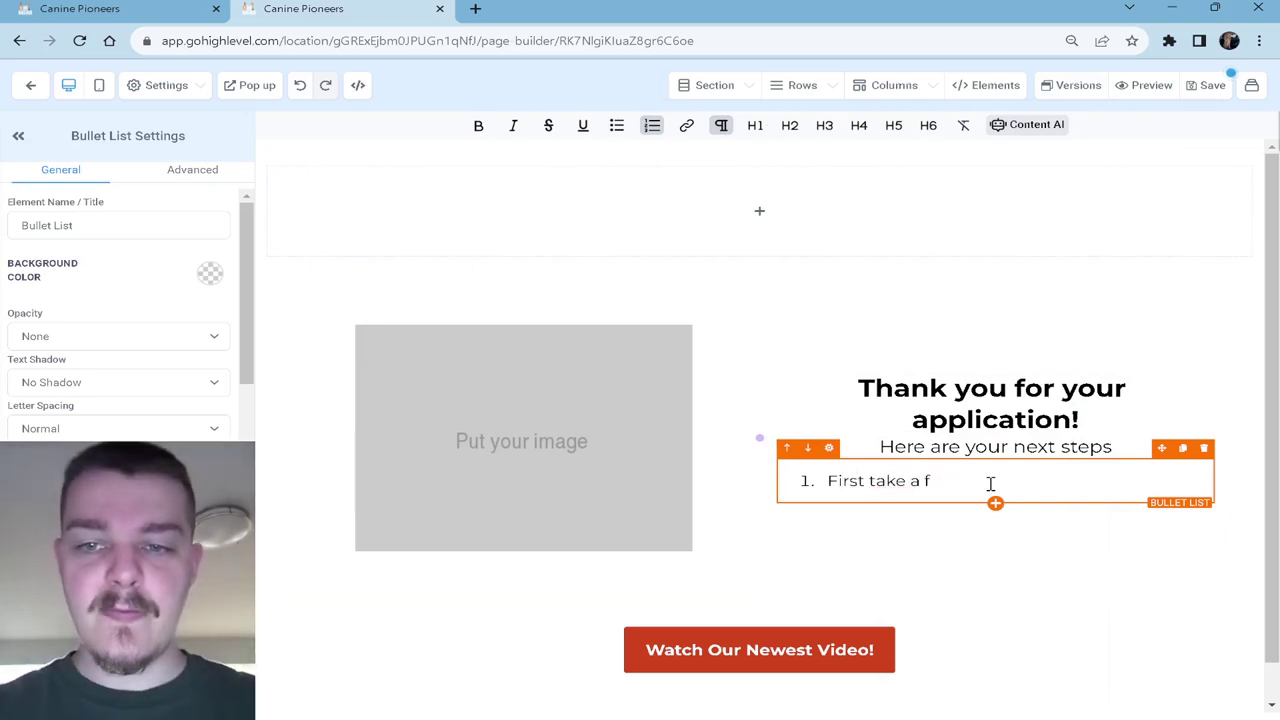
type("eep breath ")
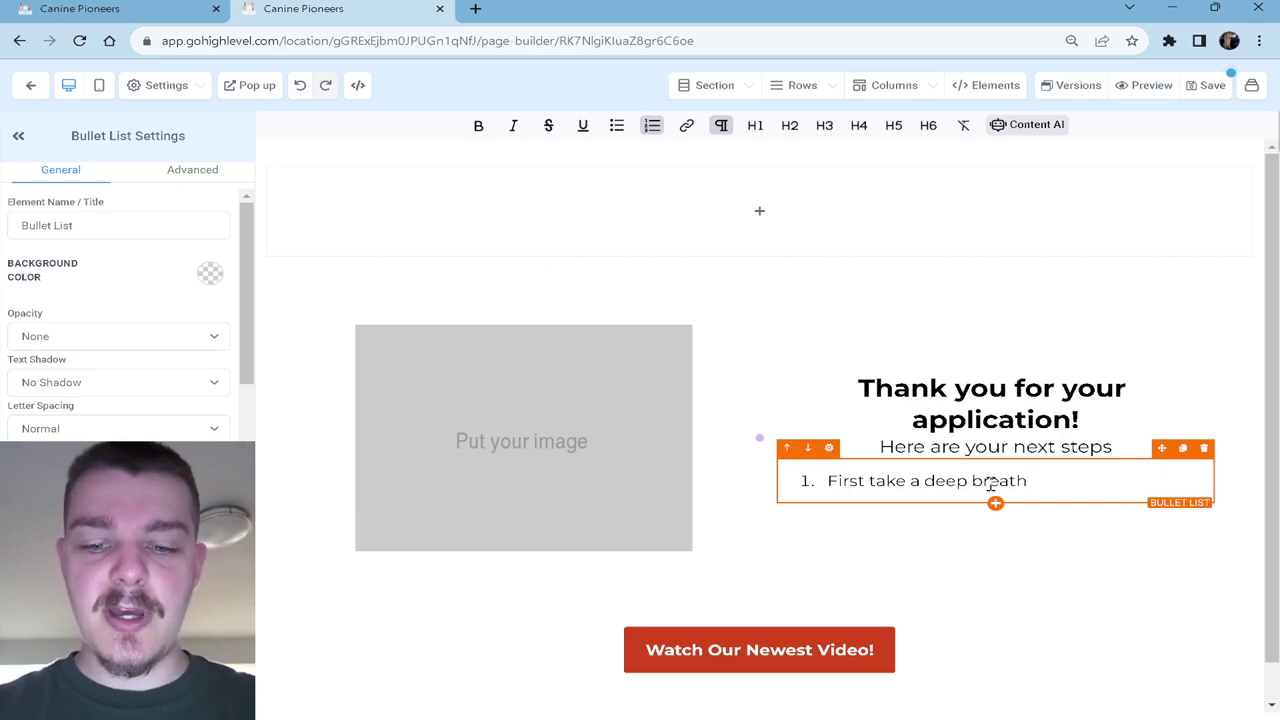
type(", help is on the w")
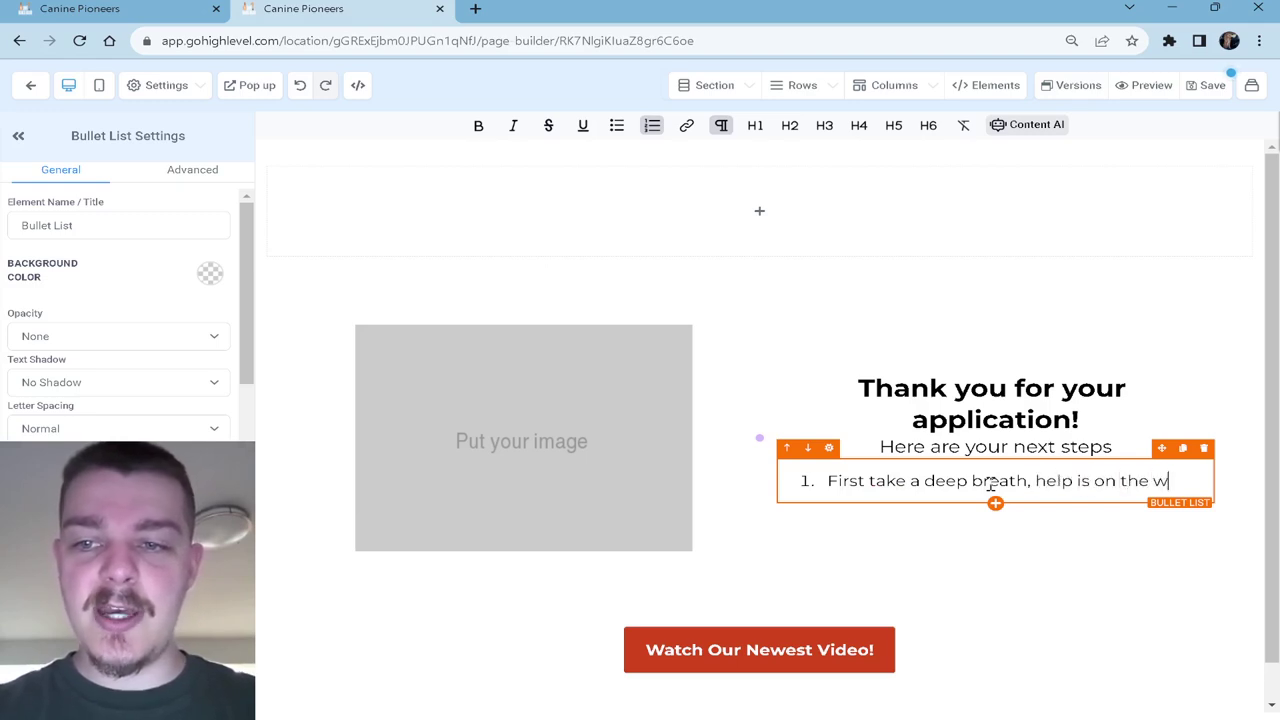
type("ay")
Step: Add a second list item reading "Check your inbox for your application submission"
key("Return")
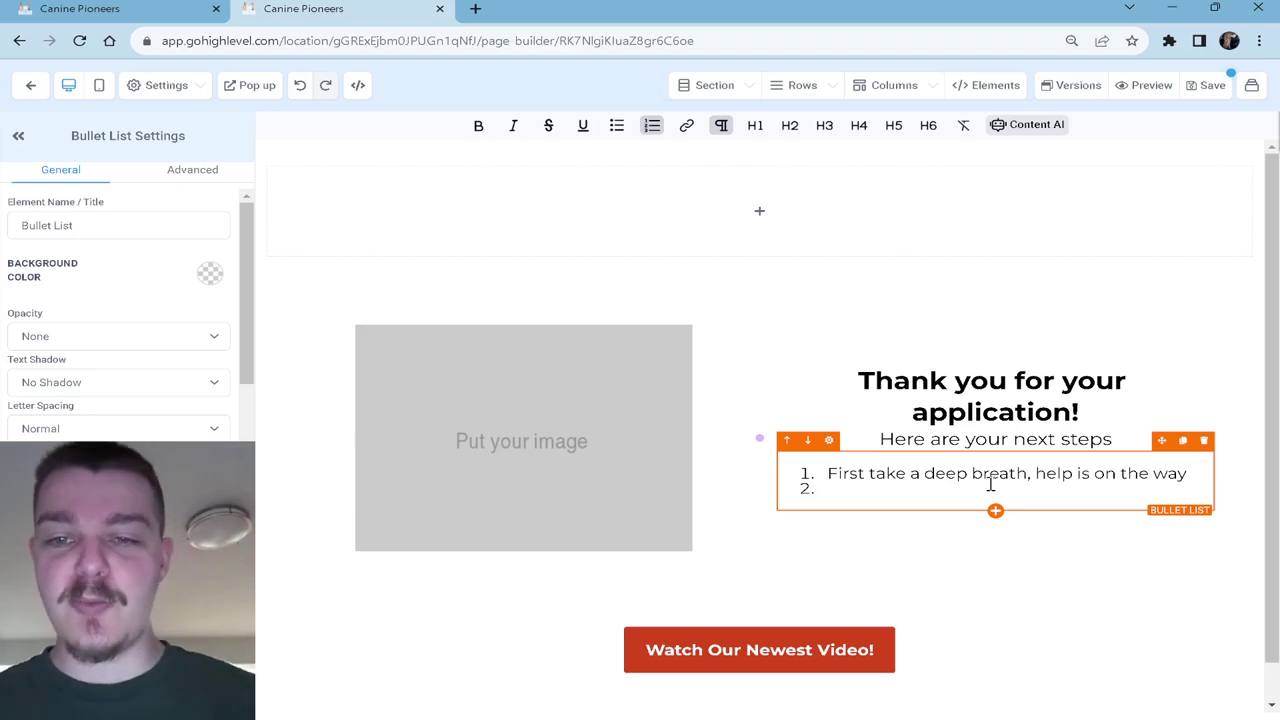
type("Check yo")
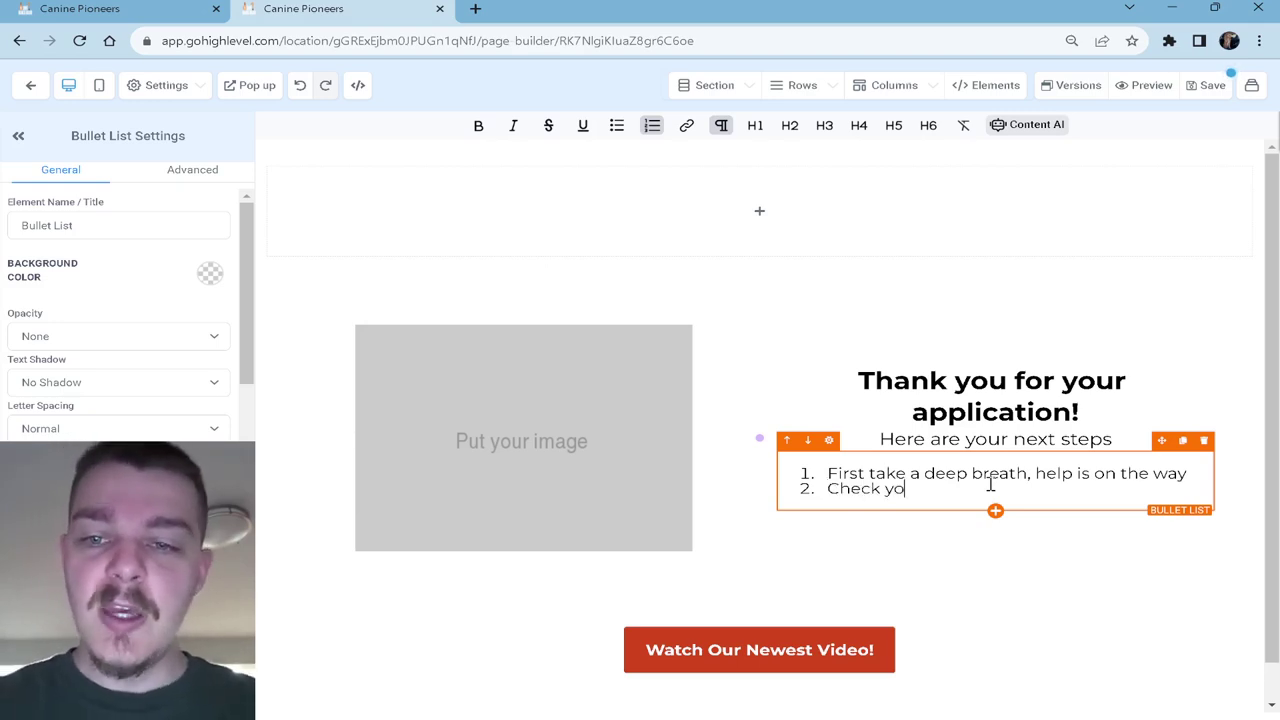
type("ur inbox and")
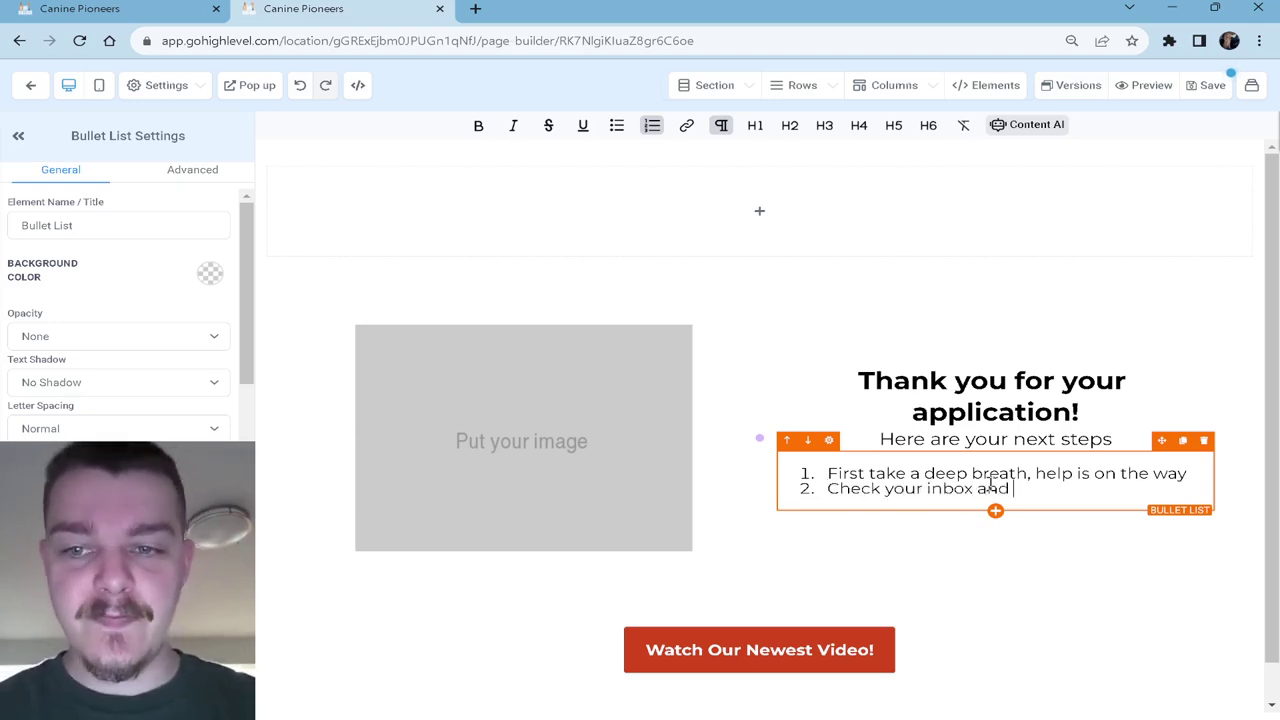
key("BackSpace")
key("BackSpace")
key("BackSpace")
key("BackSpace")
type("for your application")
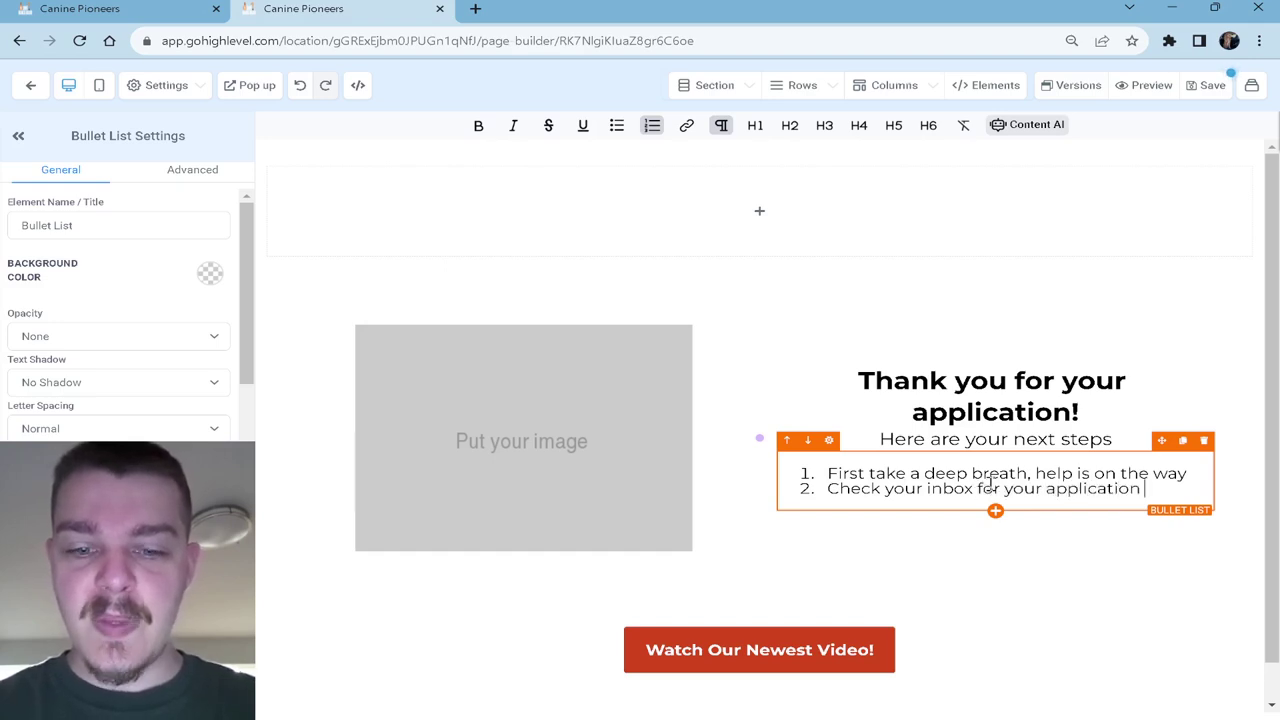
type(" submiss")
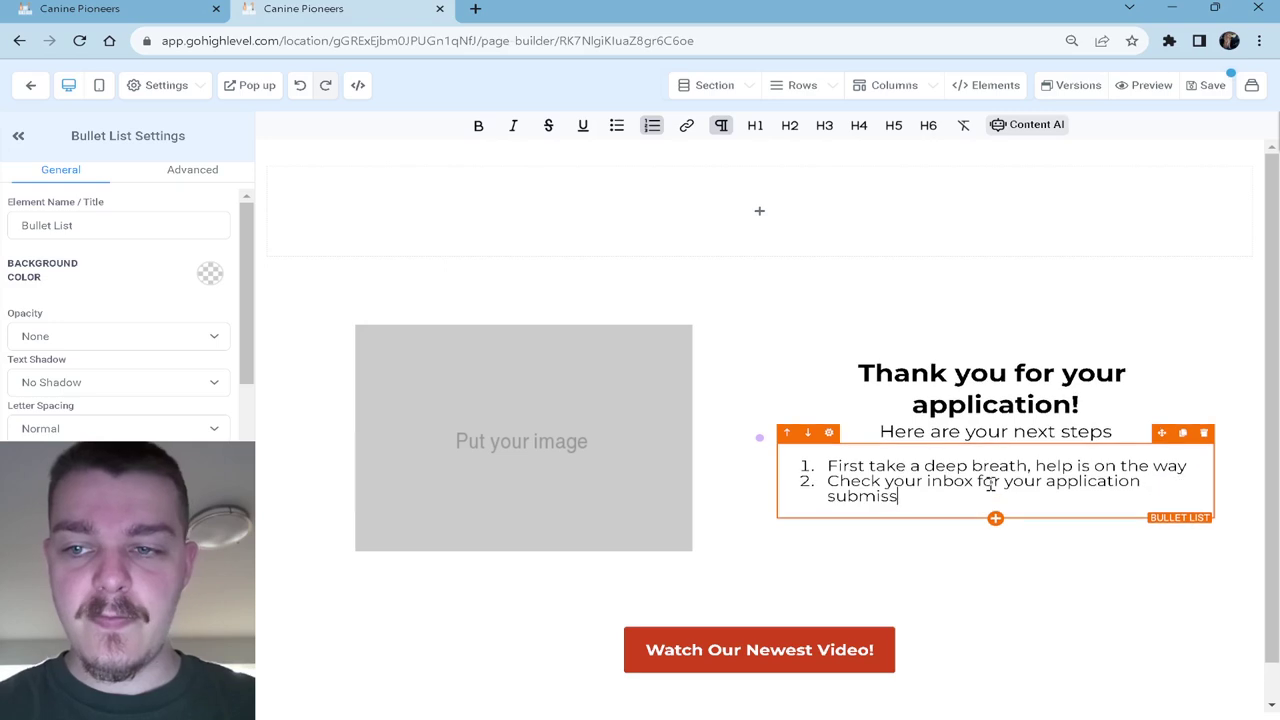
type("ion acce")
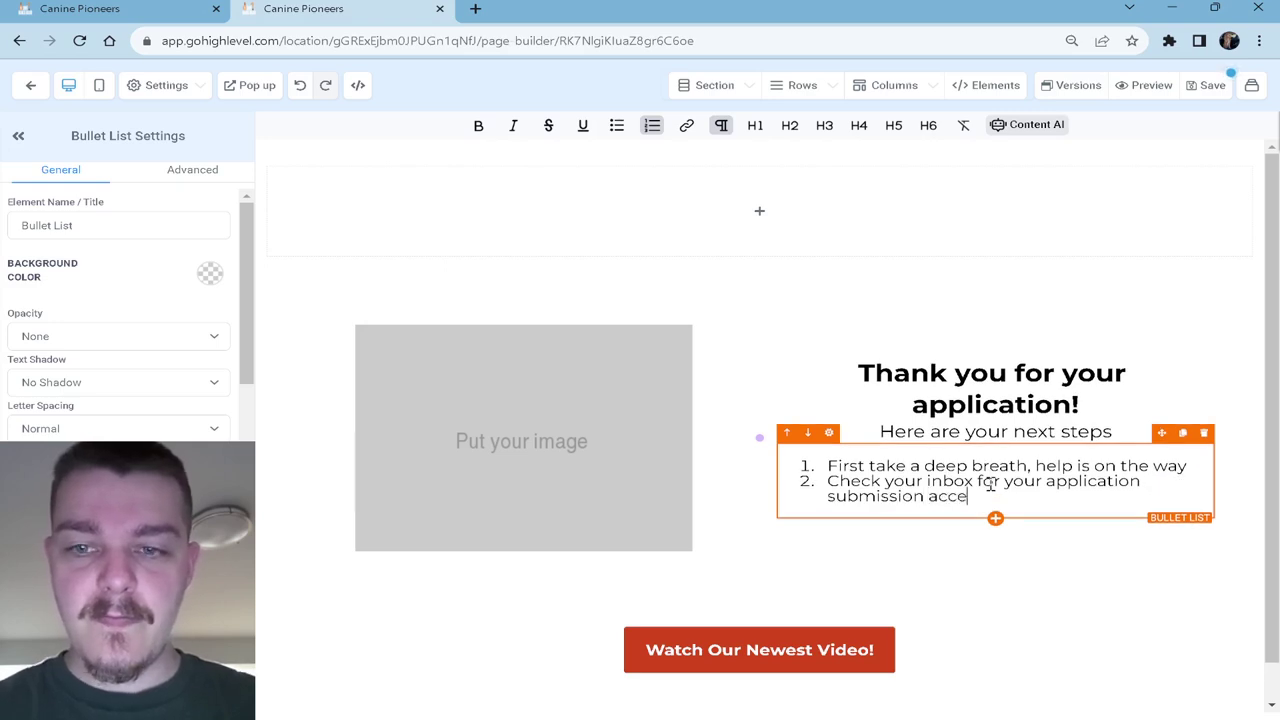
type("pete")
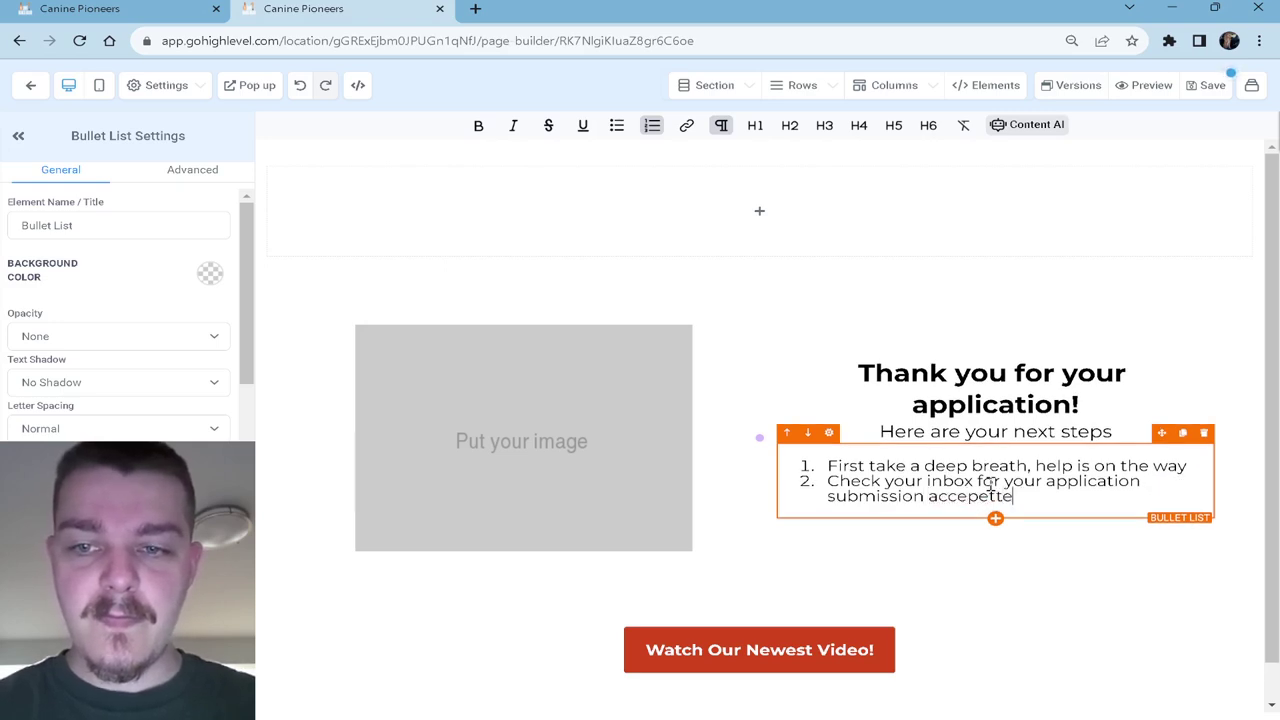
key("BackSpace")
key("BackSpace")
key("BackSpace")
key("BackSpace")
key("BackSpace")
key("BackSpace")
key("BackSpace")
key("BackSpace")
key("BackSpace")
key("BackSpace")
key("BackSpace")
key("BackSpace")
key("BackSpace")
key("BackSpace")
key("BackSpace")
key("BackSpace")
key("BackSpace")
key("BackSpace")
key("BackSpace")
key("BackSpace")
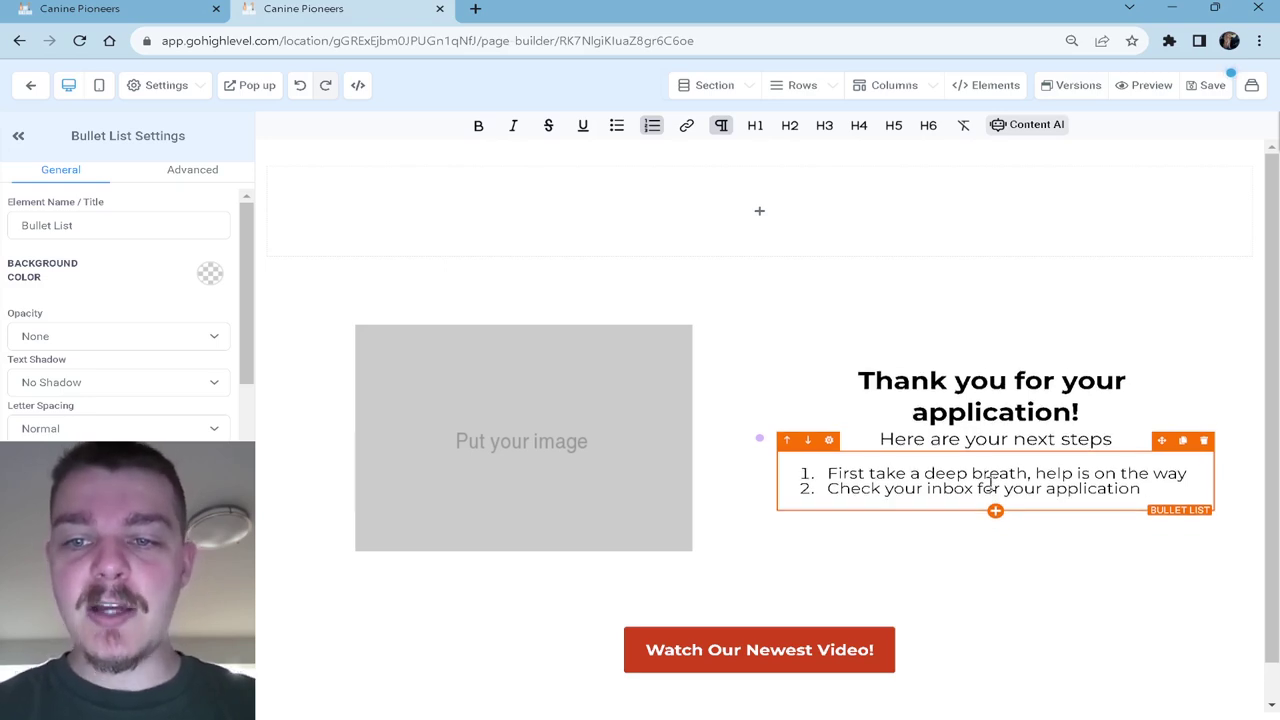
type("submission")
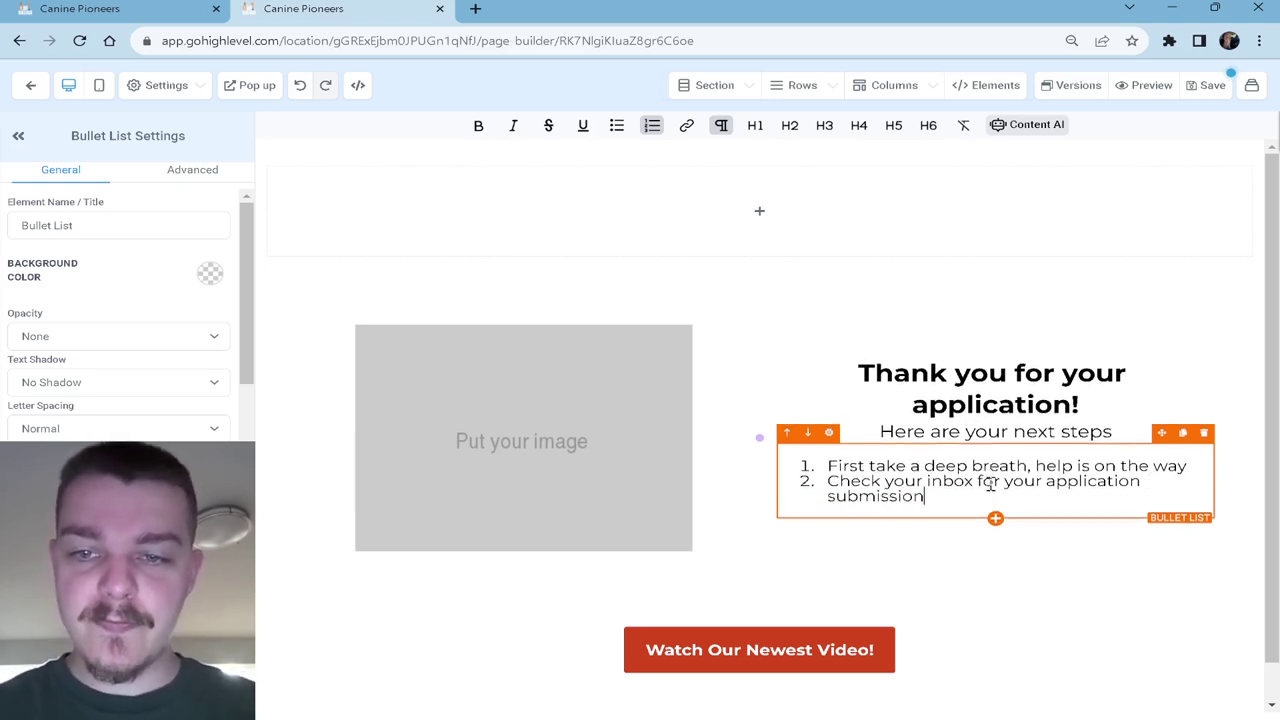
Step: Add a third list item reading "Start learning with our free Youtube playlist"
key("Return")
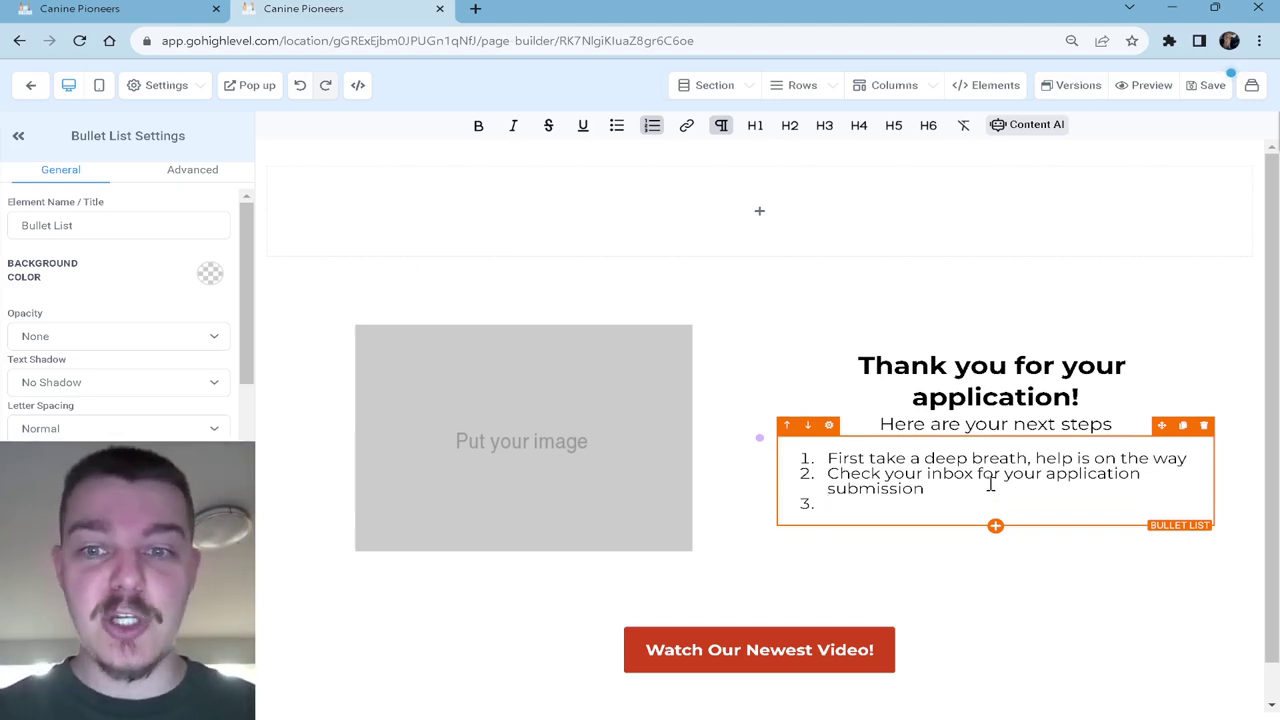
type("Wa")
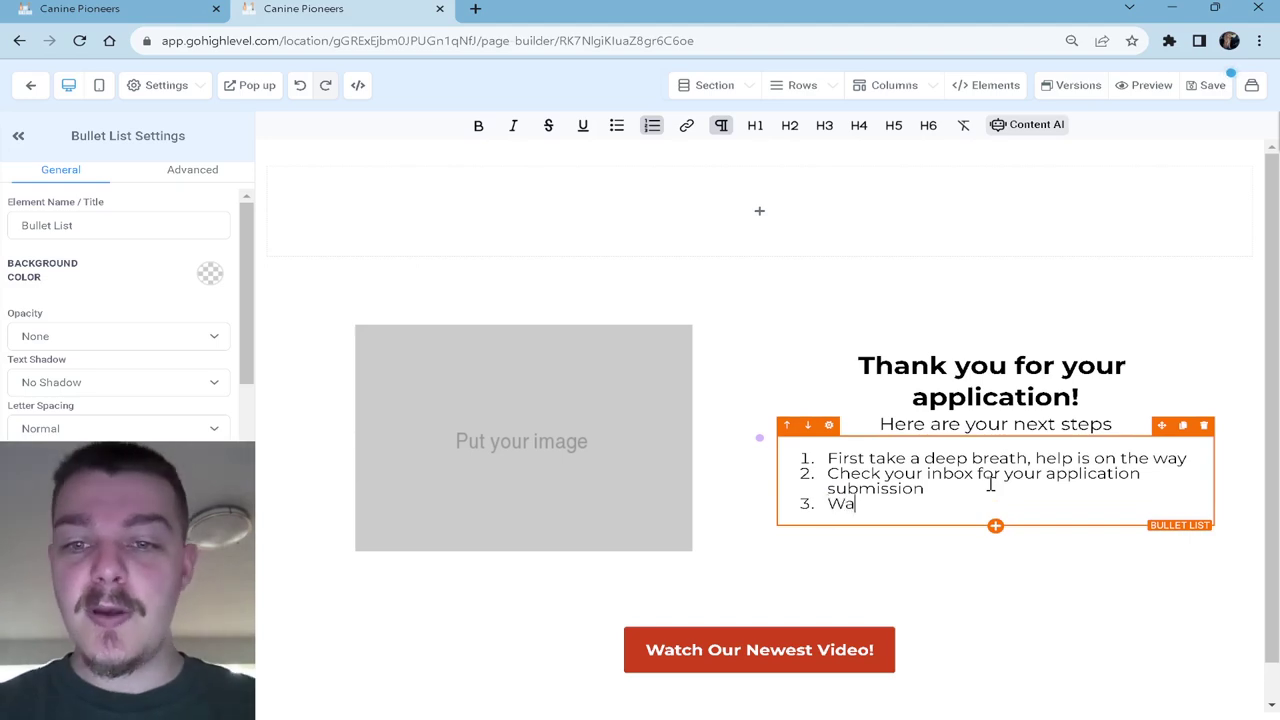
key("BackSpace")
key("BackSpace")
type("sa")
key("BackSpace")
type("tart")
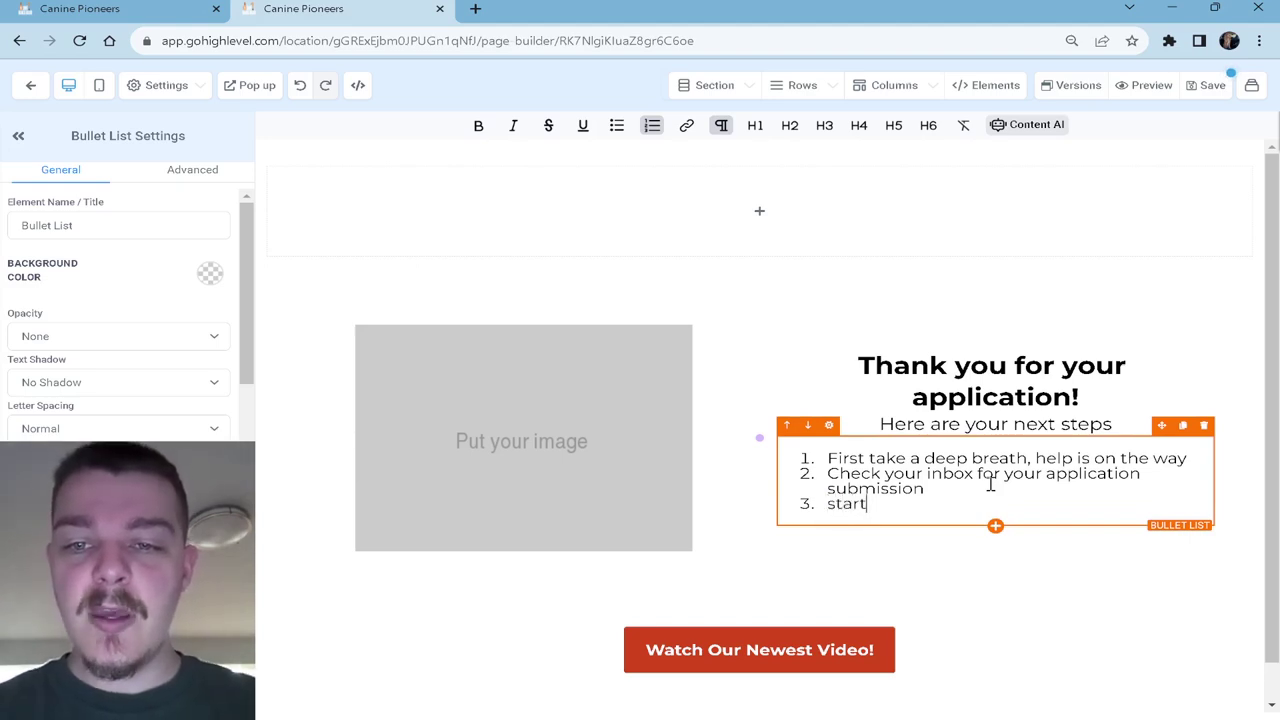
type("Start ")
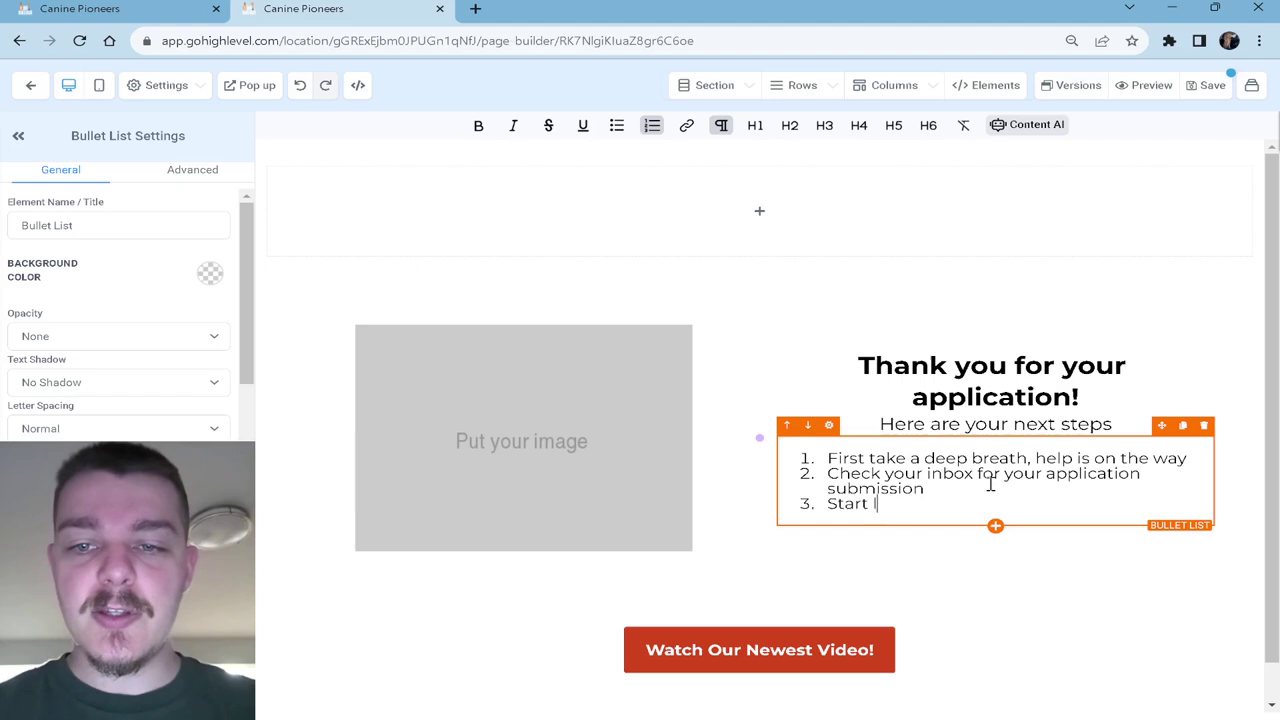
type("learning with our f")
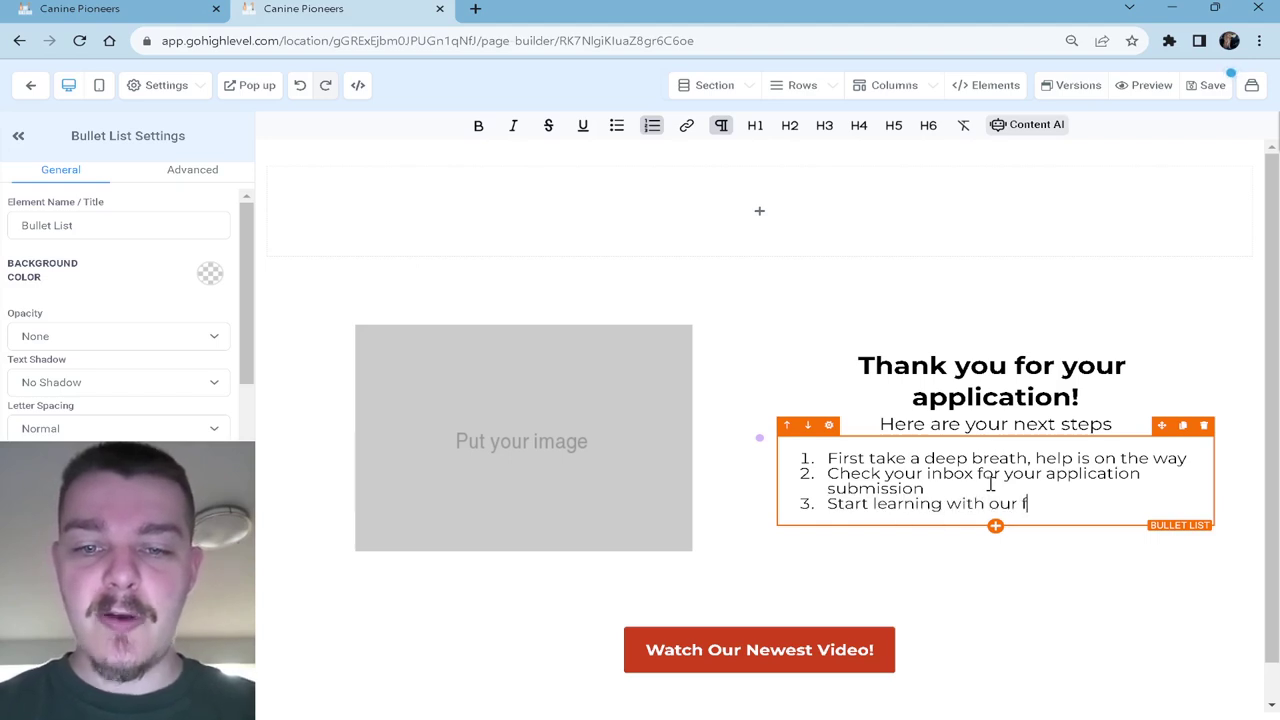
type("ree outub")
type("e")
key("BackSpace")
key("BackSpace")
key("BackSpace")
key("BackSpace")
key("BackSpace")
key("BackSpace")
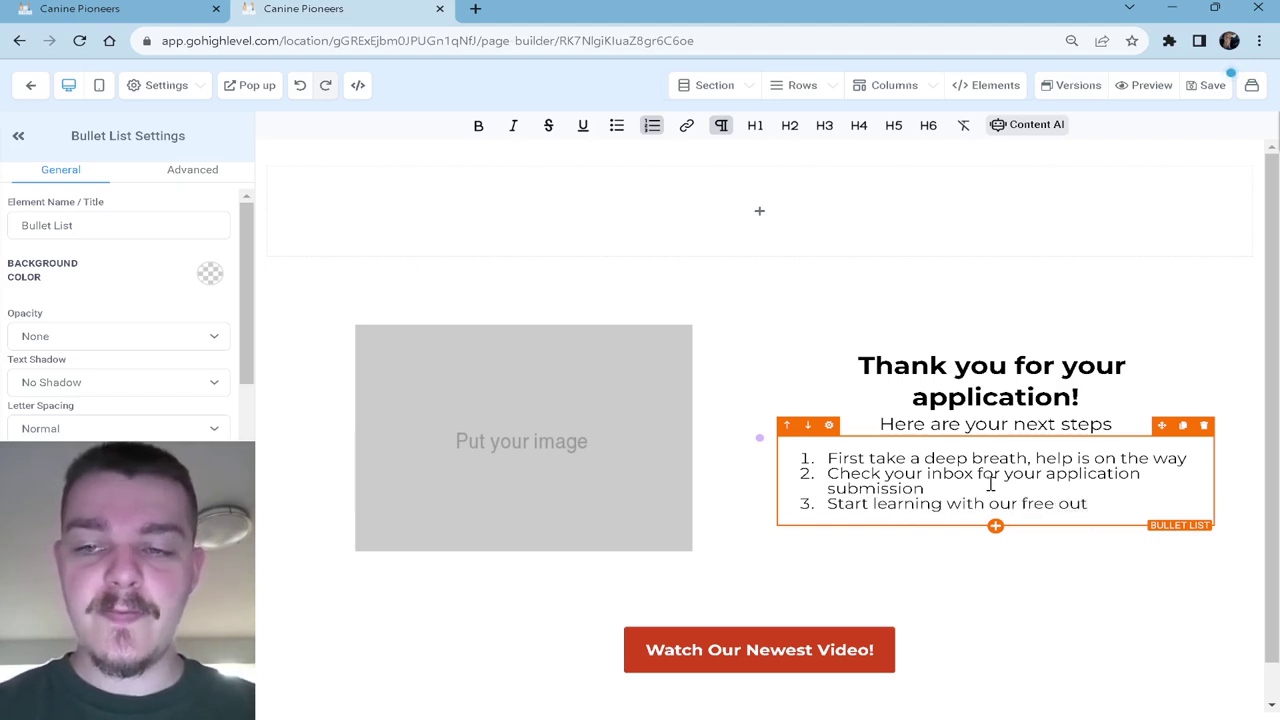
type("Youtube playlist")
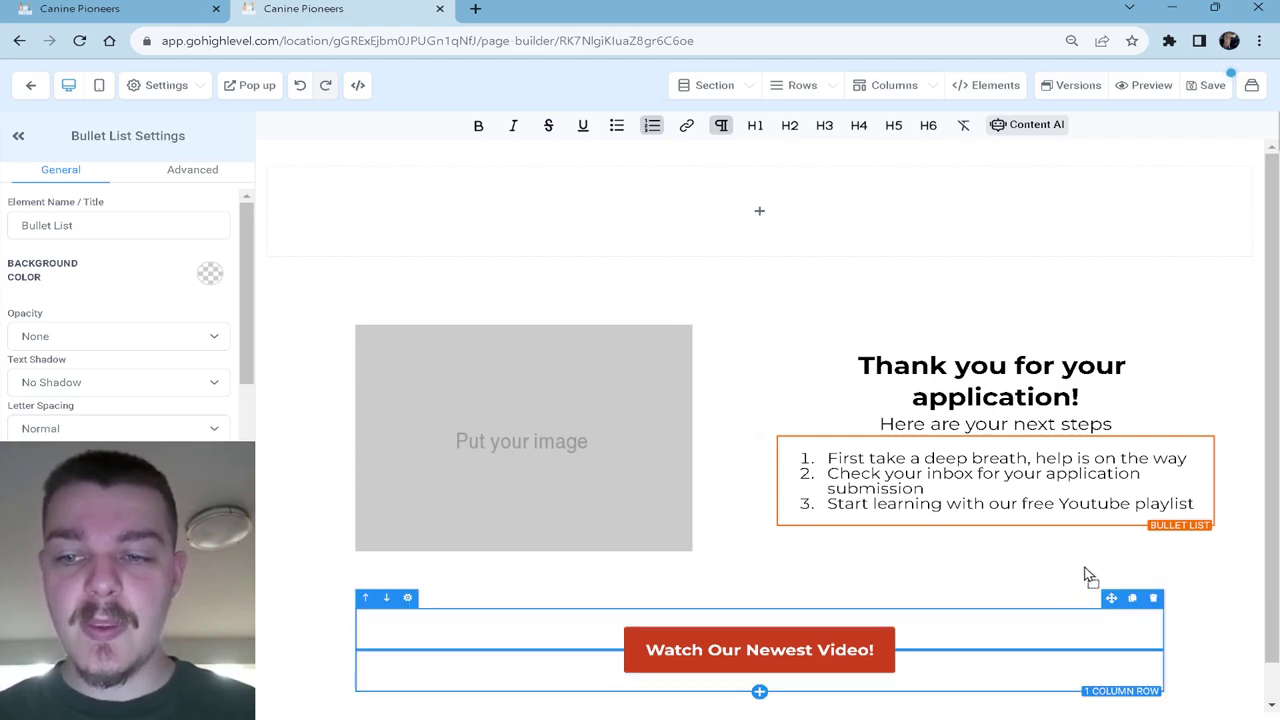
Step: Move the video button's row into the section above and delete the empty section left at the page's end
left_click(1116, 559)
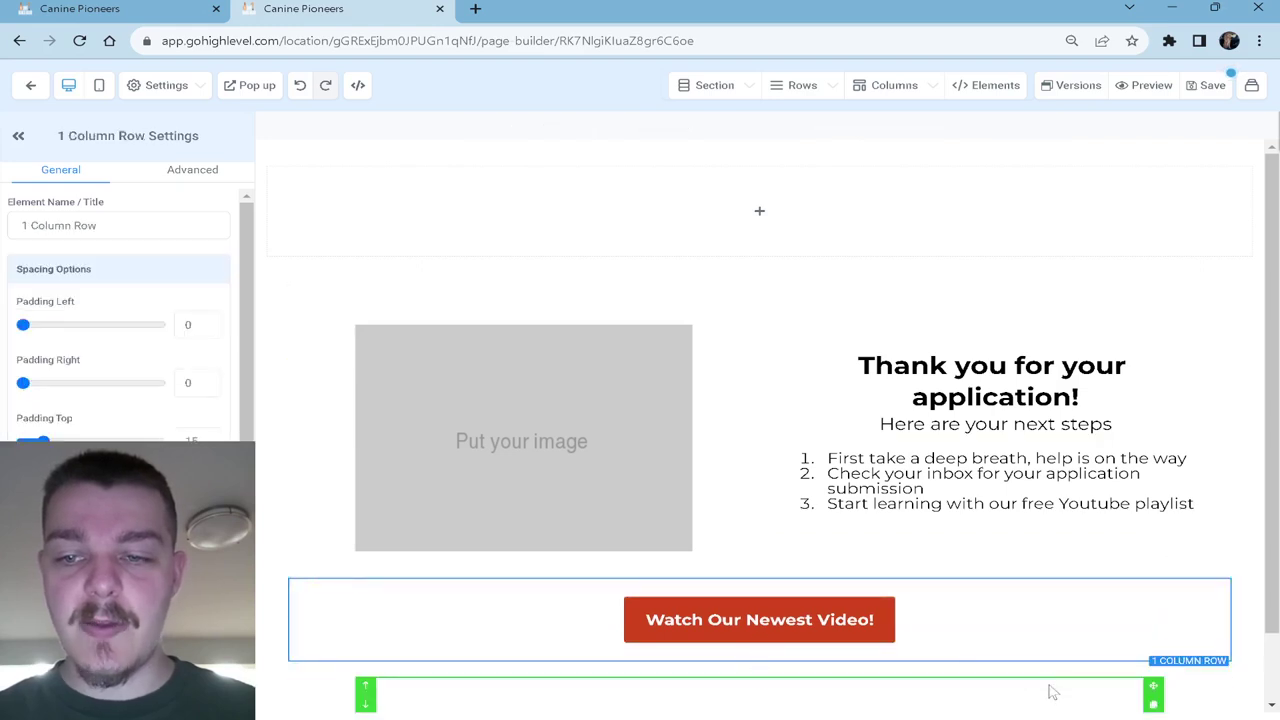
left_click(1157, 651)
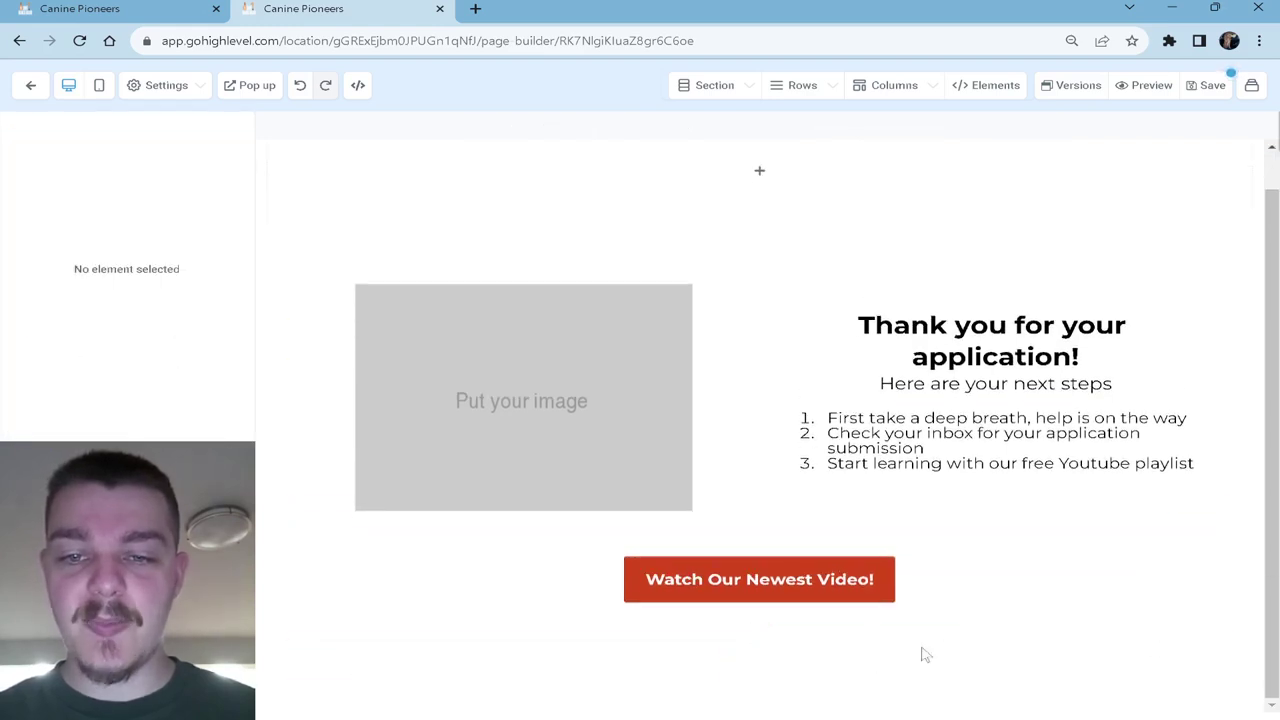
Step: Add a headline element to the empty one-column row at the top of the page
left_click(780, 185)
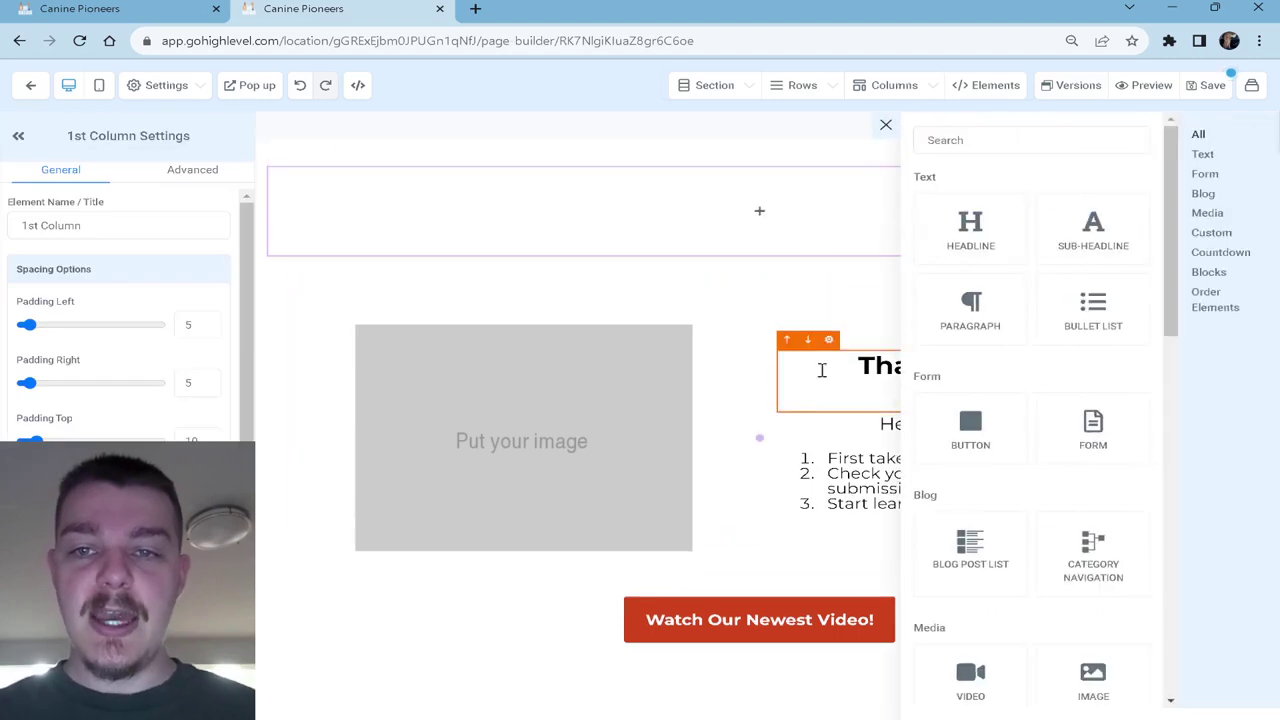
left_click(972, 232)
left_click(937, 192)
Step: Replace the top headline's placeholder text with "Congratulations Your Application Was Submitted!"
double_click(898, 190)
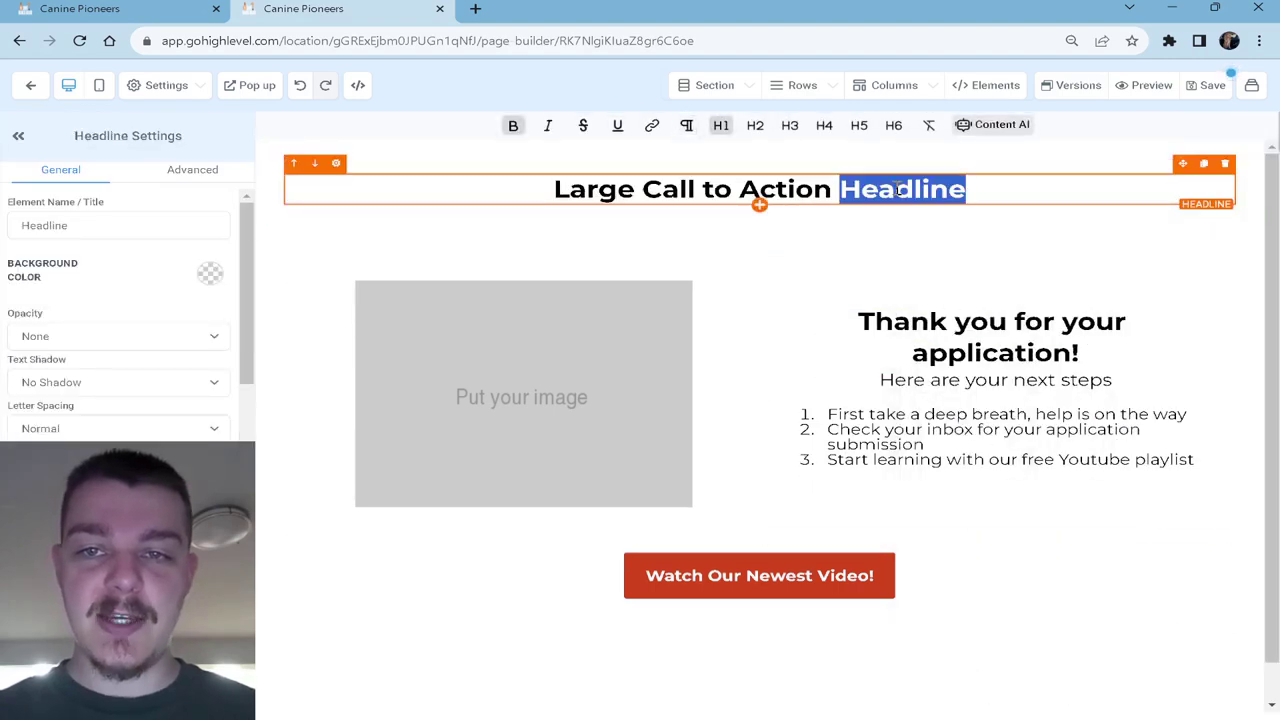
key("ctrl+a")
type("COngag")
key("BackSpace")
key("BackSpace")
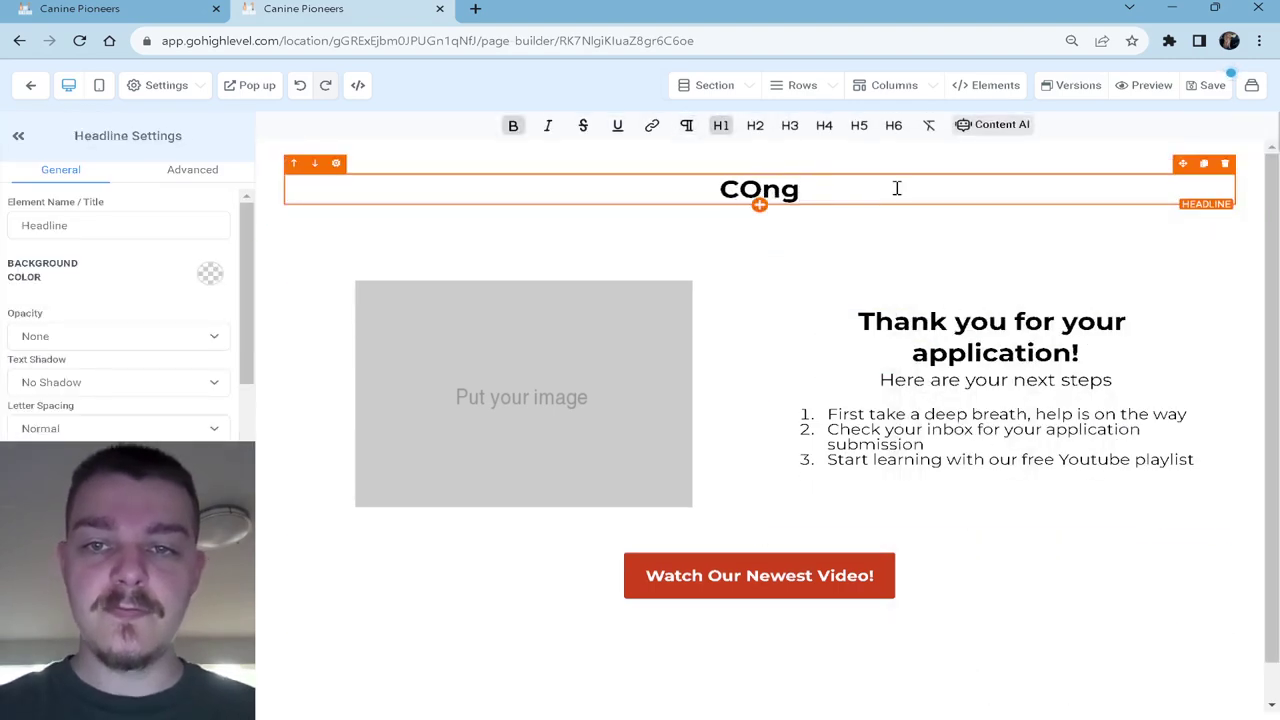
key("BackSpace")
key("BackSpace")
key("BackSpace")
type("ongratu")
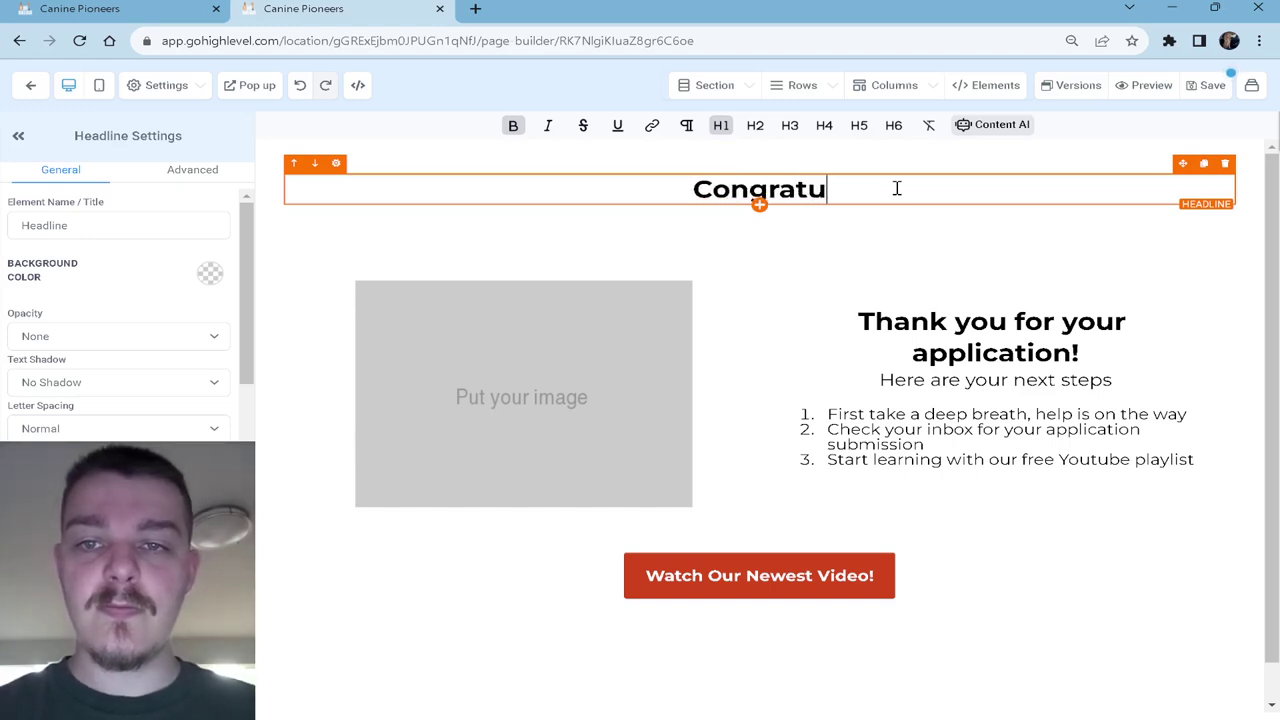
type("latsions you r")
key("BackSpace")
key("BackSpace")
key("BackSpace")
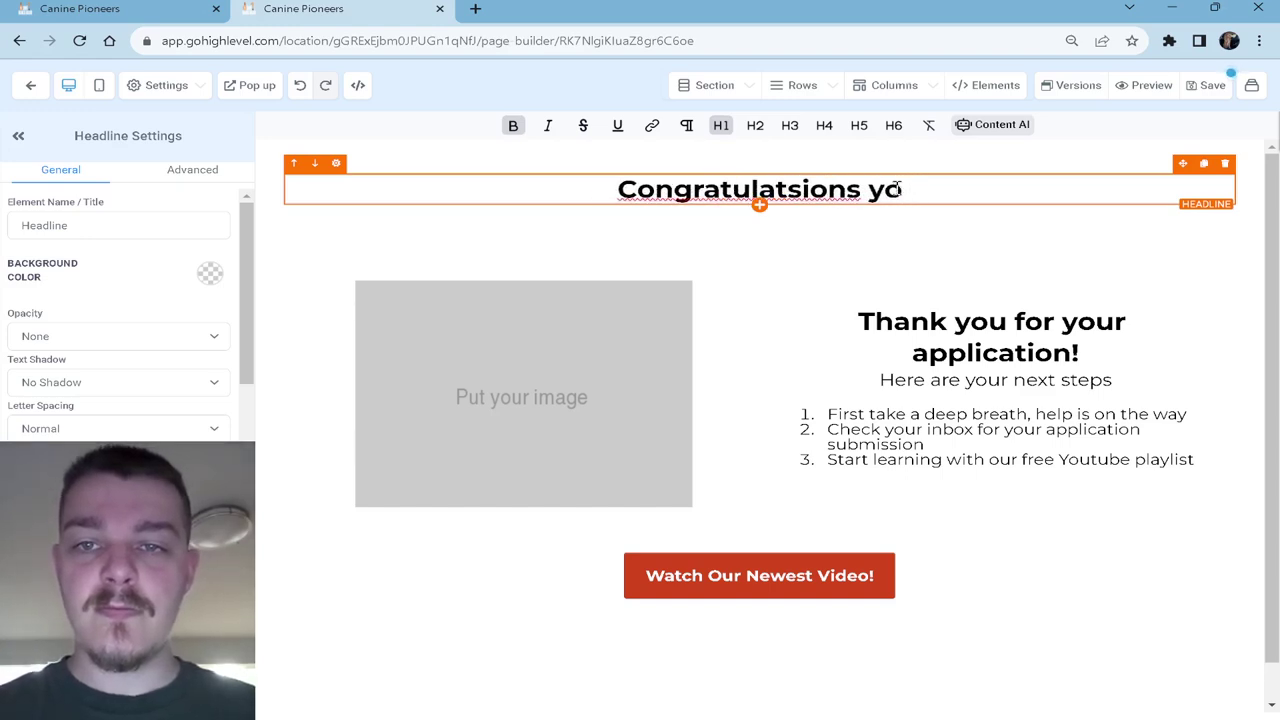
key("BackSpace")
key("BackSpace")
key("BackSpace")
key("BackSpace")
key("BackSpace")
key("BackSpace")
key("BackSpace")
key("BackSpace")
type("ions Your ")
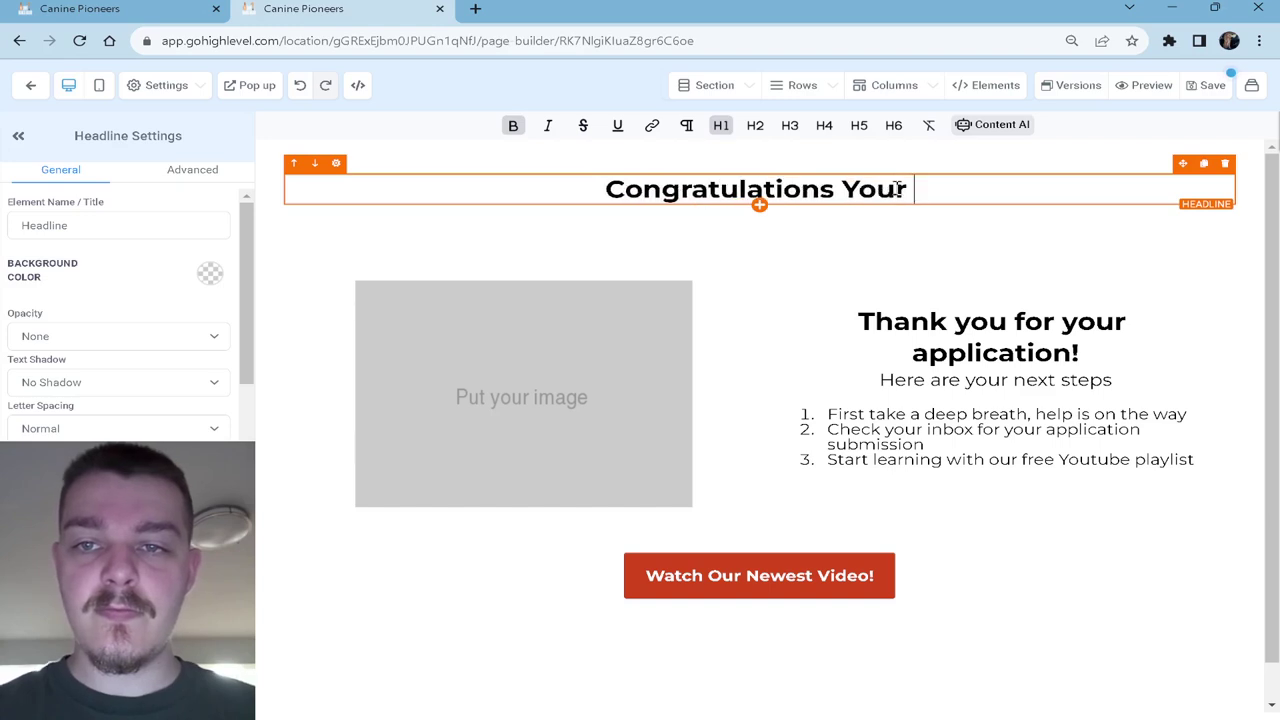
type("Application W")
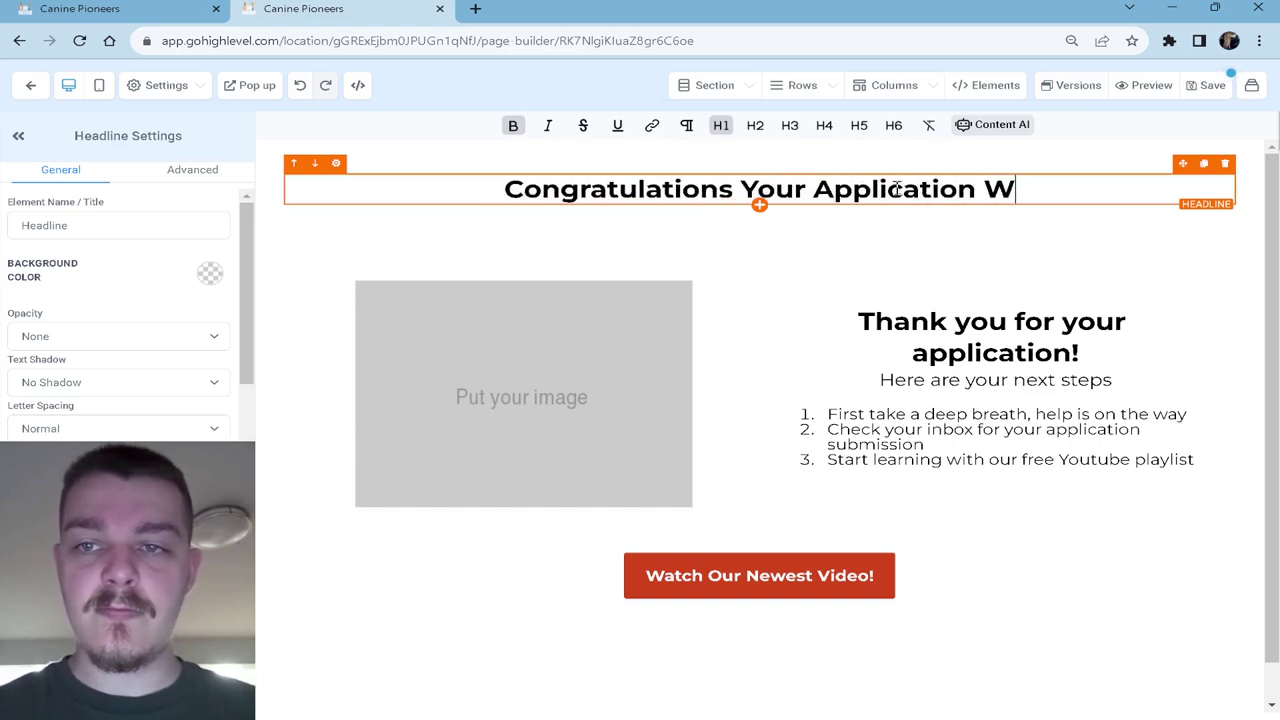
type("as Submitted")
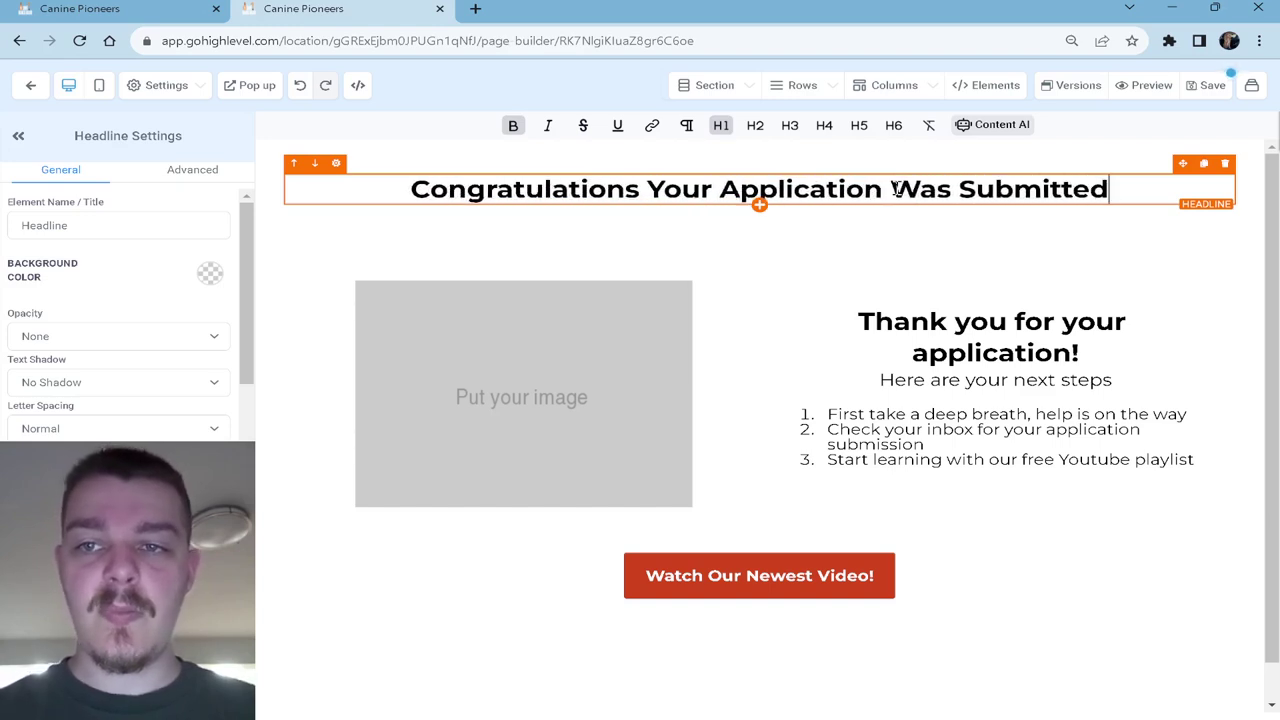
type("~")
key("BackSpace")
type("!")
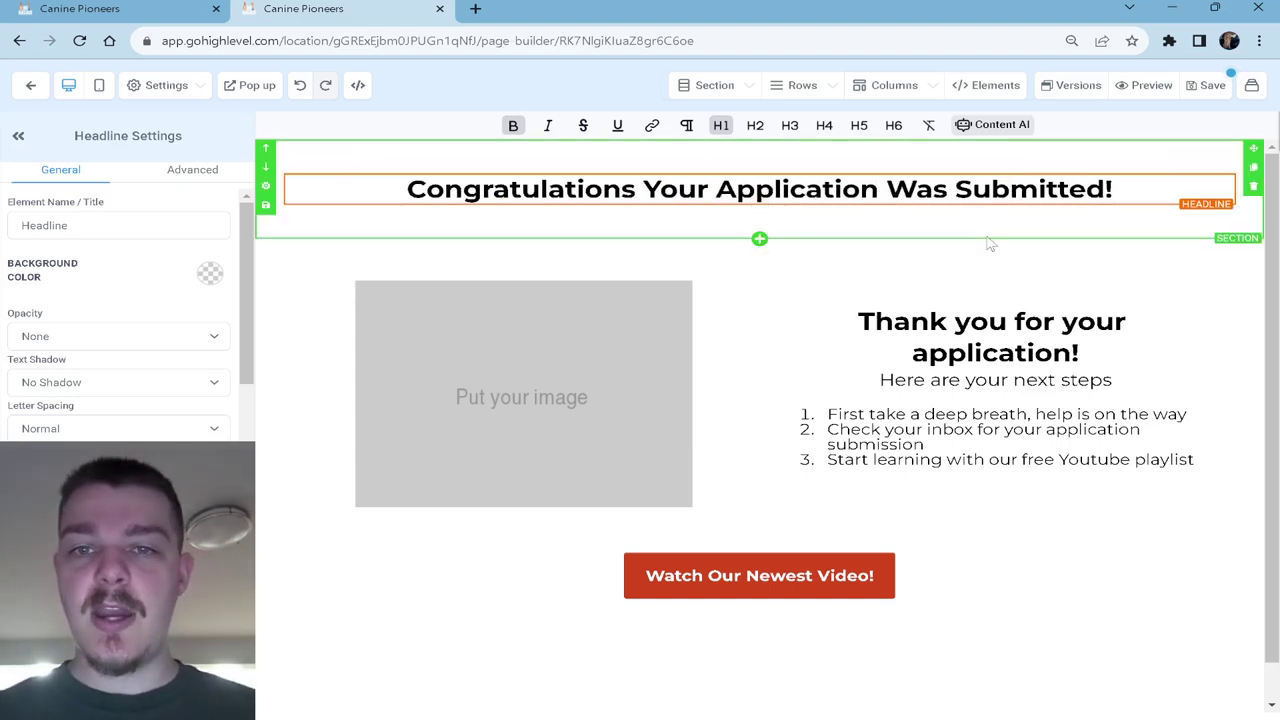
Step: Save the thank-you page and switch to the funnel's still empty page
left_click(1198, 90)
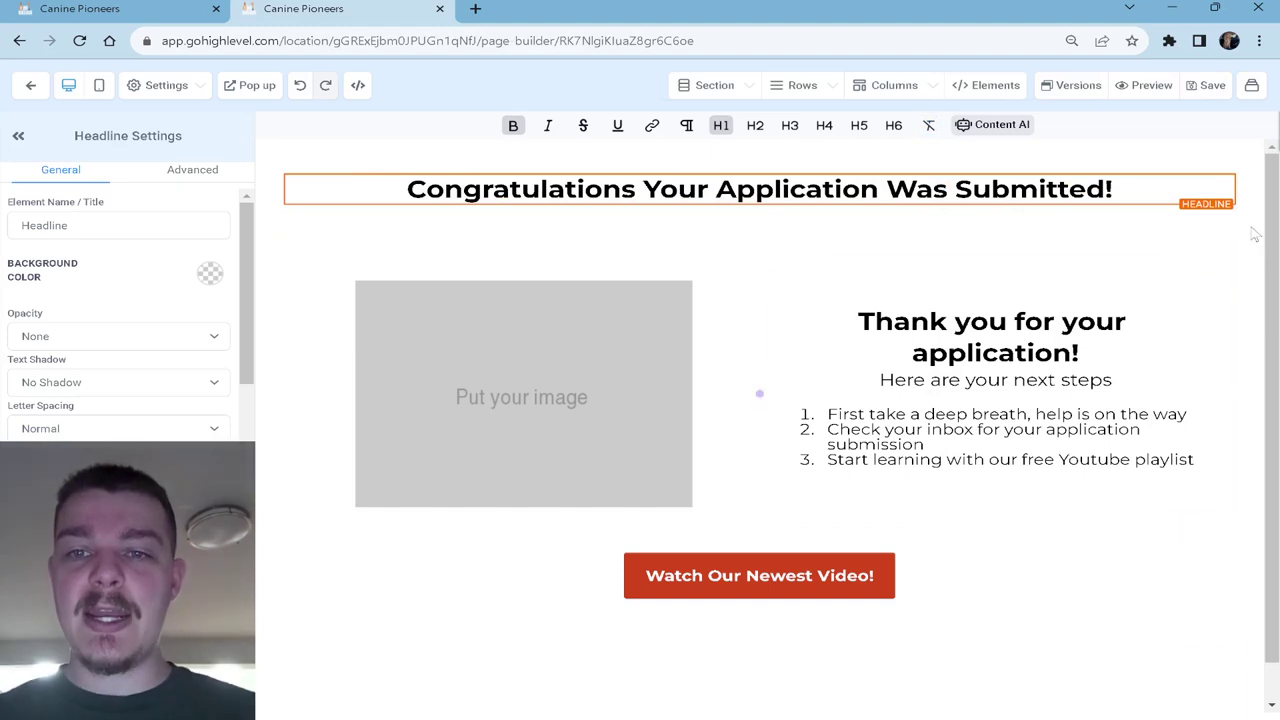
left_click(1251, 88)
left_click(1126, 152)
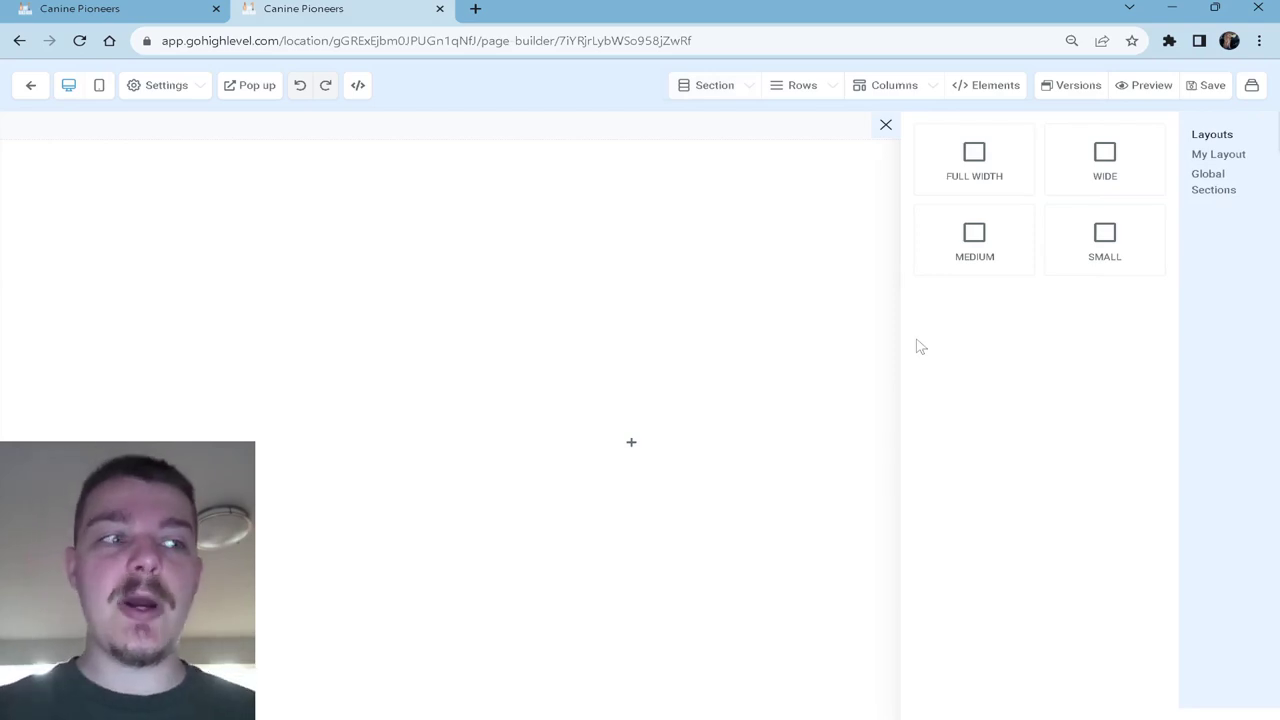
Step: Add two full-width sections to the blank page, one beneath the other
left_click(990, 155)
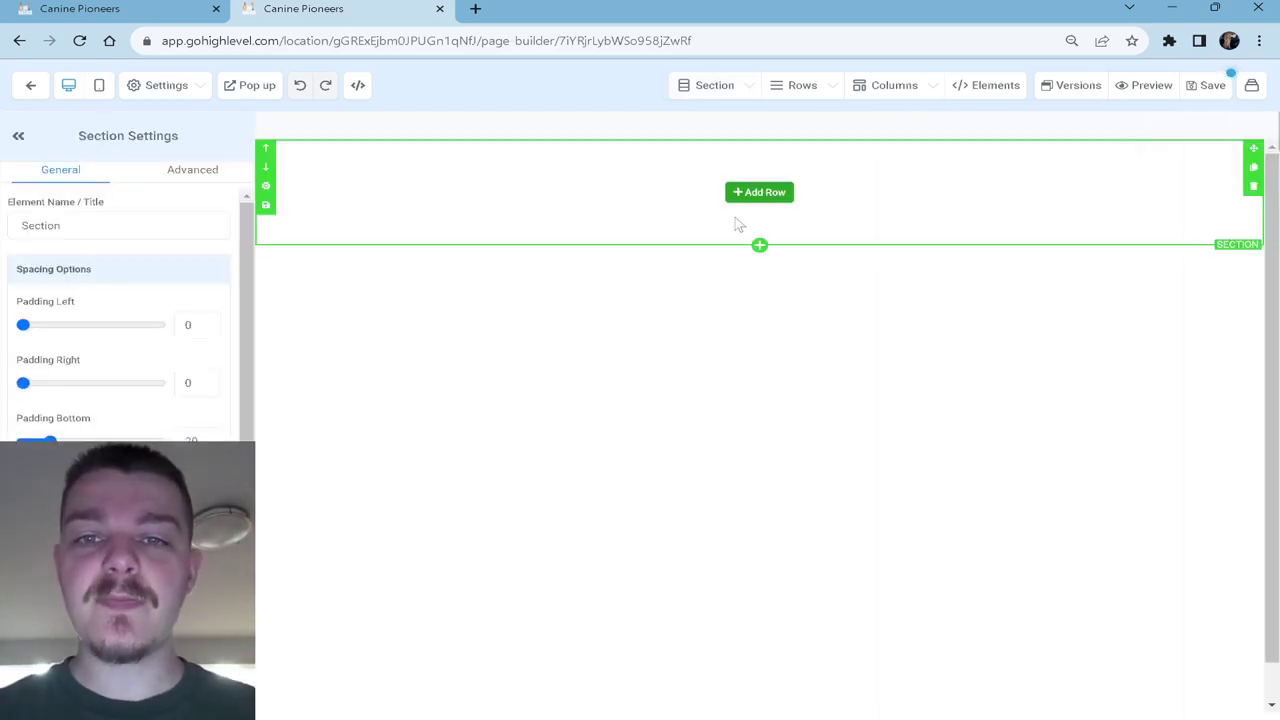
left_click(759, 245)
left_click(1006, 172)
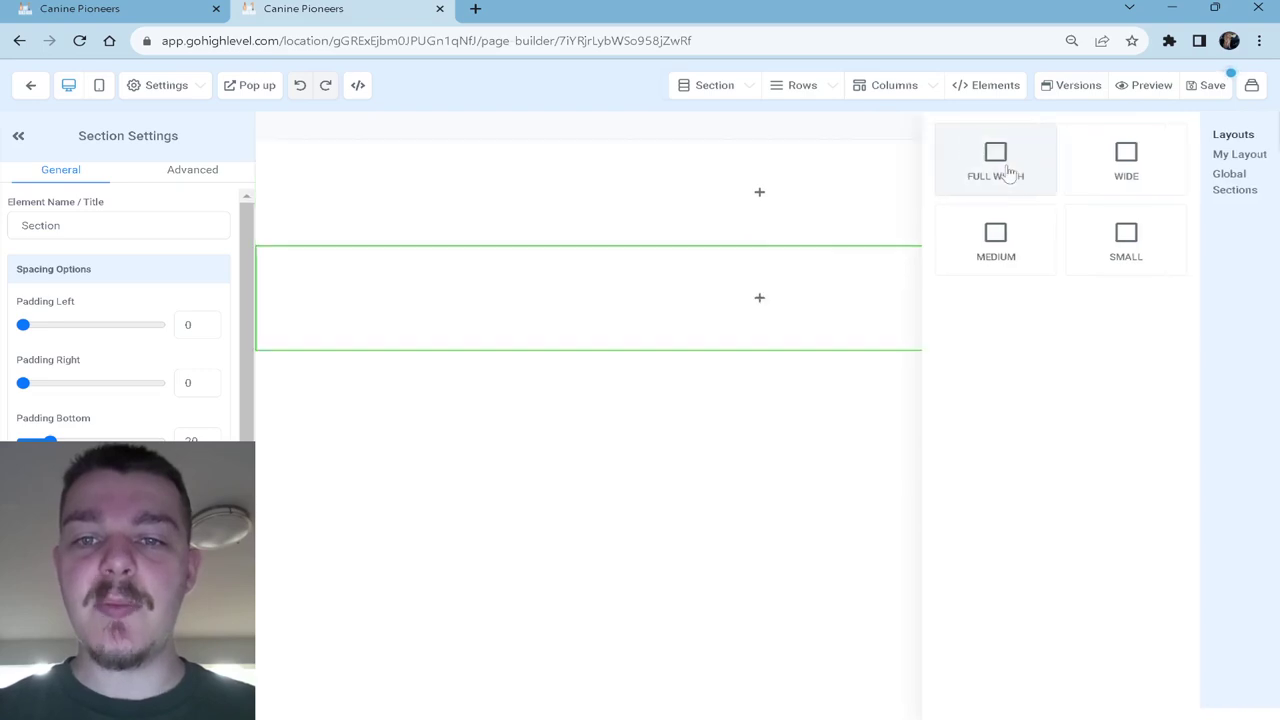
Step: Add a one-column row to the first section and a two-column row to the second section
left_click(765, 191)
left_click(1075, 210)
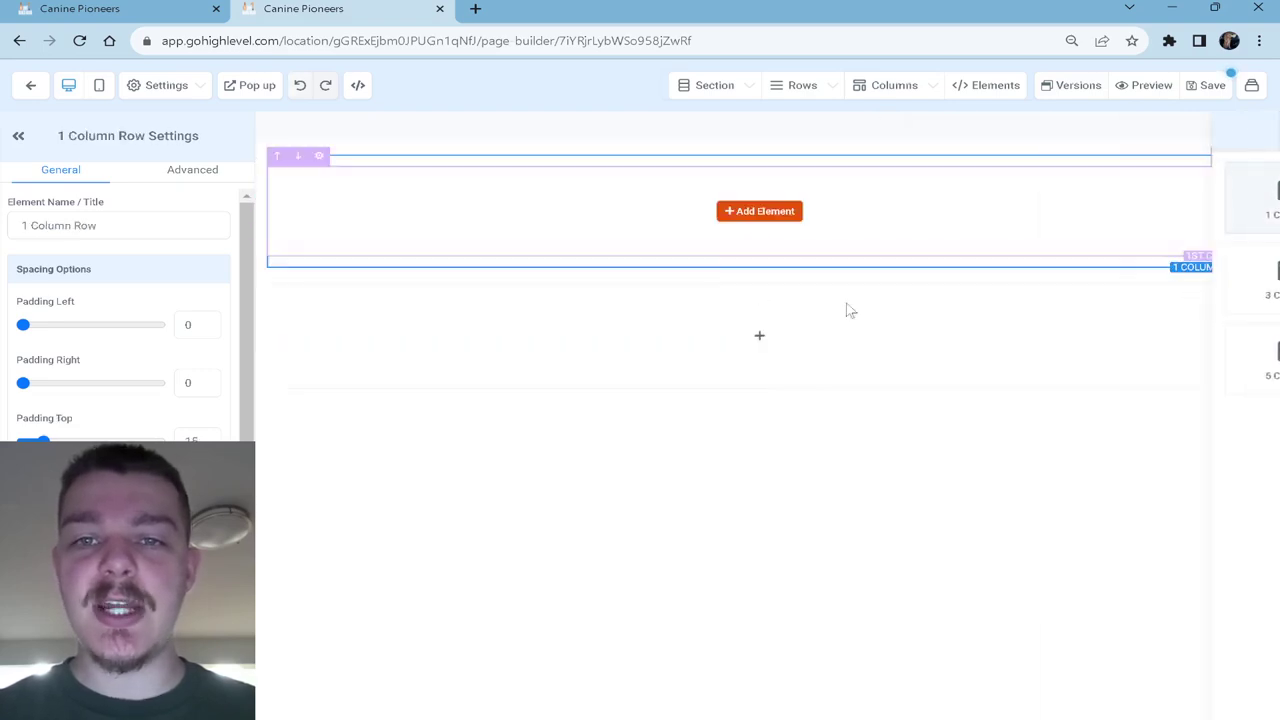
left_click(777, 338)
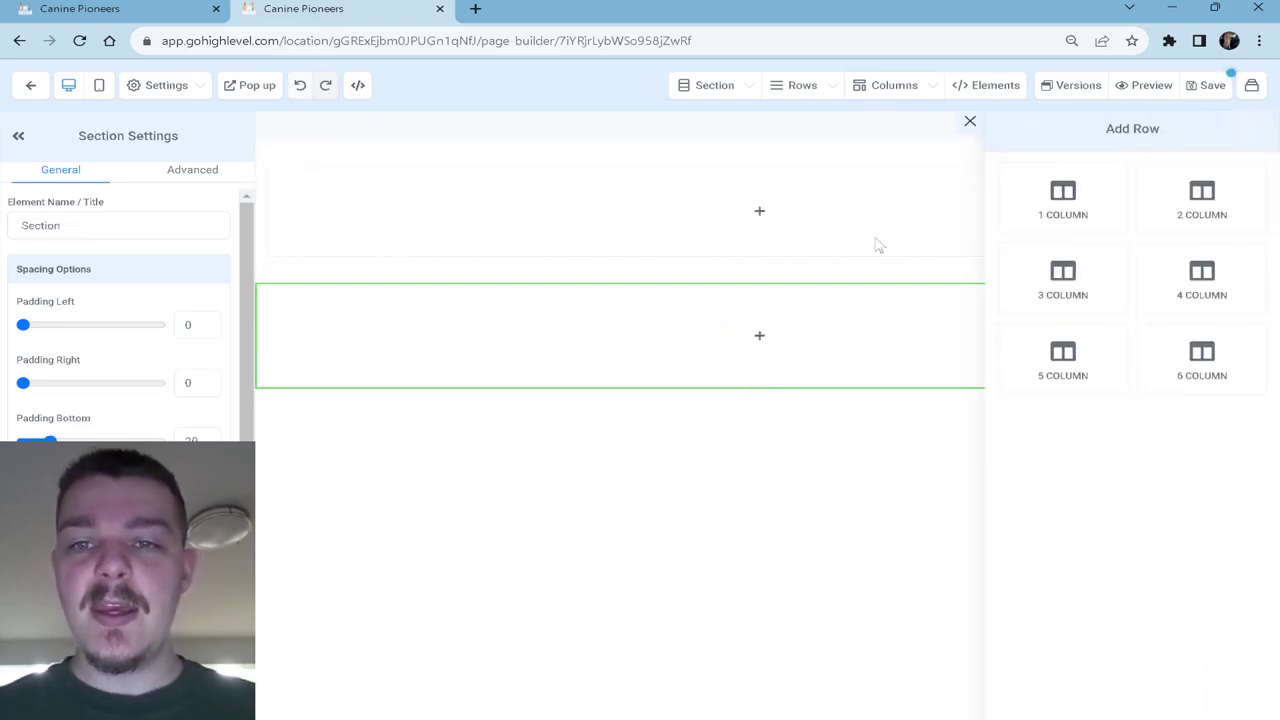
left_click(1218, 208)
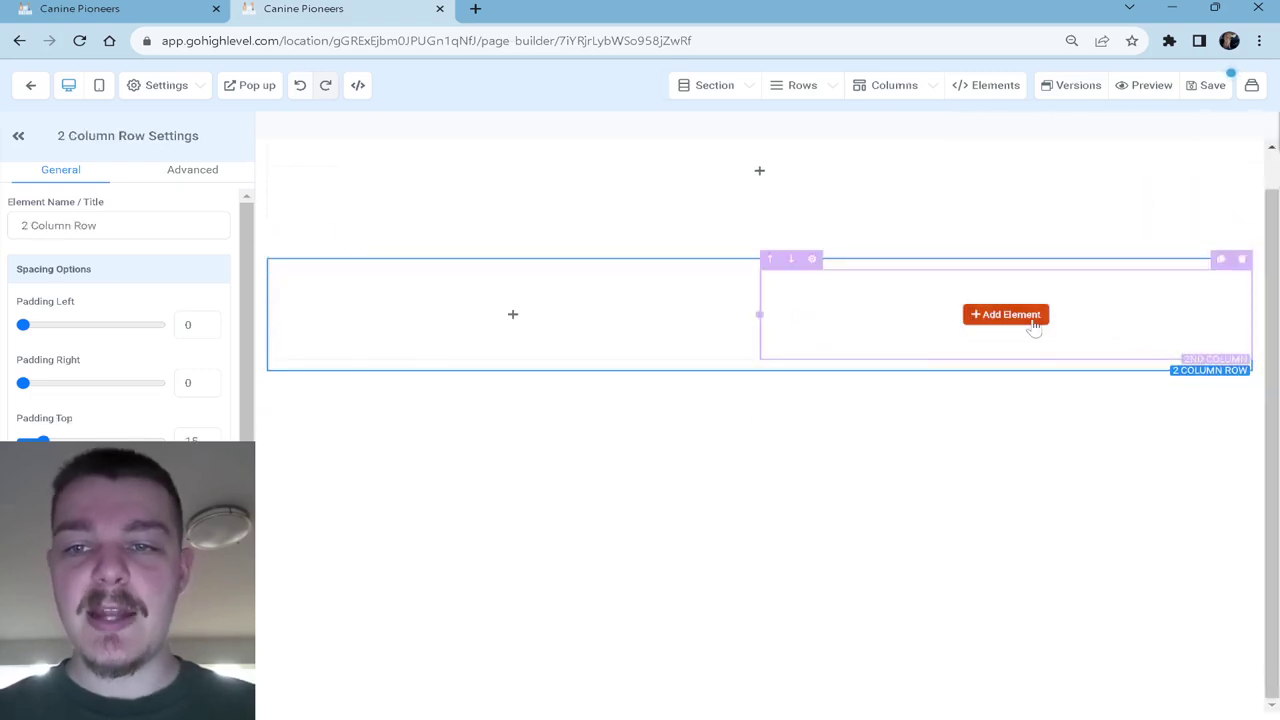
Step: Add a headline, a sub-headline and a paragraph to the second column of the two-column row
left_click(1015, 316)
left_click(1003, 245)
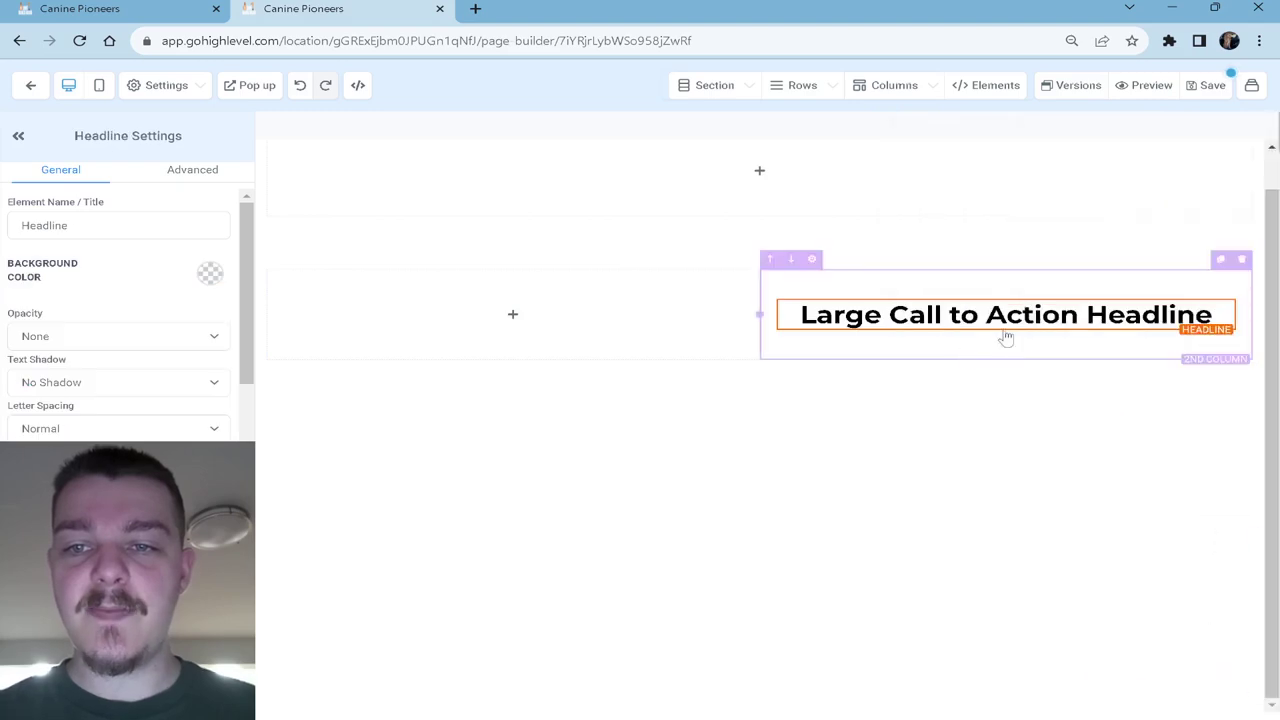
left_click(1122, 242)
left_click(1006, 340)
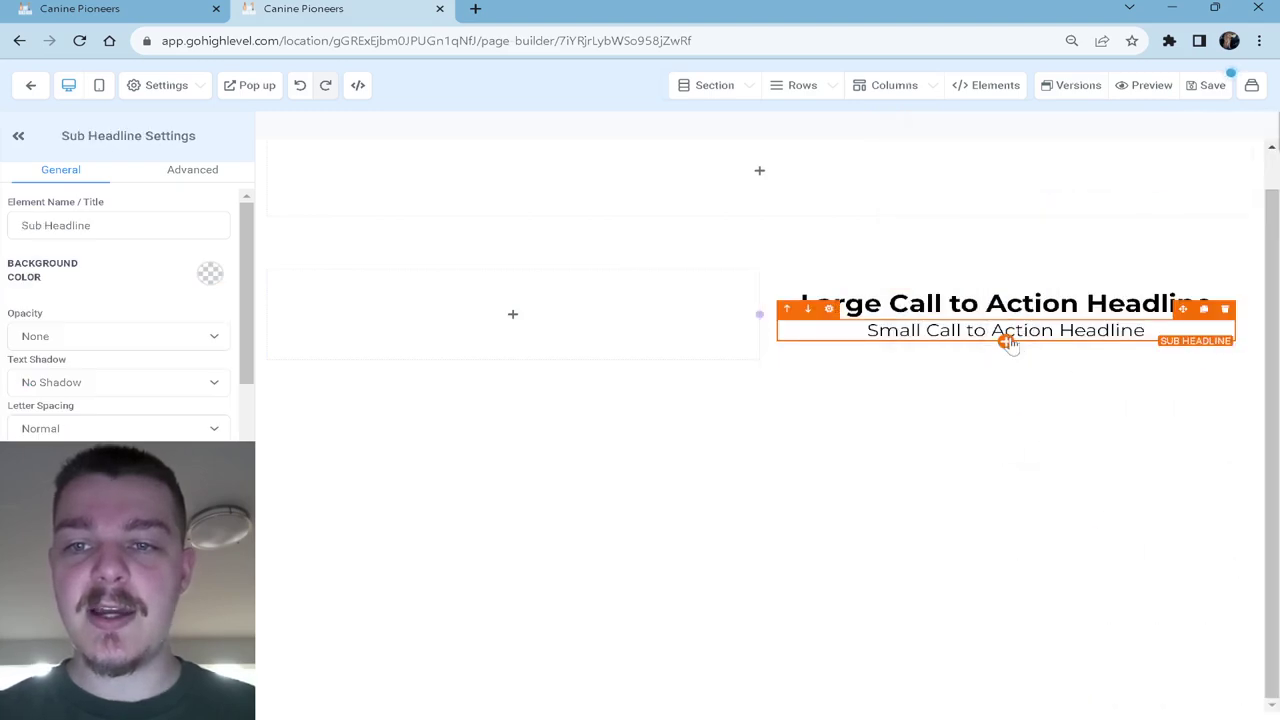
left_click(970, 320)
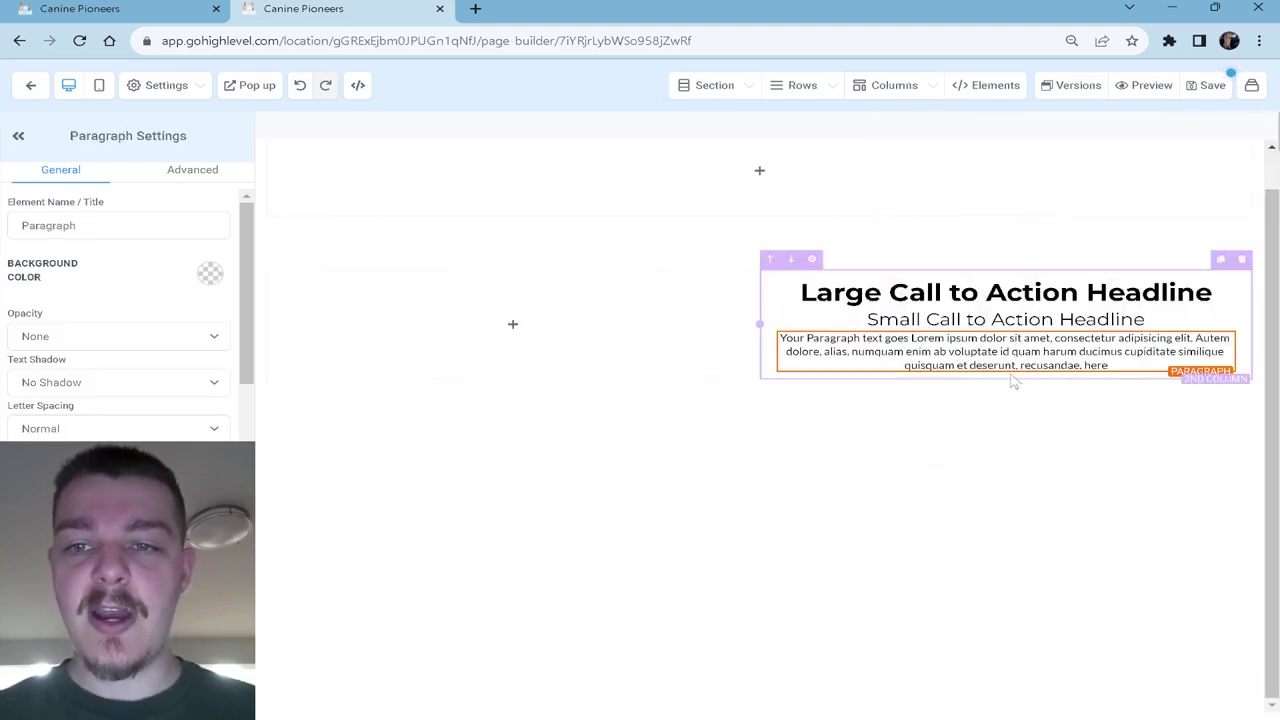
Step: Add a form element below the paragraph in the second column
left_click(1013, 381)
left_click(1006, 372)
scroll(1037, 420, "down", 2)
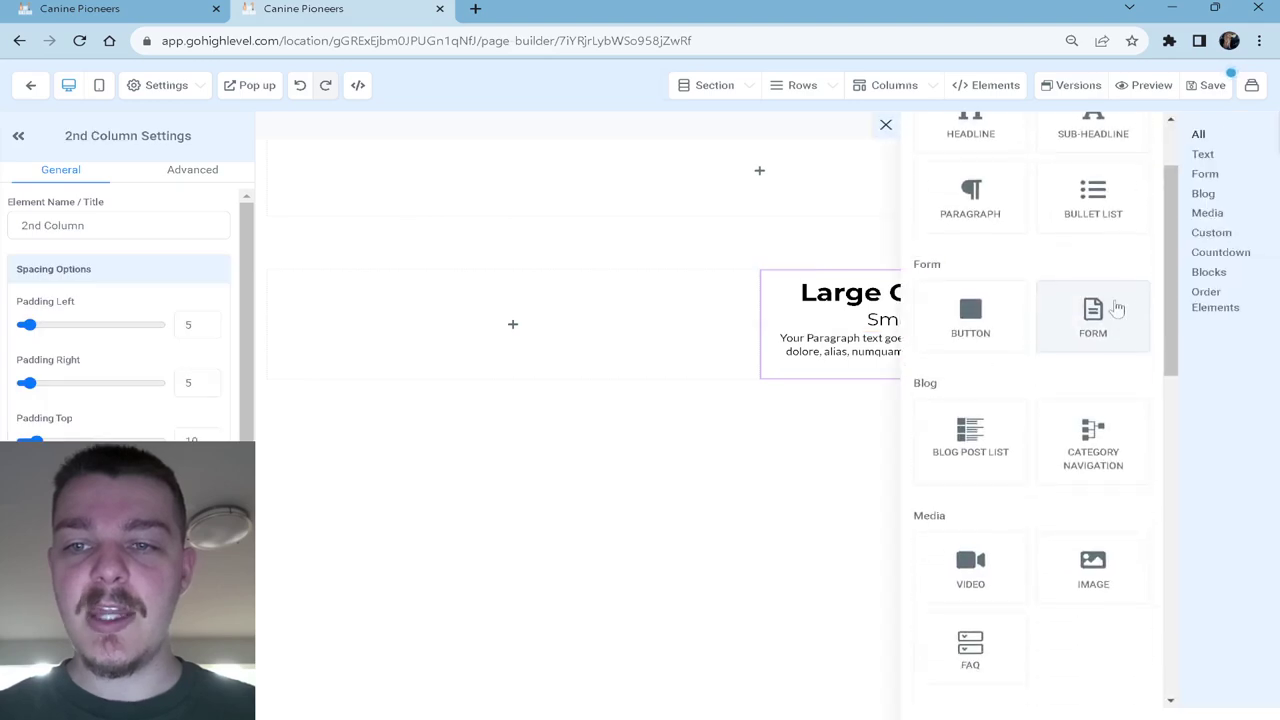
left_click(1115, 310)
left_click(941, 293)
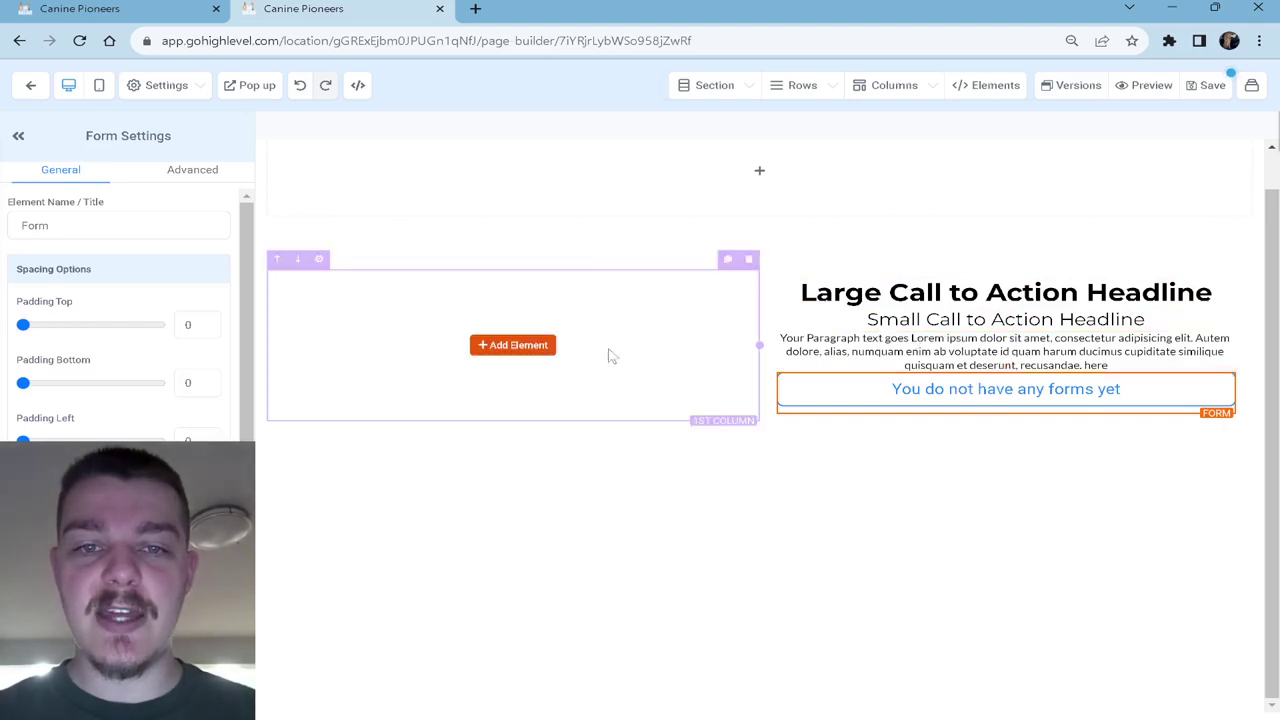
Step: Add an image element to the empty first column of the two-column row
left_click(537, 349)
scroll(1070, 478, "down", 2)
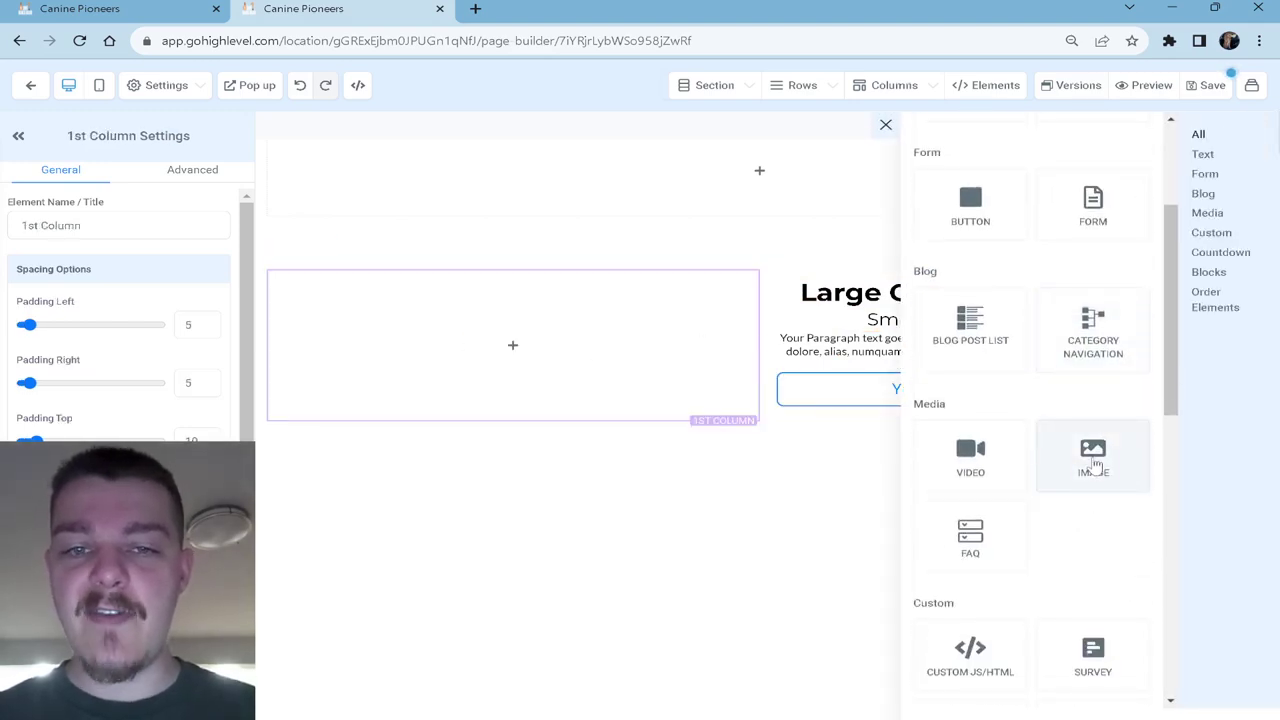
left_click(1070, 478)
Step: Add a sub-headline and a paragraph beneath the image in the first column
left_click(513, 520)
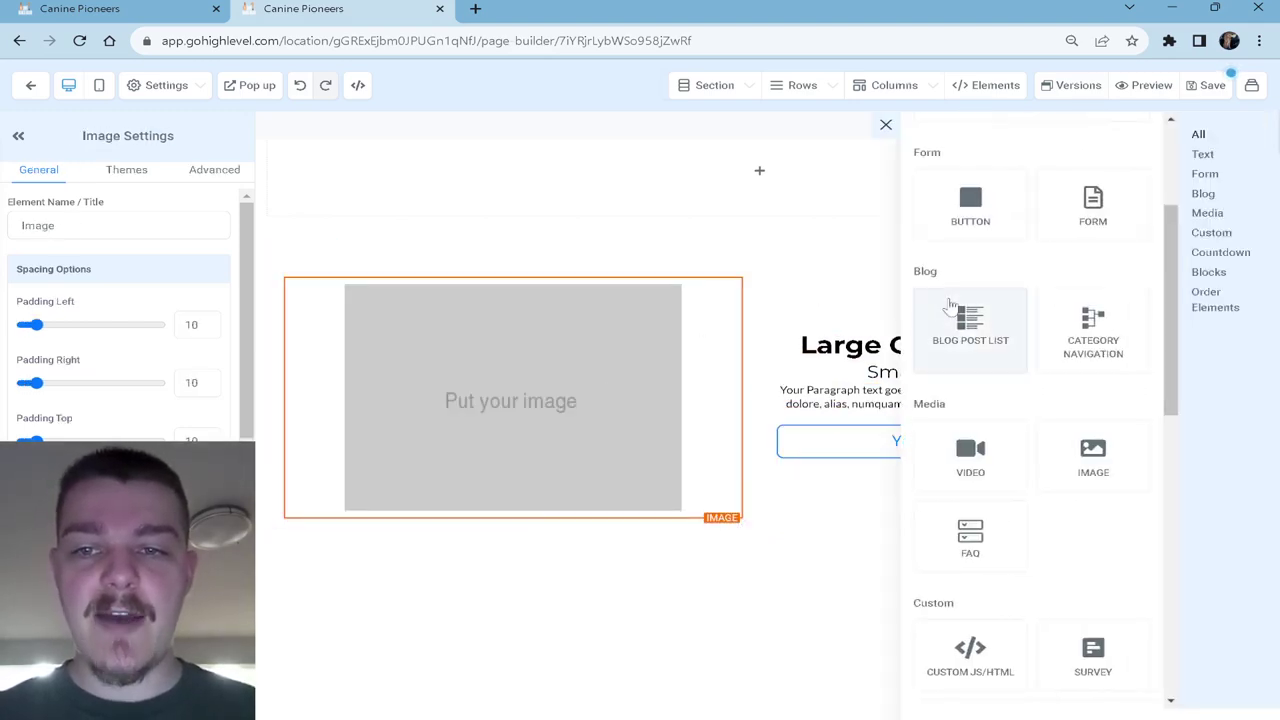
scroll(985, 360, "up", 3)
left_click(1092, 240)
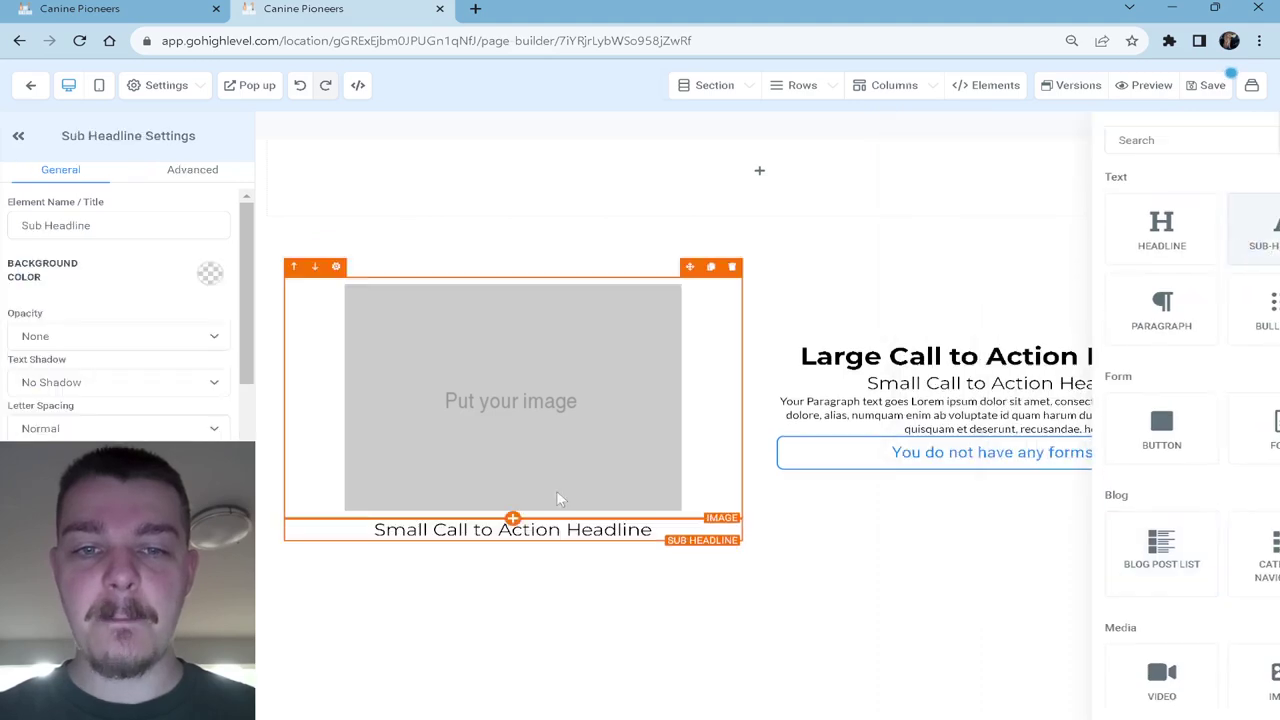
left_click(513, 543)
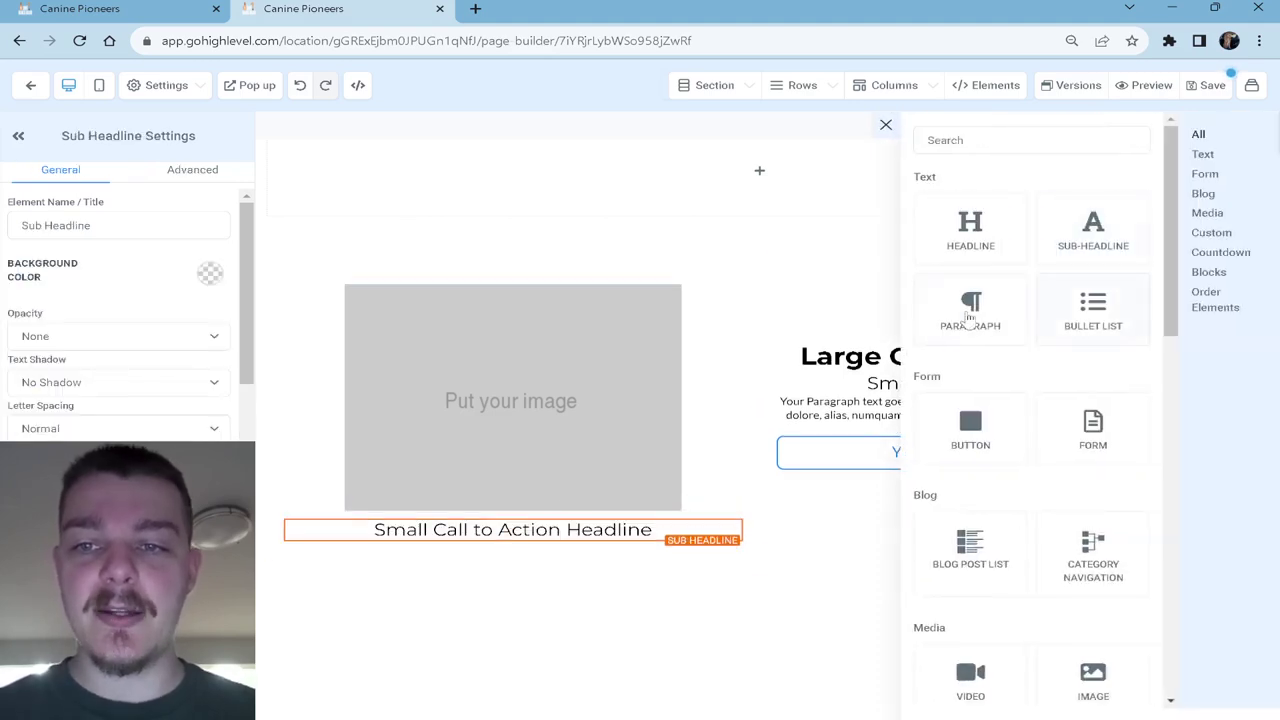
left_click(968, 312)
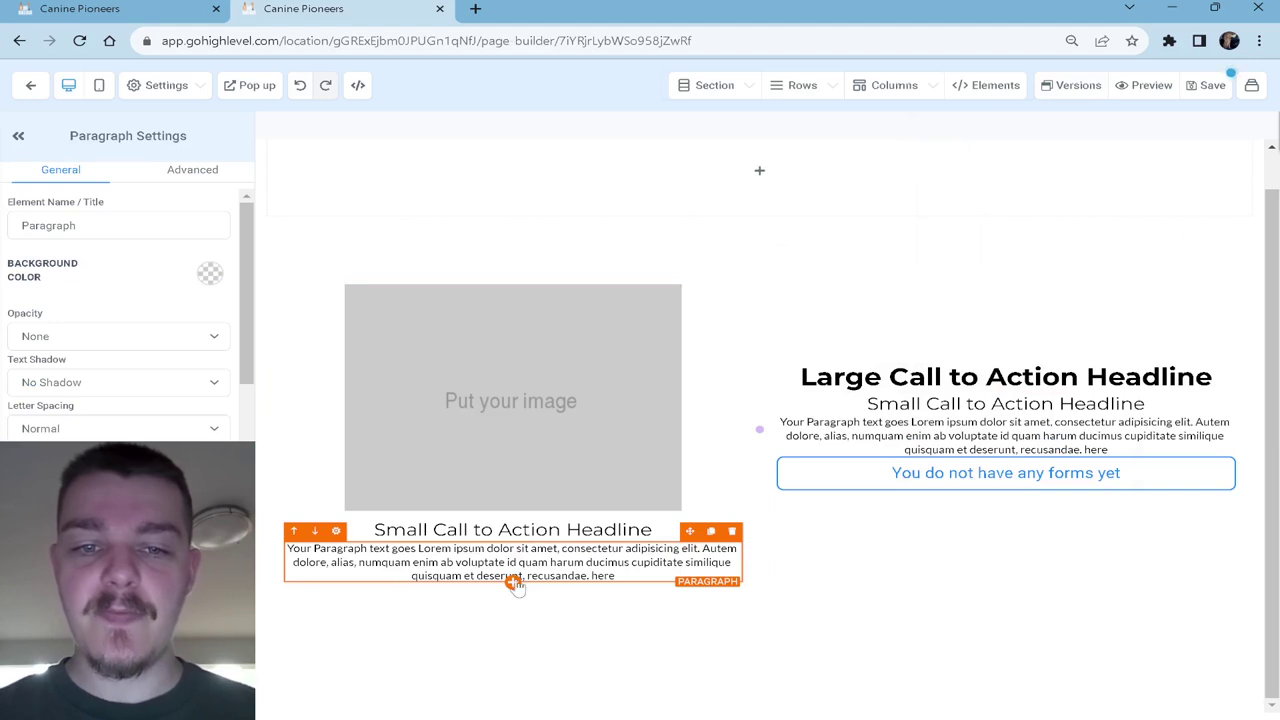
Step: Add a reviews element below the first column's paragraph
left_click(513, 582)
scroll(1040, 386, "down", 4)
scroll(1046, 389, "down", 3)
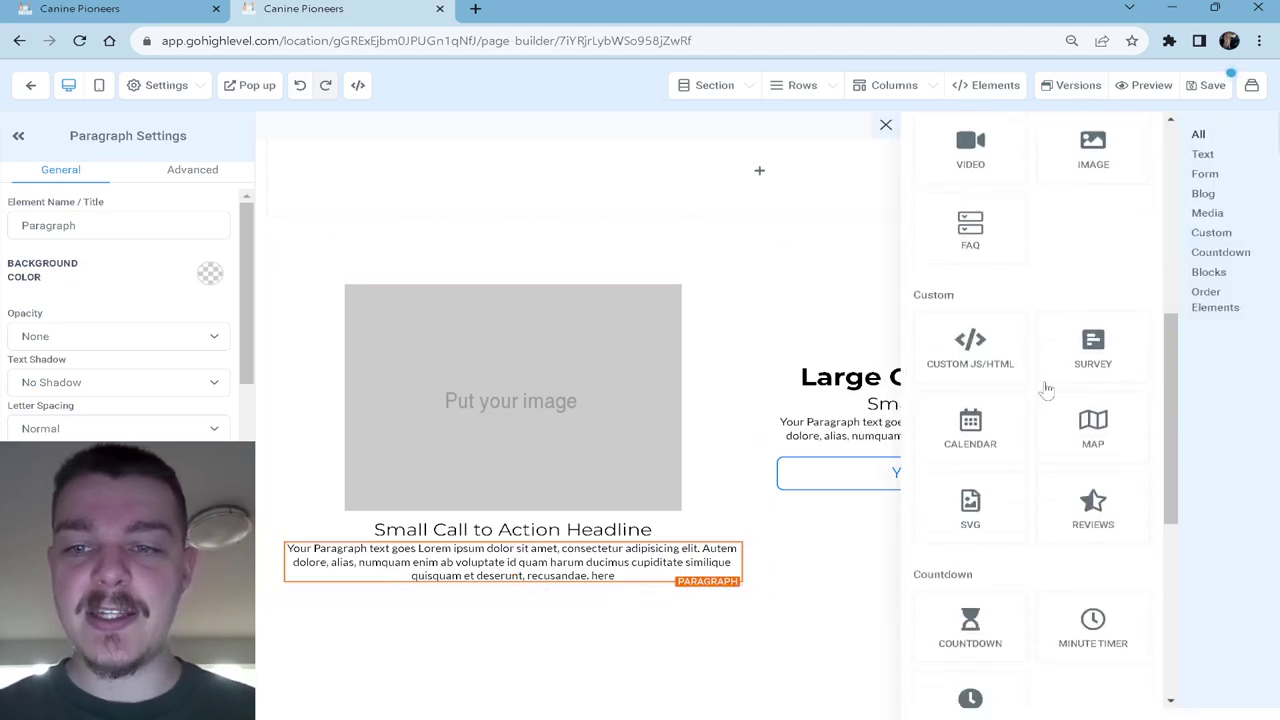
left_click(1110, 397)
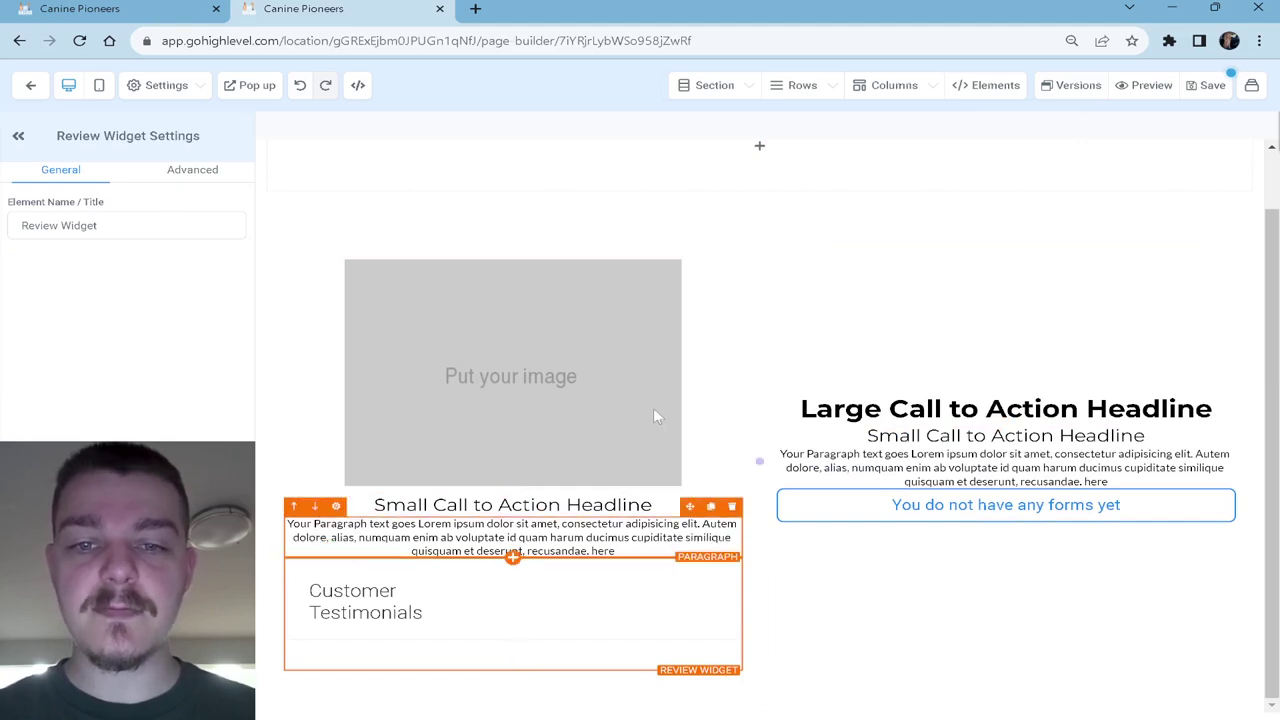
left_click(800, 328)
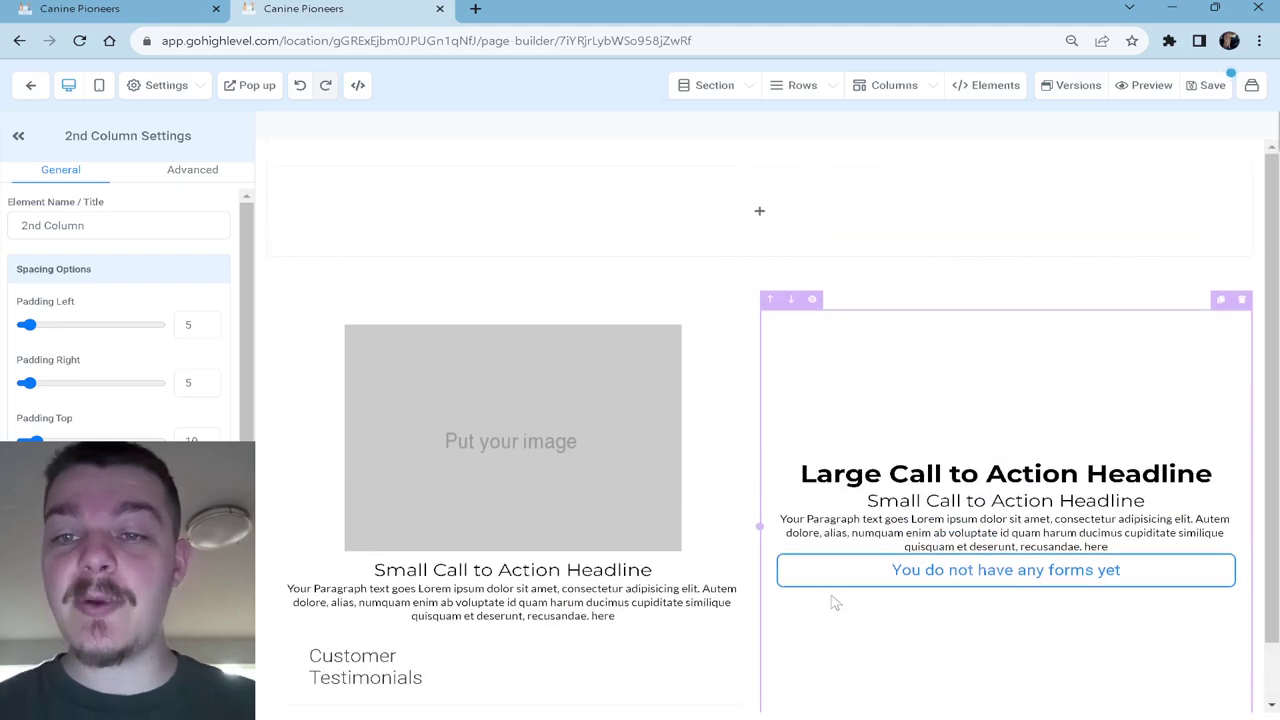
Step: Add a headline element to the empty one-column row above the two-column row
left_click(760, 210)
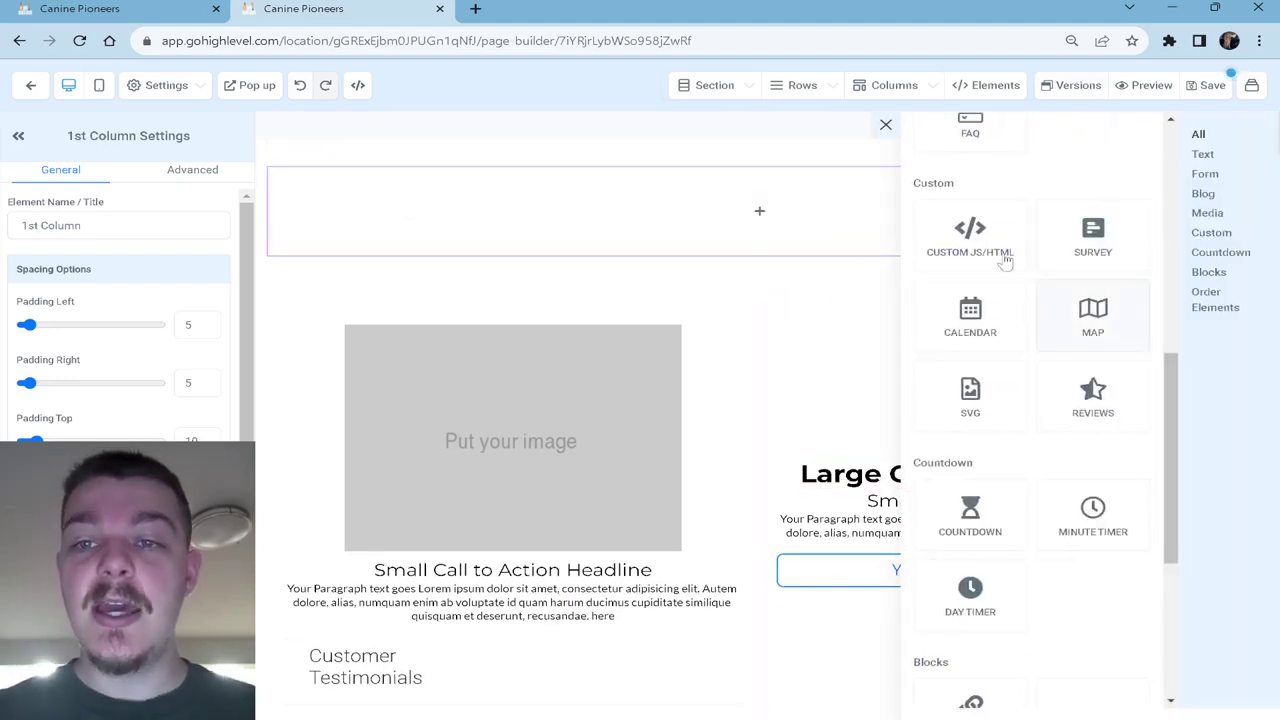
scroll(1000, 400, "up", 5)
left_click(971, 235)
Step: Replace the top row's headline text with "Please Fill Out the Full Application To Get Started!"
left_click(752, 191)
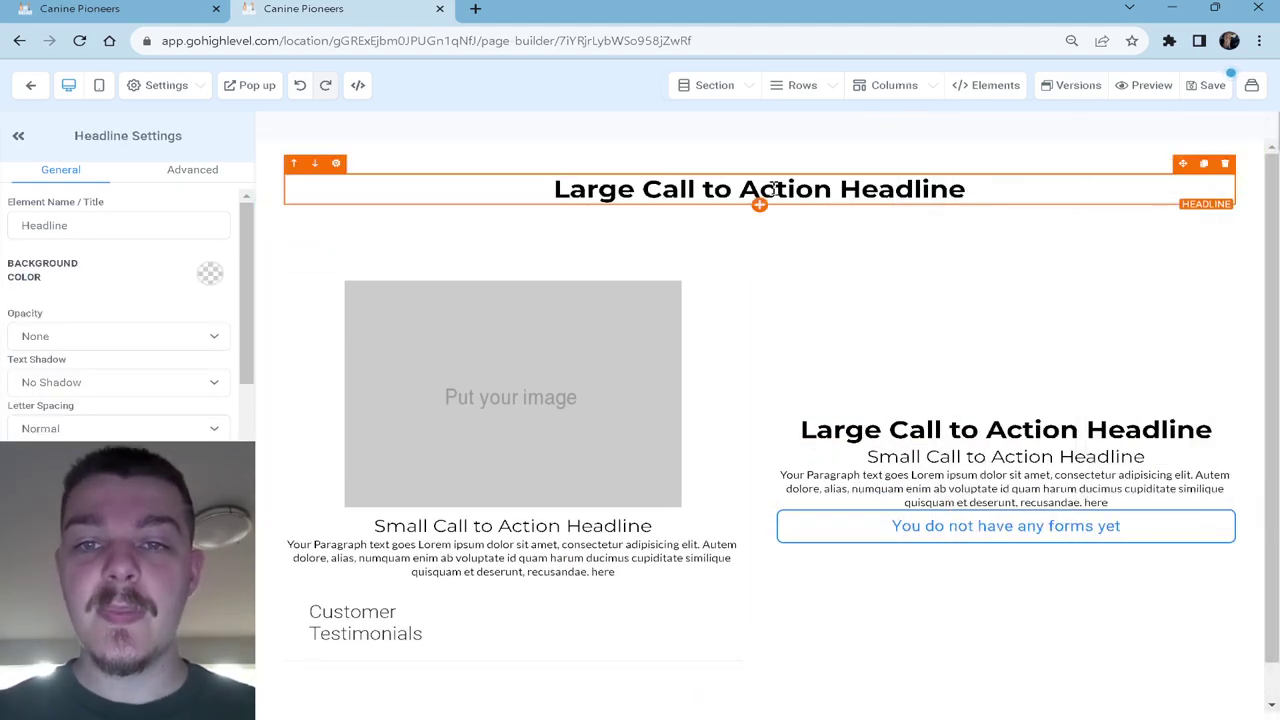
triple_click(773, 190)
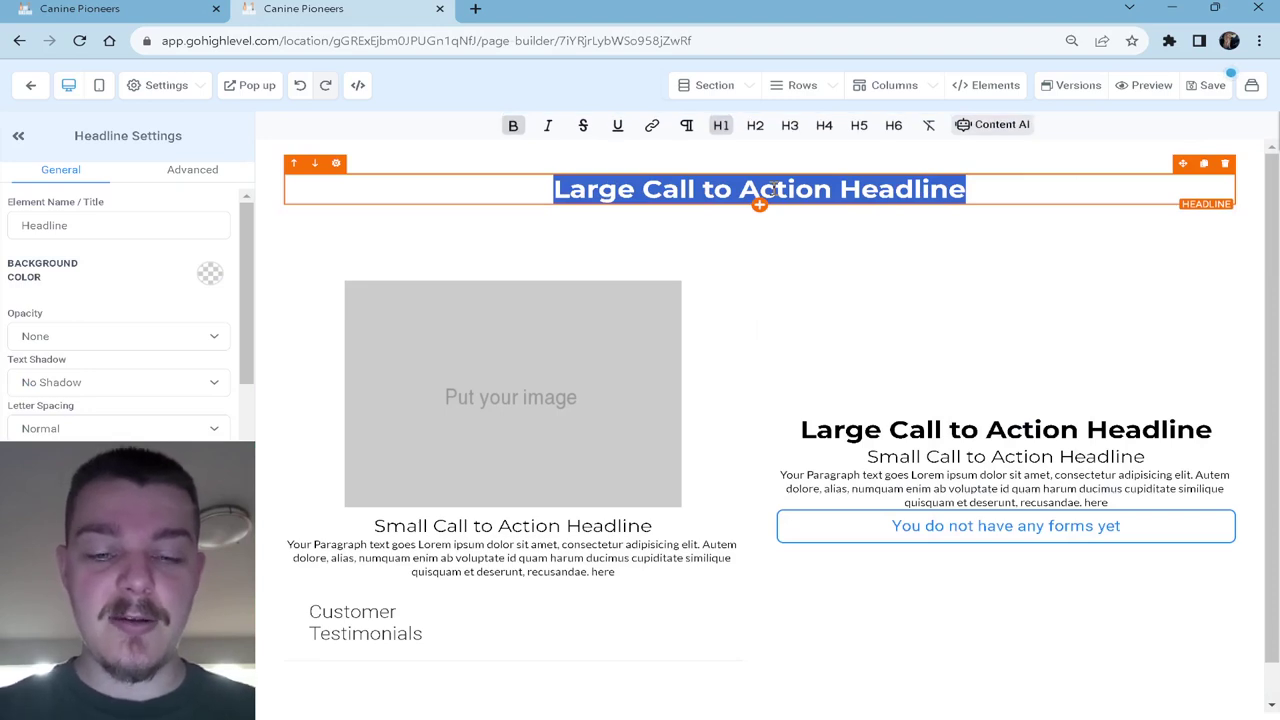
type("Please Take ")
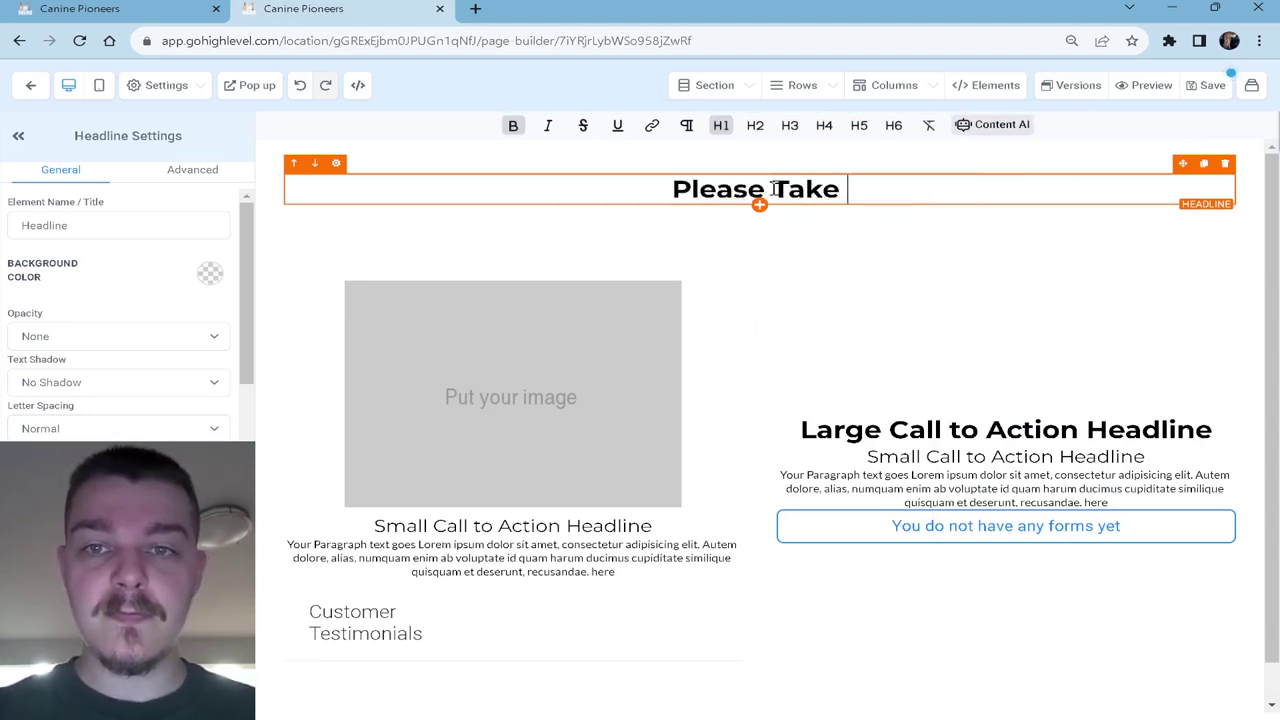
type("the Time")
key("BackSpace")
key("BackSpace")
key("BackSpace")
key("BackSpace")
key("BackSpace")
key("BackSpace")
key("BackSpace")
key("BackSpace")
key("BackSpace")
key("BackSpace")
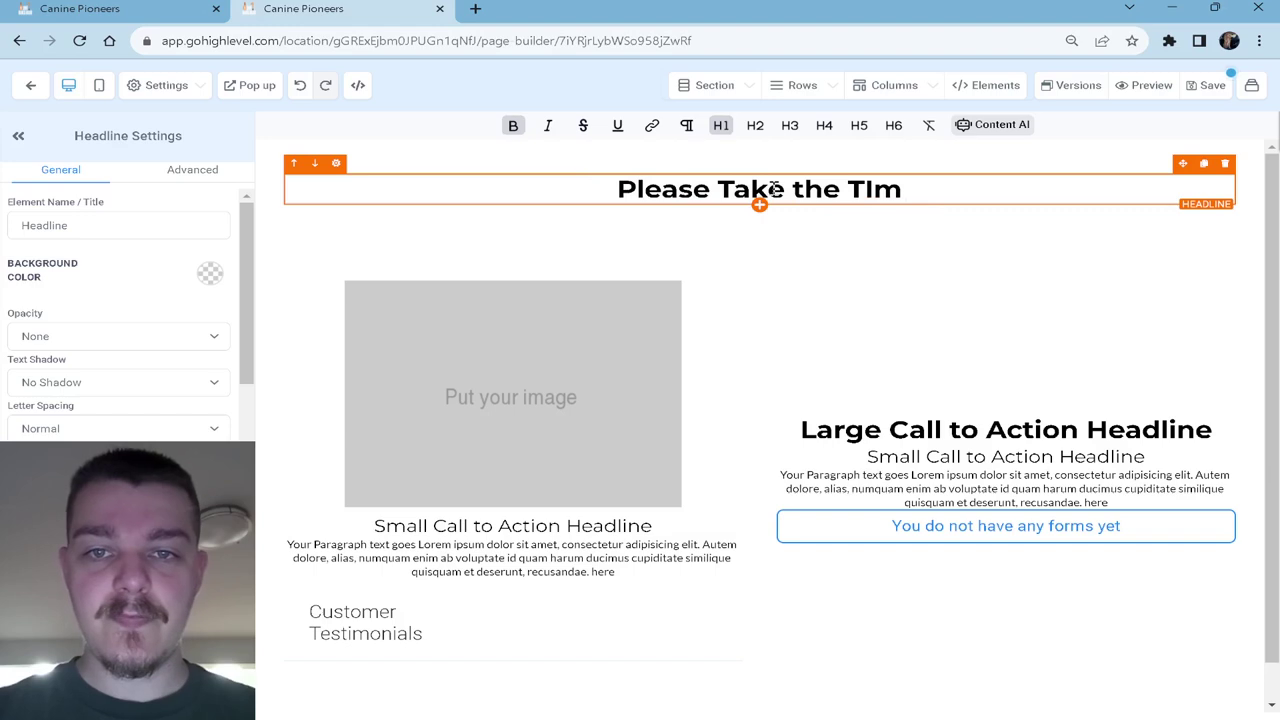
key("BackSpace")
key("BackSpace")
key("BackSpace")
type("Fill Out t")
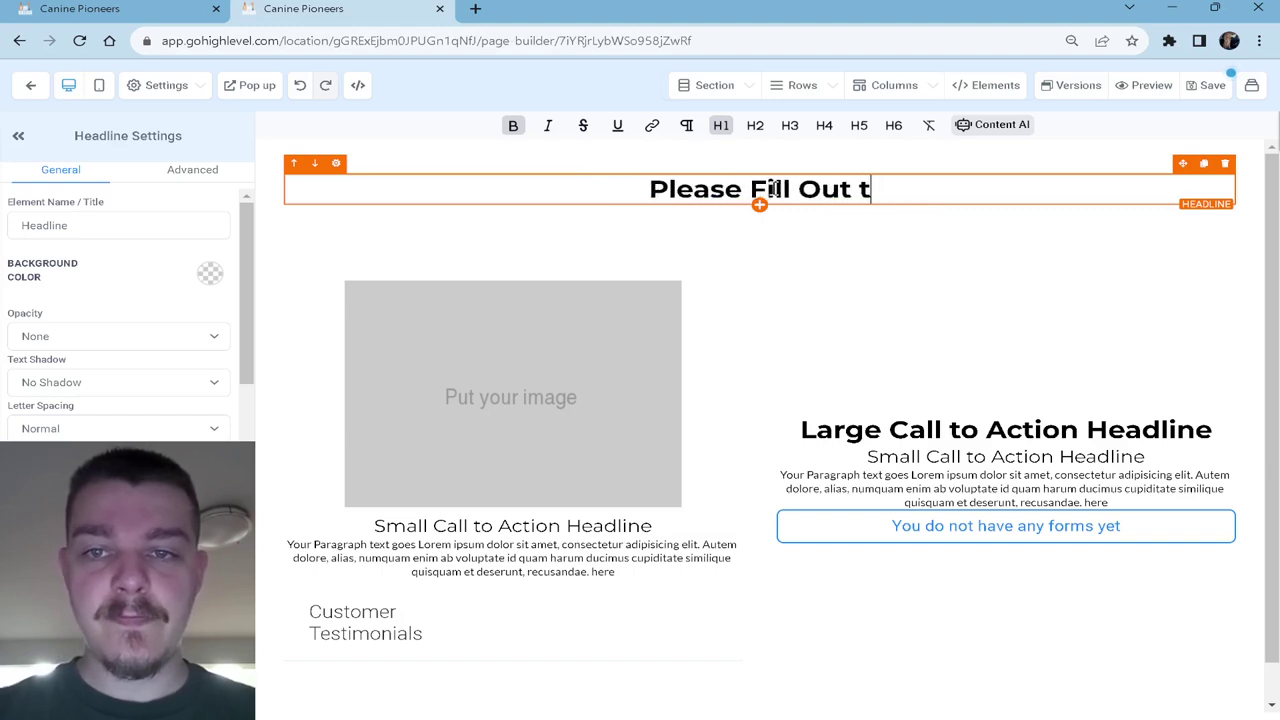
type("he Full Form")
key("BackSpace")
key("BackSpace")
key("BackSpace")
key("BackSpace")
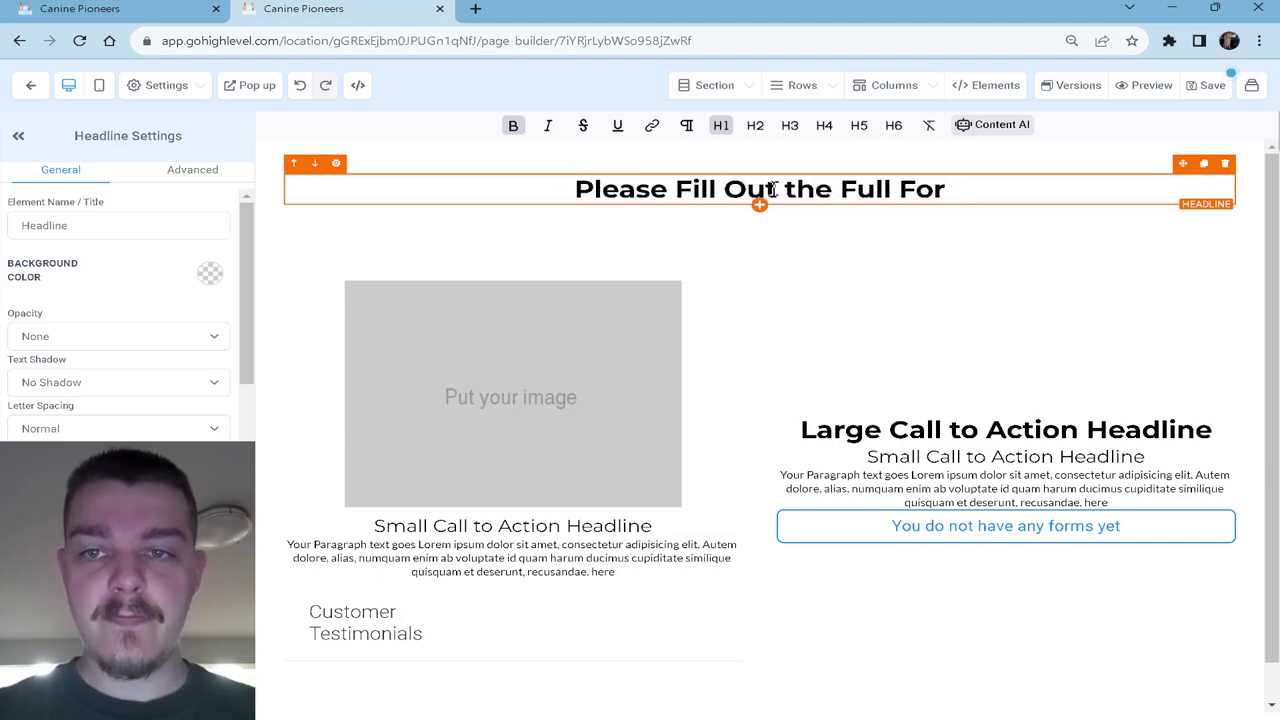
type("Application TO G")
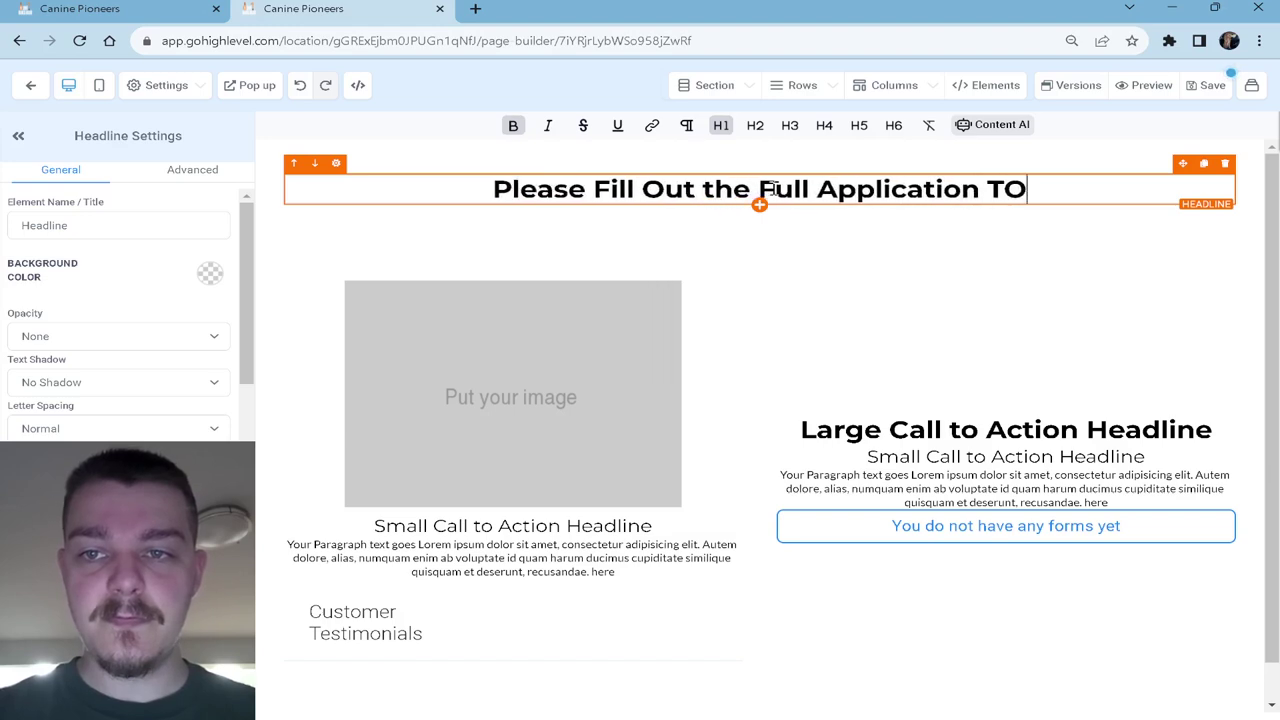
key("BackSpace")
key("BackSpace")
key("BackSpace")
type("o Get ")
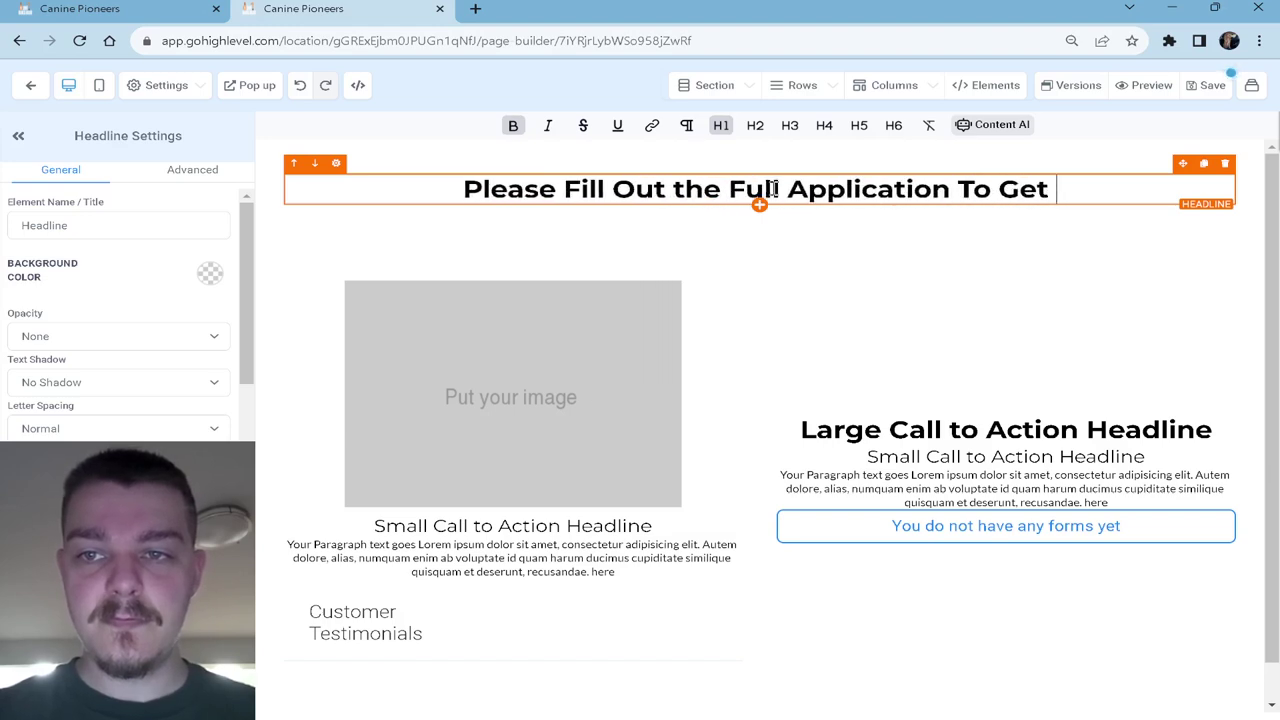
type("StartedQ")
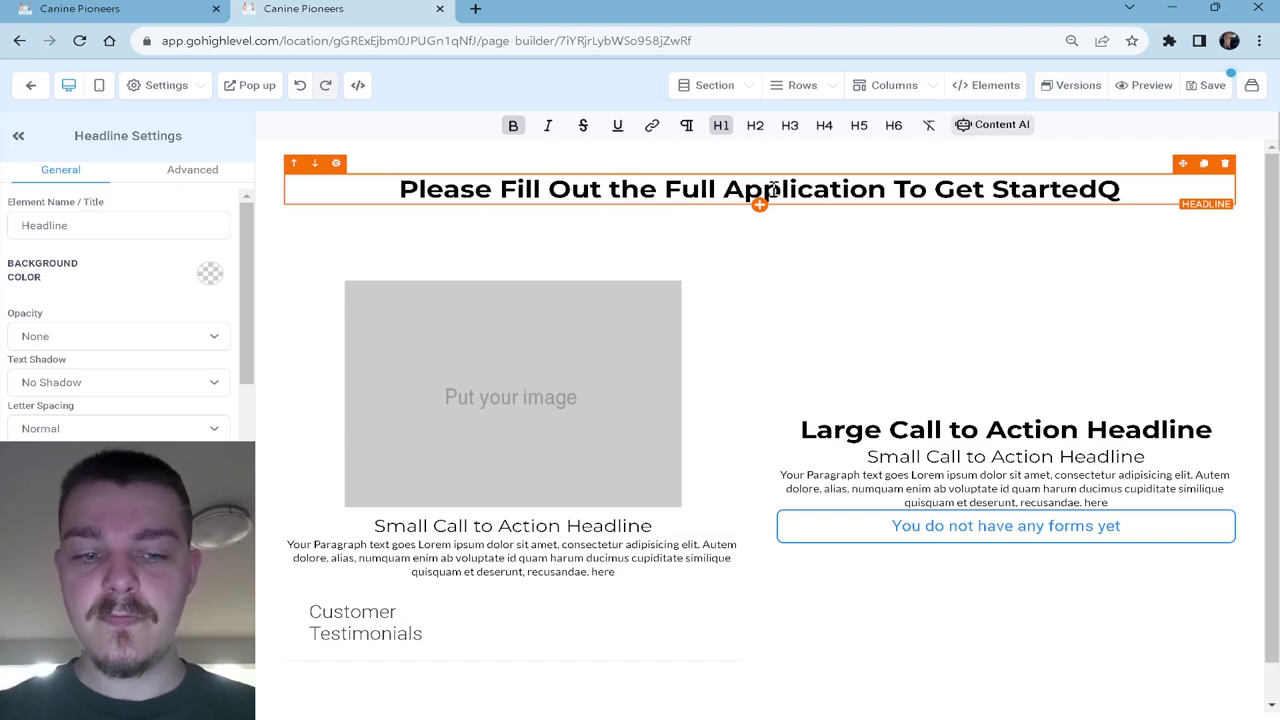
key("BackSpace")
type("!")
Step: Change the second column's headline text to "Step 1: Full Application"
left_click(963, 425)
triple_click(965, 425)
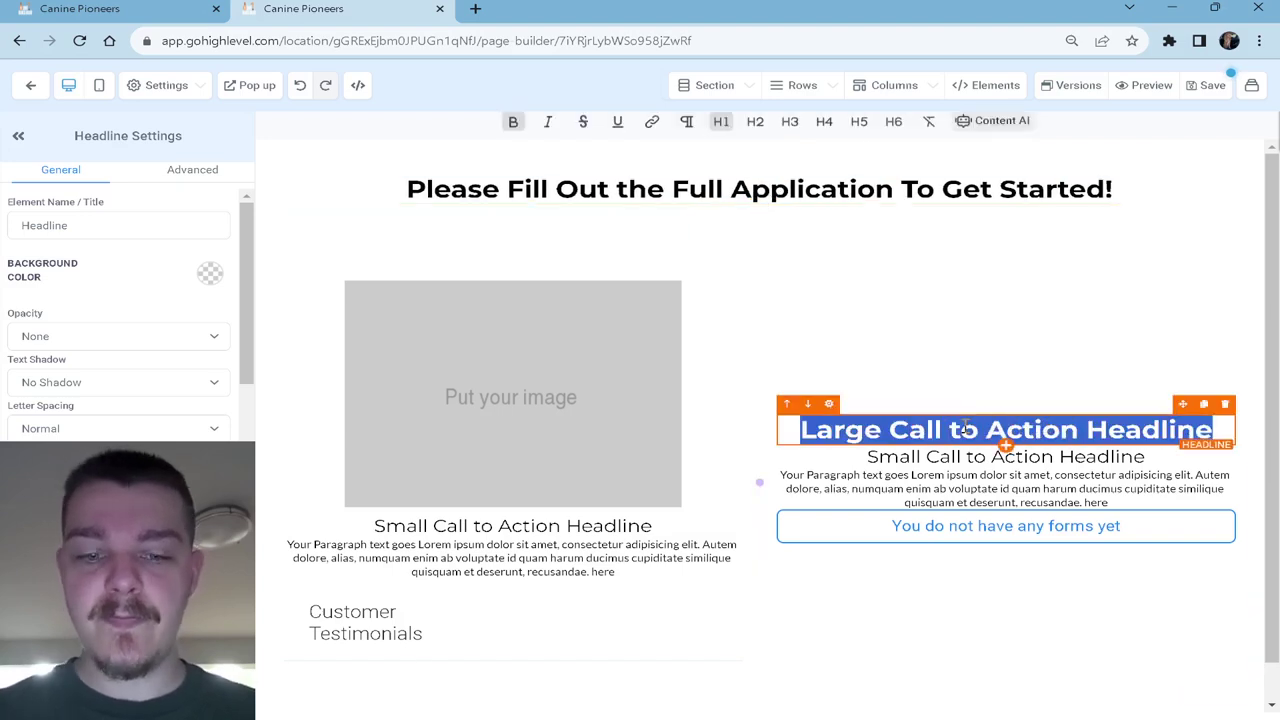
type("Step 1: F")
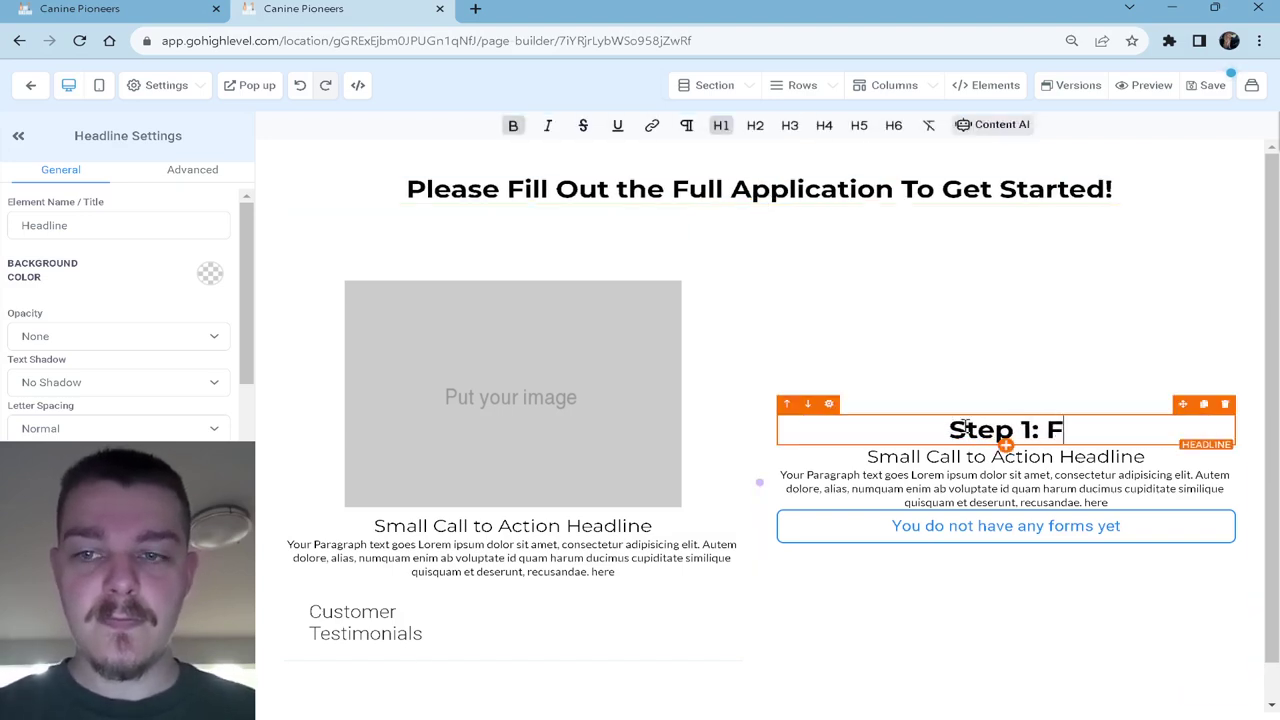
type("ull Application")
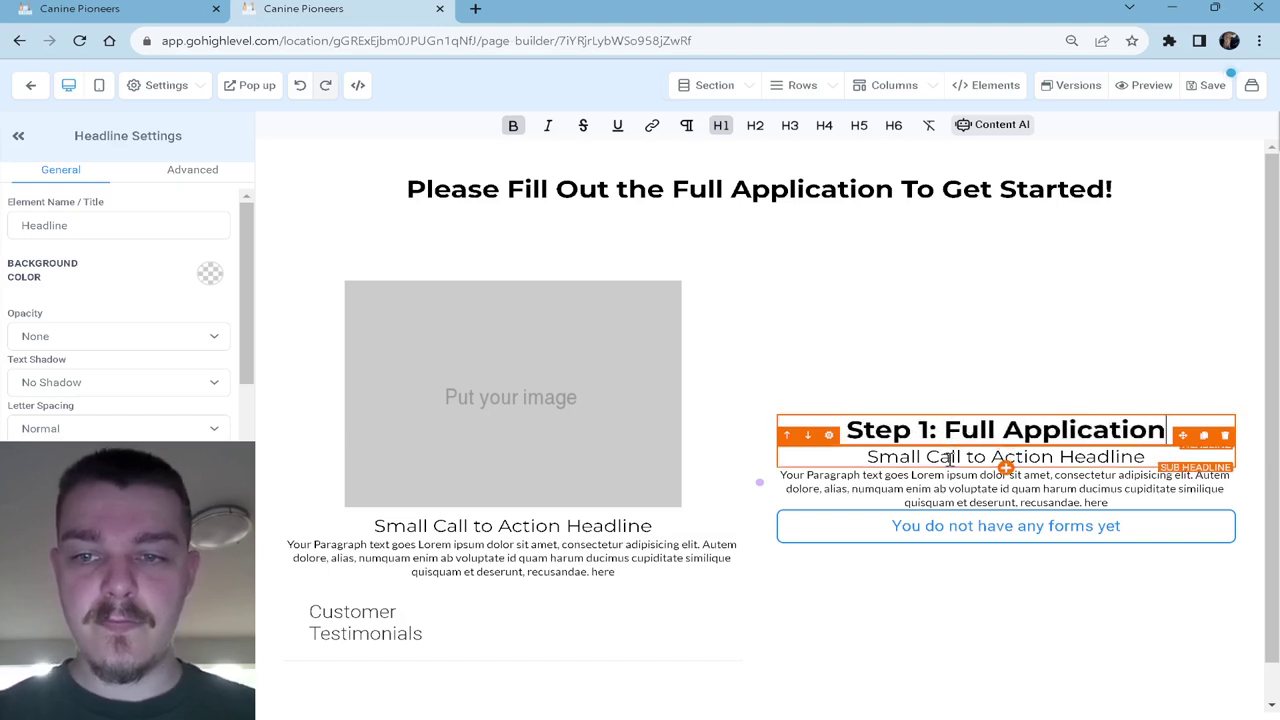
Step: Change the second column's sub-headline to "Fill Out the form below and we will get back to you with your next steps."
triple_click(950, 457)
type("Fill Out the f")
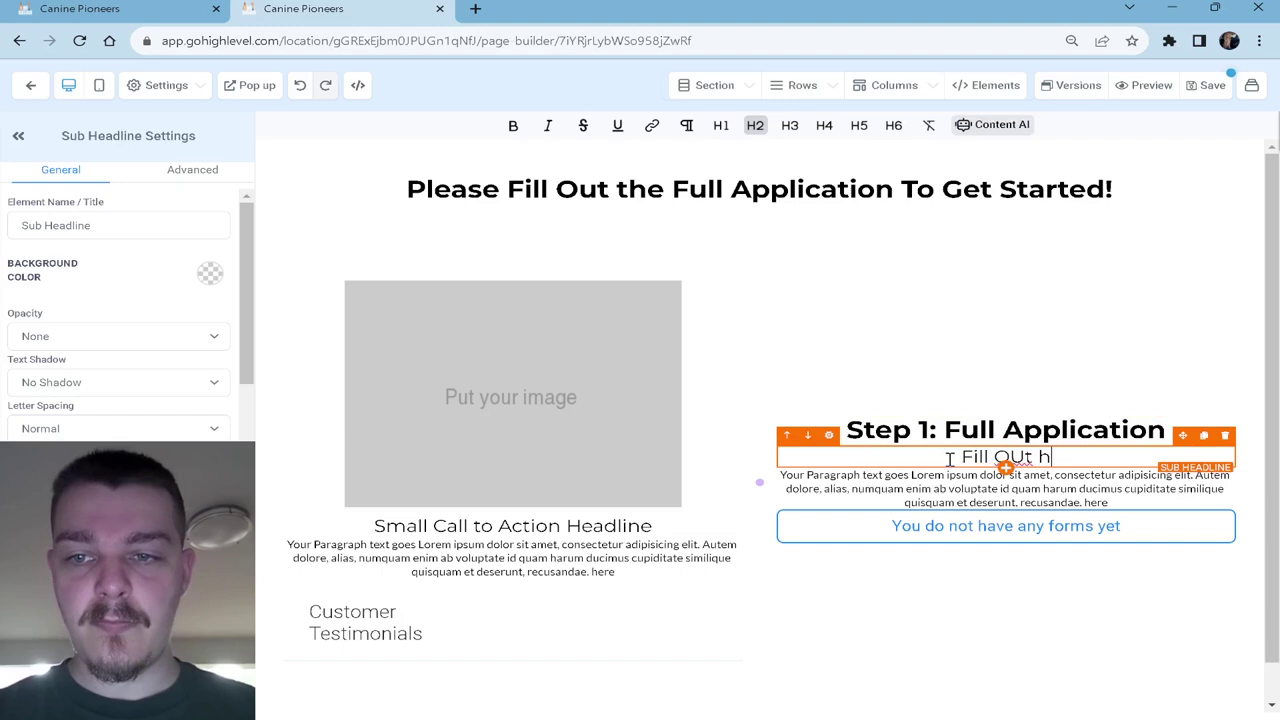
type("orm ")
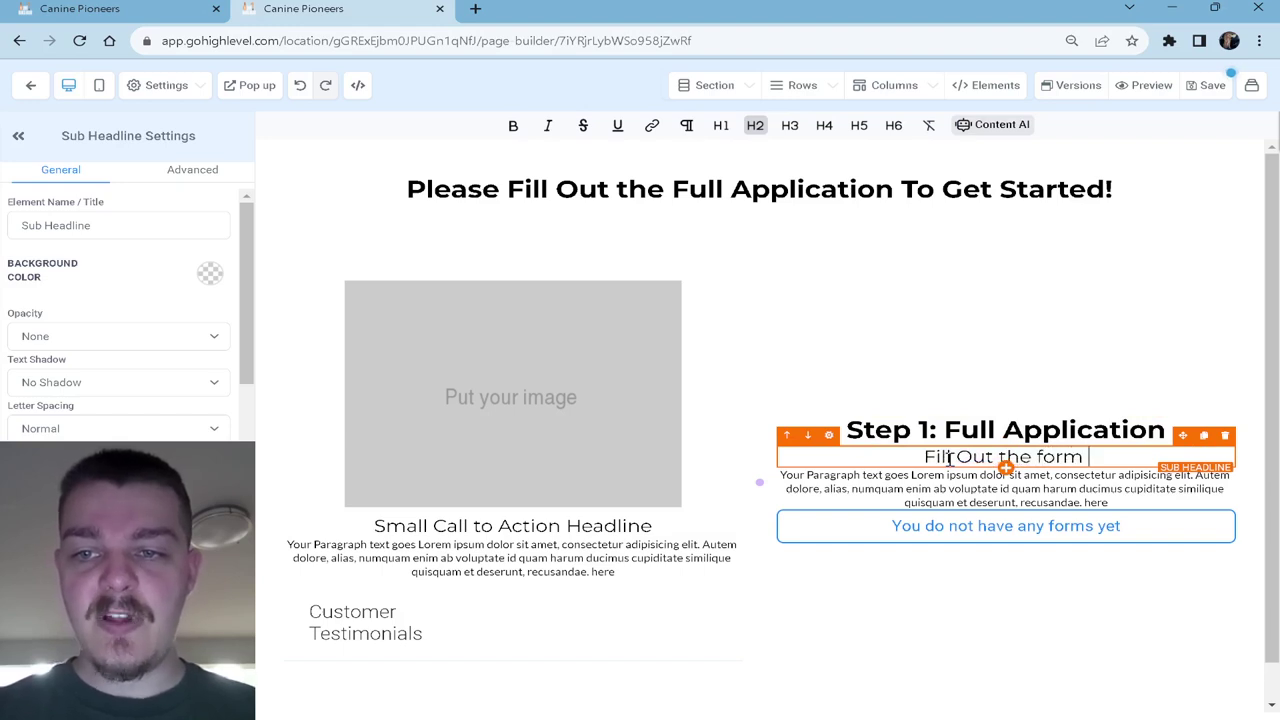
type("below and")
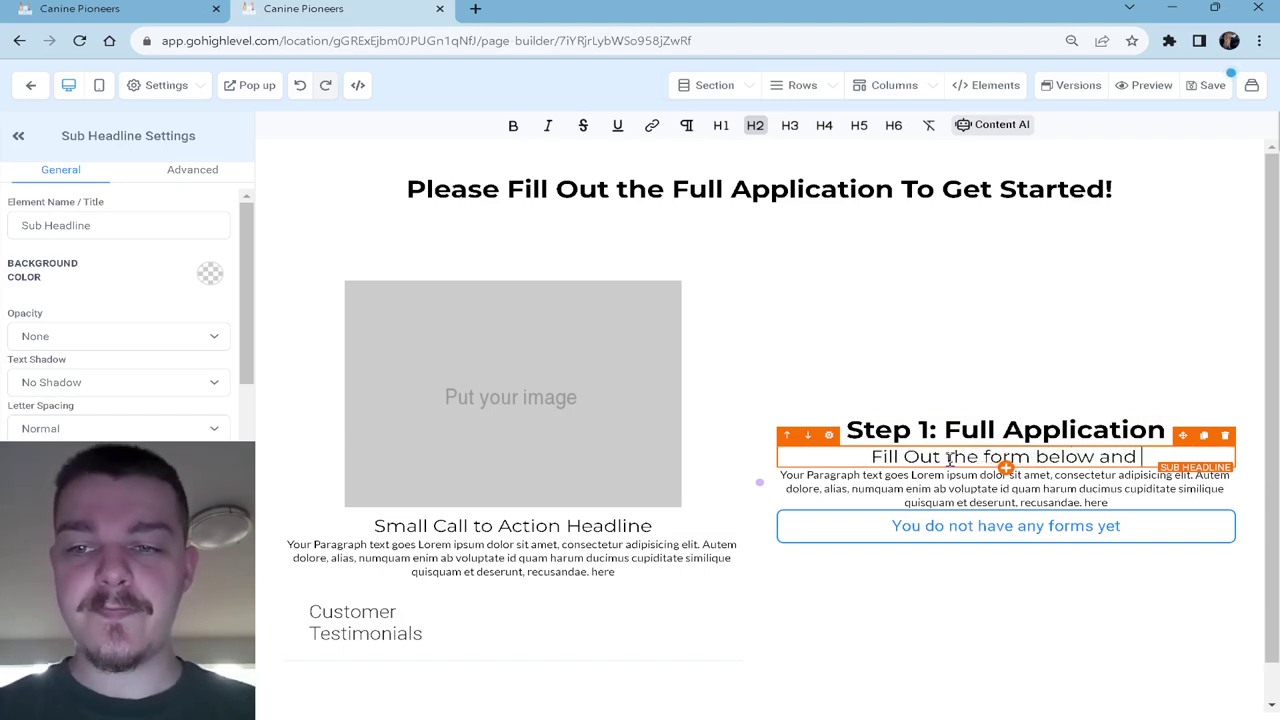
key("BackSpace")
key("BackSpace")
key("BackSpace")
type("and we")
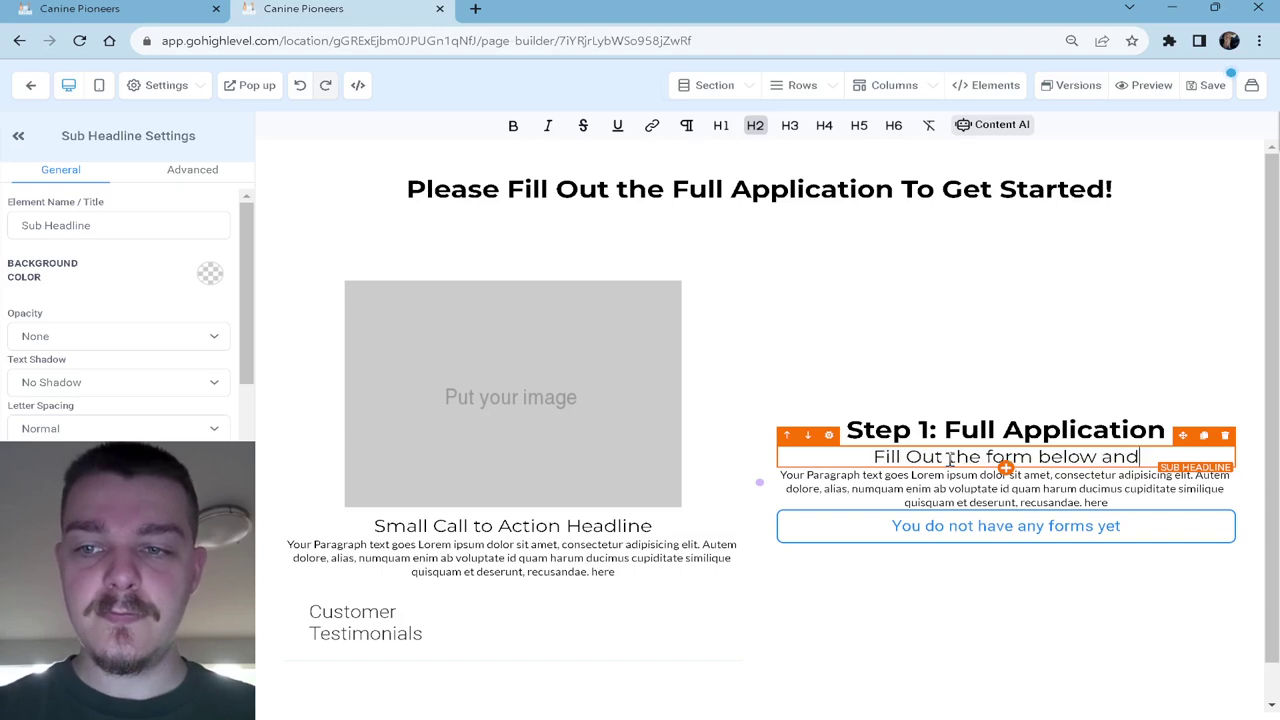
type(" will get back t")
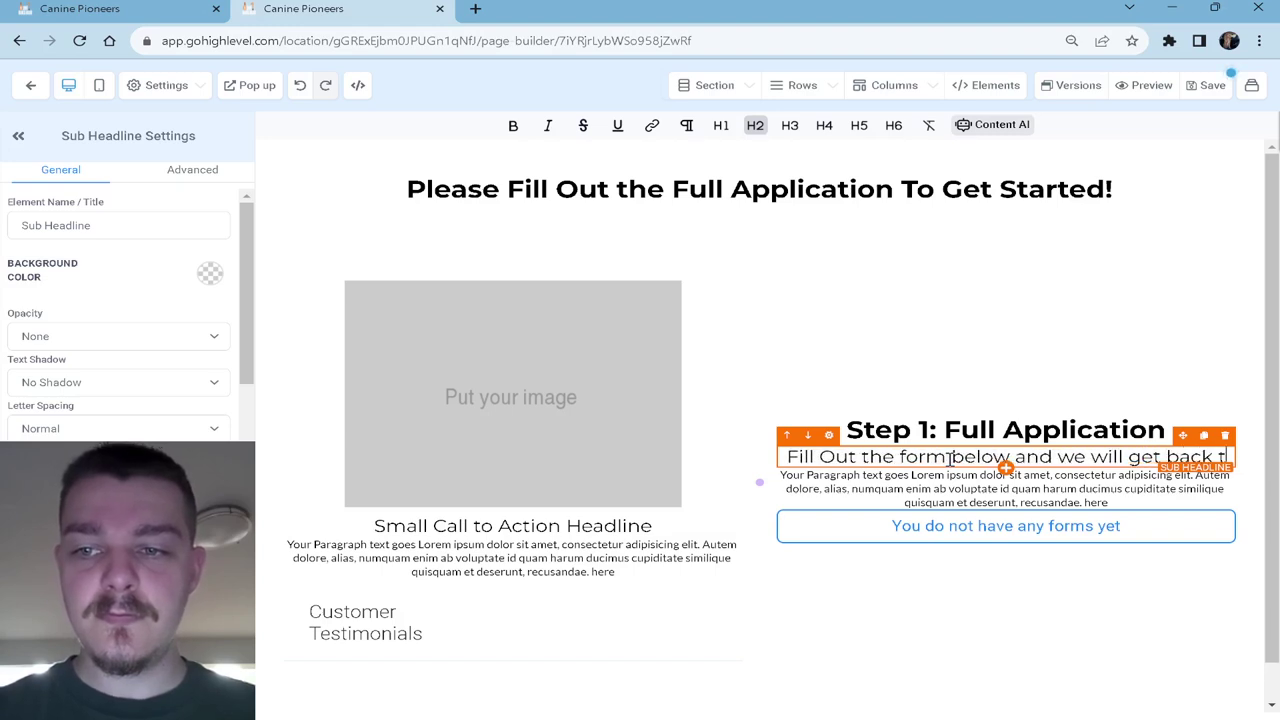
type("o you with s")
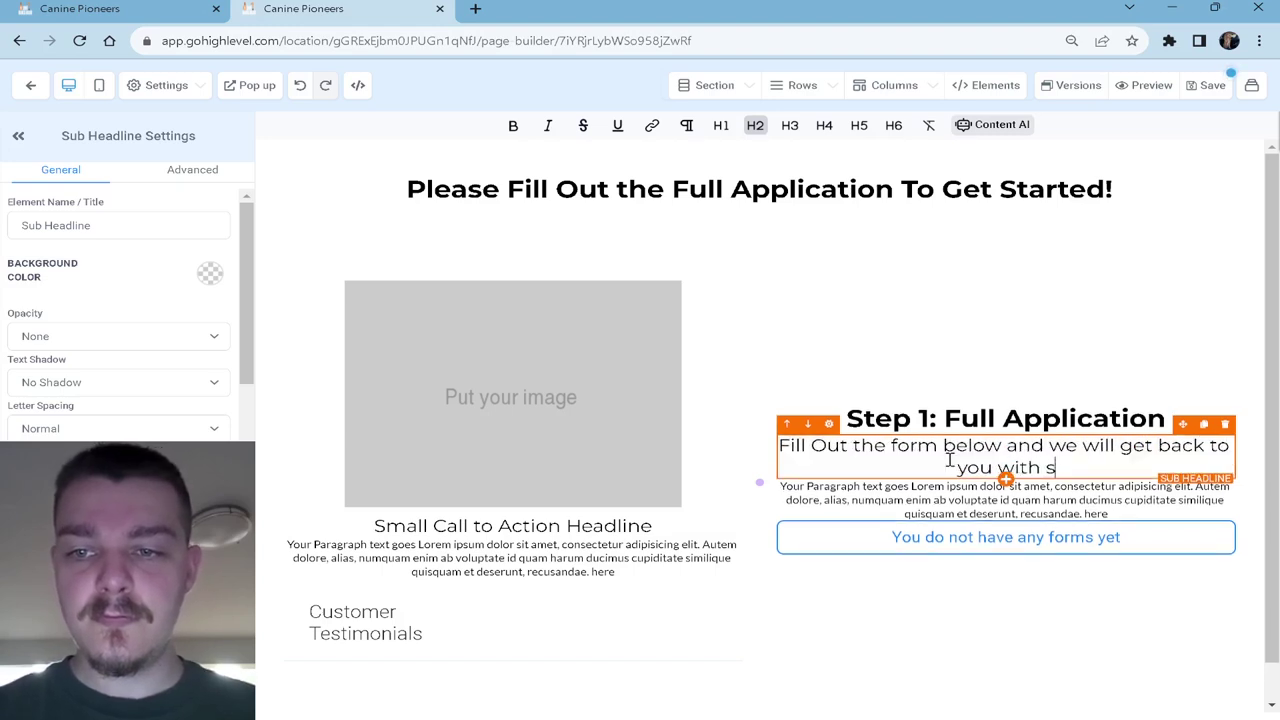
key("BackSpace")
type("your next steps.")
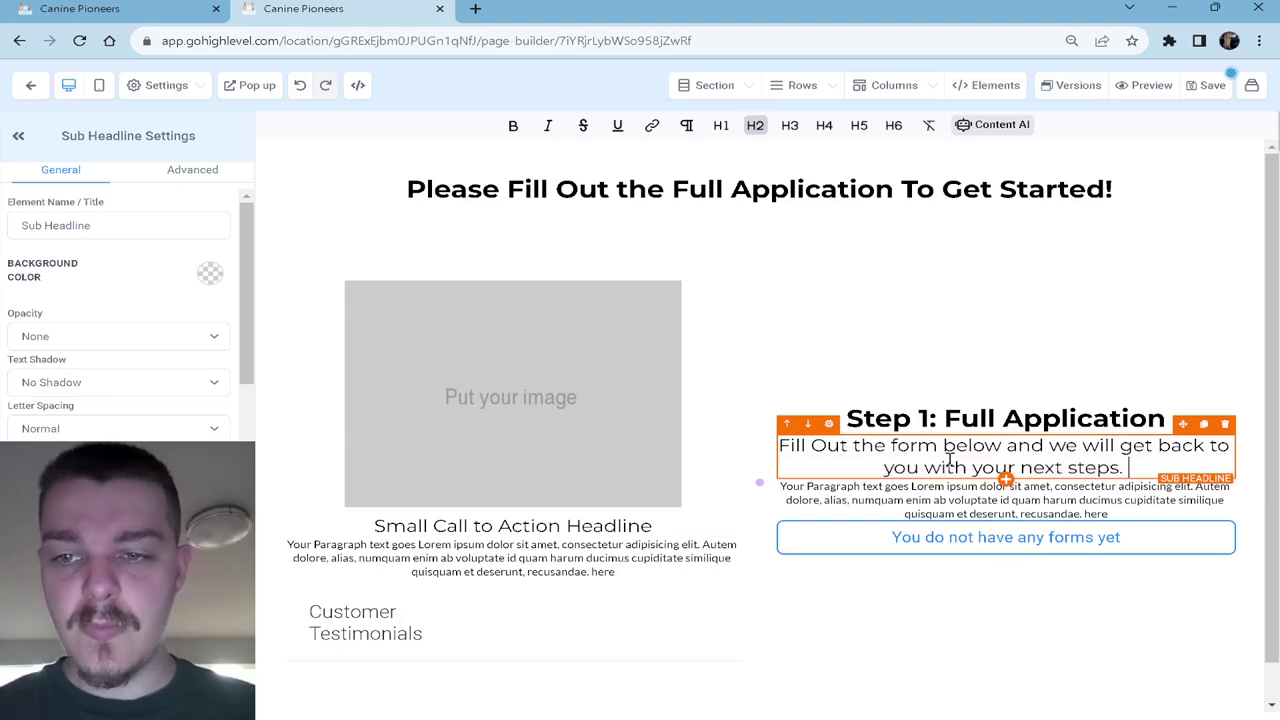
key("BackSpace")
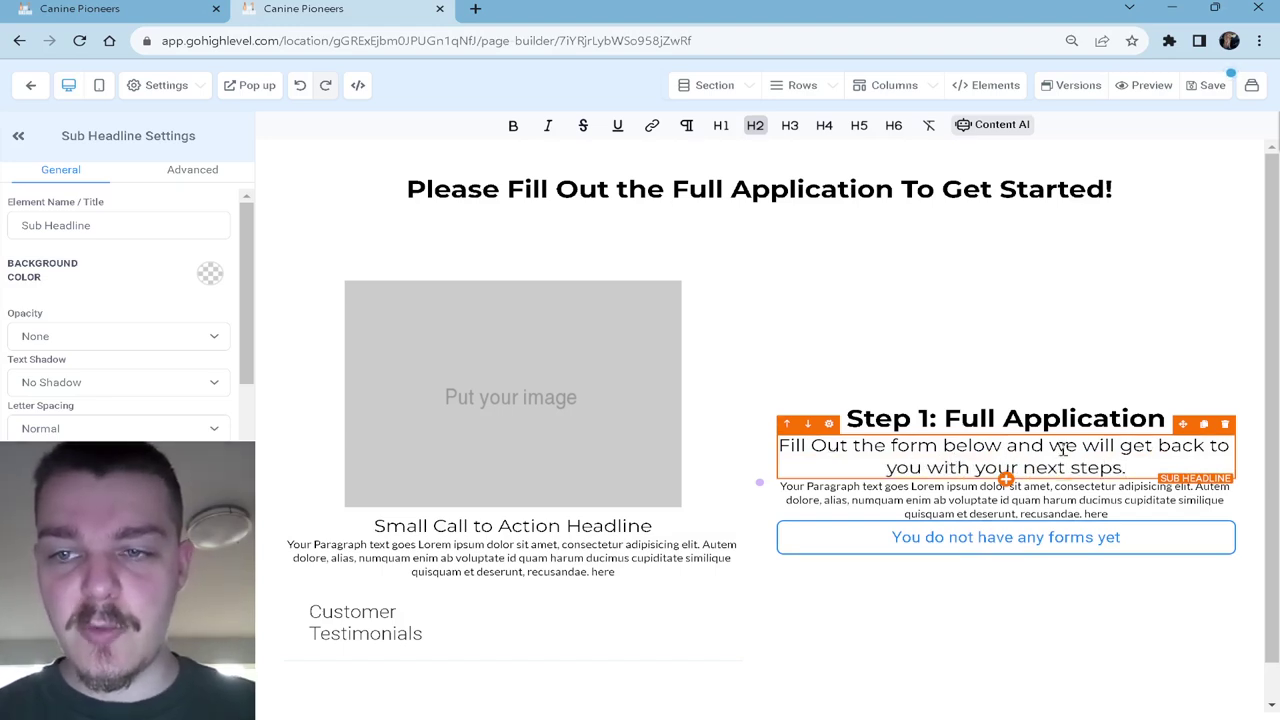
Step: Left-align the second column's headline and sub-headline, and delete the placeholder paragraph above the form
left_click(869, 418)
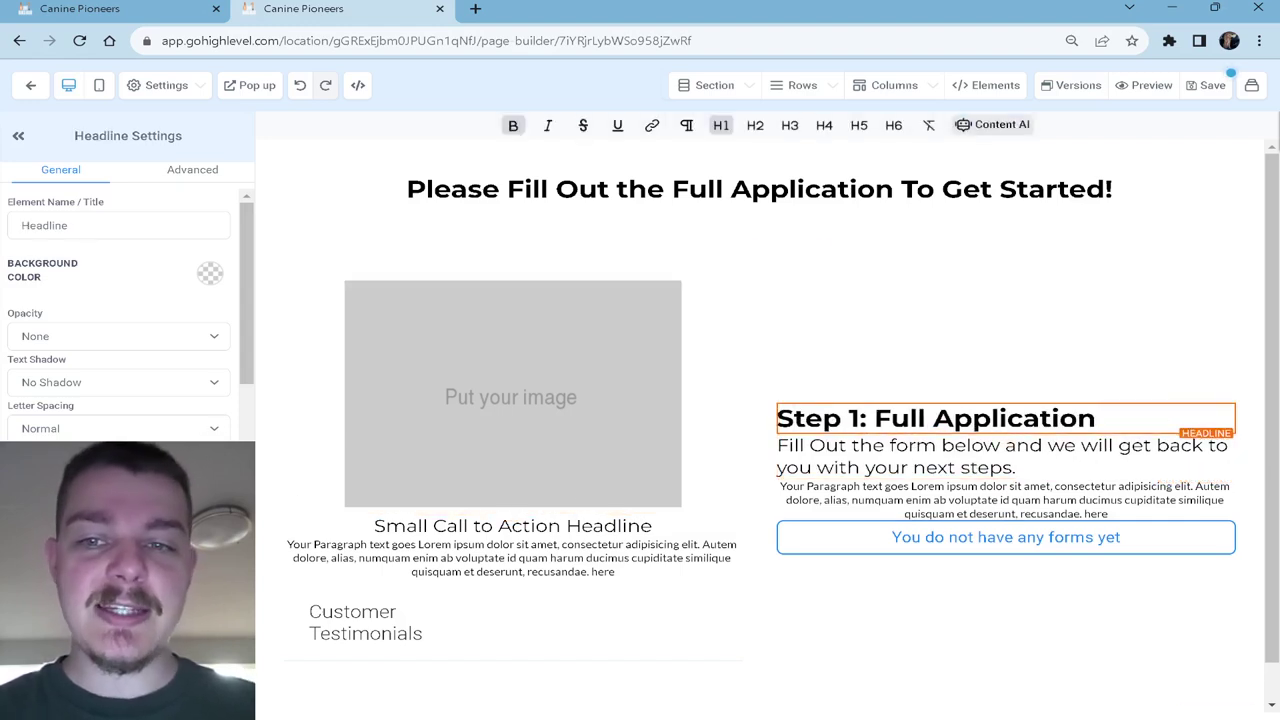
scroll(894, 437, "down", 1)
left_click(1086, 476)
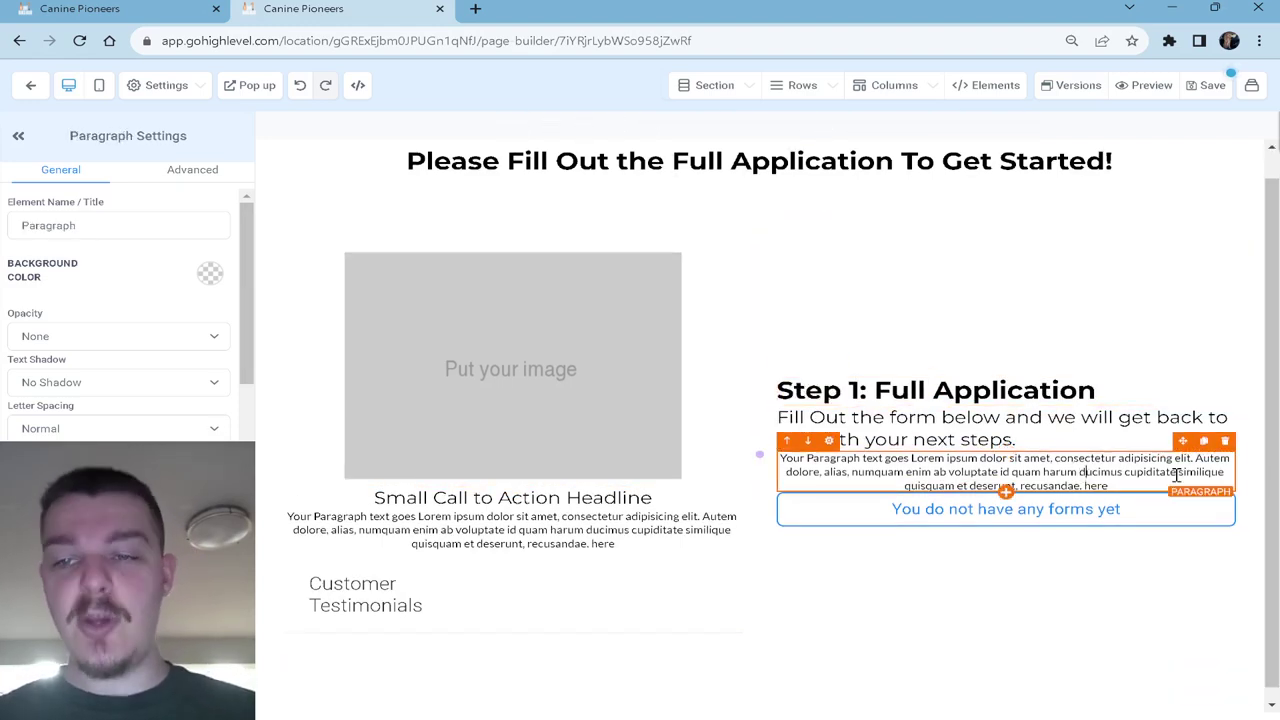
left_click(1225, 441)
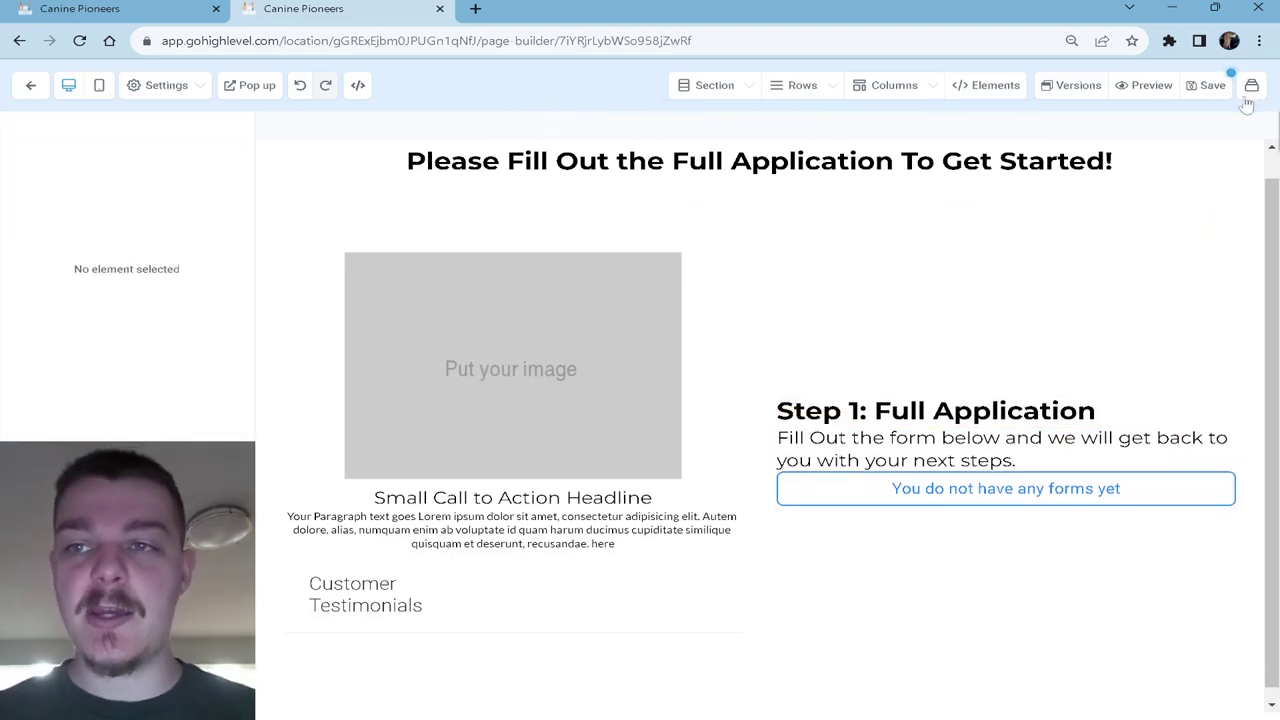
Step: Align the second column's contents vertically to the top of the column
left_click(863, 347)
scroll(120, 520, "down", 4)
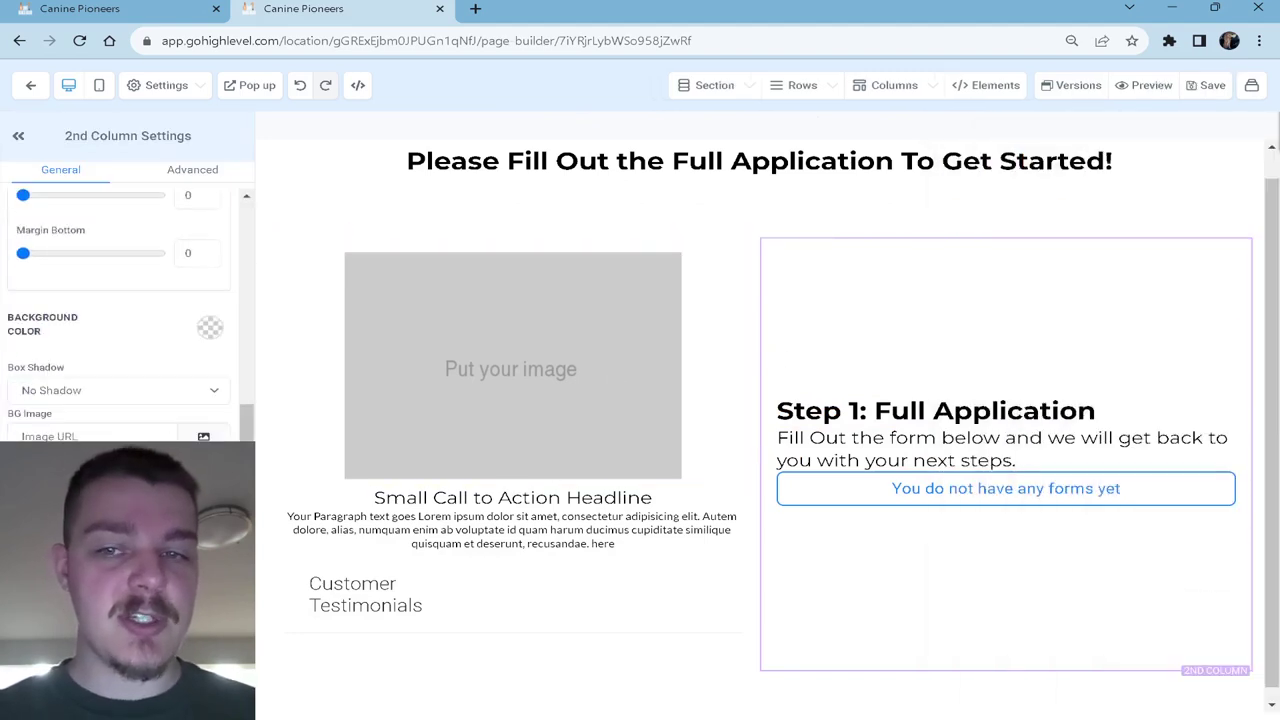
left_click(553, 400)
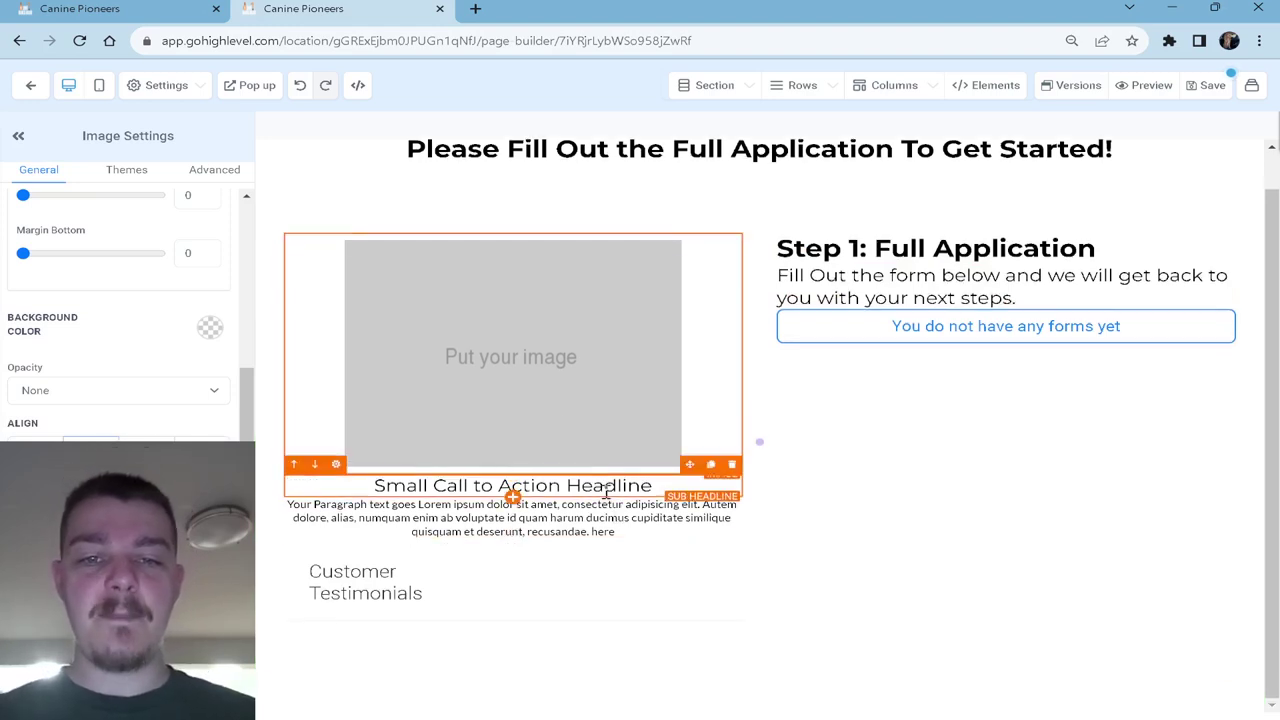
Step: Replace the sub-headline beneath the placeholder image with "A Letter to the You!" in italics
triple_click(518, 486)
type("A ")
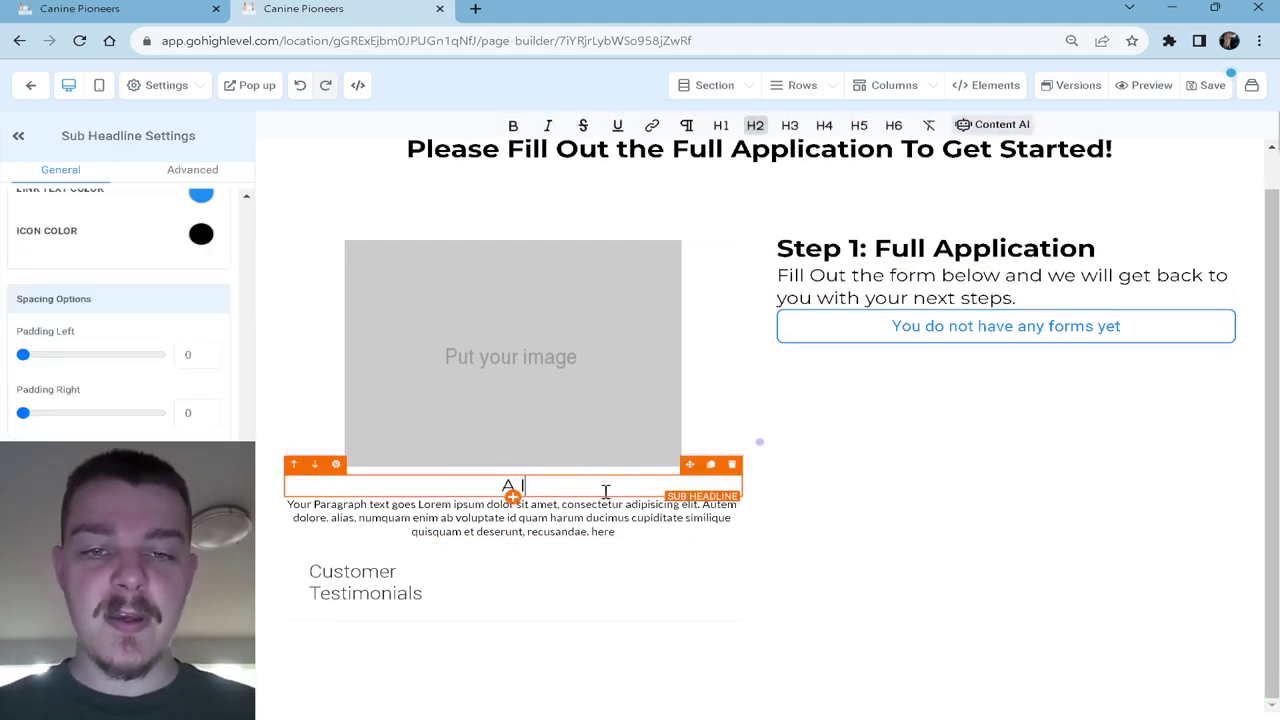
type("/")
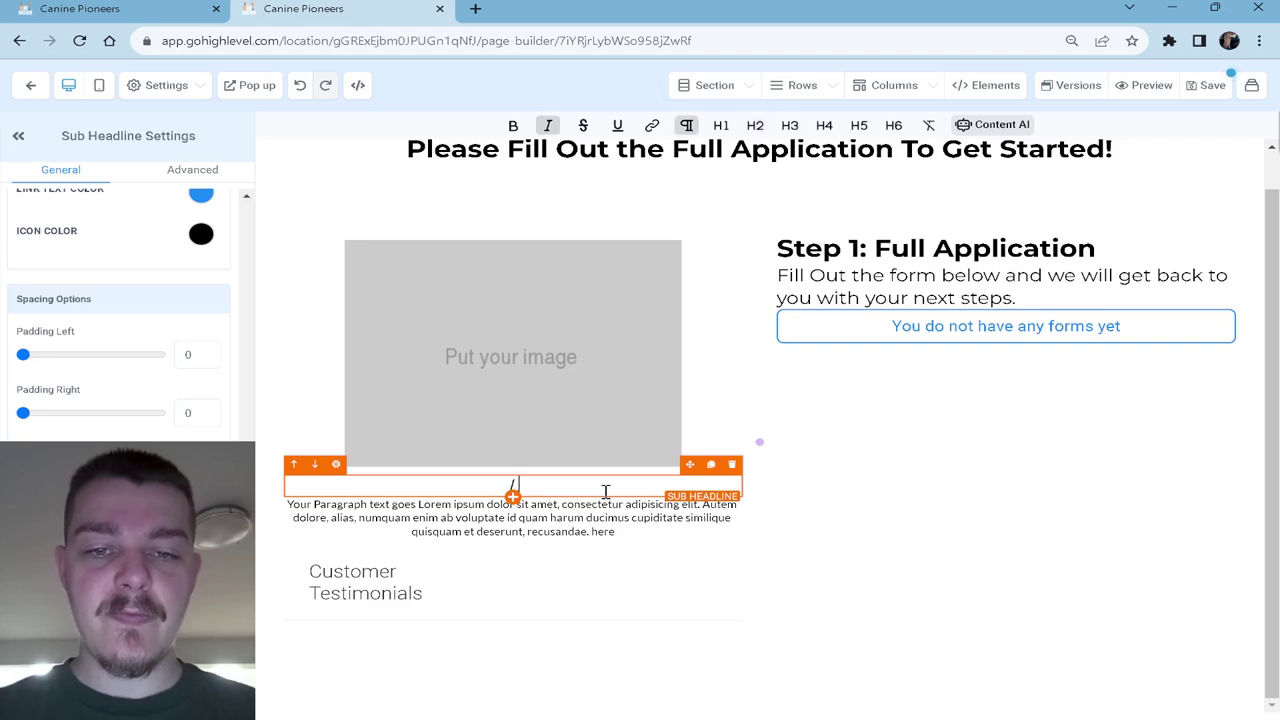
type(" Letter to")
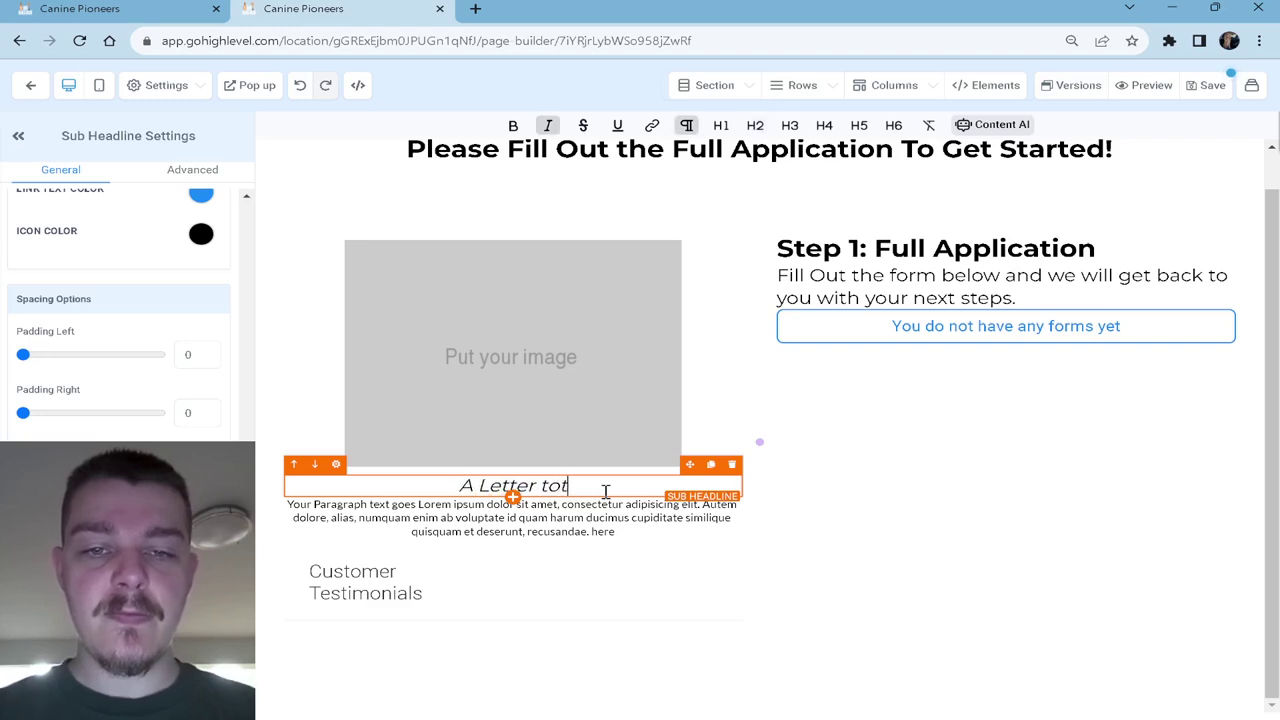
type(" the APplicator")
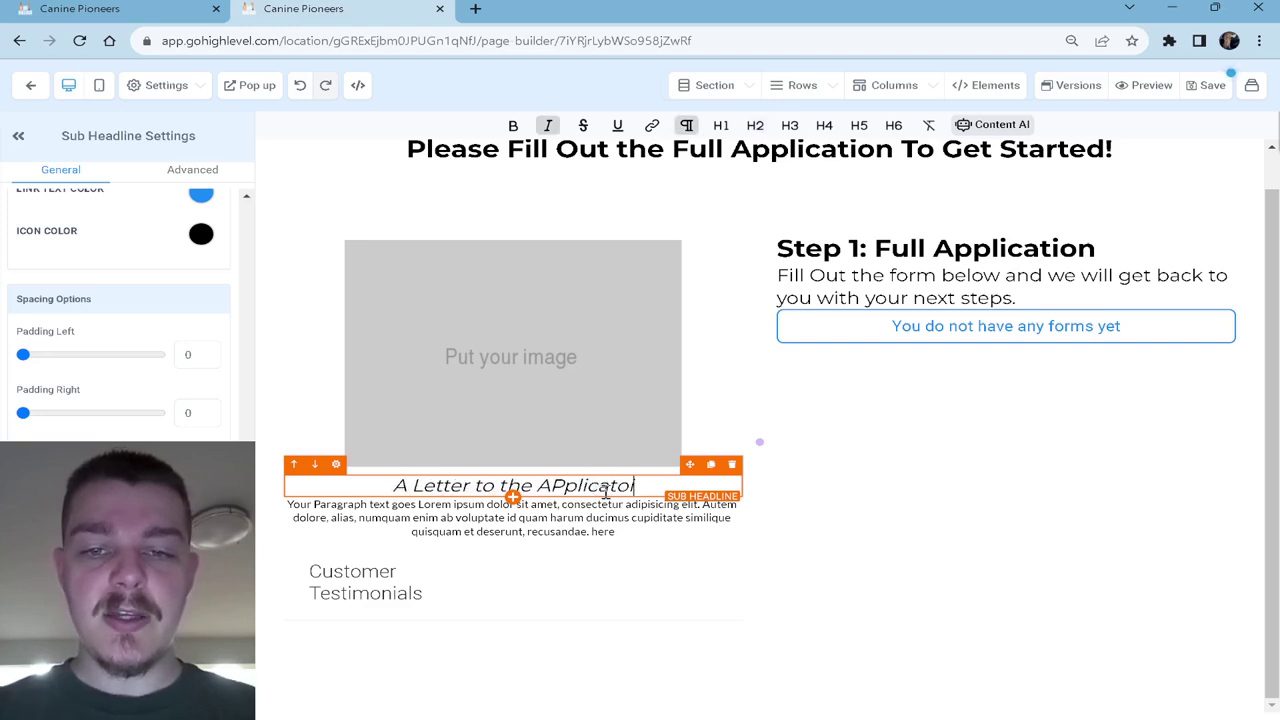
key("BackSpace")
key("BackSpace")
key("BackSpace")
key("BackSpace")
key("BackSpace")
key("BackSpace")
key("BackSpace")
key("BackSpace")
type("pplication")
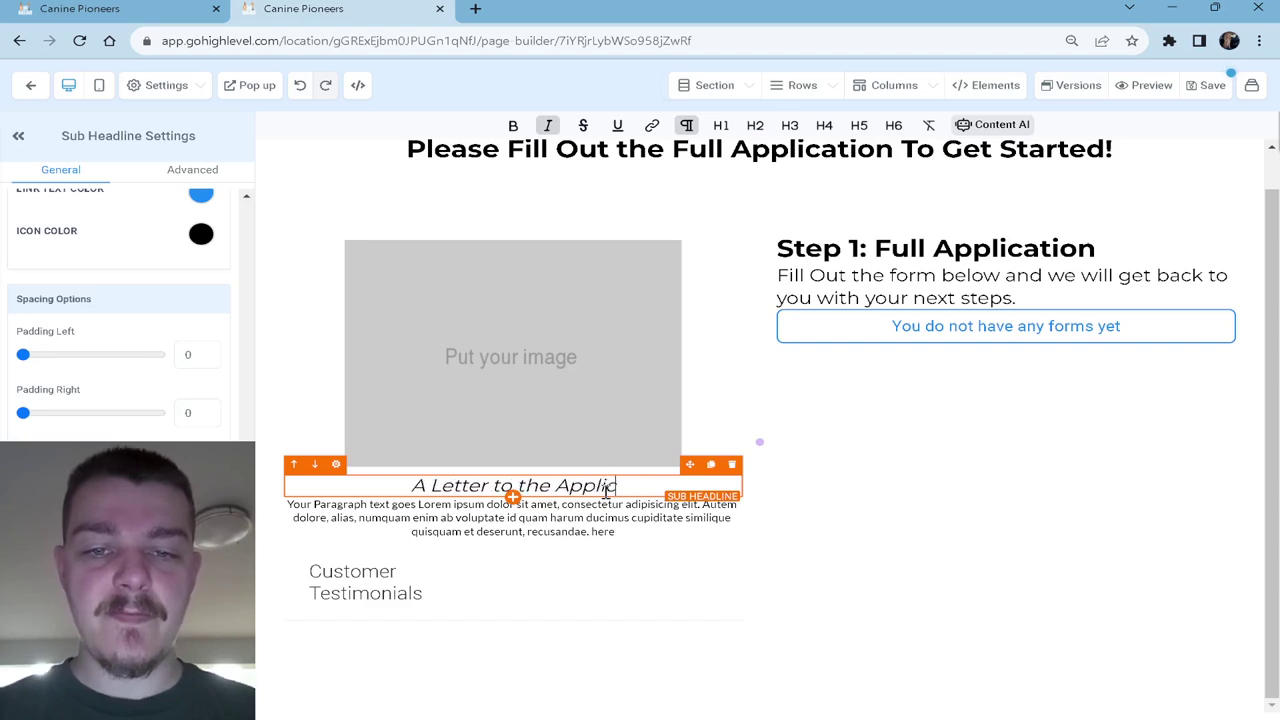
key("BackSpace")
key("BackSpace")
key("BackSpace")
key("BackSpace")
key("BackSpace")
key("BackSpace")
key("BackSpace")
key("BackSpace")
key("BackSpace")
key("BackSpace")
key("BackSpace")
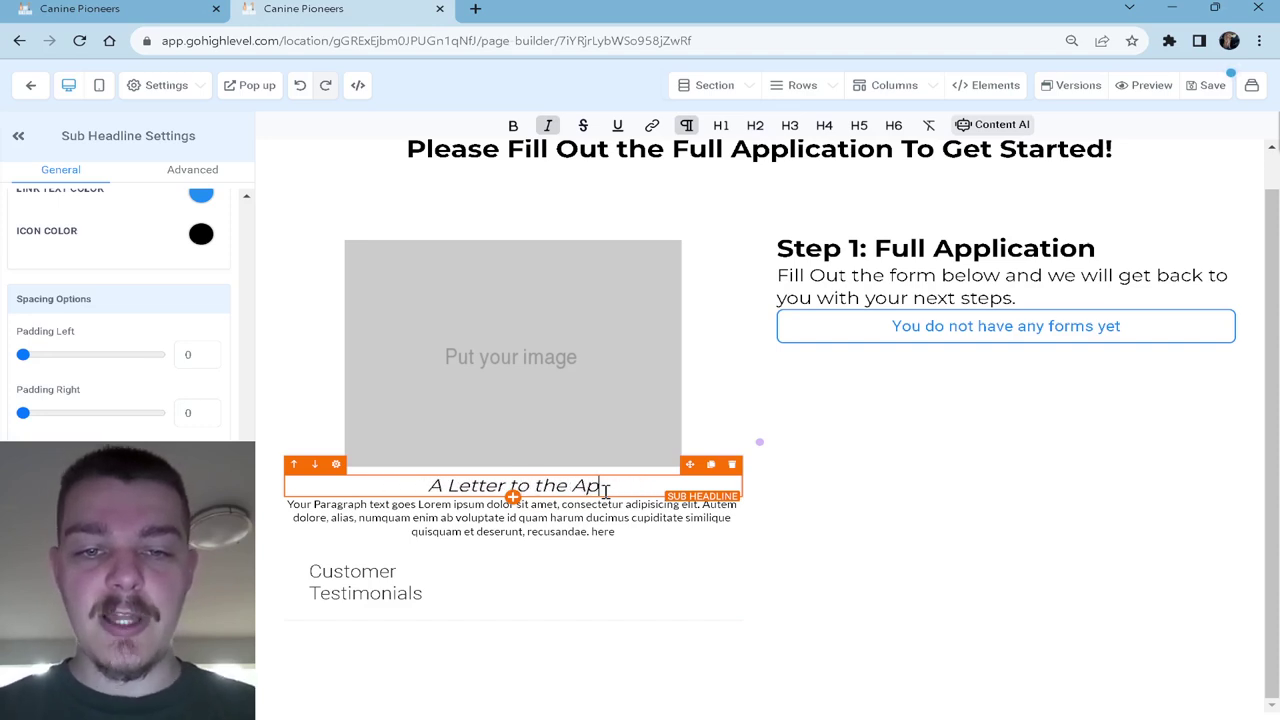
type("You!")
Step: Replace the placeholder paragraph beneath the "A Letter to the You!" sub-headline with "This program is for XYZ,"
left_click(524, 513)
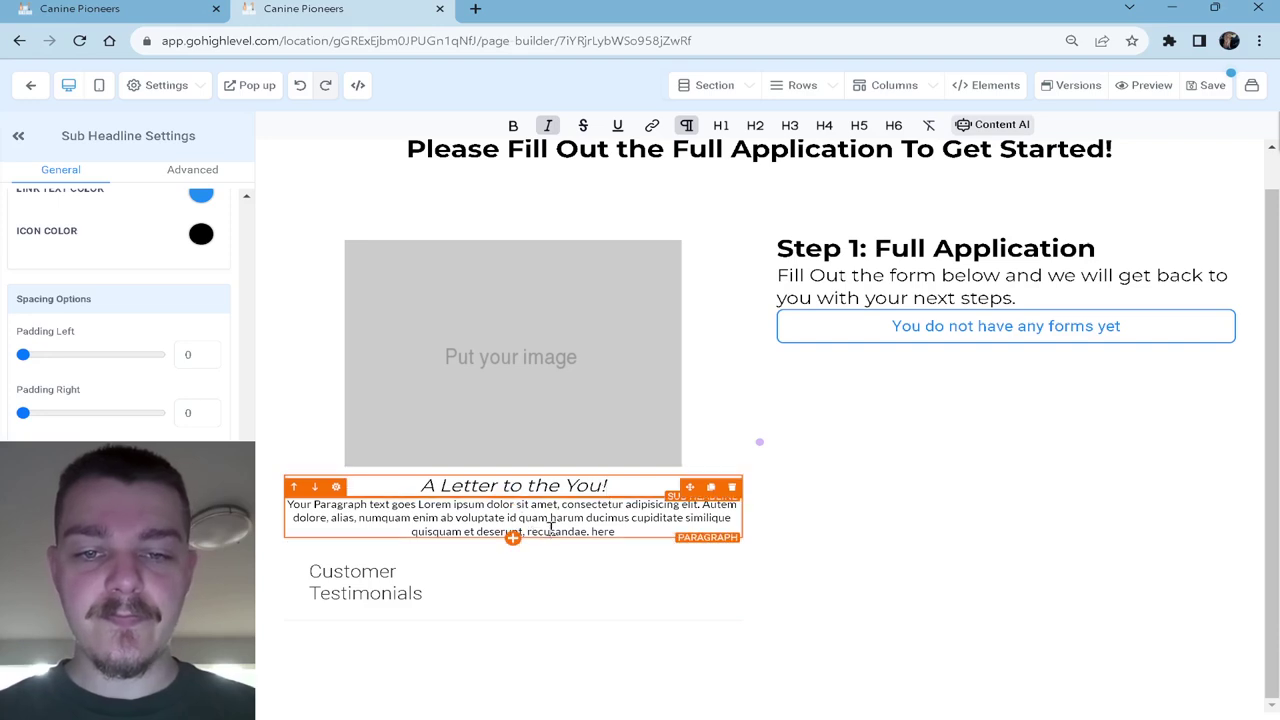
triple_click(549, 525)
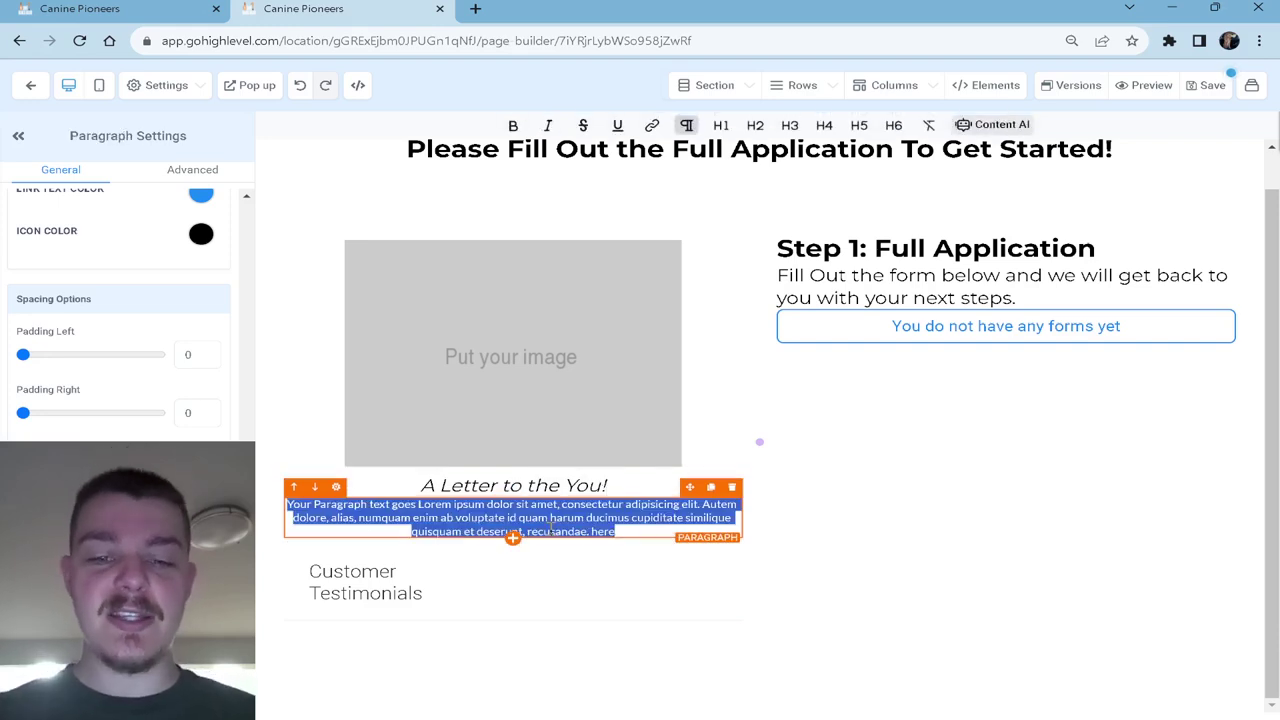
type("This pro")
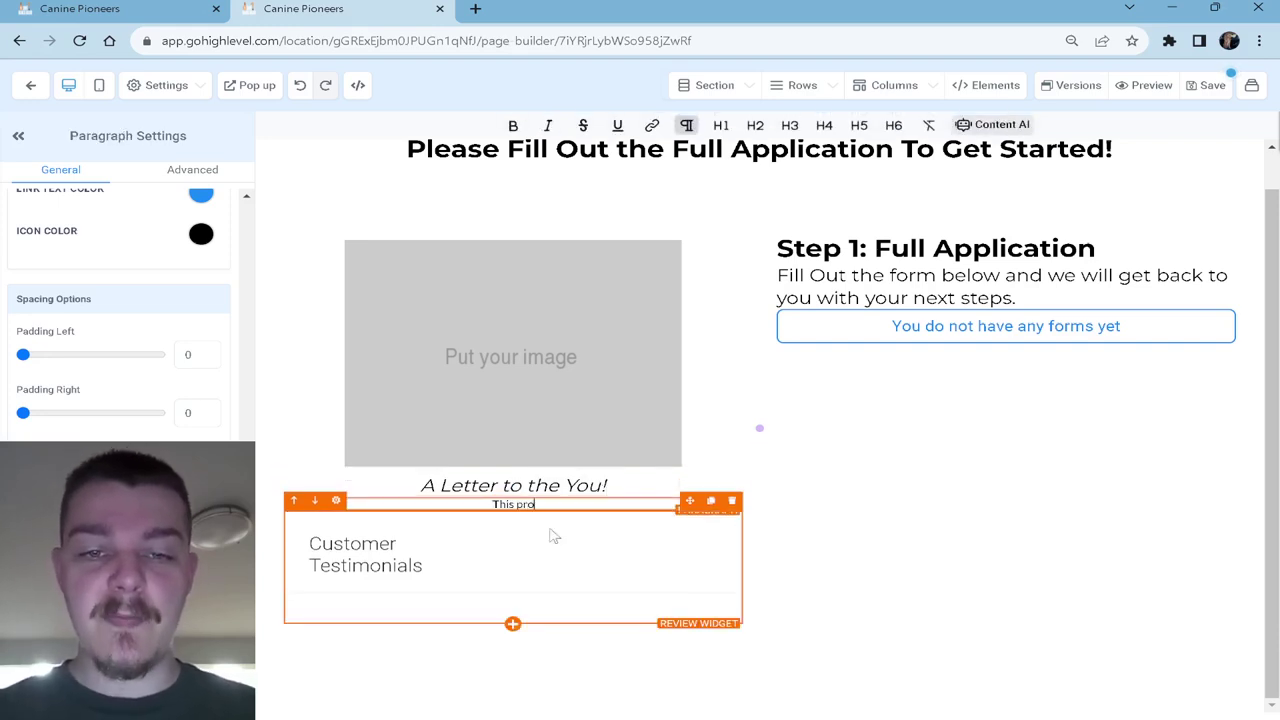
type("gram is for ")
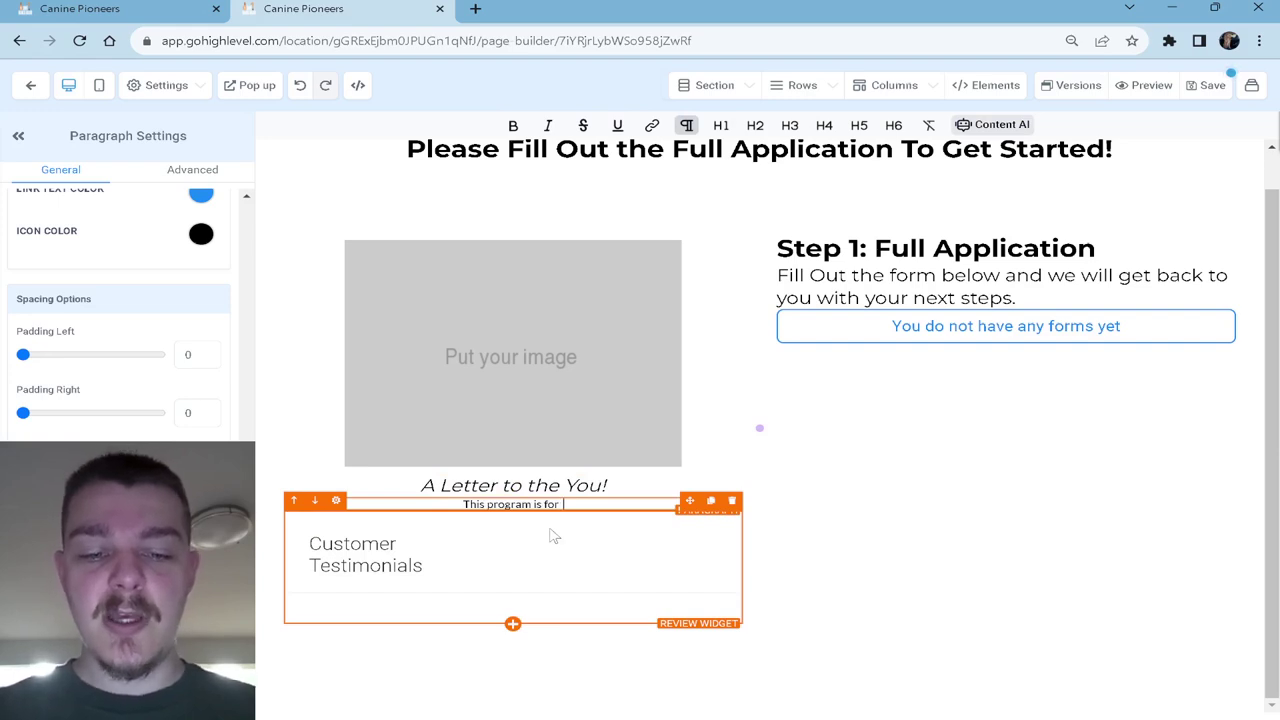
type("XY")
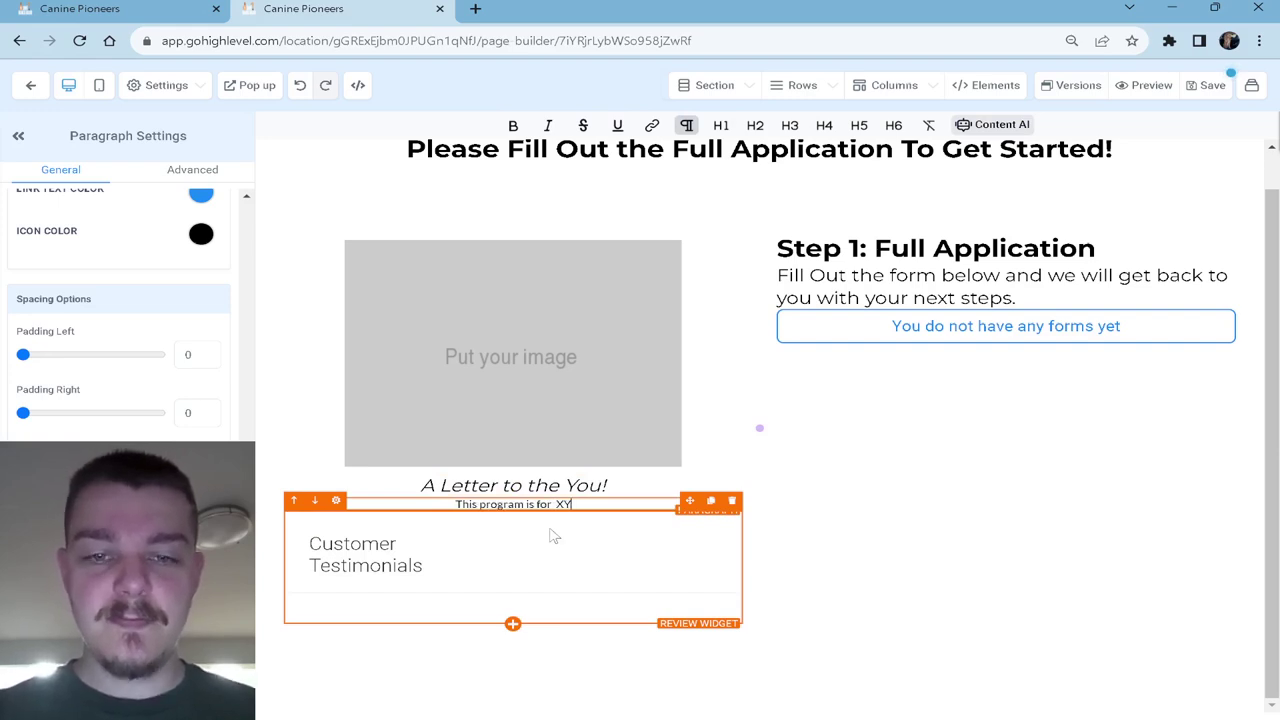
type("Z,")
Step: Add the line "If you are are not XYZ, this program is not for you!" to the letter paragraph
key("Return")
type("If you are")
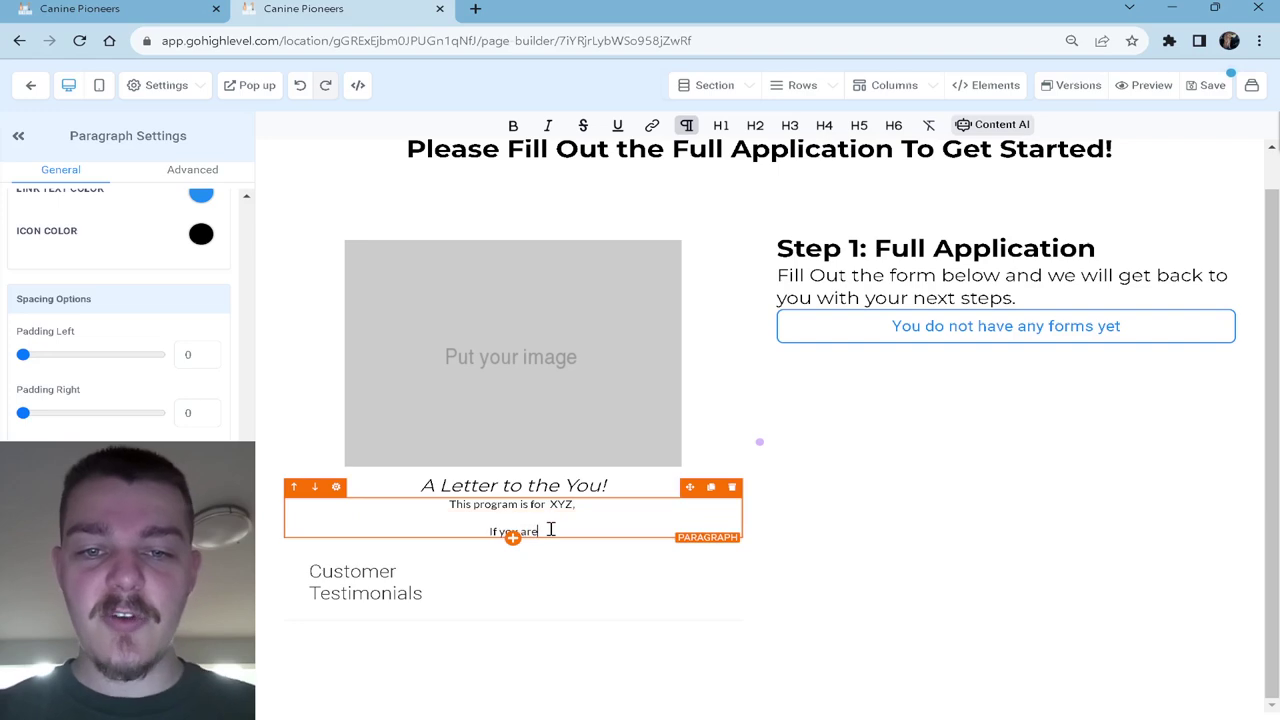
type(" are not")
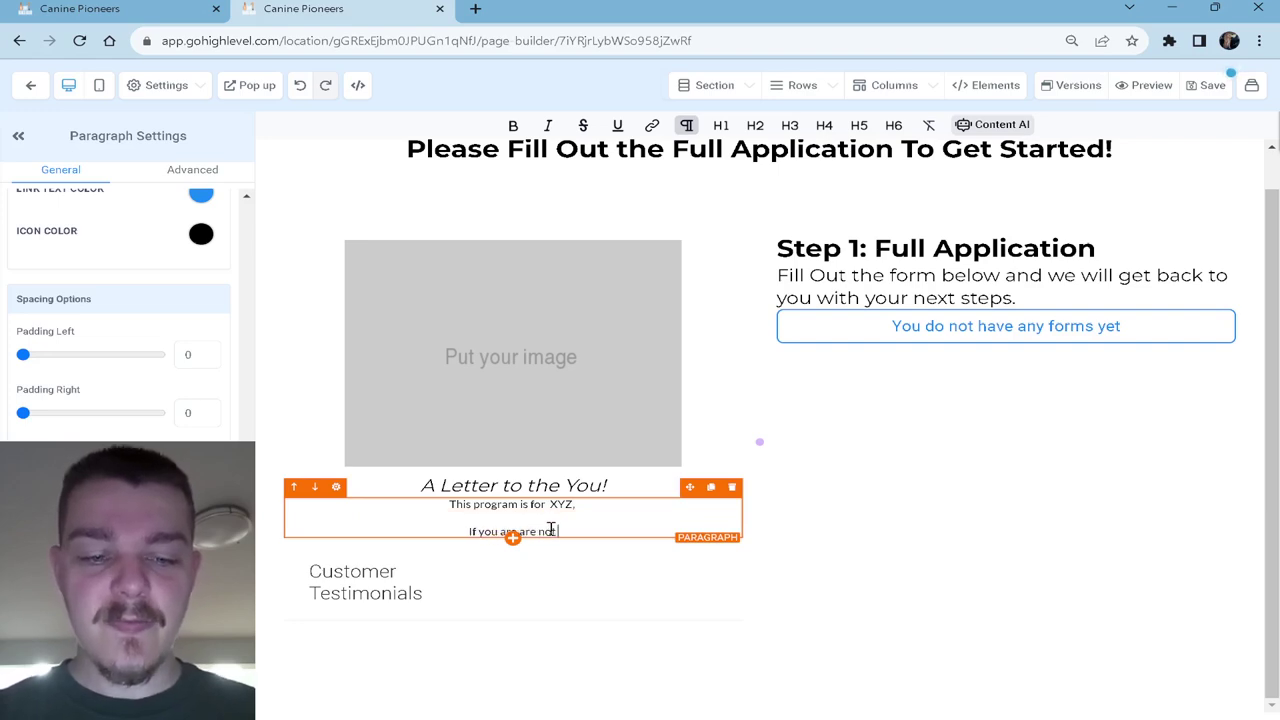
type(" XYZ, this ")
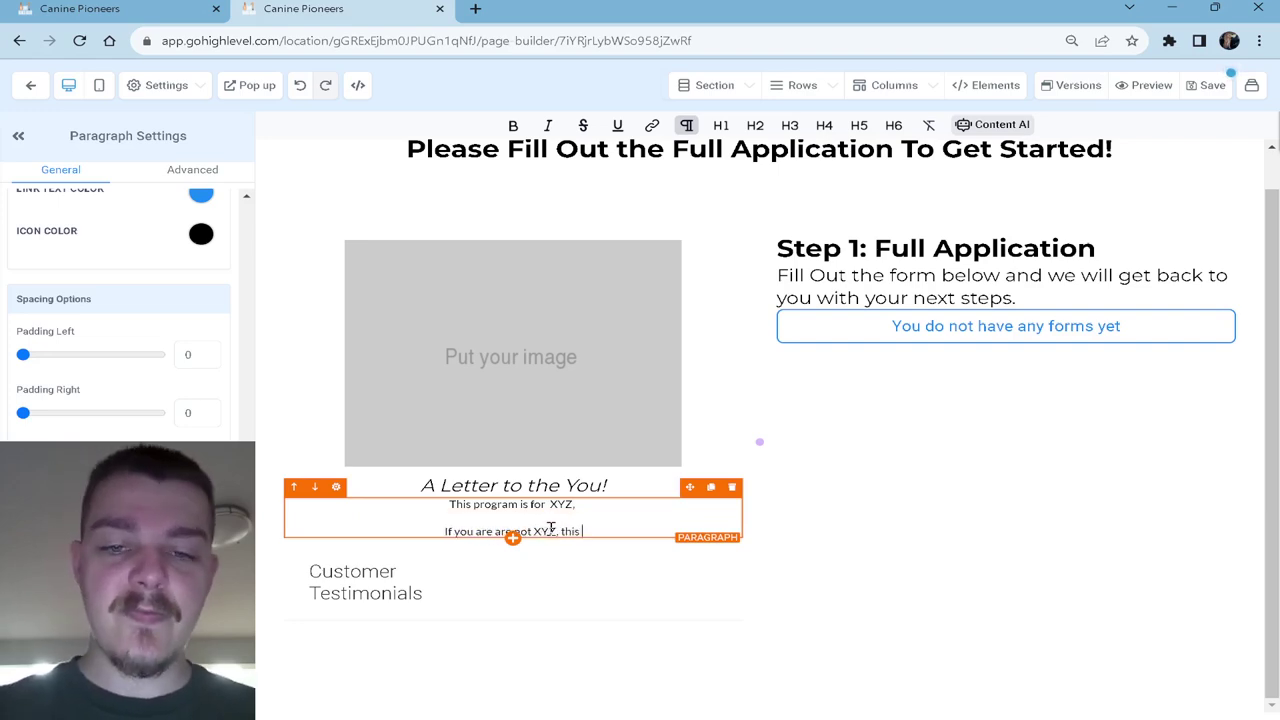
type("program is not for you!")
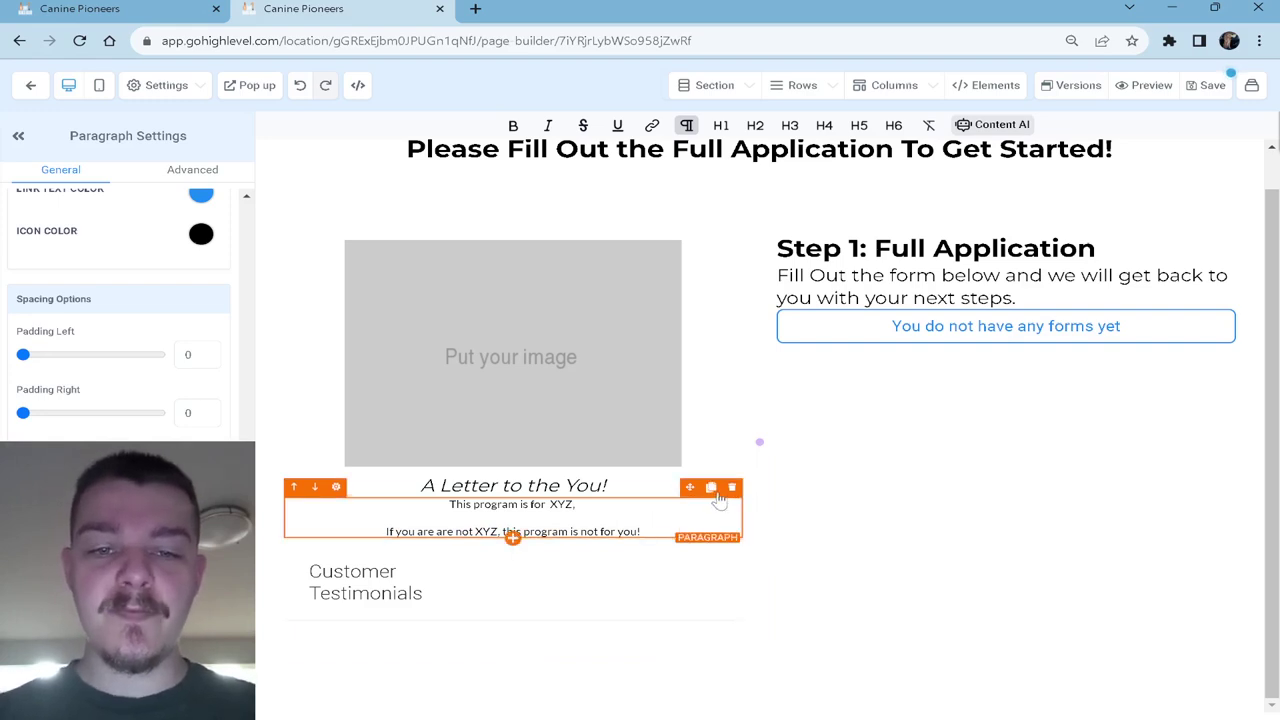
Step: Duplicate the letter paragraph and replace the copy's text with "THis is why I am doing this"
left_click(712, 489)
triple_click(583, 546)
key("shift+Down")
key("shift+Down")
key("BackSpace")
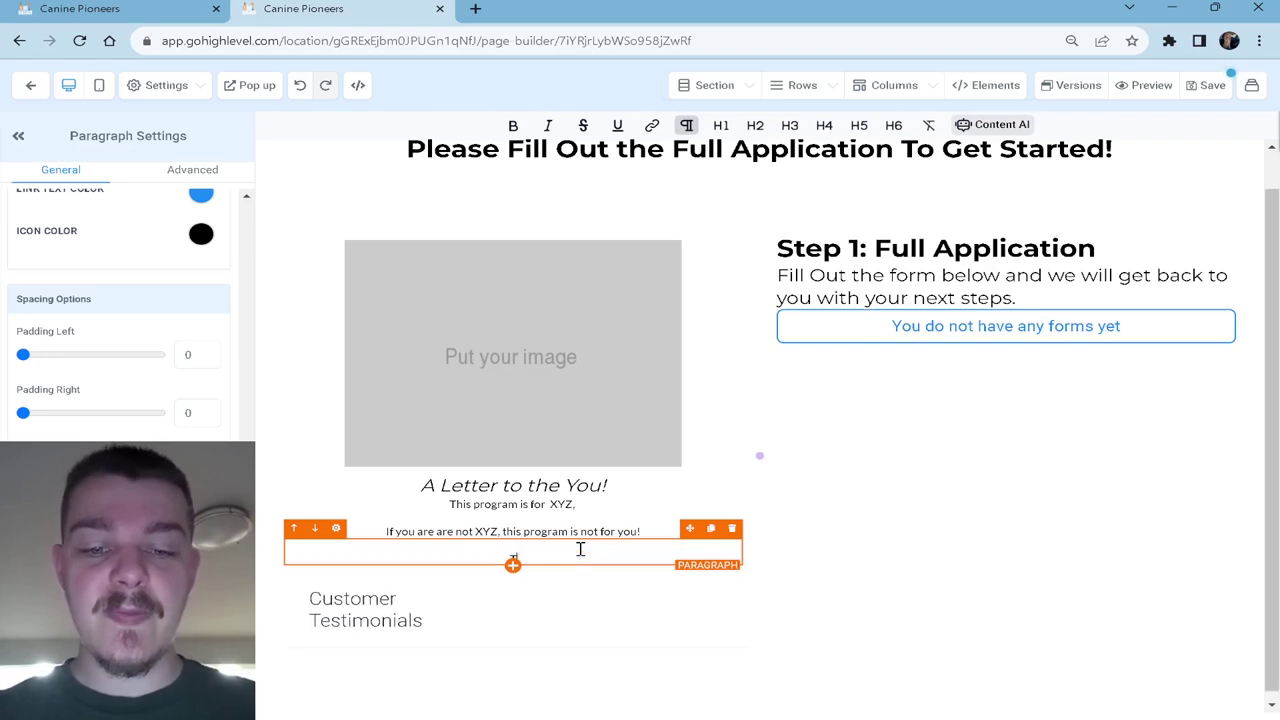
type("THis is why I am an")
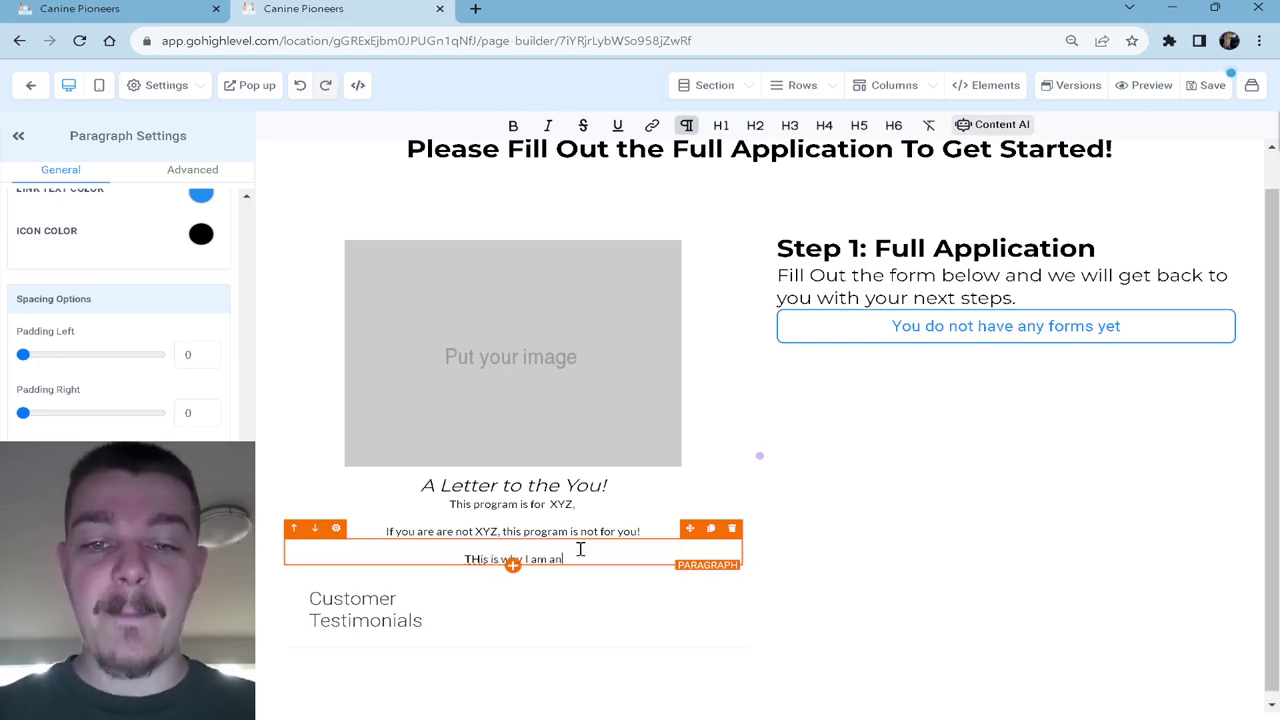
key("BackSpace")
key("BackSpace")
type("doing this")
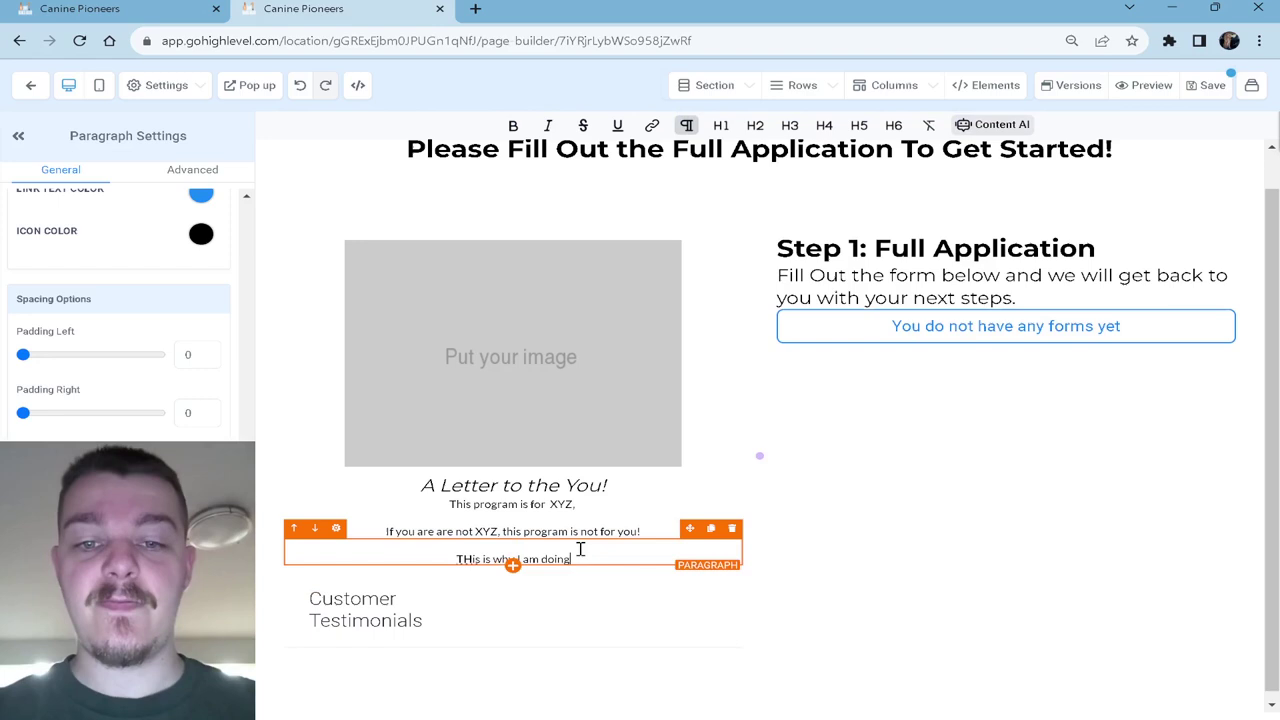
Step: Add the line "This is my mission , passion, the best thing sliced bread" to the duplicated paragraph
key("Return")
key("Return")
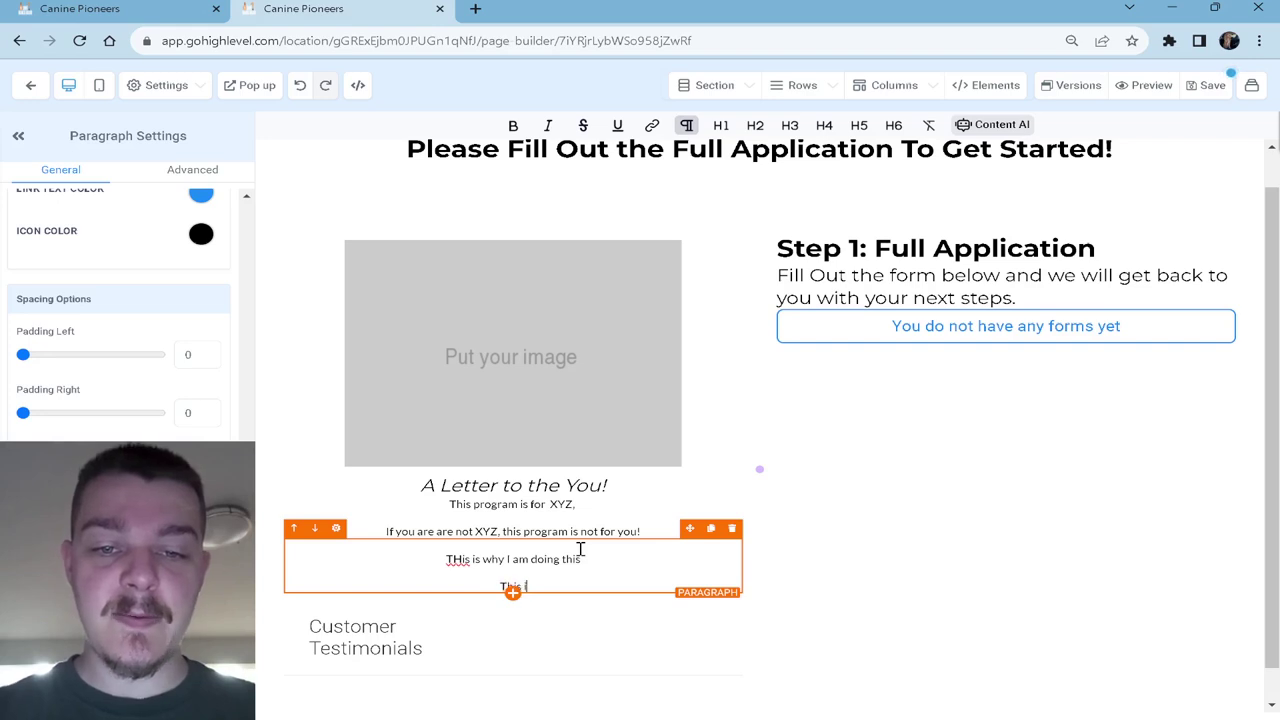
type("This is my mission .")
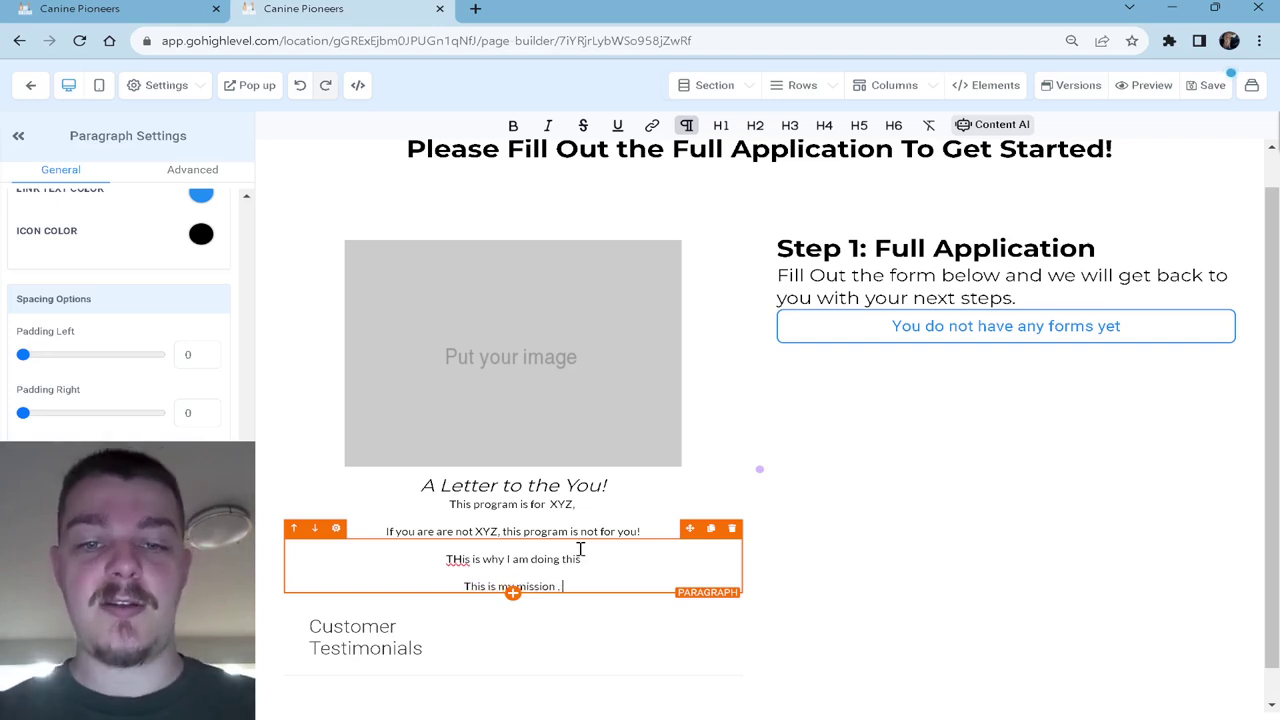
type("passion. ")
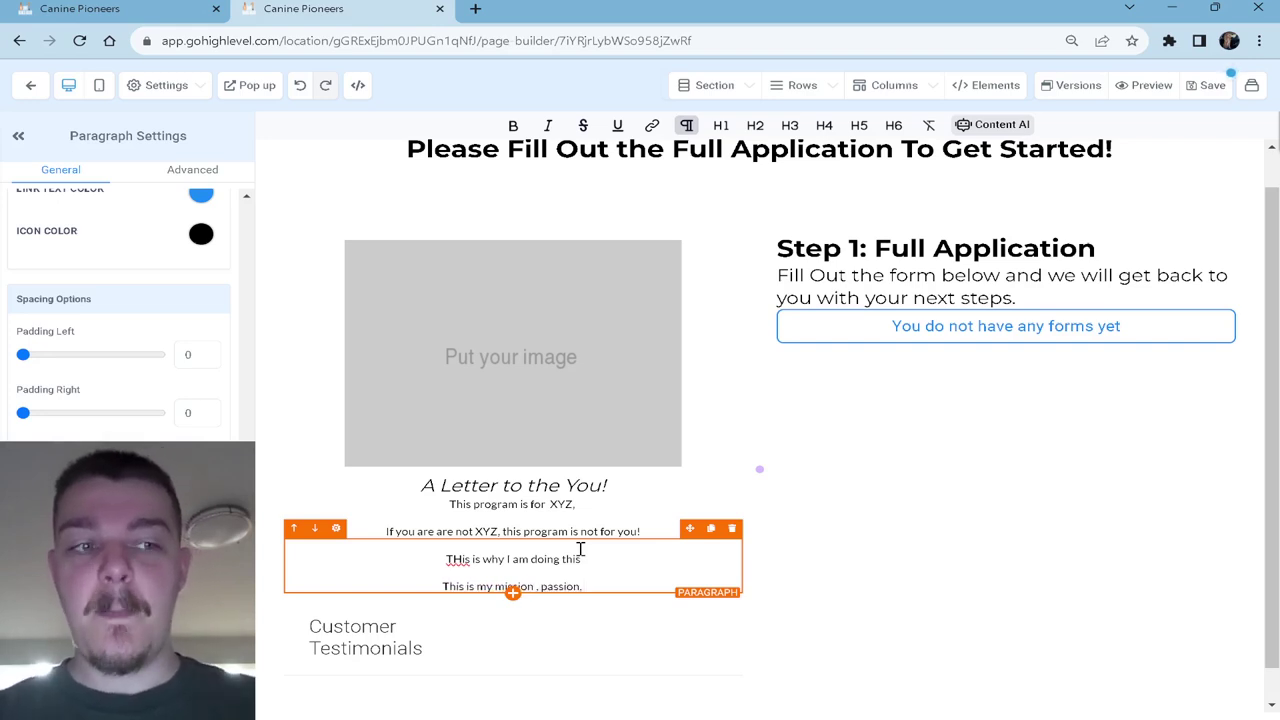
type("the best hing")
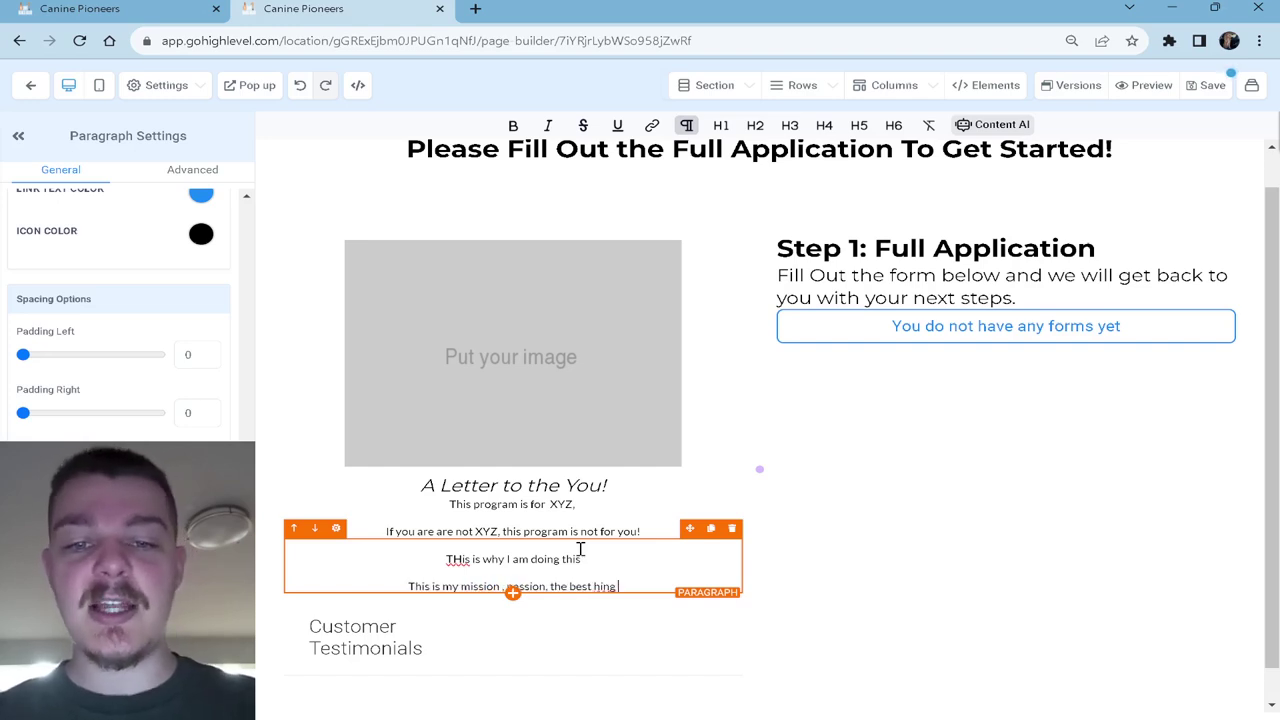
key("BackSpace")
key("BackSpace")
key("BackSpace")
key("BackSpace")
type("thing")
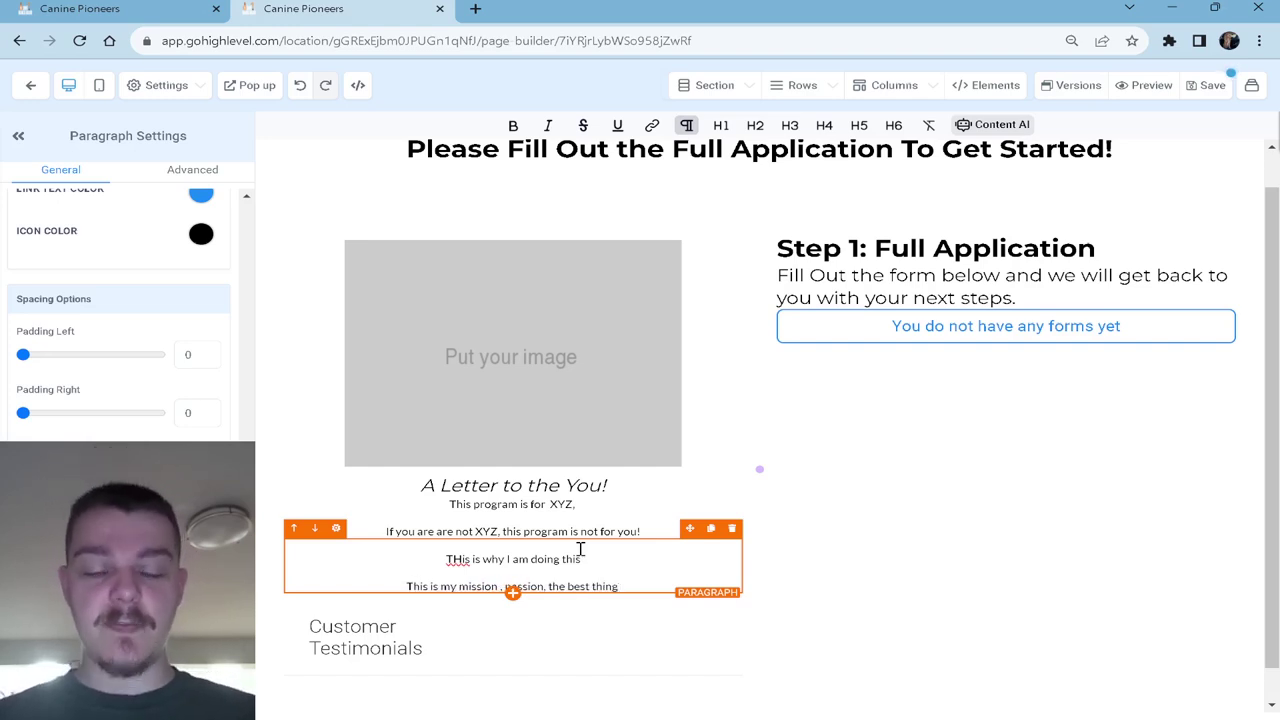
type(" sliced bread")
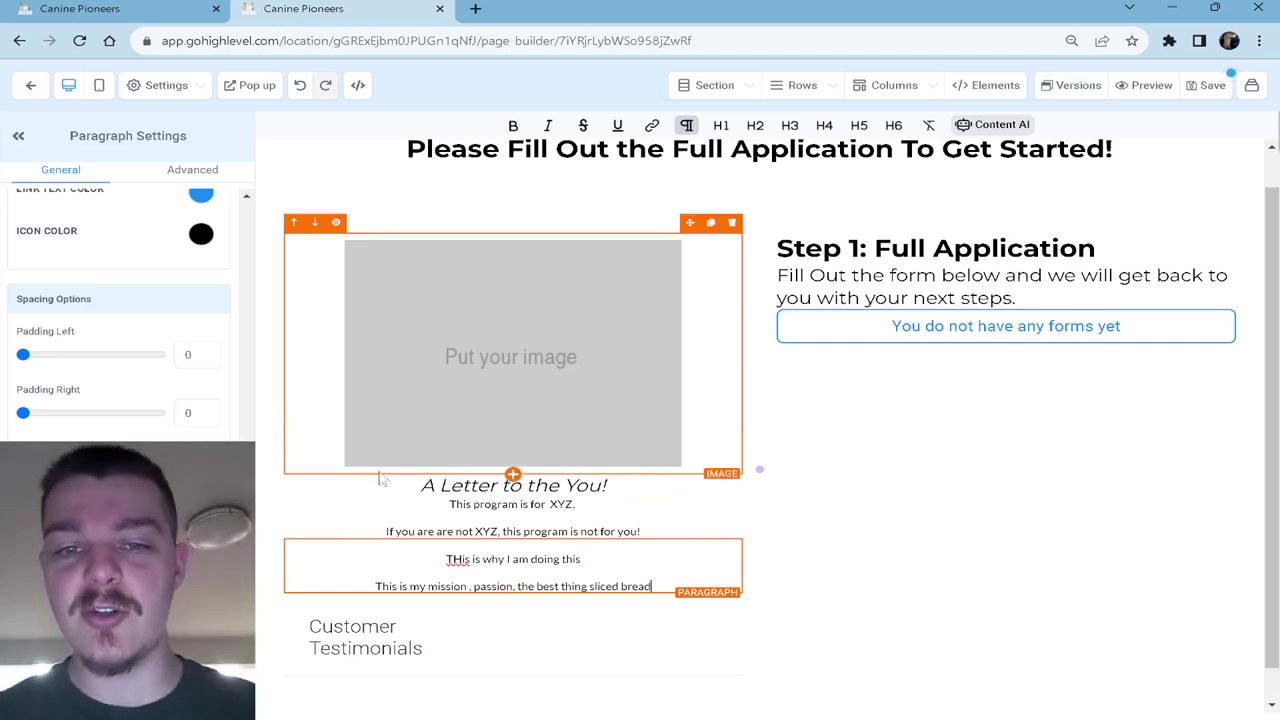
Step: Save the application page and switch to the funnel's "Step 1 - Opt-in" page
scroll(910, 505, "up", 1)
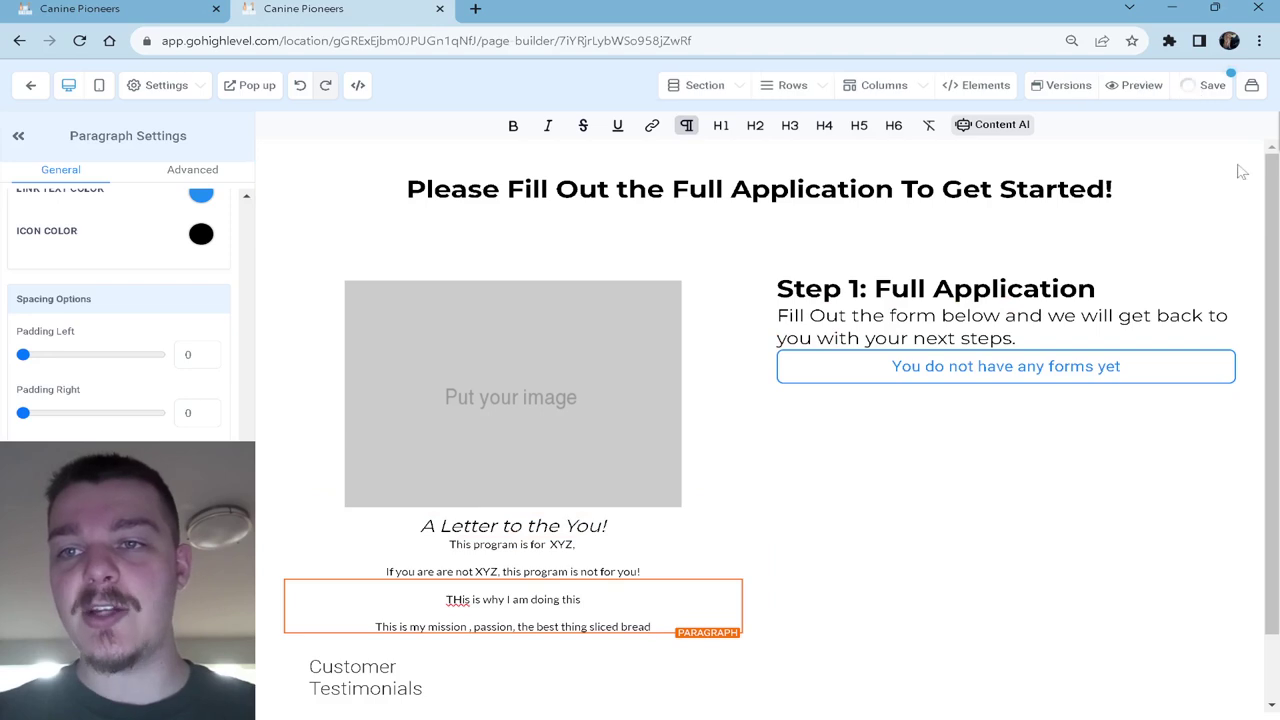
left_click(1218, 86)
left_click(1250, 86)
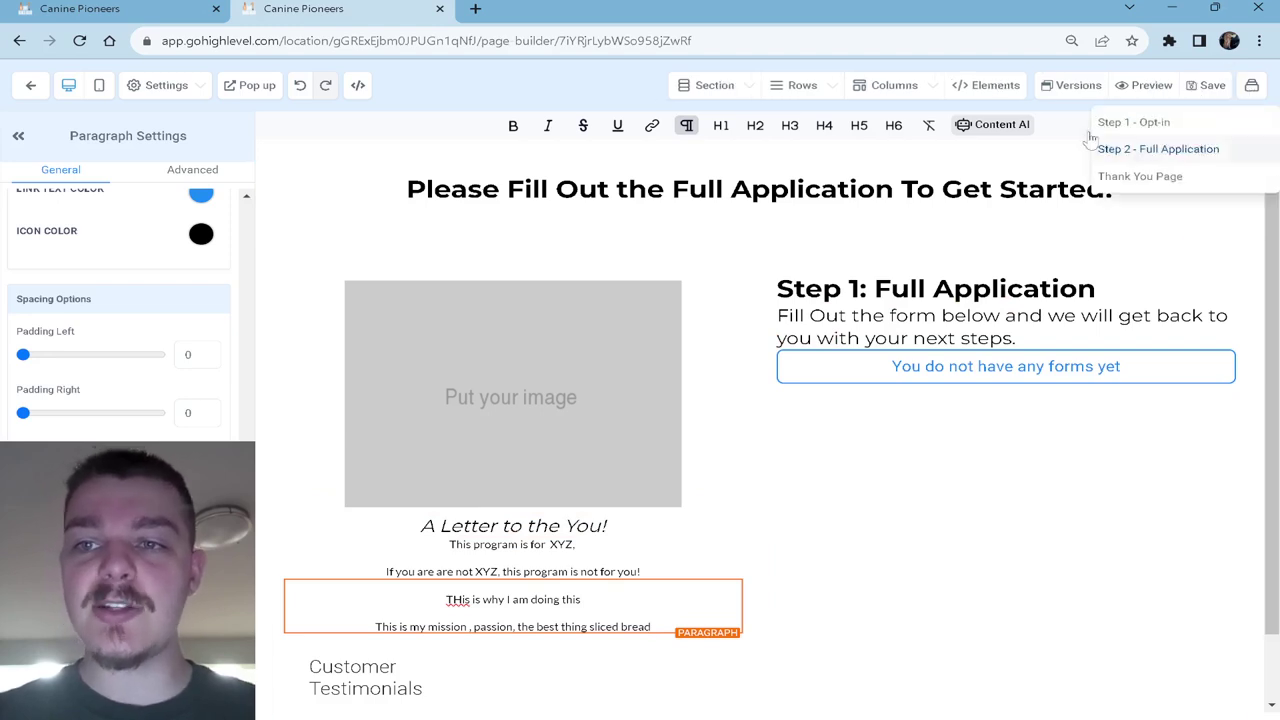
left_click(1133, 123)
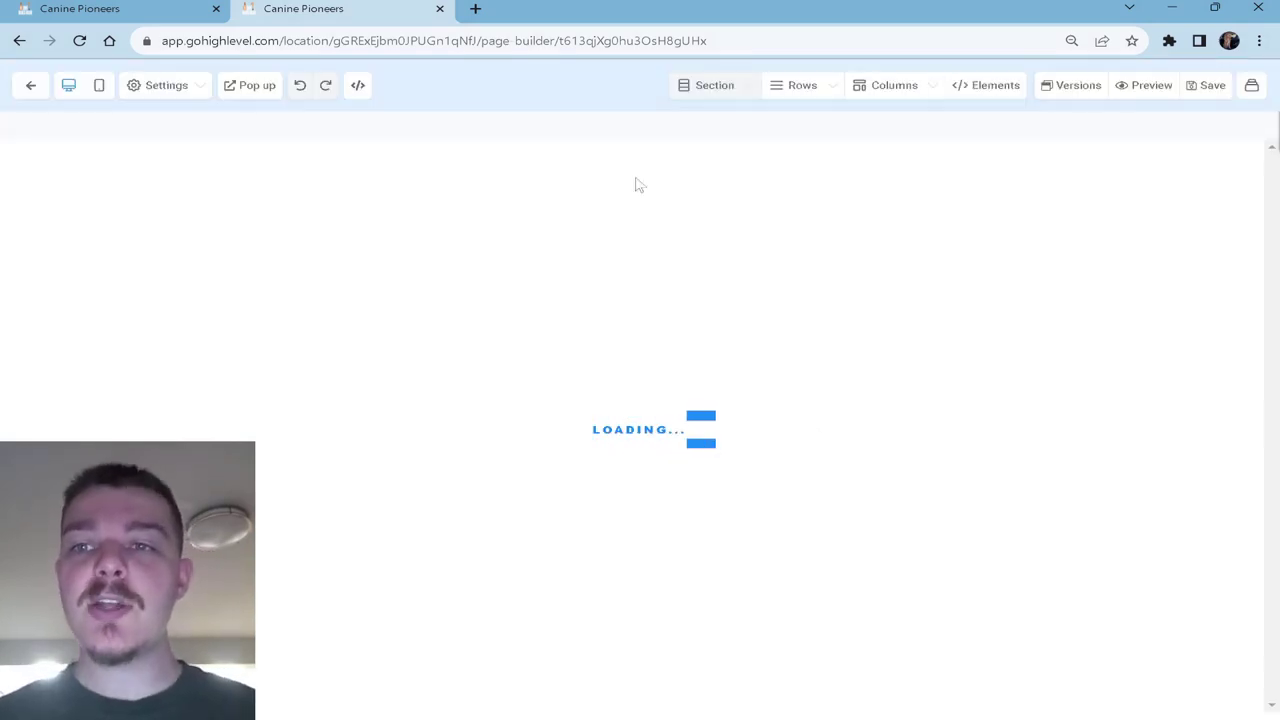
Step: Add a section with a one-column row to the opt-in page and place a headline in it
left_click(979, 180)
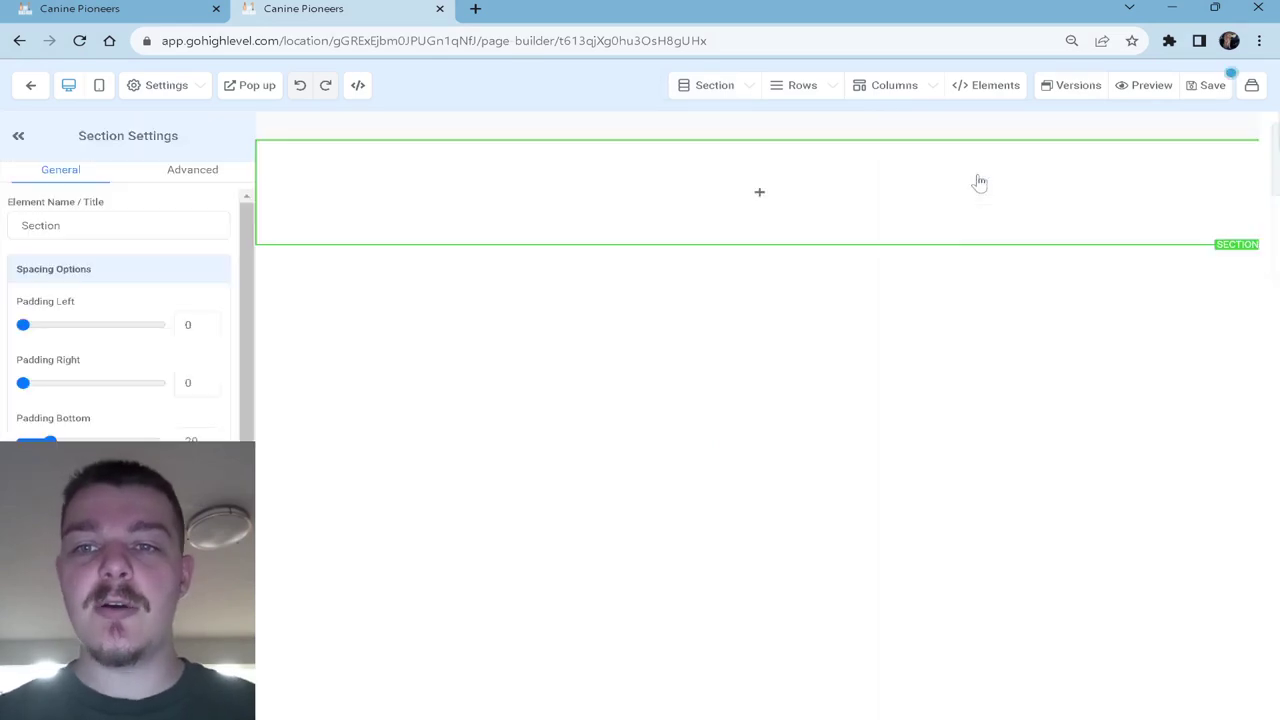
left_click(770, 199)
left_click(1100, 205)
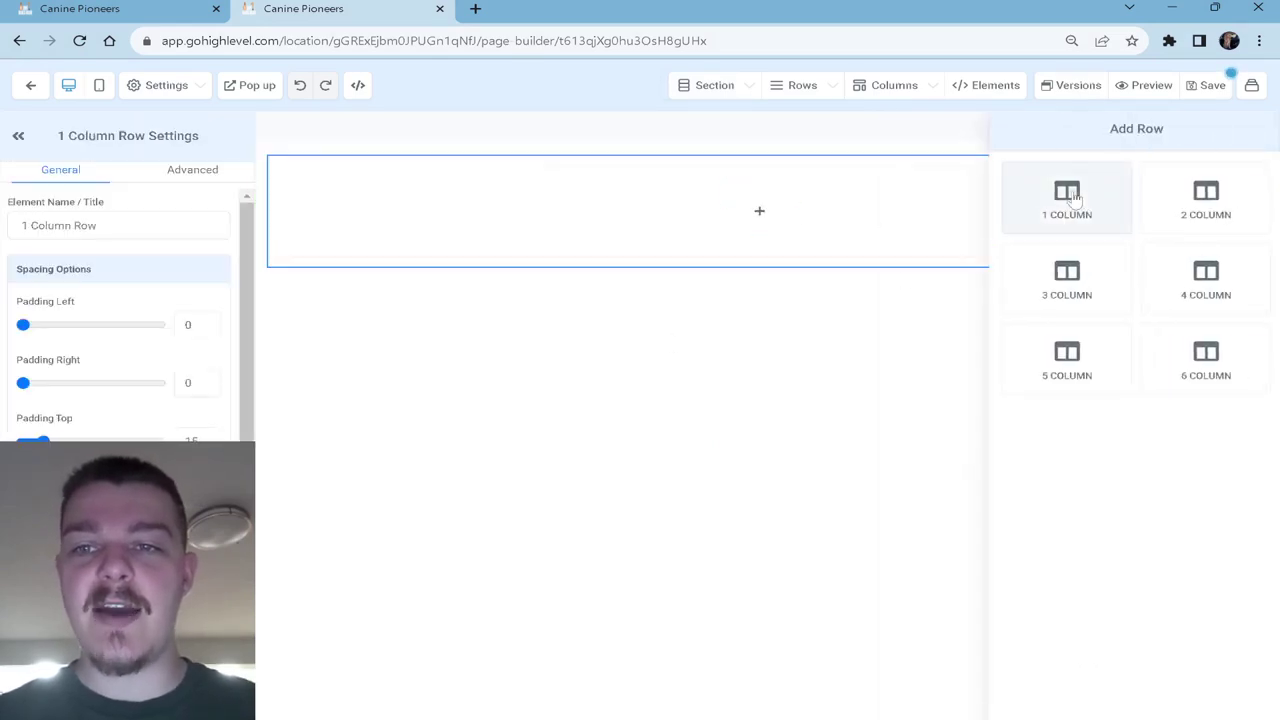
left_click(782, 213)
left_click(975, 235)
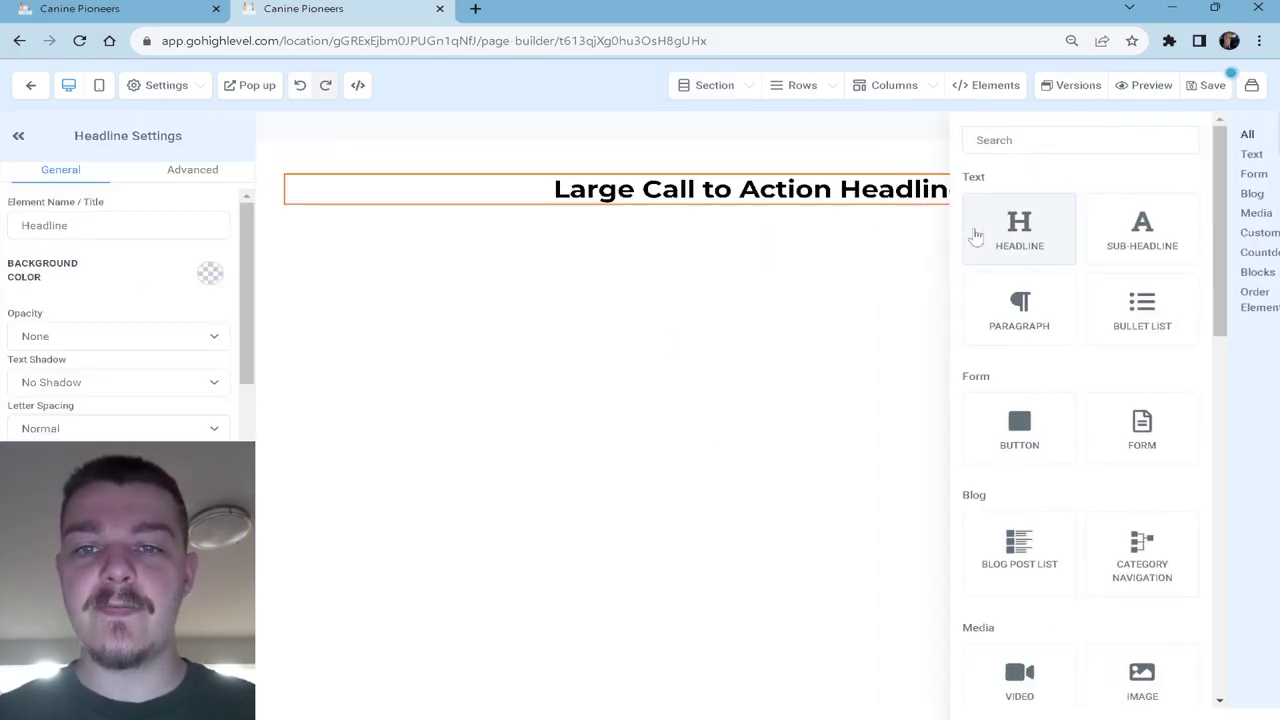
Step: Replace the opt-in page's placeholder headline with "How to Sovle Your Problem"
triple_click(808, 187)
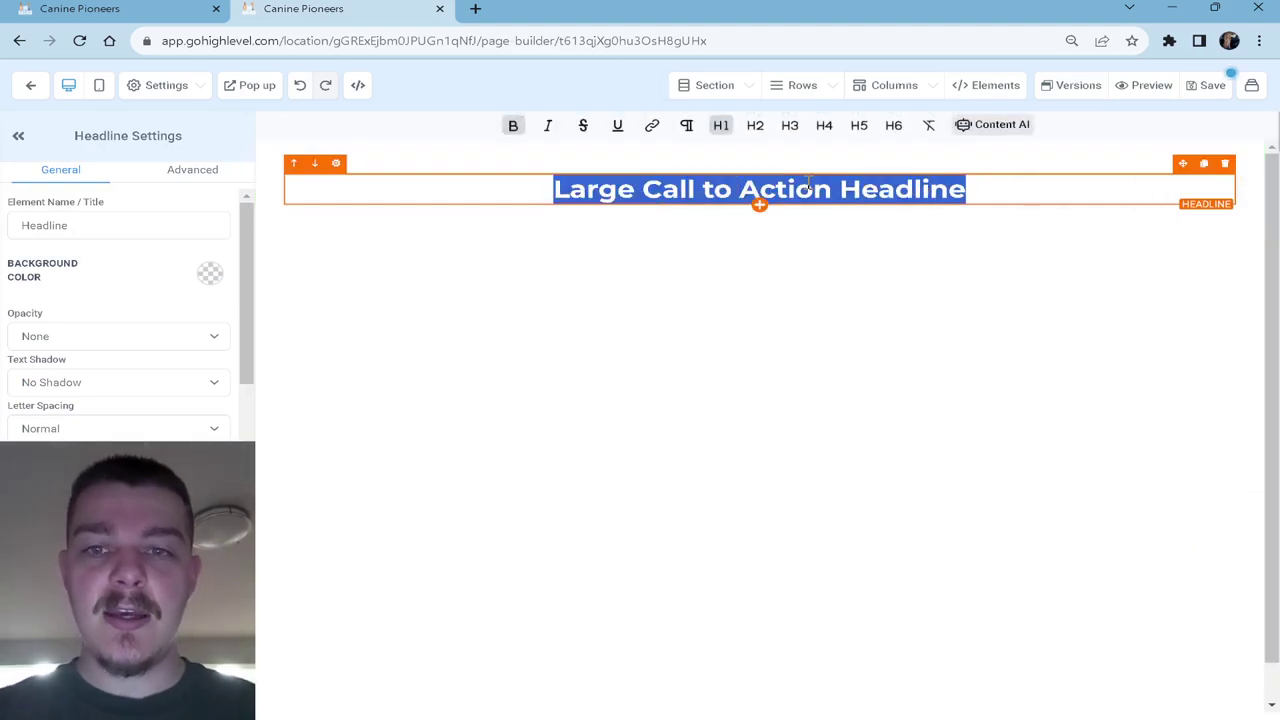
type("HOw")
key("BackSpace")
key("BackSpace")
type("ow to")
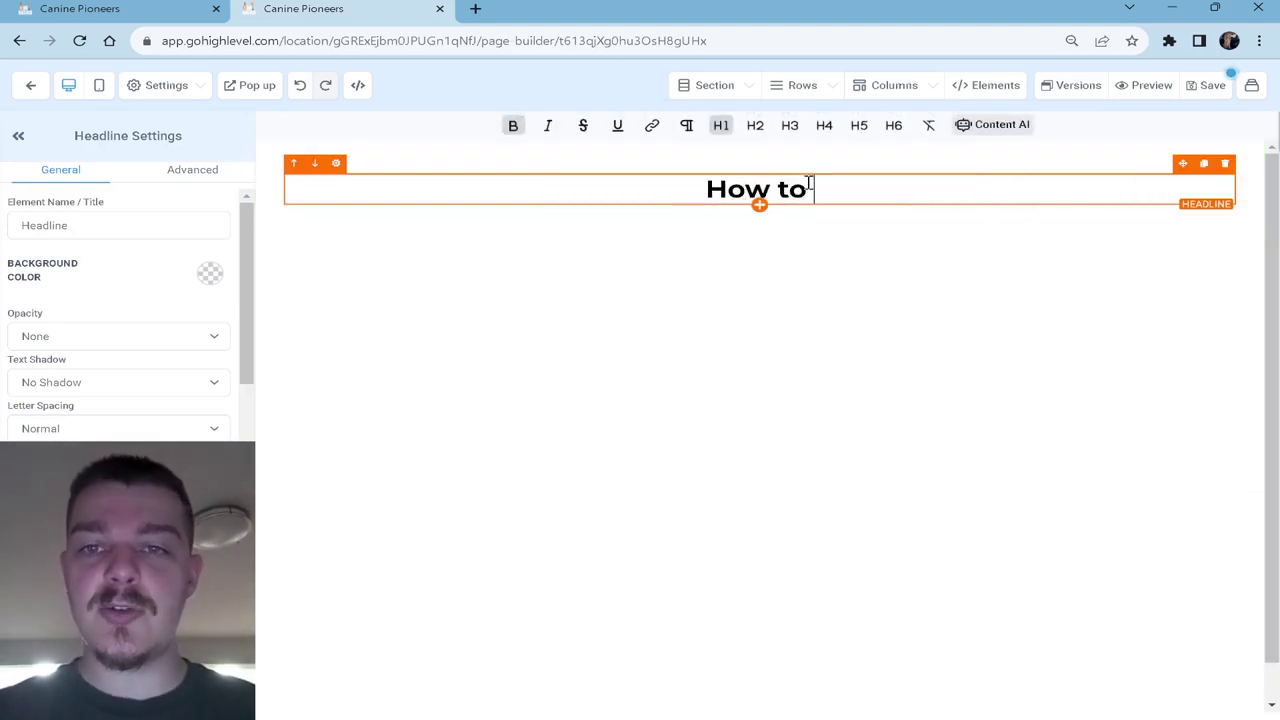
type(" SOlv")
key("BackSpace")
key("BackSpace")
key("BackSpace")
type("ovle ")
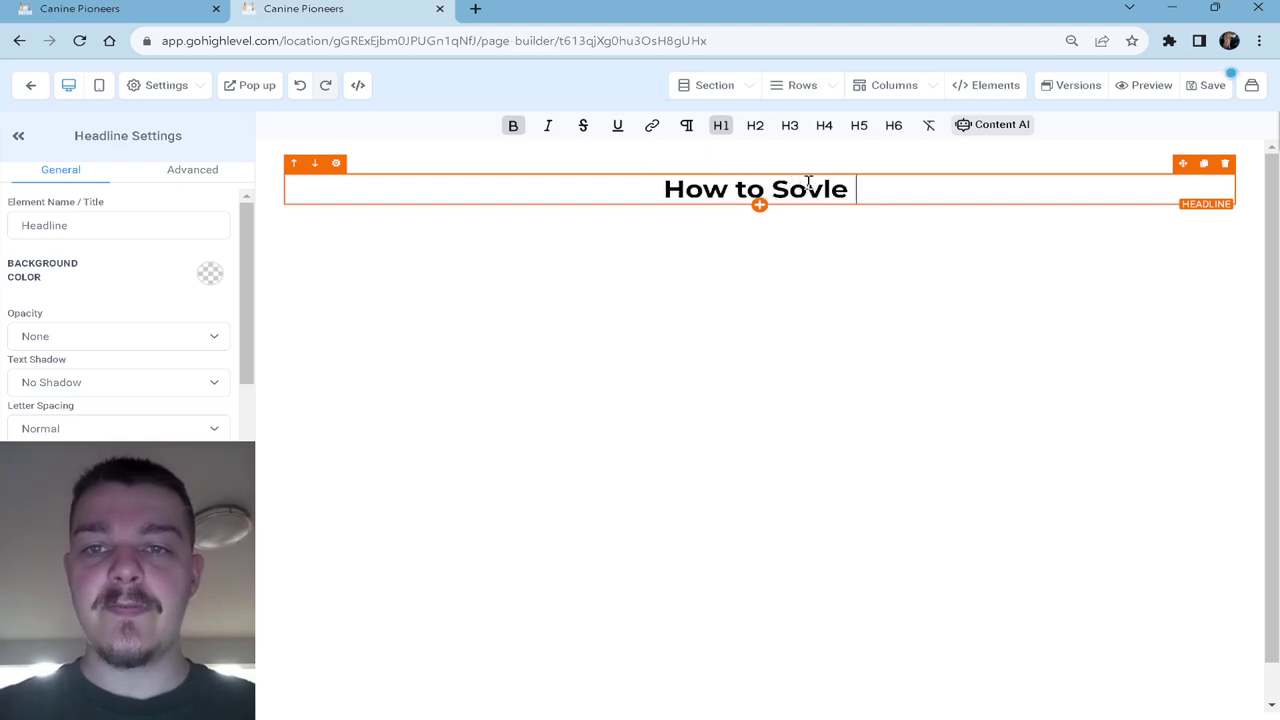
type("Your Problem")
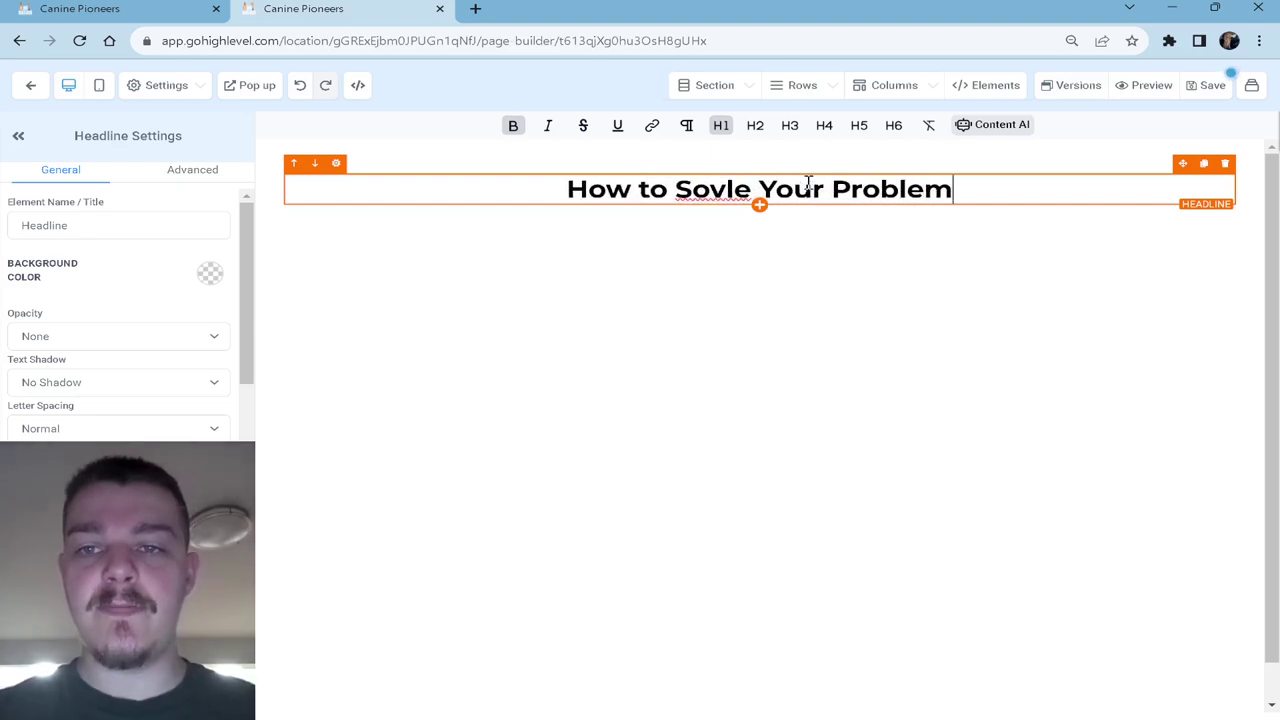
Step: Extend the opt-in headline with the words "without That Paintful Thing"
type(" wihtout")
key("BackSpace")
key("BackSpace")
key("BackSpace")
key("BackSpace")
key("BackSpace")
type("t")
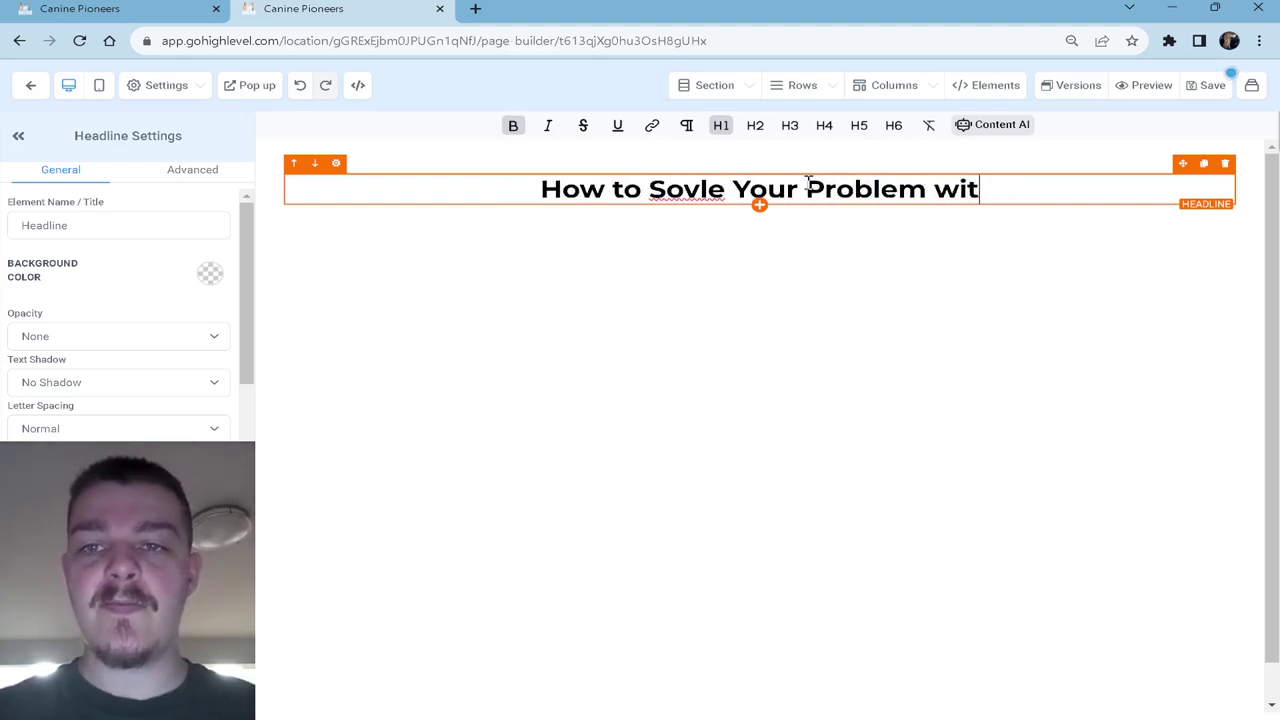
type("hotu")
key("BackSpace")
key("BackSpace")
type("ut That")
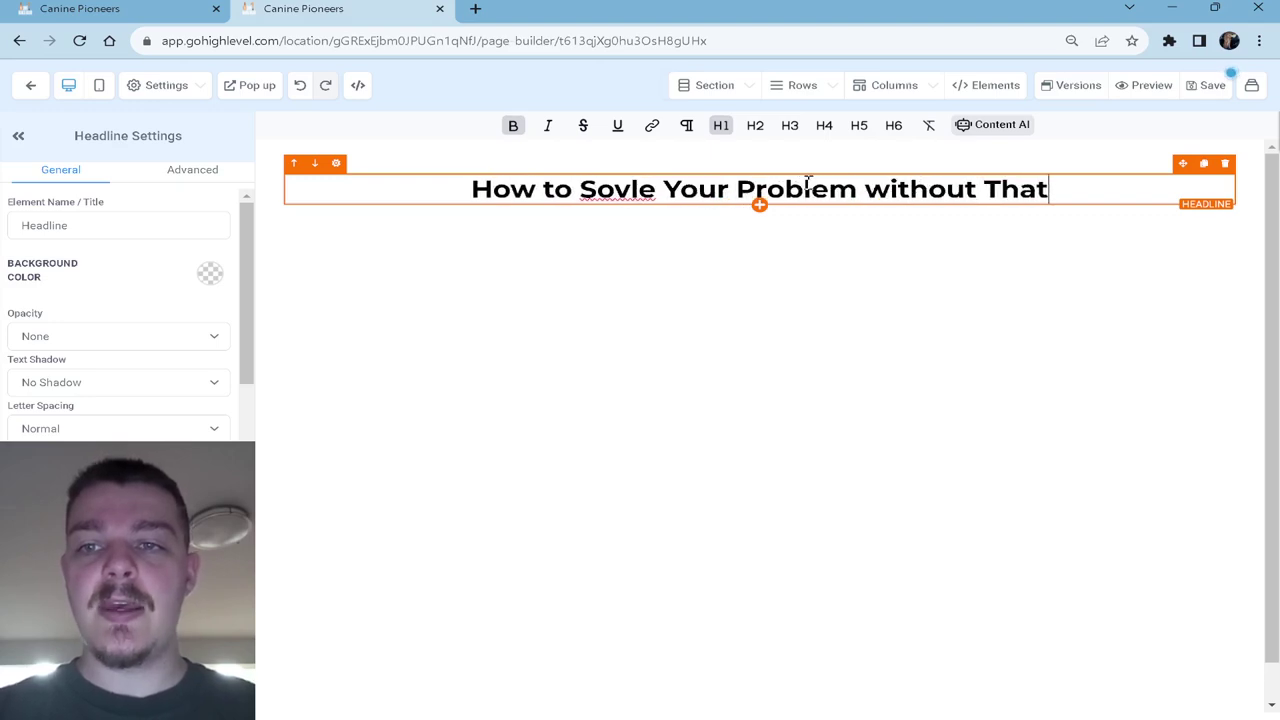
type(" Paintful Thing")
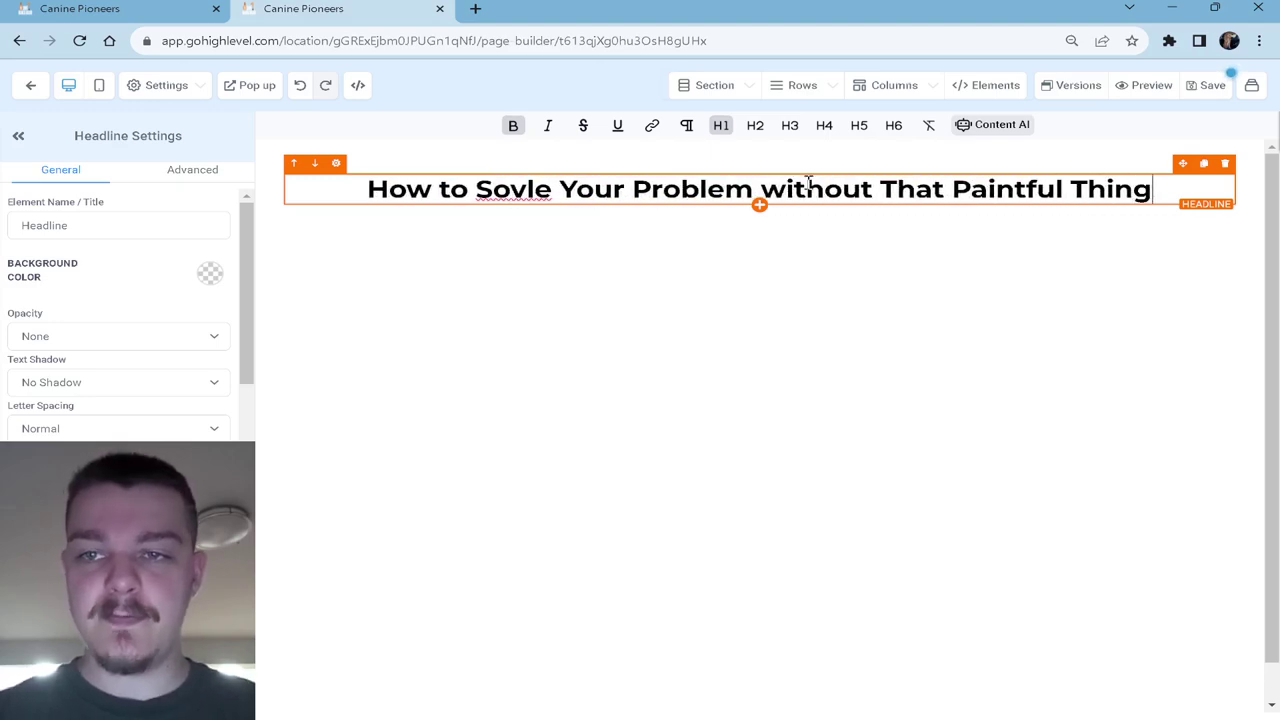
Step: Correct the misspelled words in the opt-in headline to read "Solve" and "Painful"
left_click(537, 193)
key("BackSpace")
key("BackSpace")
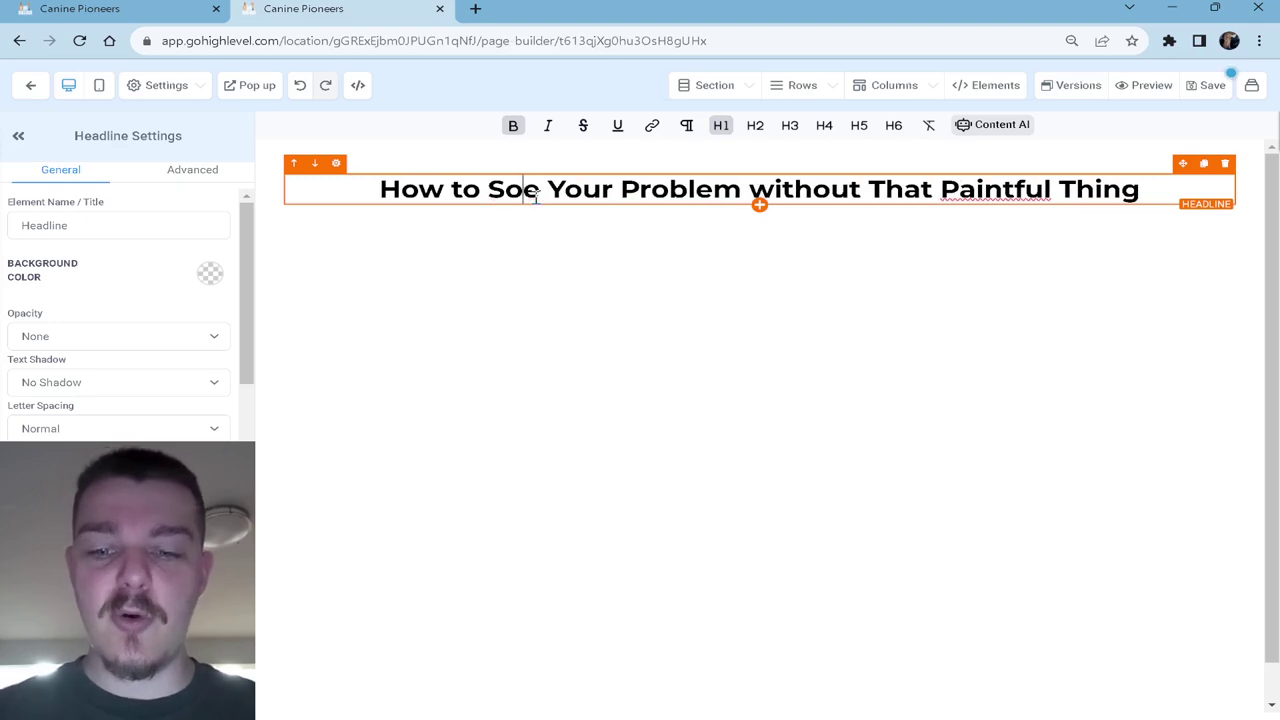
type("lv")
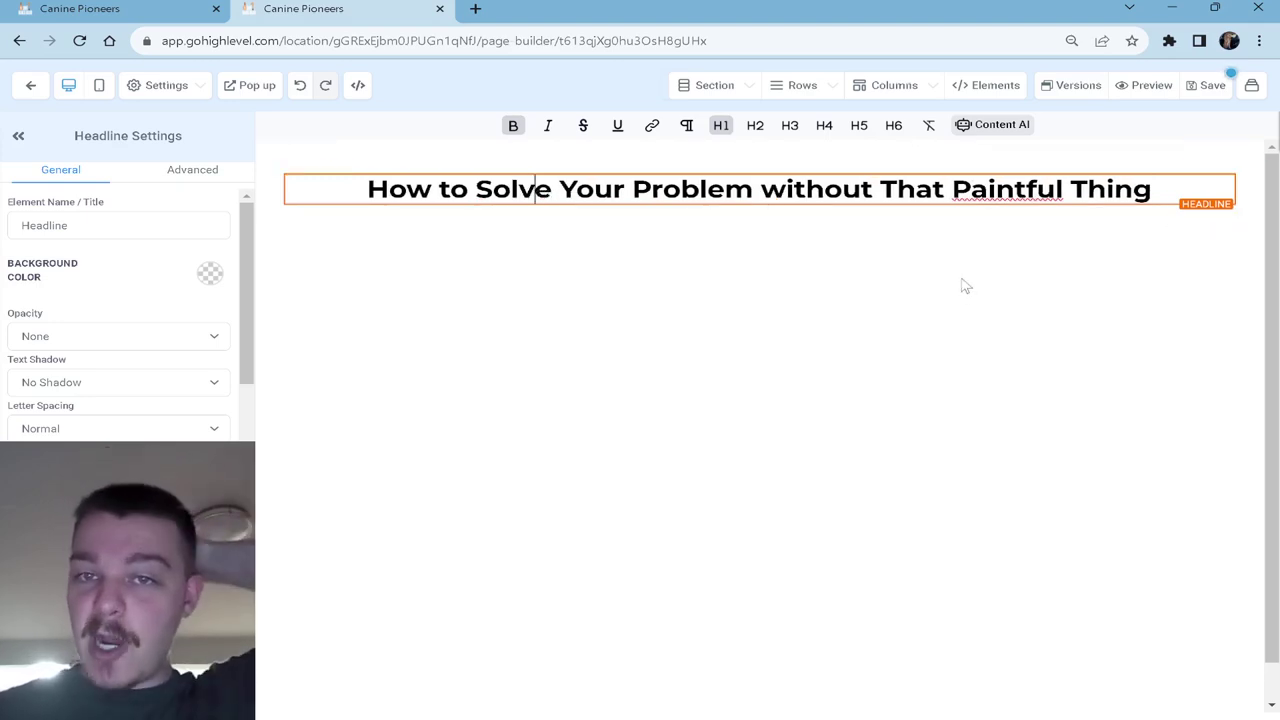
double_click(995, 188)
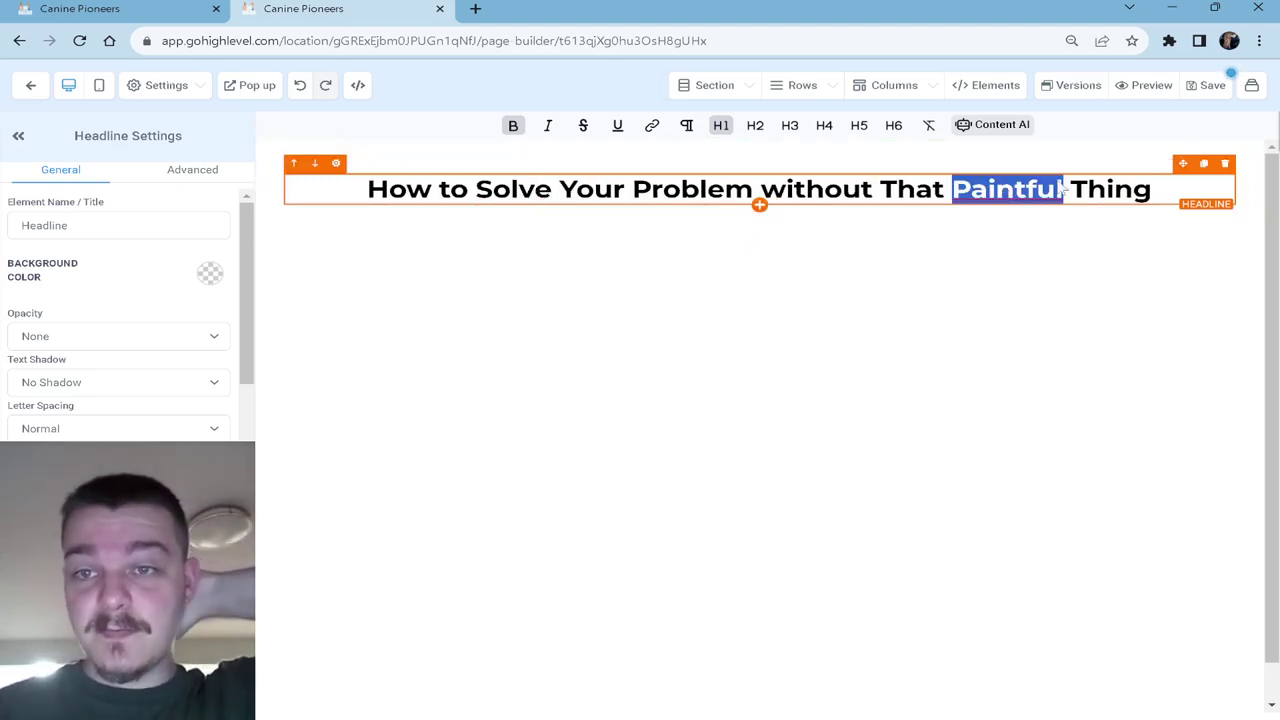
left_click(1015, 190)
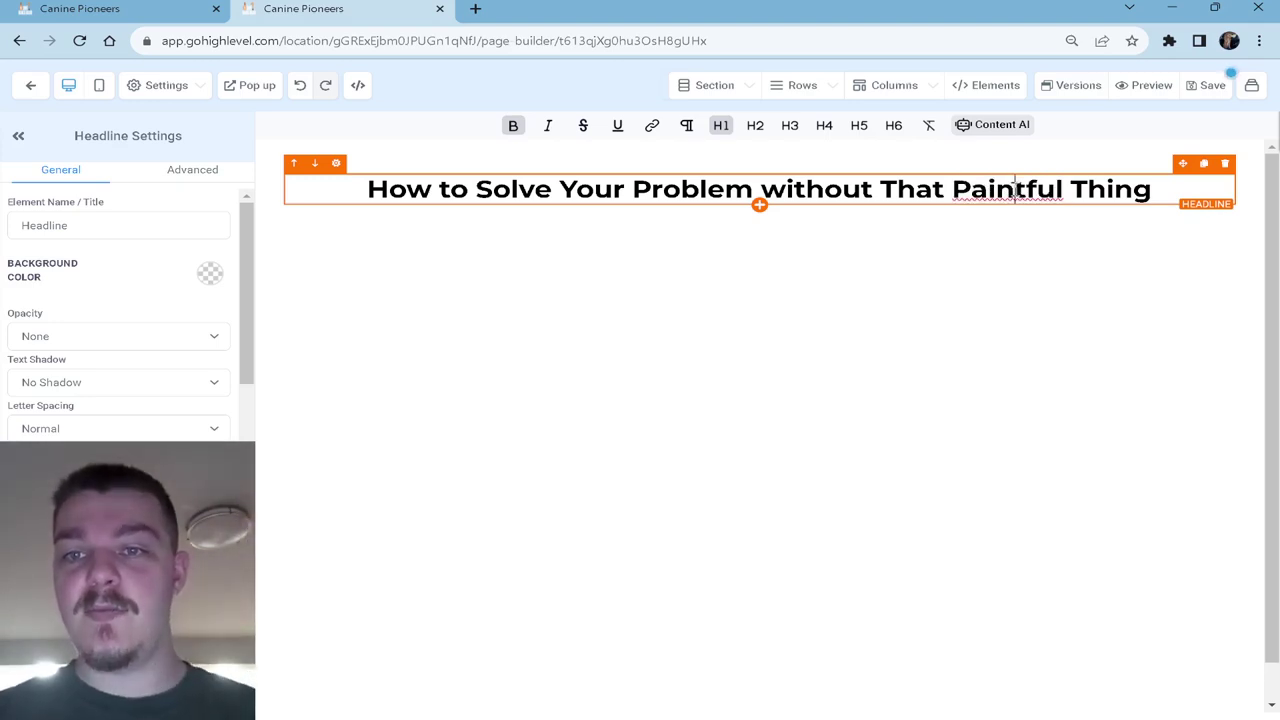
key("BackSpace")
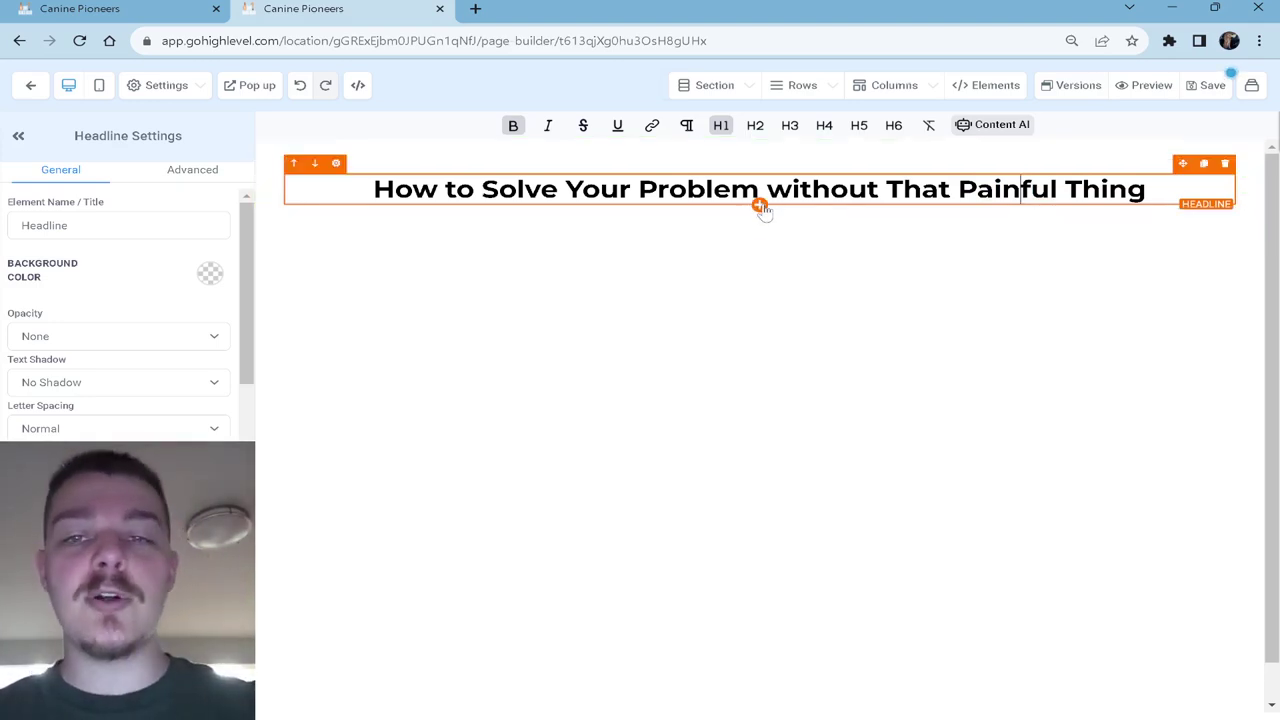
Step: Add a video element below the opt-in headline and enlarge the headline's text so it runs over two lines
left_click(760, 206)
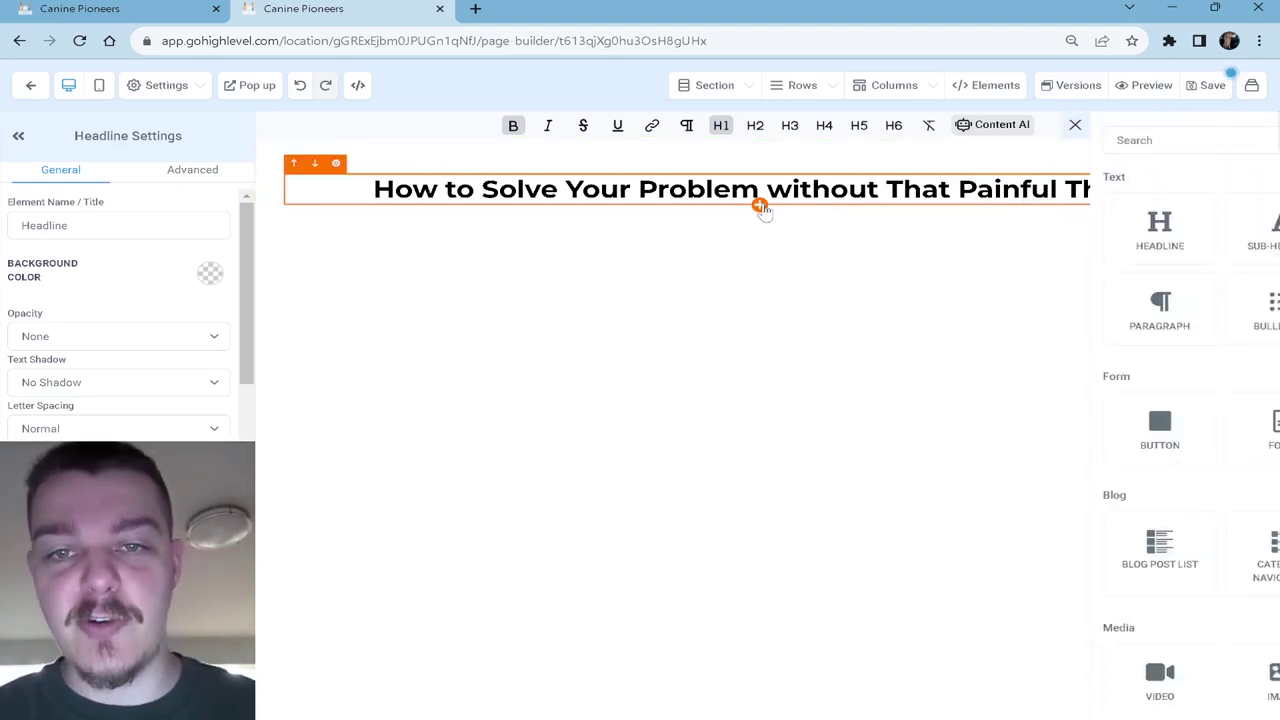
scroll(1063, 389, "down", 3)
scroll(1063, 389, "down", 1)
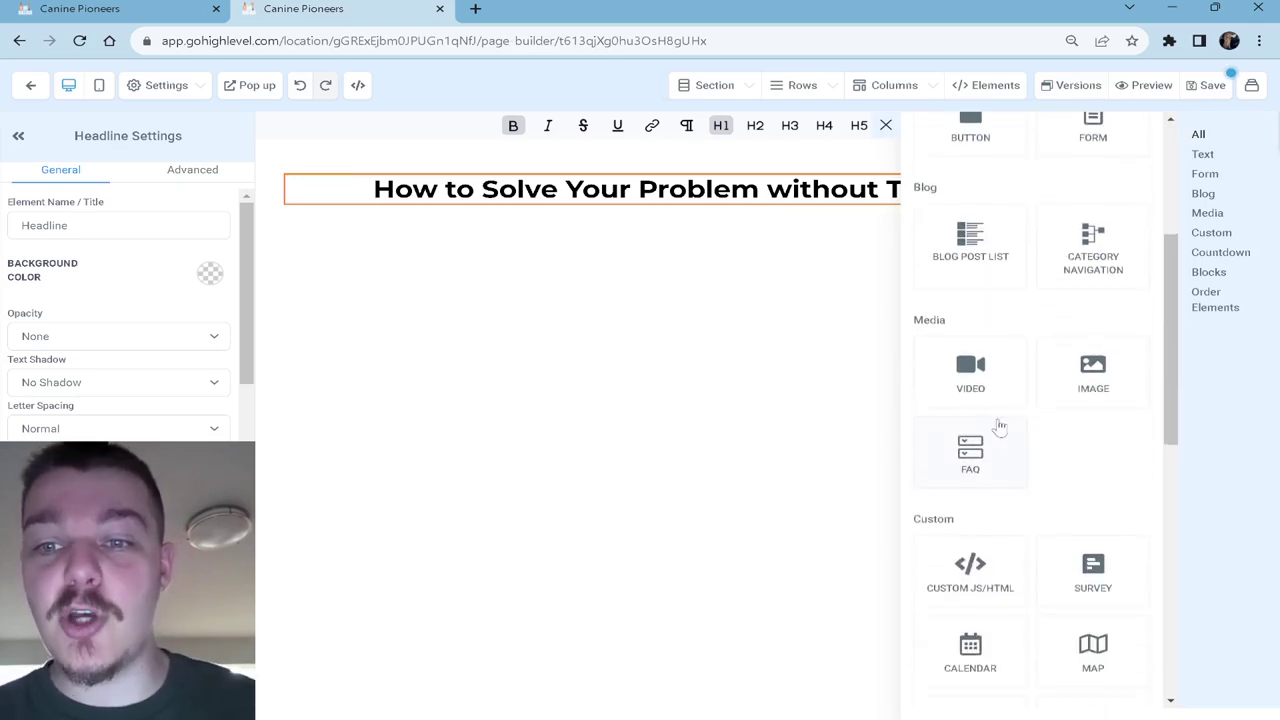
left_click(971, 382)
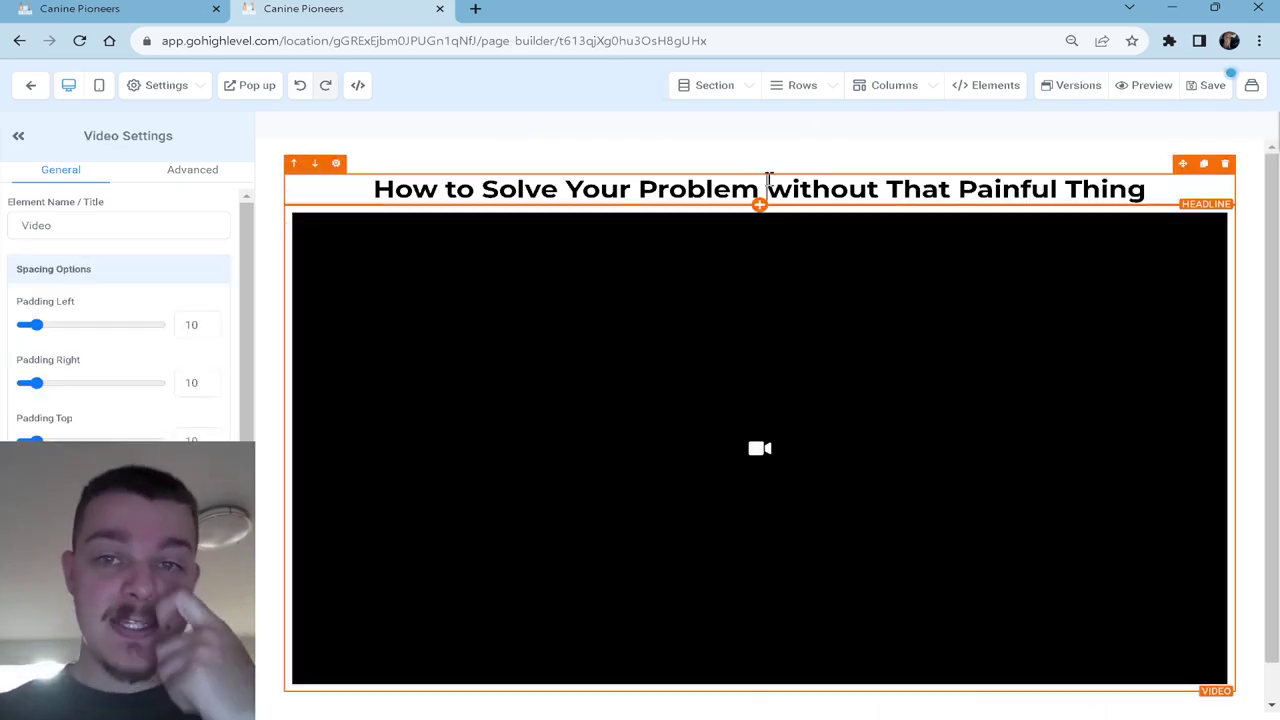
left_click(768, 186)
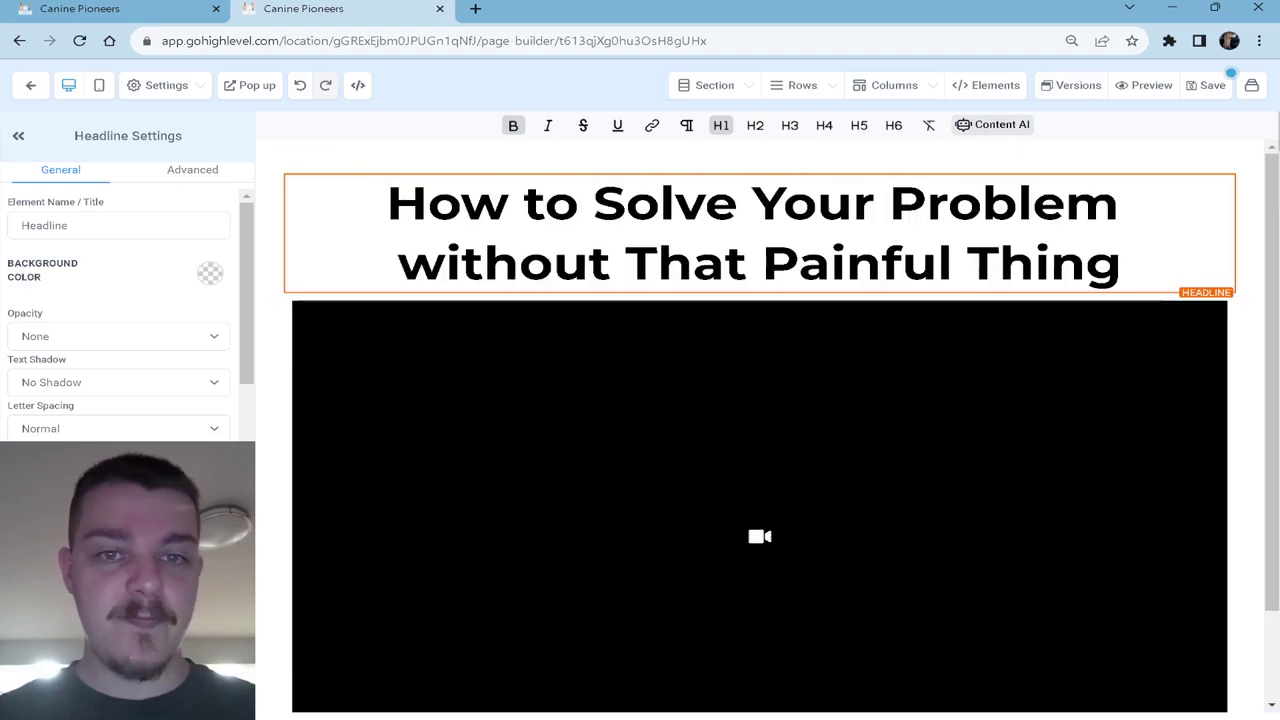
left_click(851, 520)
Step: Add a button element directly below the video on the opt-in page
scroll(838, 414, "down", 1)
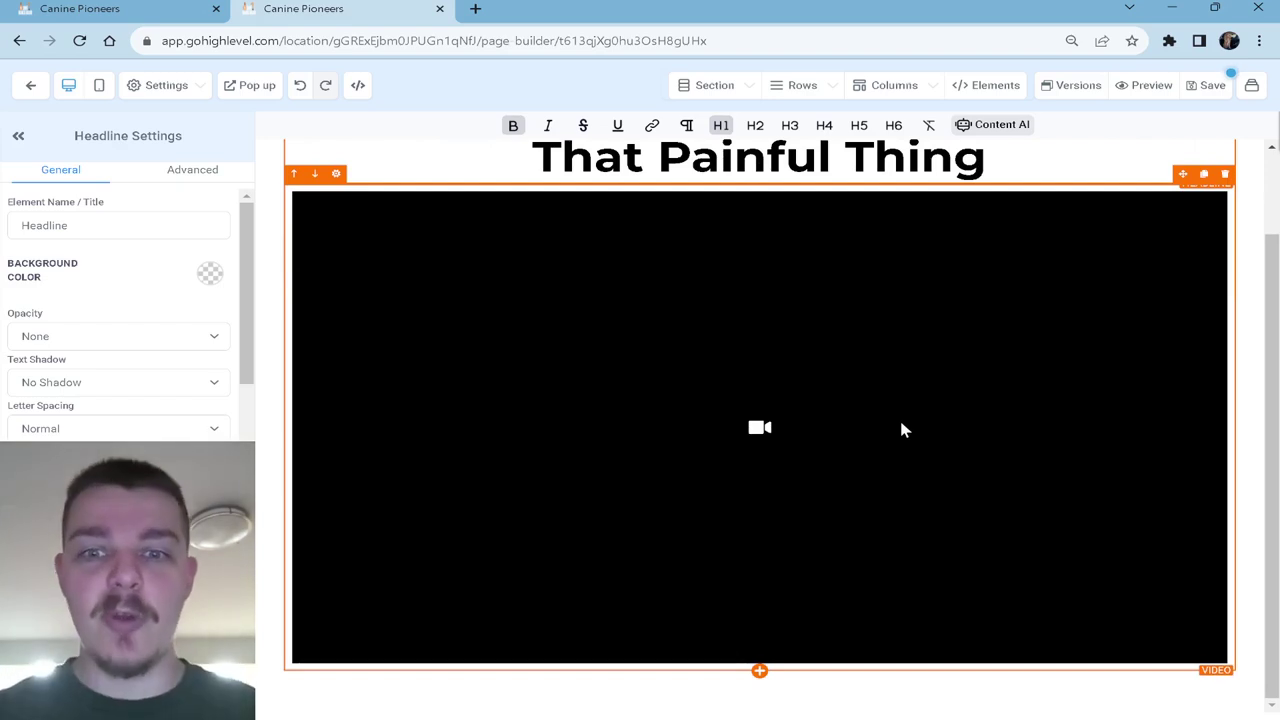
left_click(759, 670)
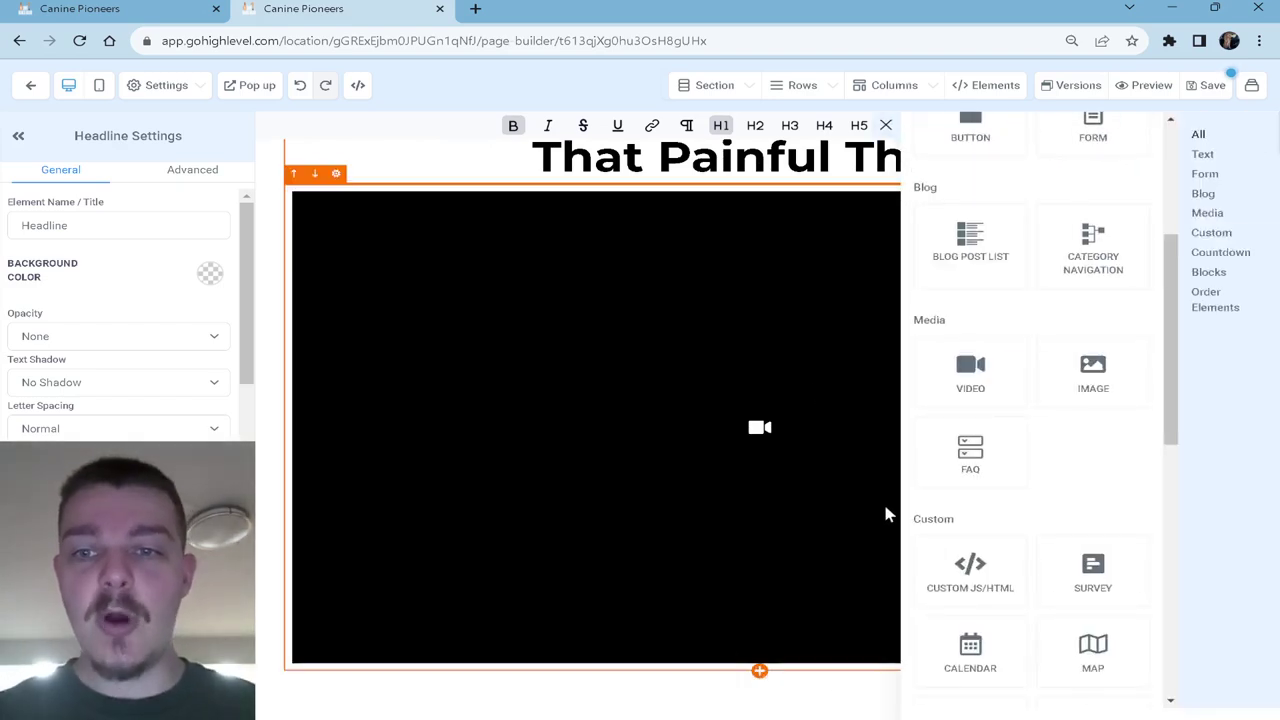
scroll(1103, 402, "up", 3)
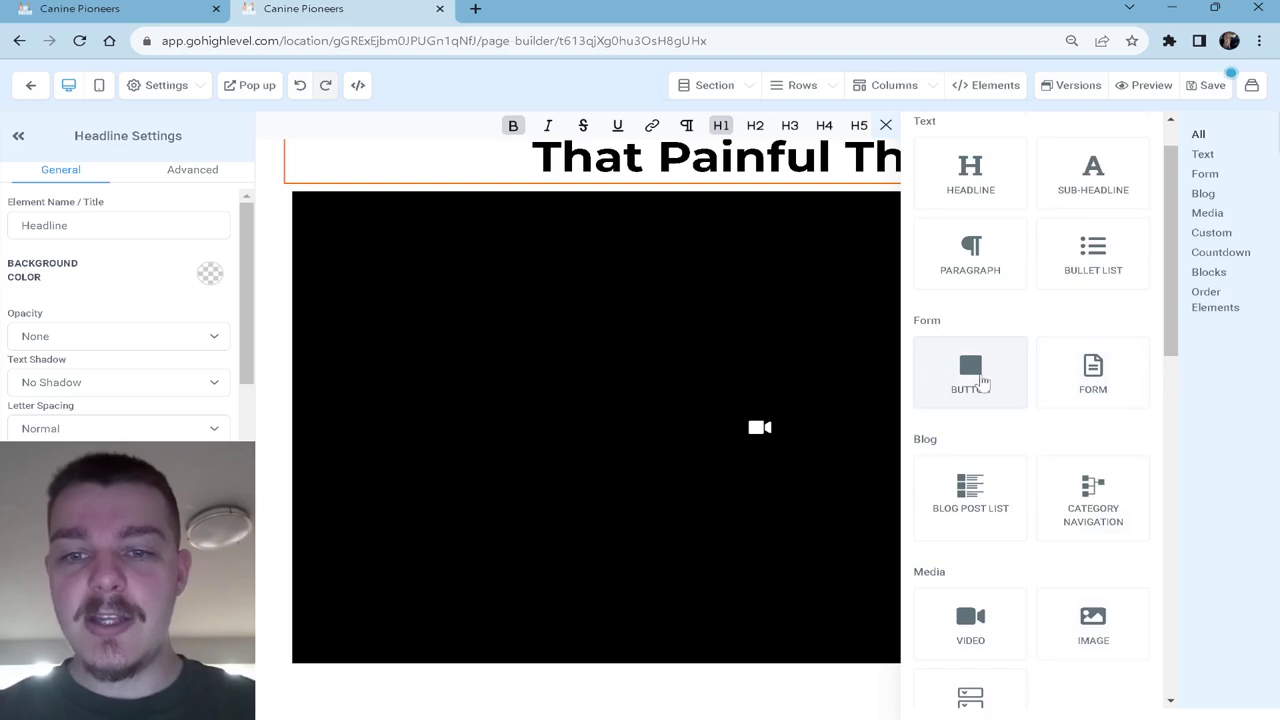
left_click(970, 368)
Step: Apply the red button theme to the sign-up button below the video
left_click(126, 169)
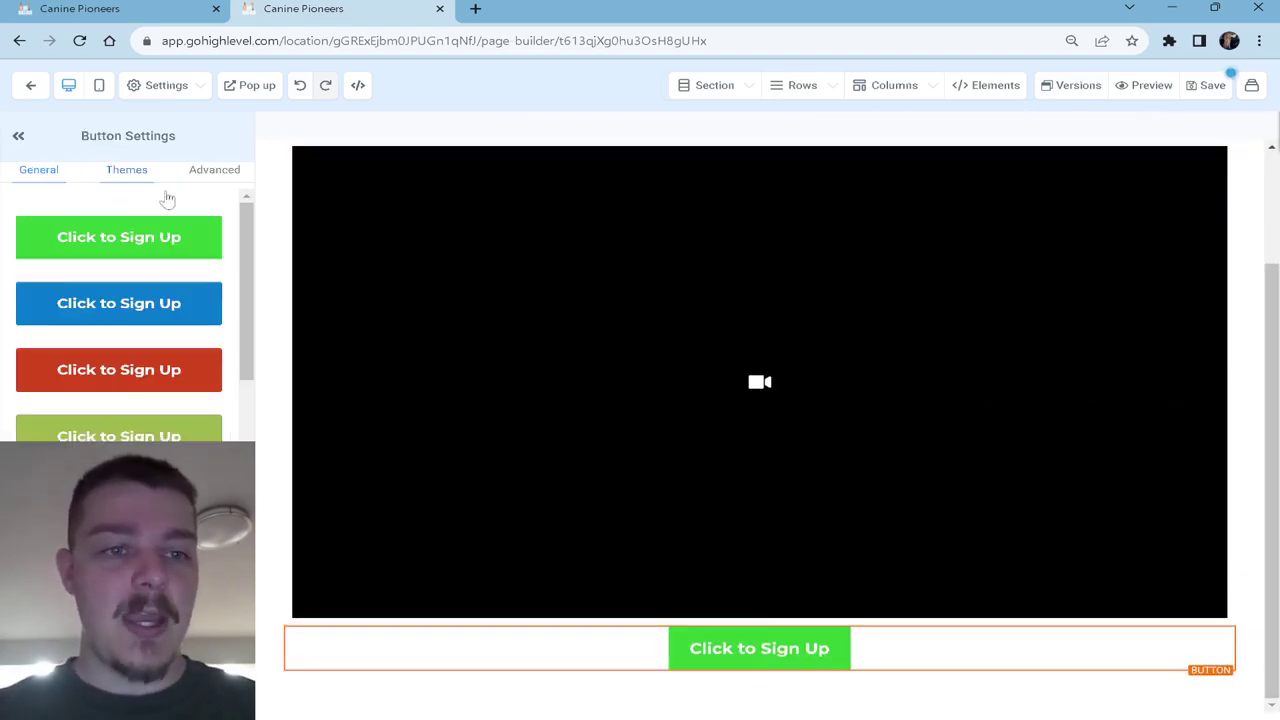
scroll(119, 320, "down", 5)
scroll(119, 315, "down", 3)
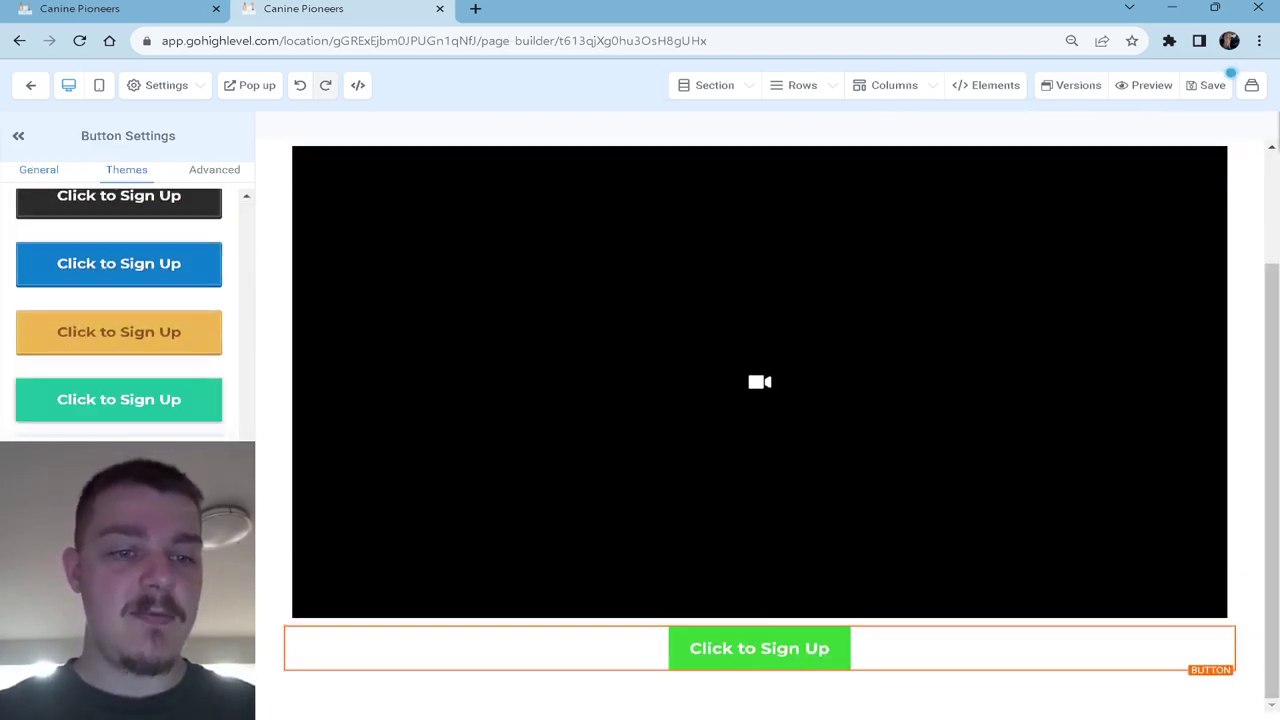
left_click(119, 467)
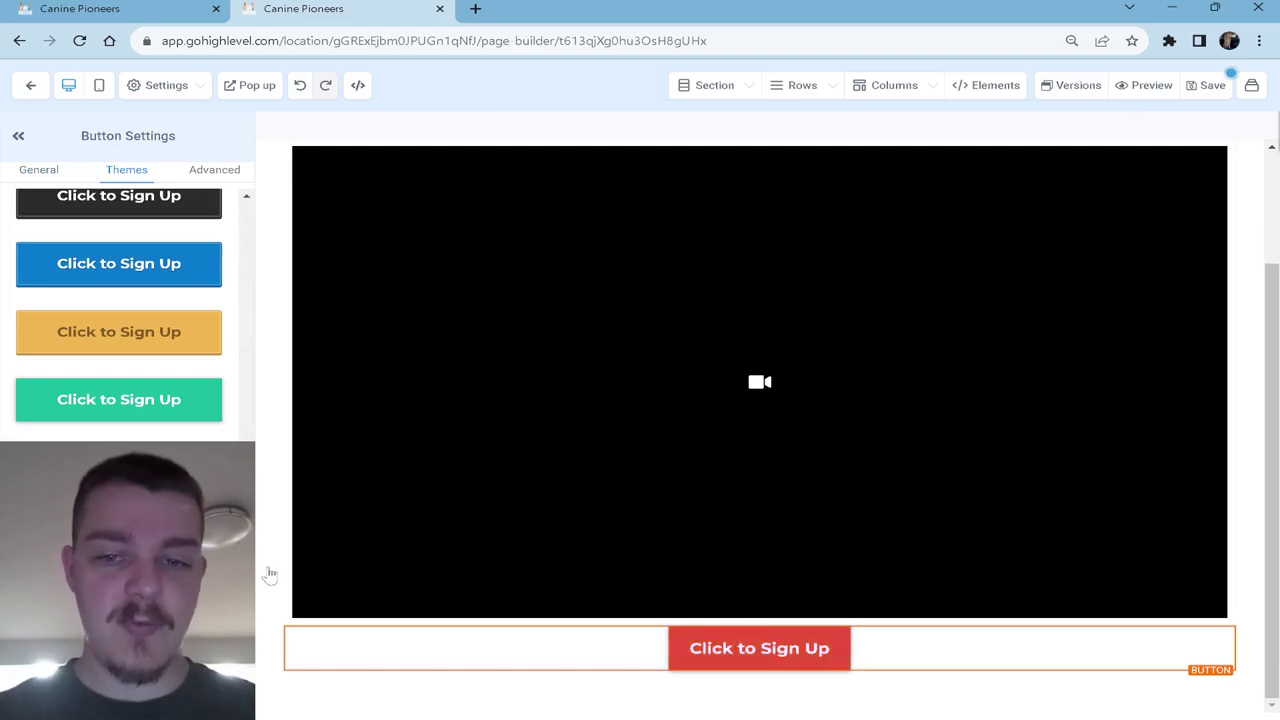
Step: Change the red button's text to "Apply Now for Training!"
left_click(58, 175)
scroll(151, 437, "down", 1)
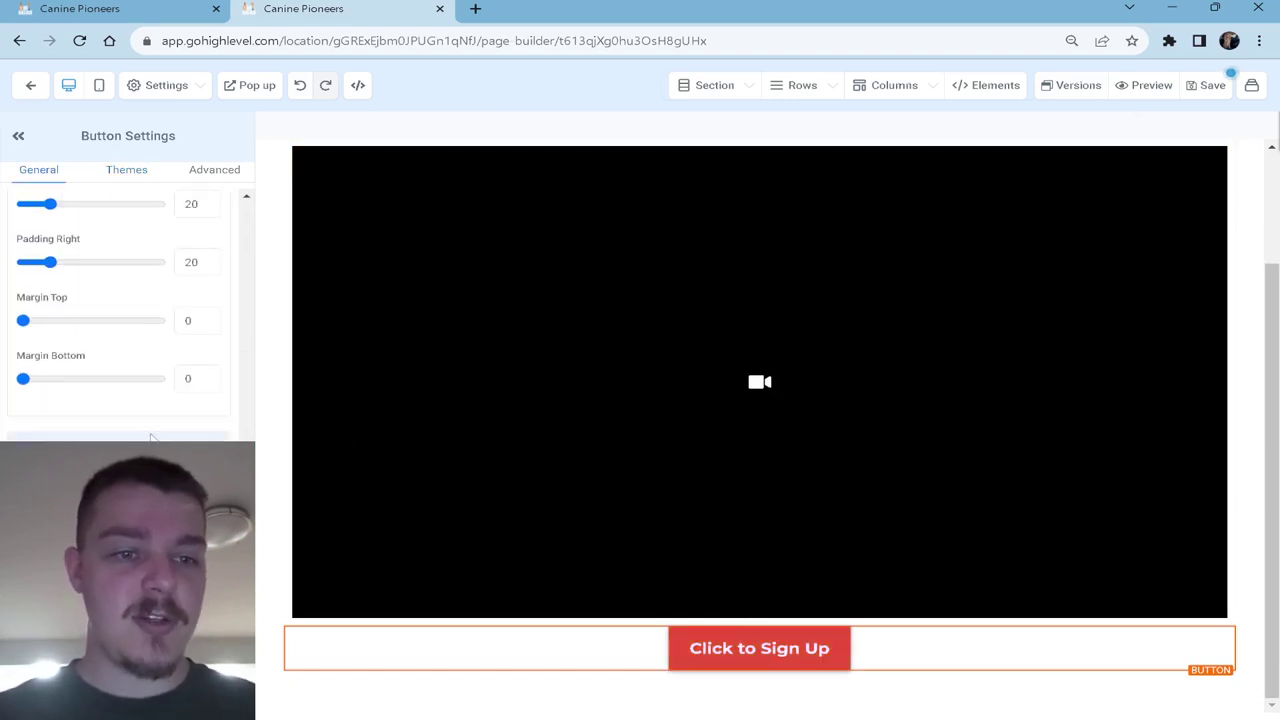
type("Apply")
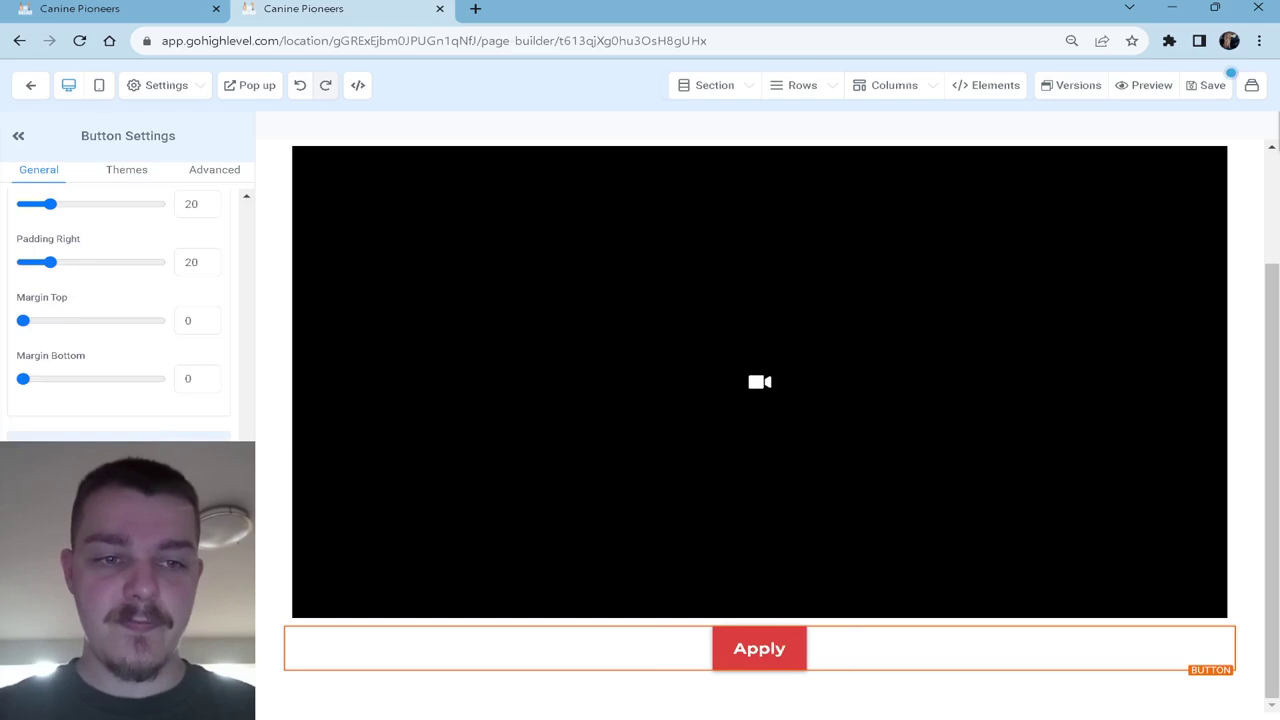
type(" Now for Training!")
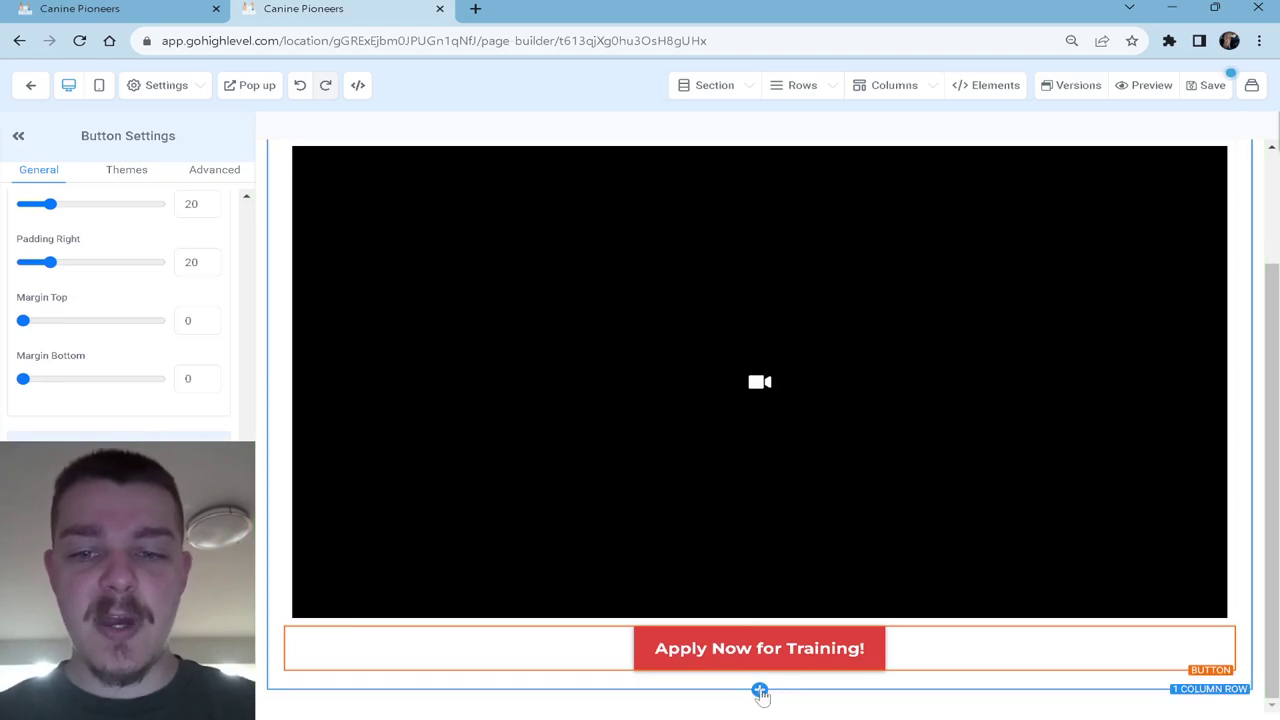
Step: Add a three-column row beneath the row that holds the training button
left_click(760, 690)
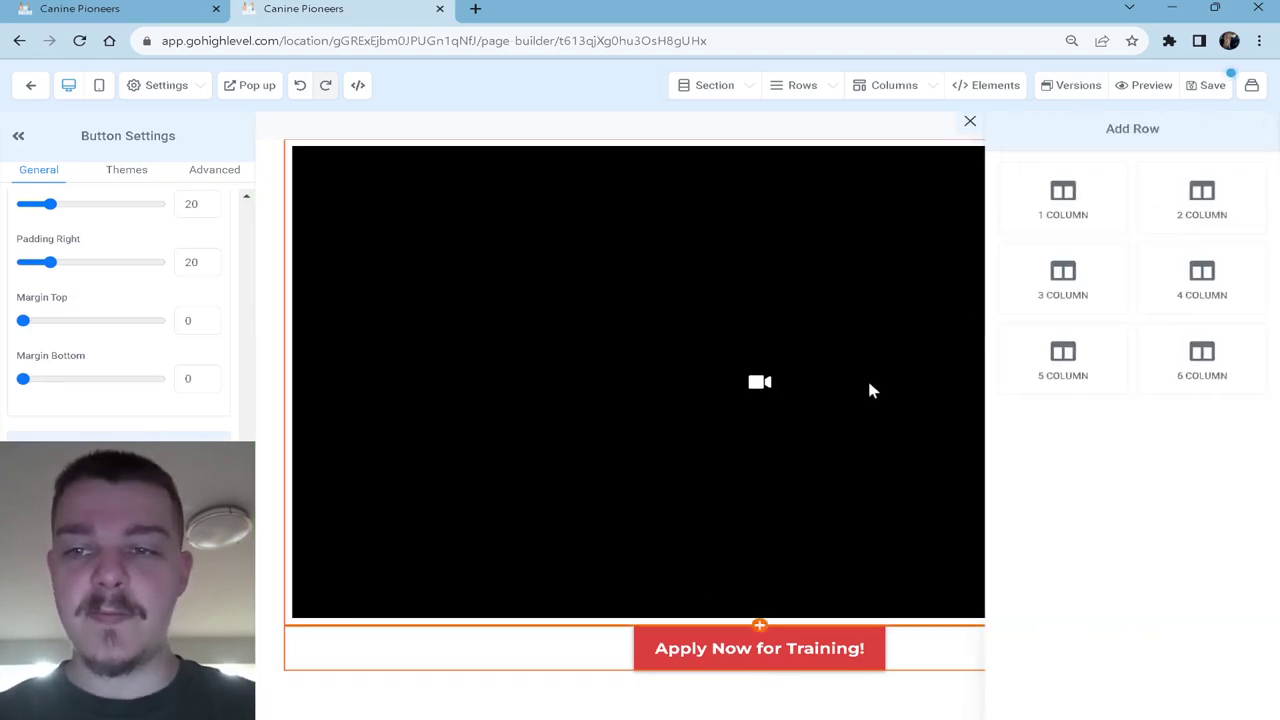
left_click(1078, 284)
scroll(760, 520, "down", 1)
Step: Place a Reviews element in each of the three columns of the row below the button
left_click(431, 632)
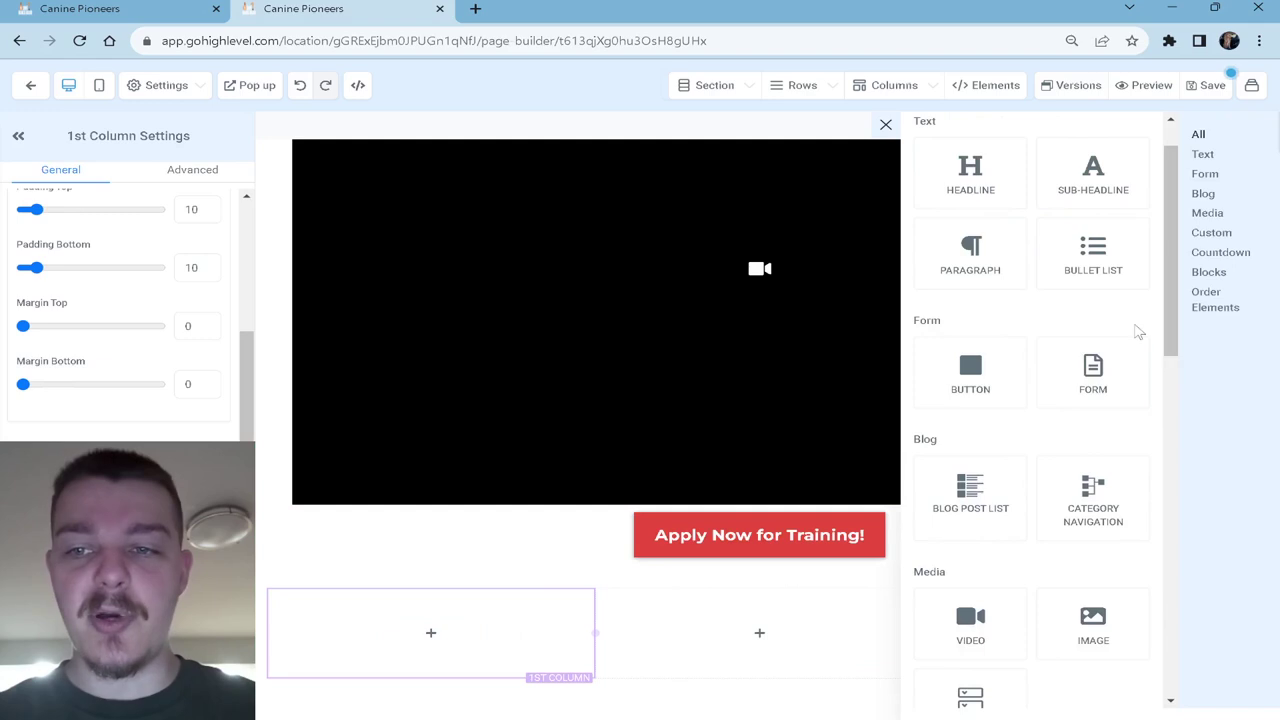
scroll(1137, 339, "down", 1)
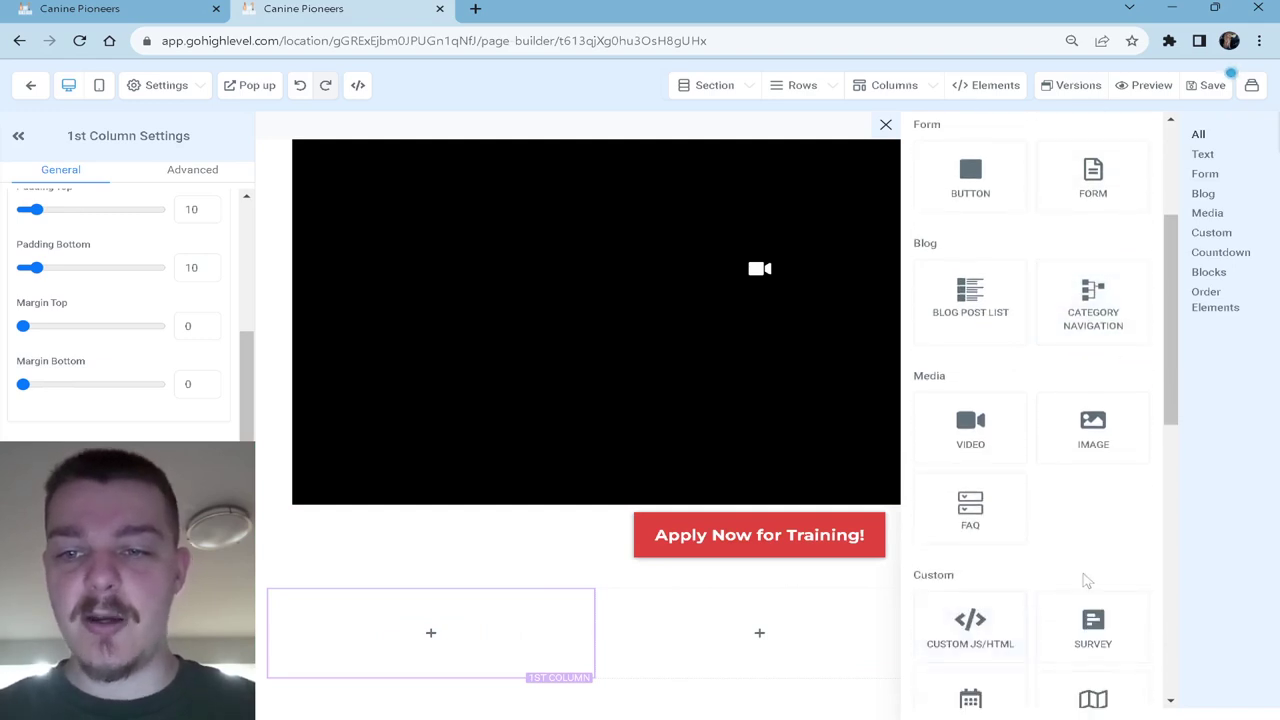
scroll(1086, 583, "down", 2)
left_click(1135, 571)
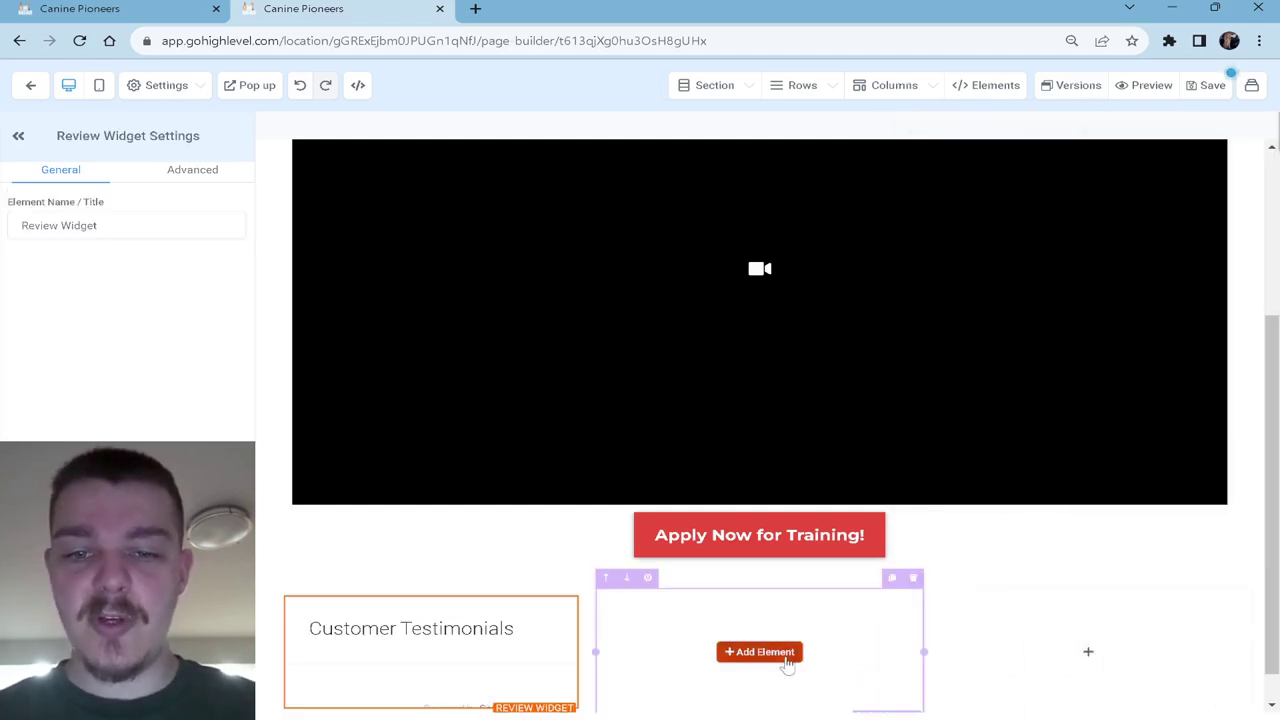
left_click(785, 655)
scroll(1060, 562, "down", 5)
scroll(1080, 560, "up", 3)
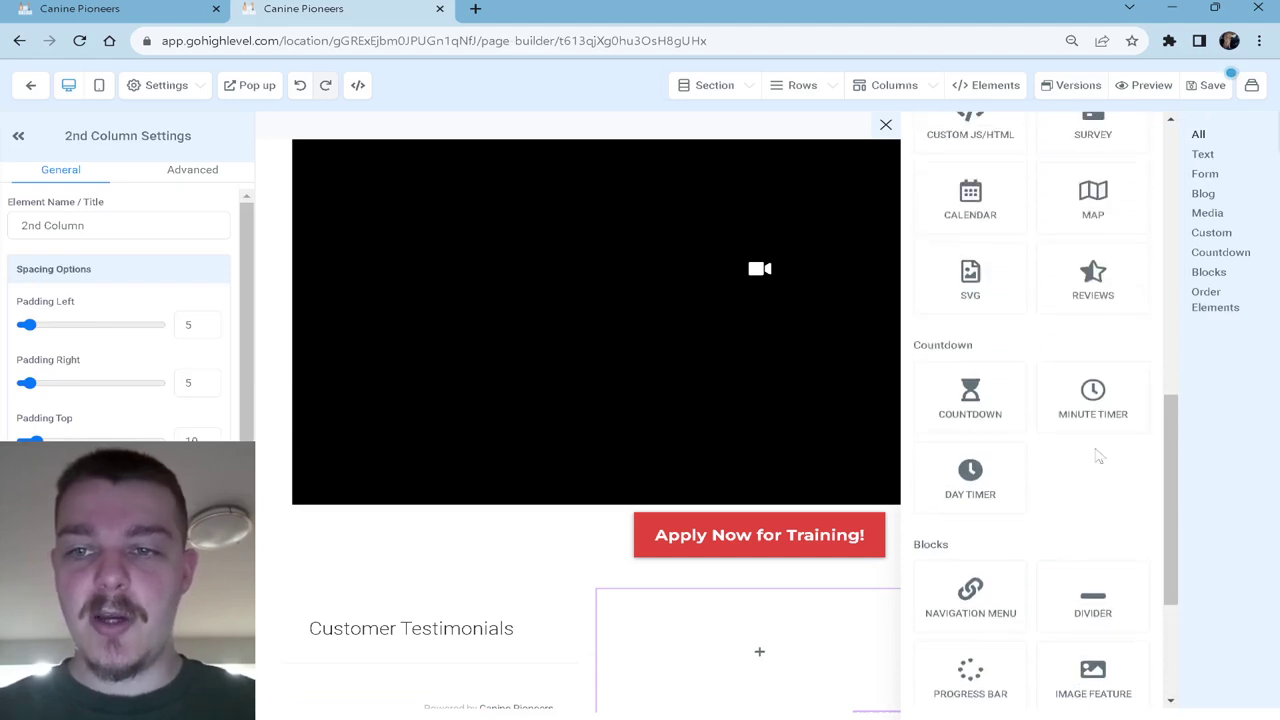
left_click(1092, 300)
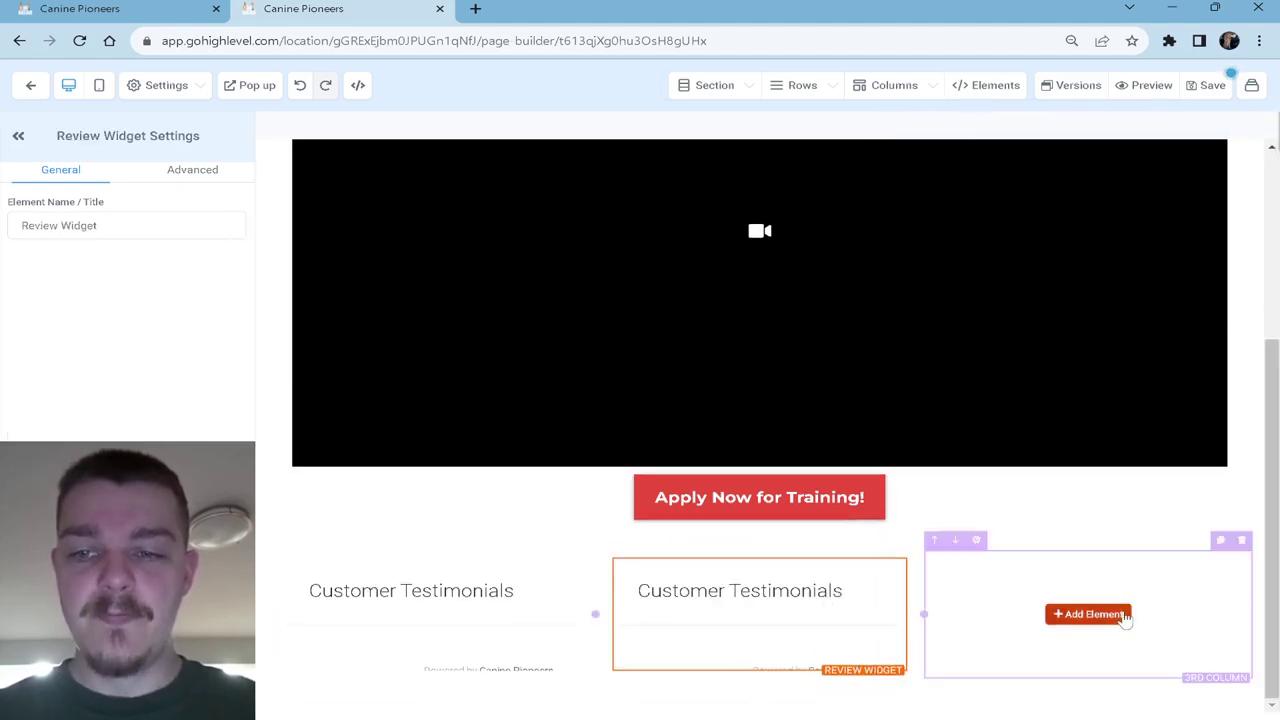
left_click(1118, 616)
left_click(1118, 303)
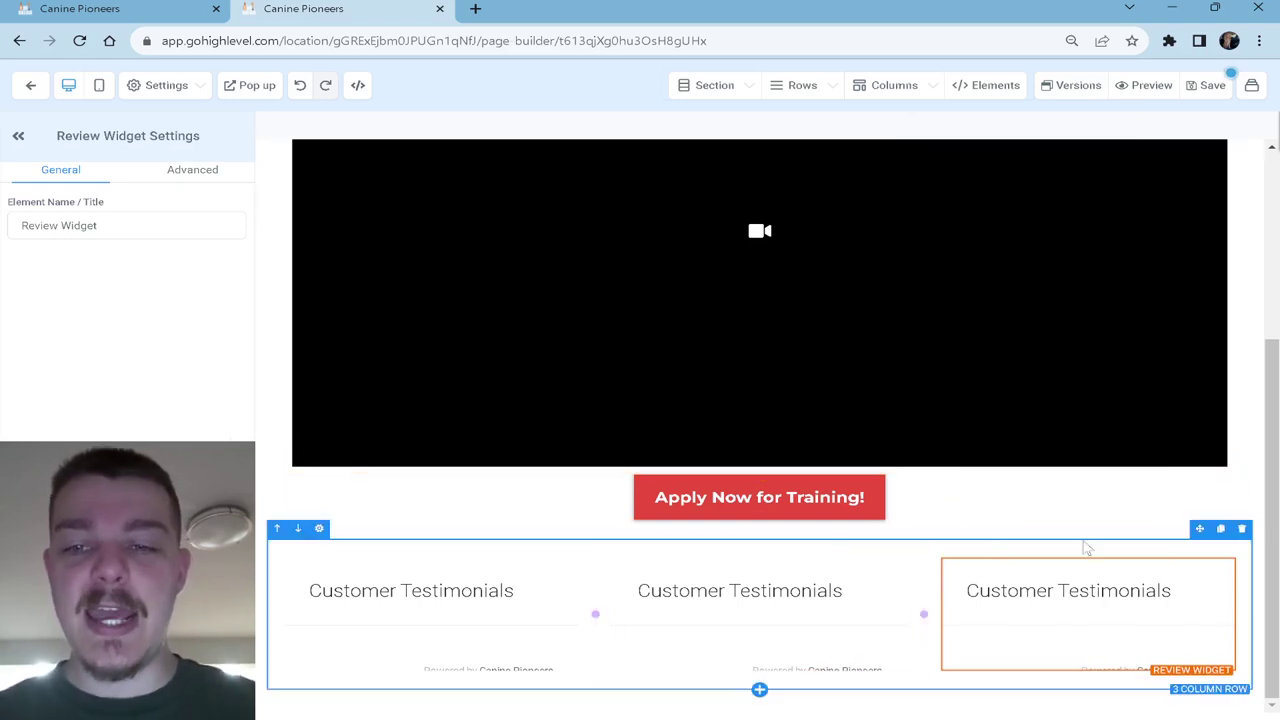
Step: Duplicate the three-column testimonial row four times to make five stacked rows, and check the page layout
left_click(1229, 541)
left_click(1220, 528)
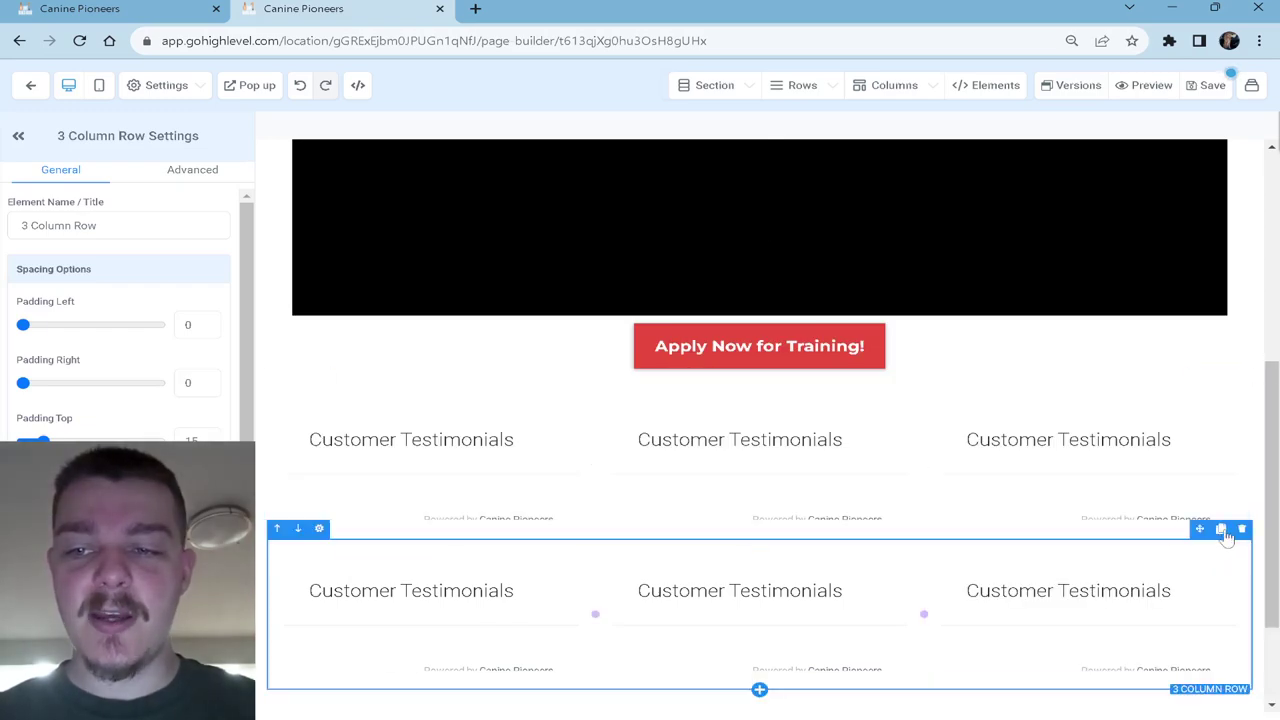
scroll(1023, 492, "down", 5)
scroll(1023, 492, "up", 6)
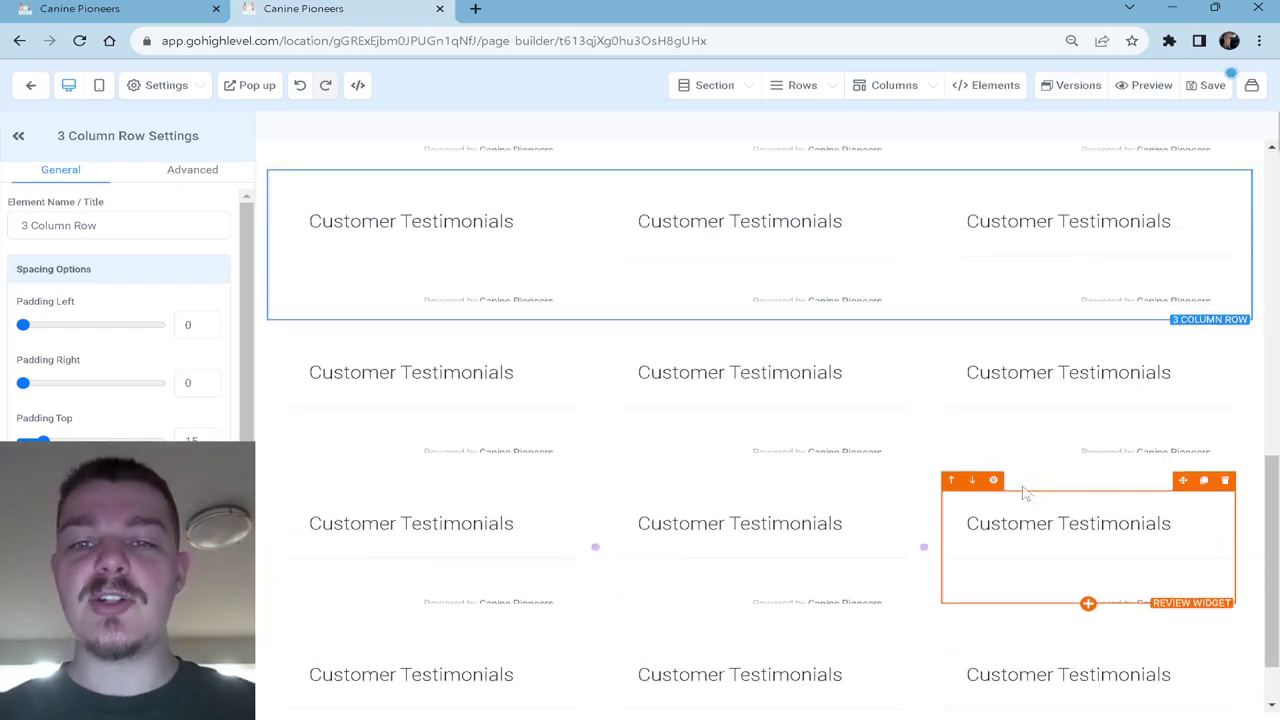
scroll(1023, 492, "down", 2)
scroll(1023, 492, "up", 5)
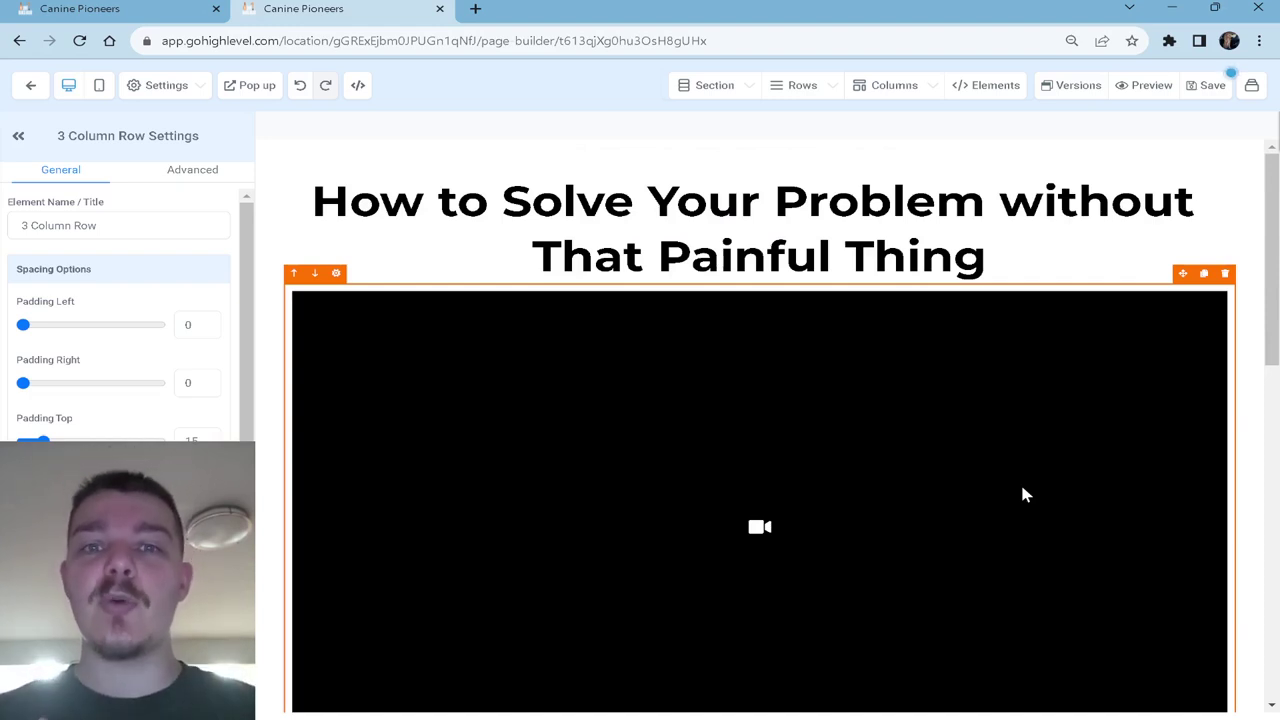
Step: Add a one-column row below the last testimonial row and place a headline element in it
scroll(1023, 492, "down", 4)
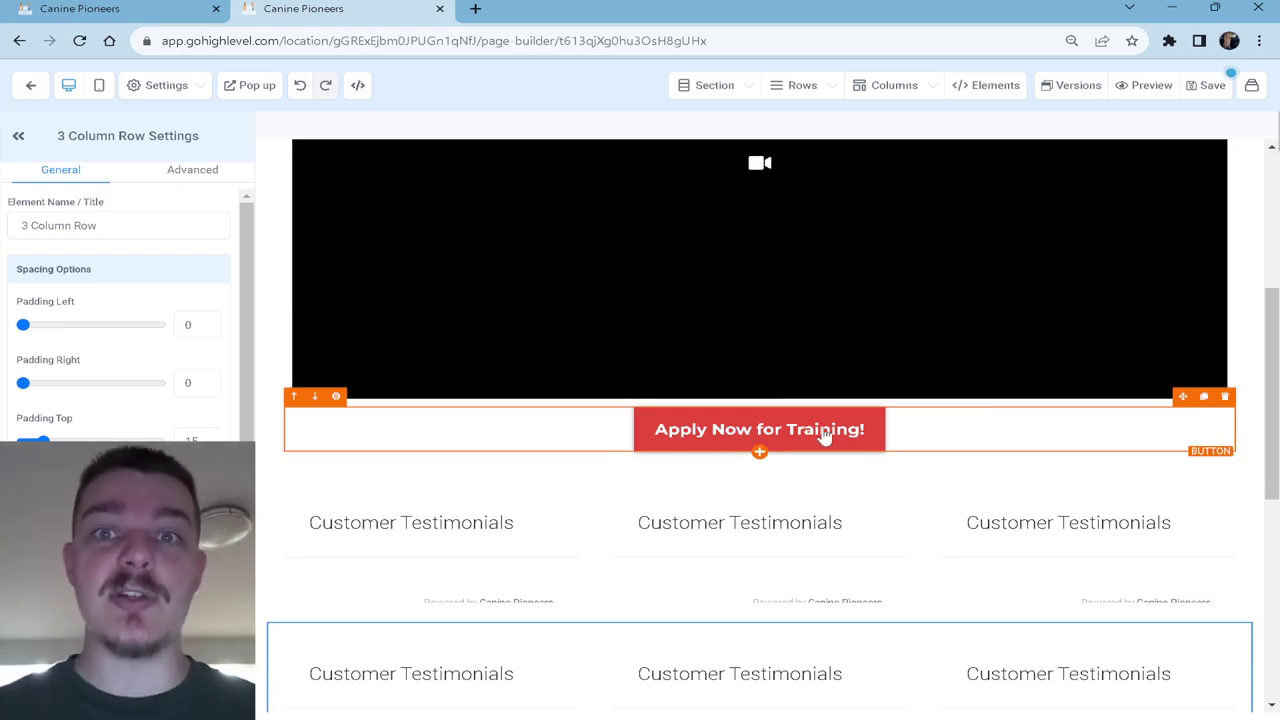
scroll(824, 435, "down", 6)
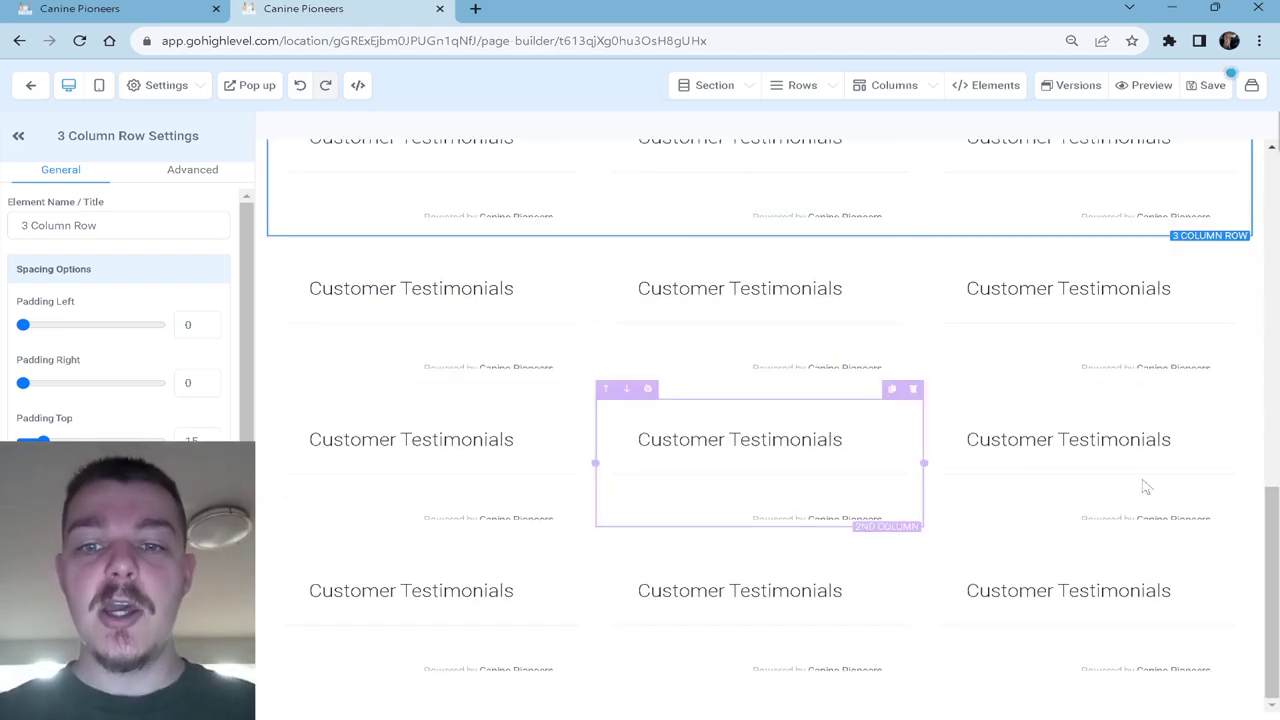
left_click(759, 690)
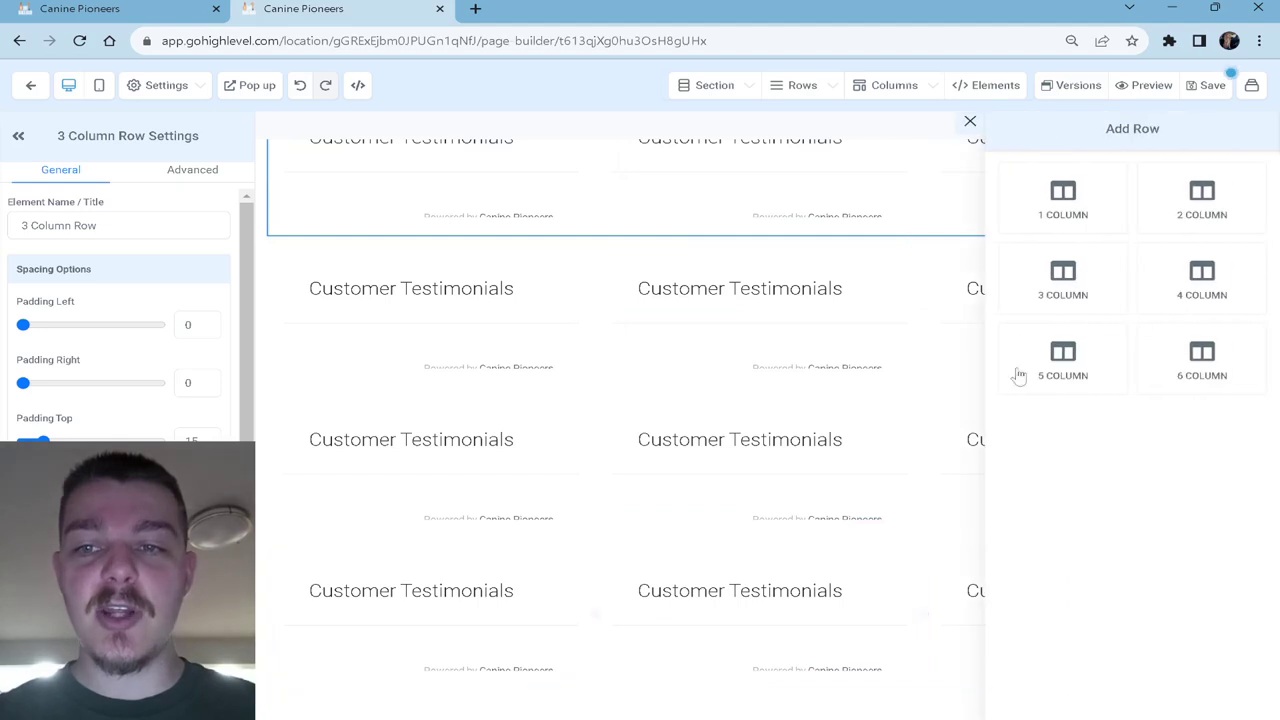
left_click(1066, 205)
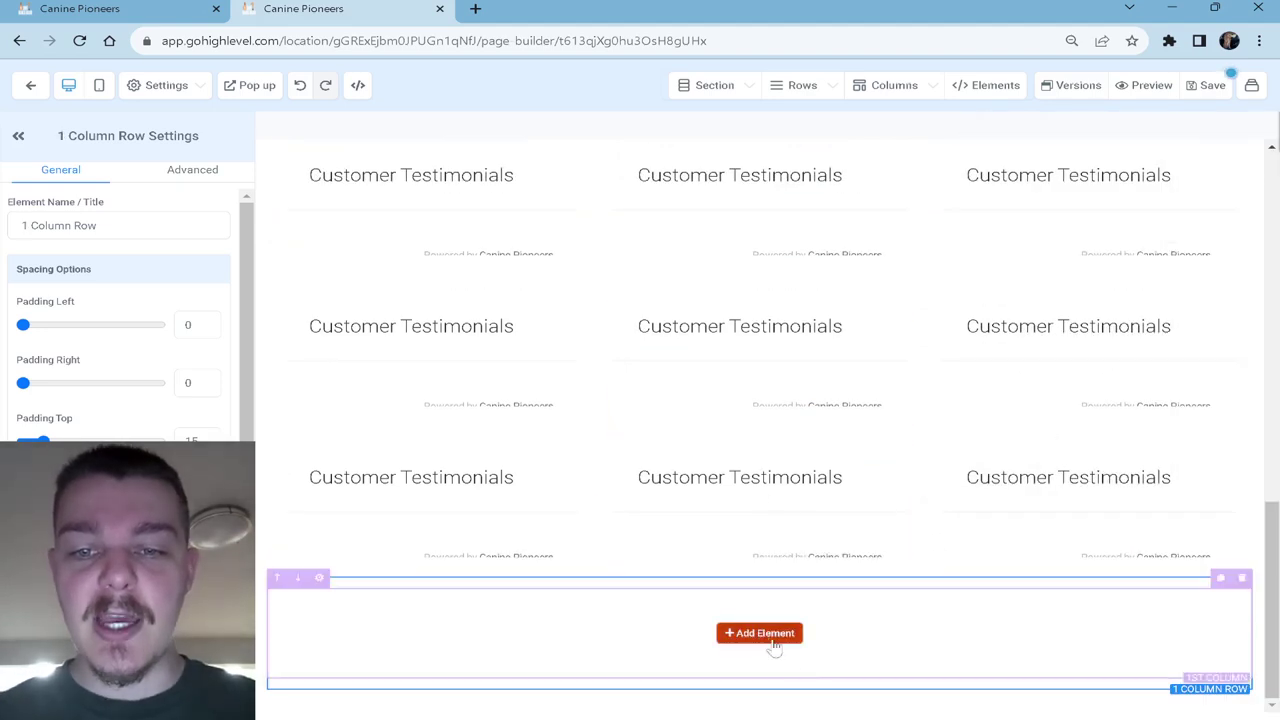
left_click(762, 633)
scroll(1020, 413, "up", 10)
left_click(998, 258)
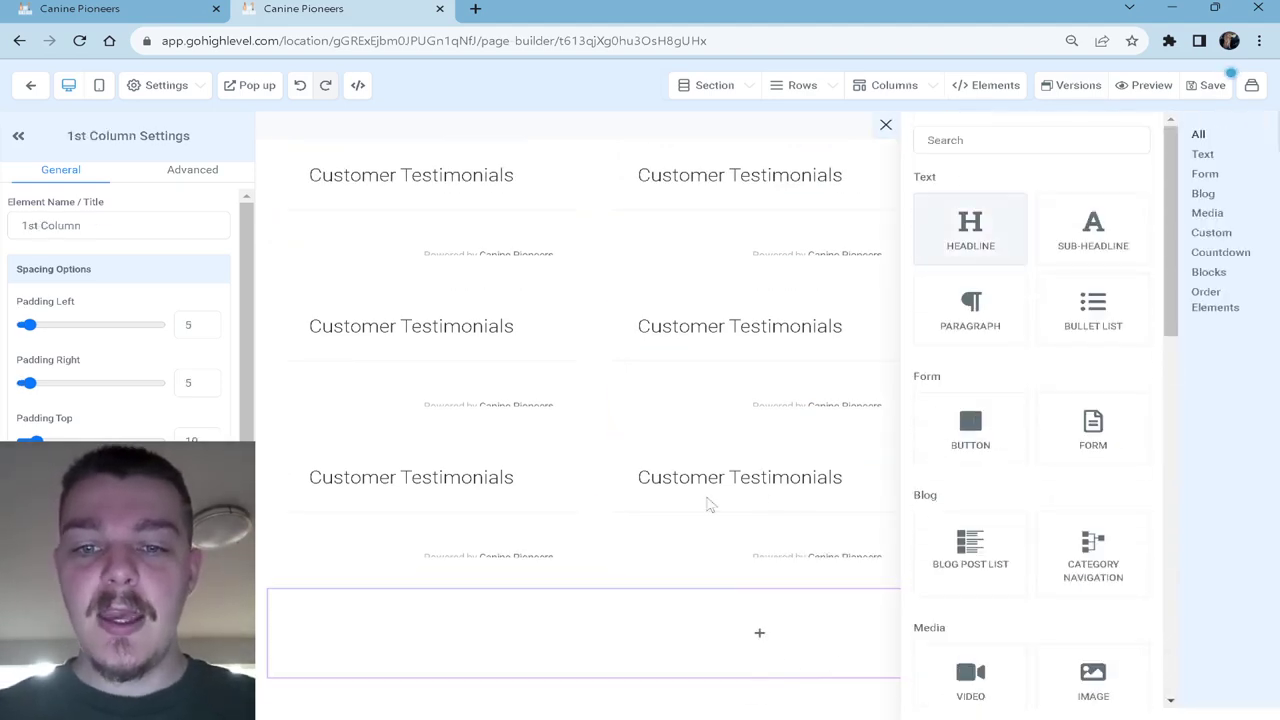
Step: Replace the placeholder text of the headline below the testimonials with "Who am I!?"
triple_click(868, 680)
type("Who am I!")
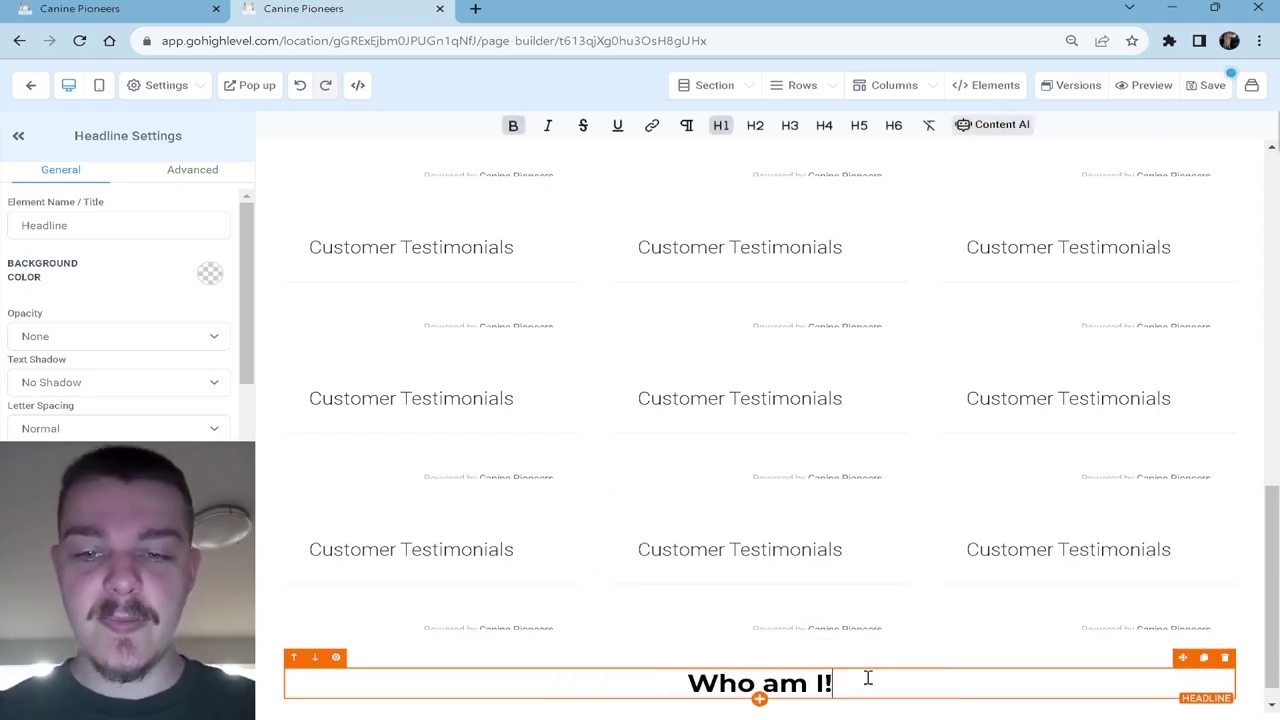
type("?")
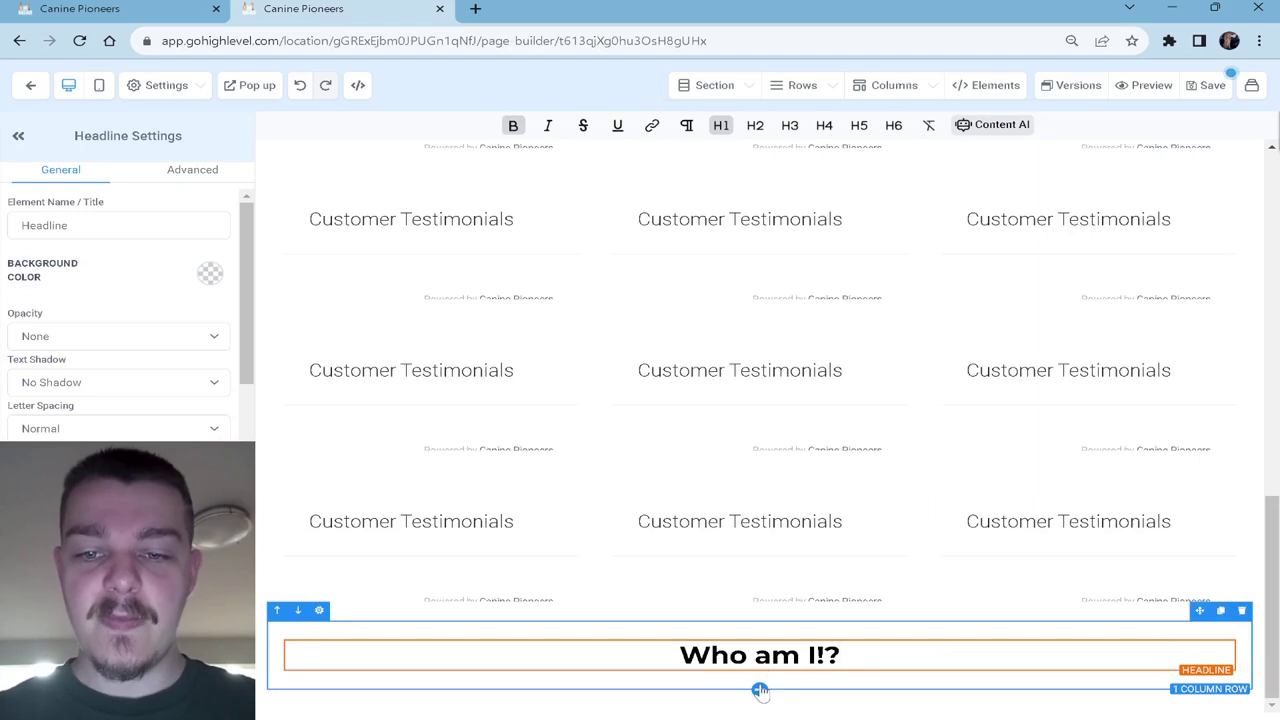
Step: Add a two-column row below the "Who am I!?" headline and place an image element in its first column
left_click(760, 672)
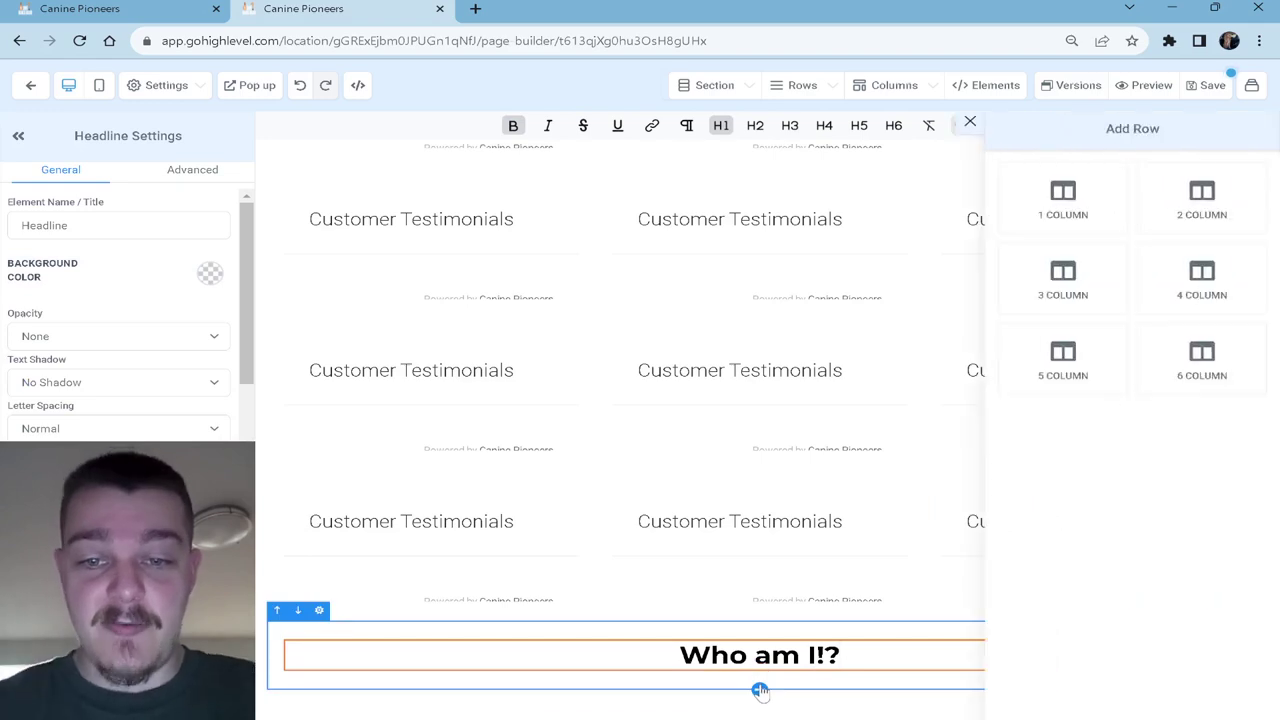
left_click(1174, 214)
left_click(530, 643)
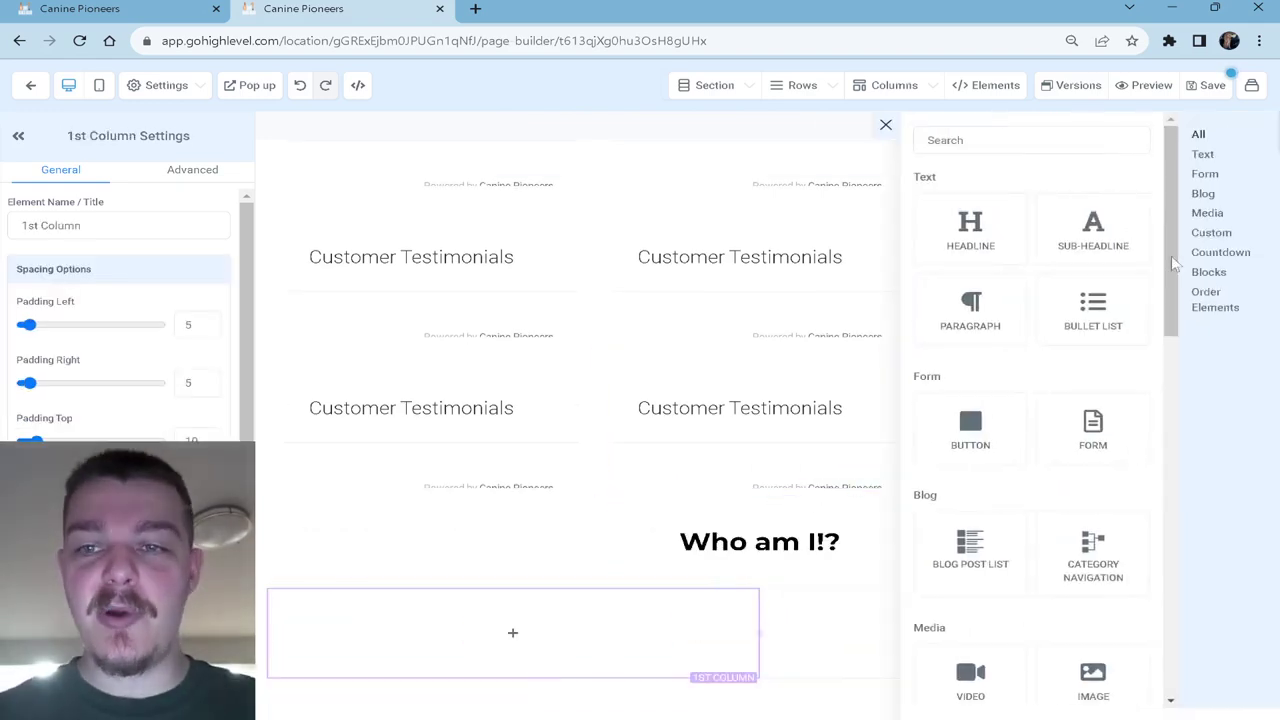
scroll(1043, 371, "down", 5)
left_click(1090, 260)
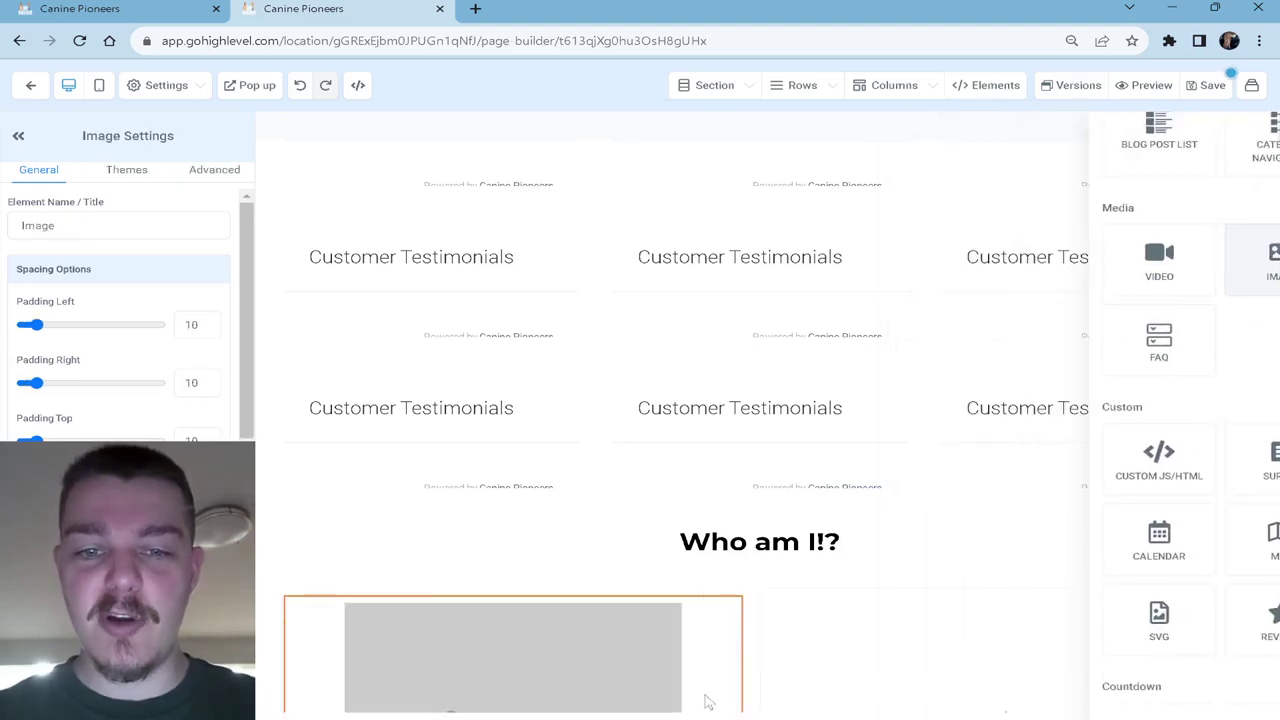
Step: Place a sub-headline in the second column beside the image, reading "Im a Training, Coach, and Loving Father..."
scroll(700, 690, "down", 2)
left_click(1010, 550)
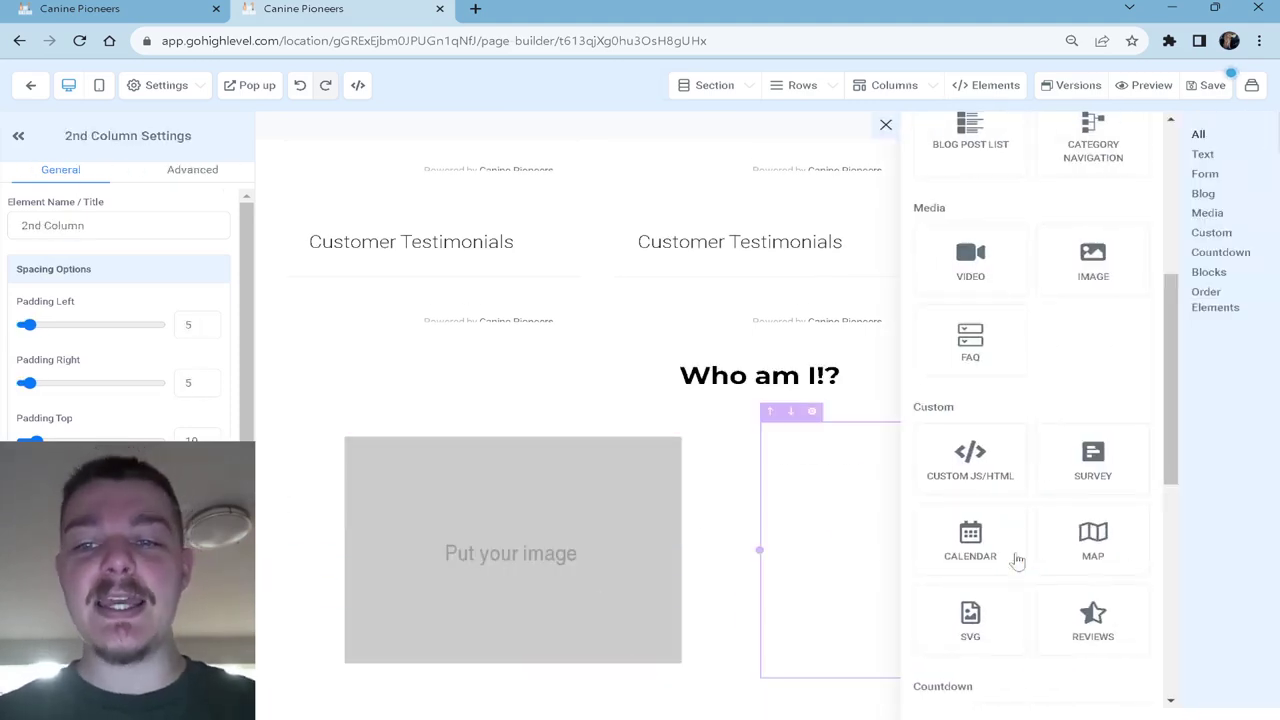
scroll(1090, 370, "up", 5)
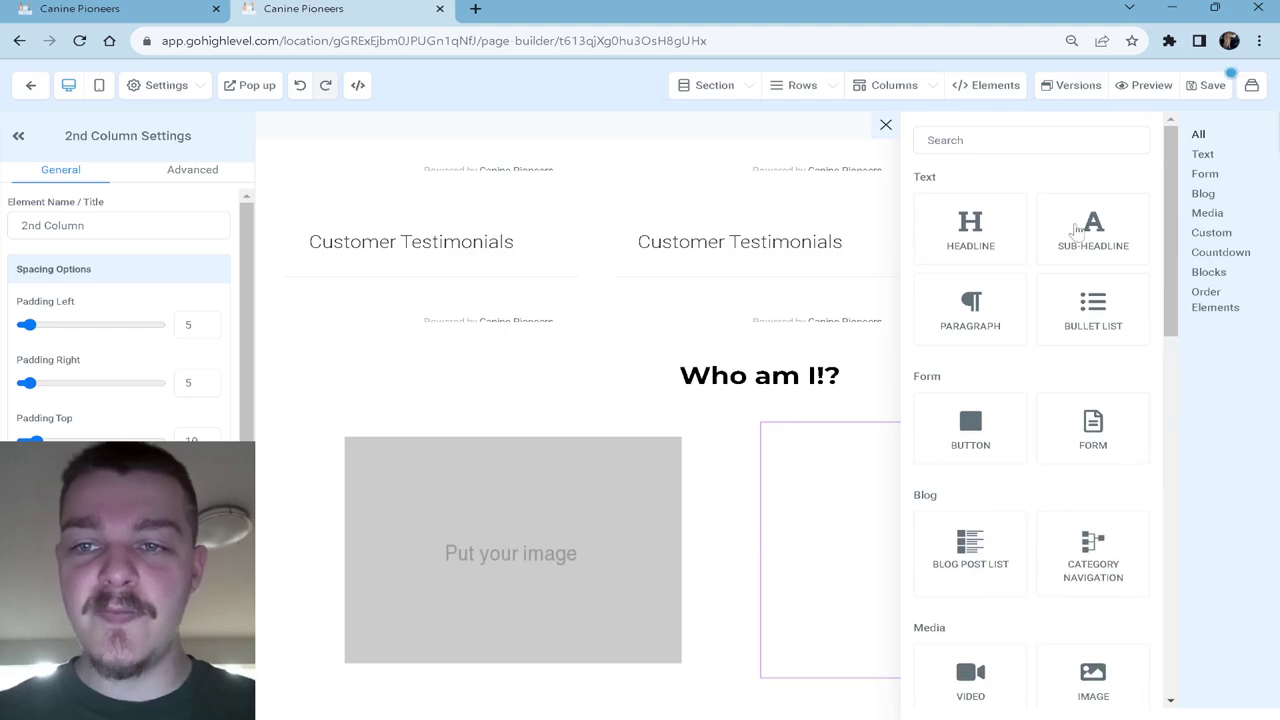
left_click(1092, 225)
left_click(1006, 558)
key("ctrl+a")
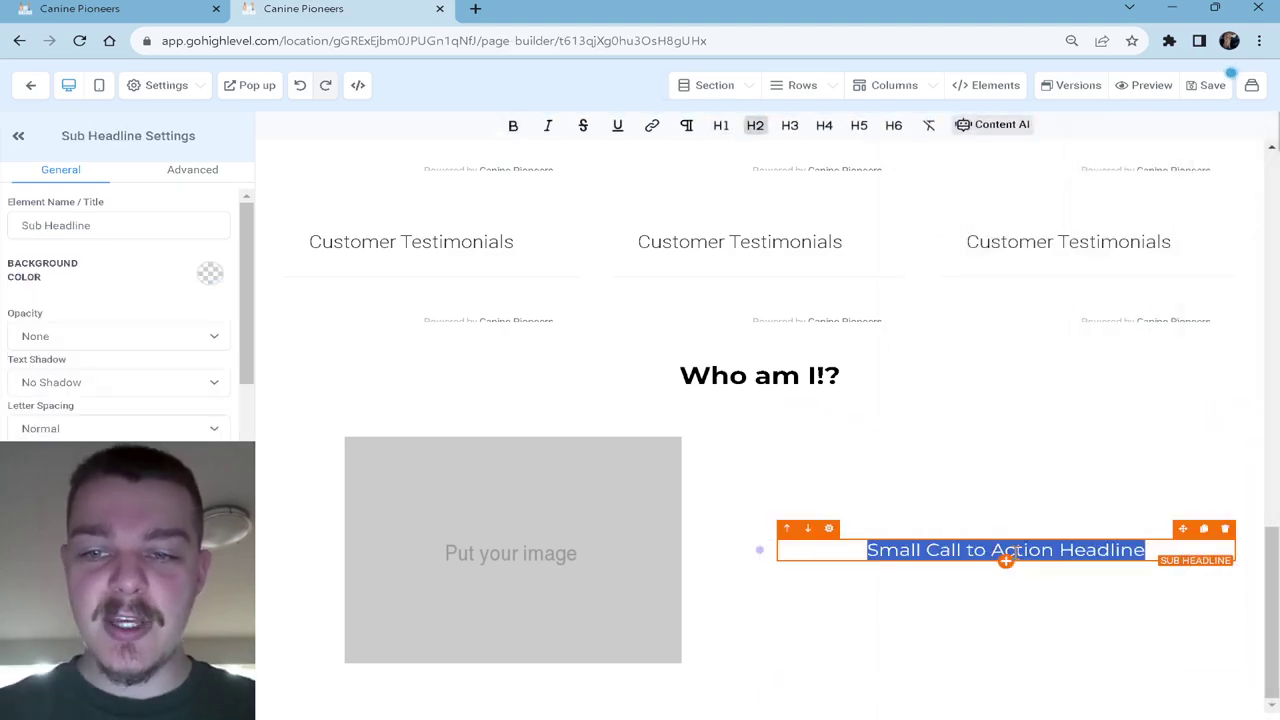
key("BackSpace")
type("Im a Training")
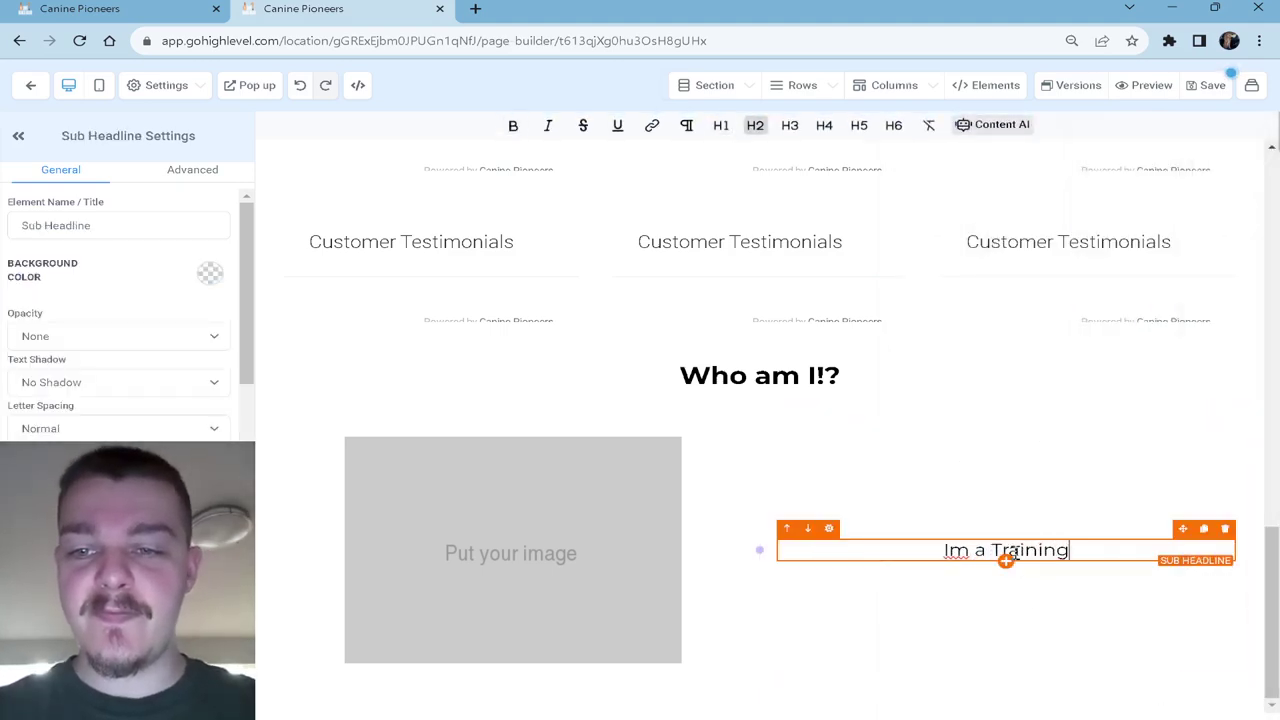
type(", Coach, and ")
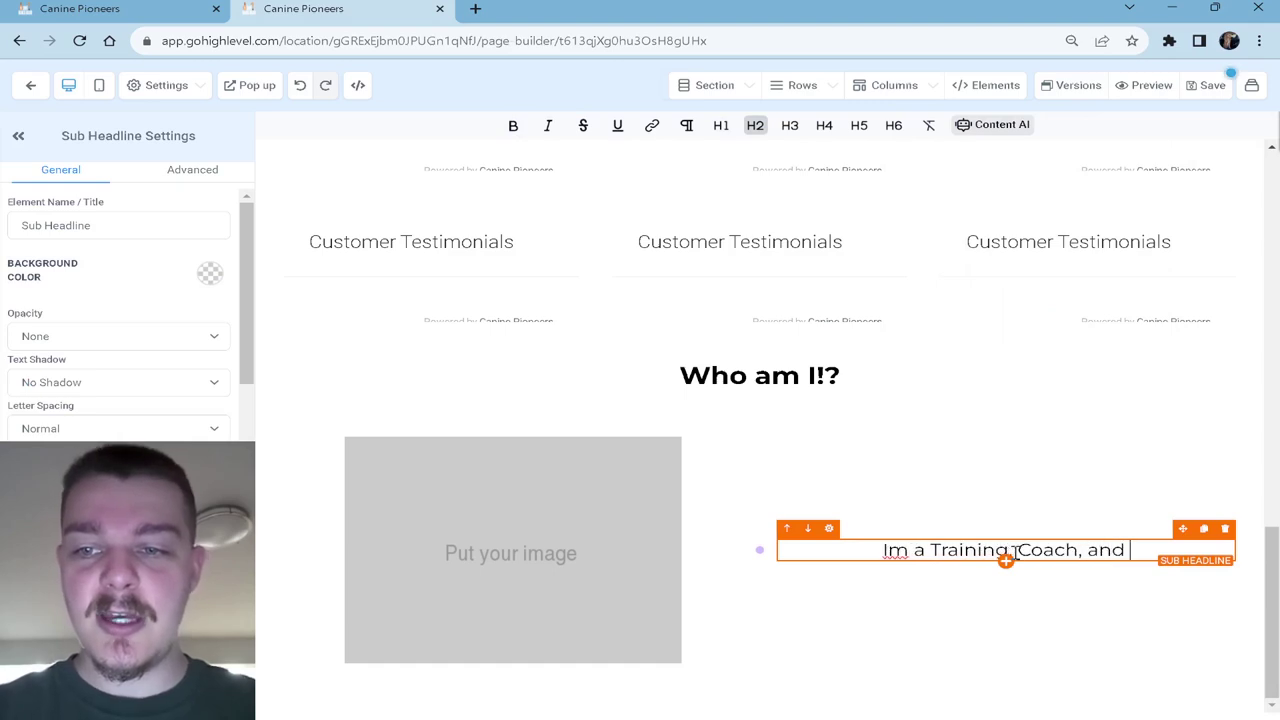
type("Loving Father")
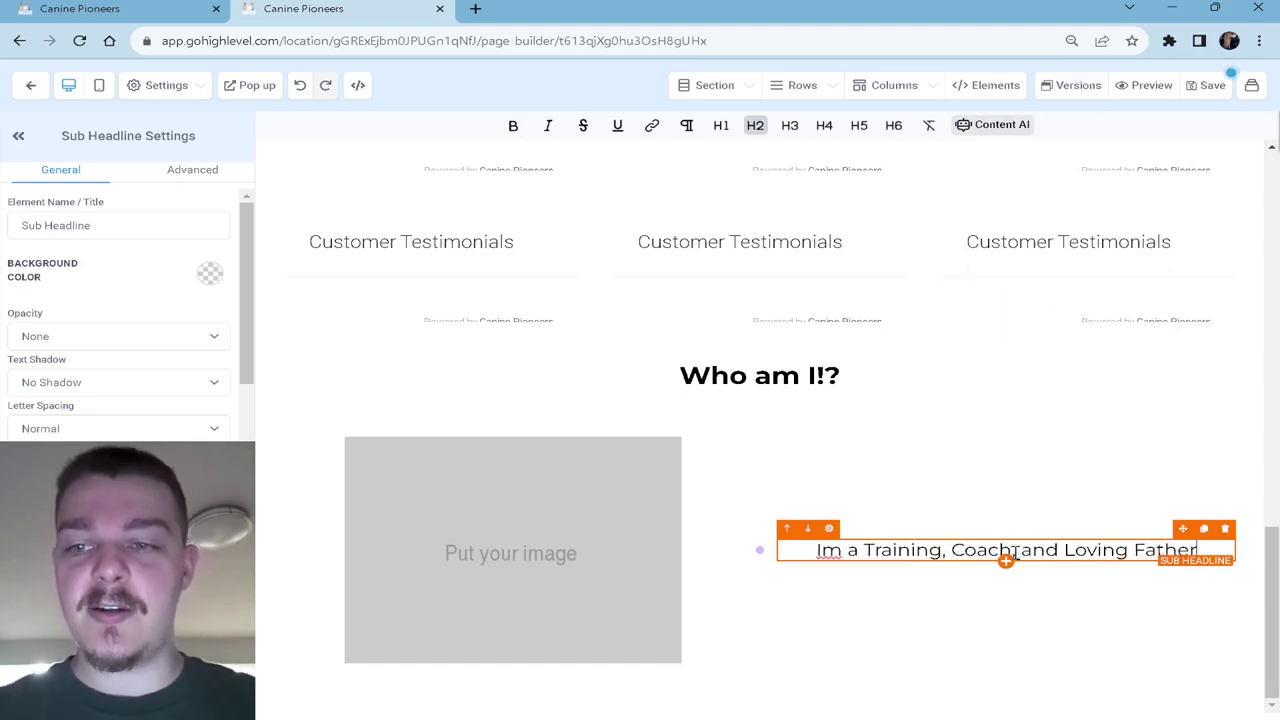
type("...")
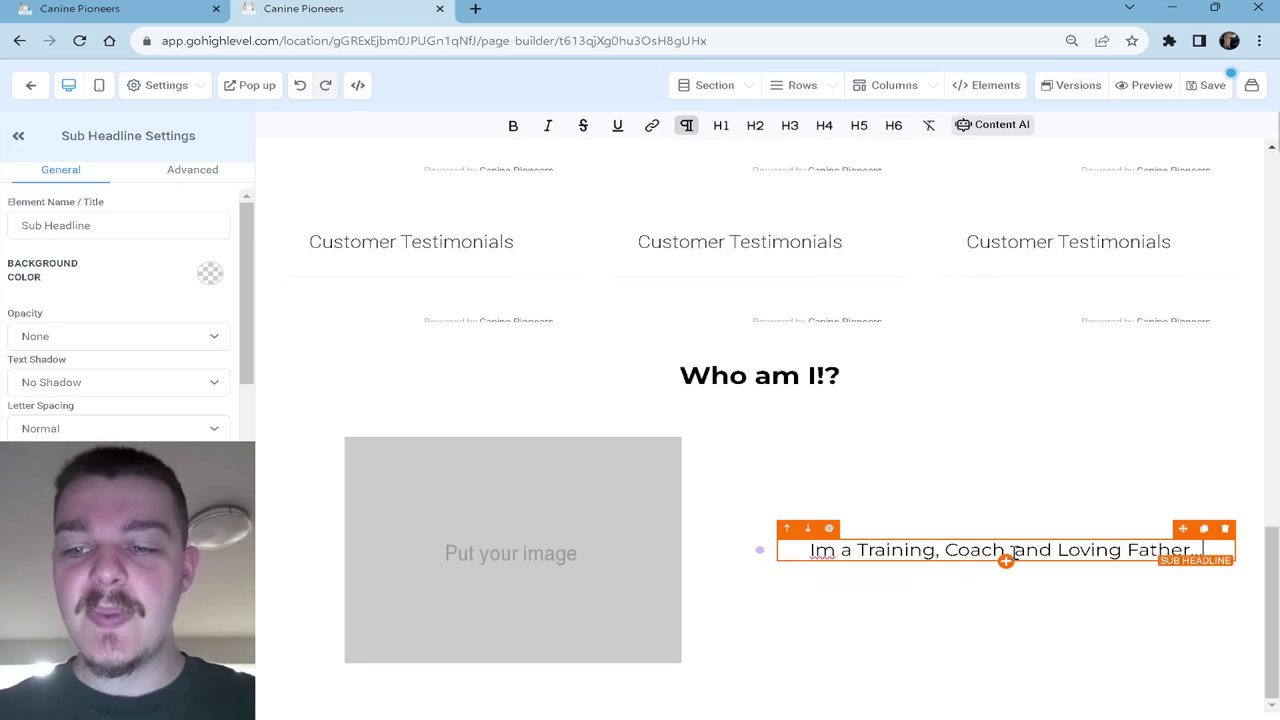
Step: Add a paragraph element below the sub-headline and clear its placeholder text
left_click(1006, 562)
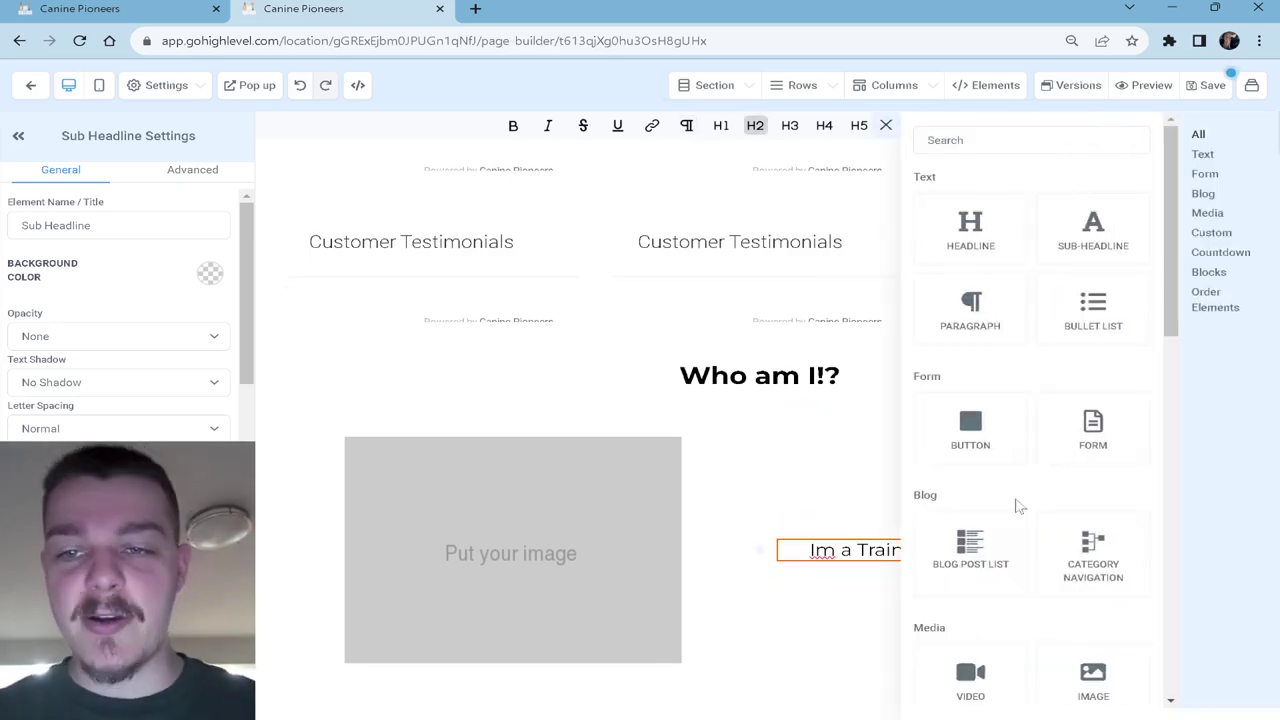
left_click(973, 320)
triple_click(985, 563)
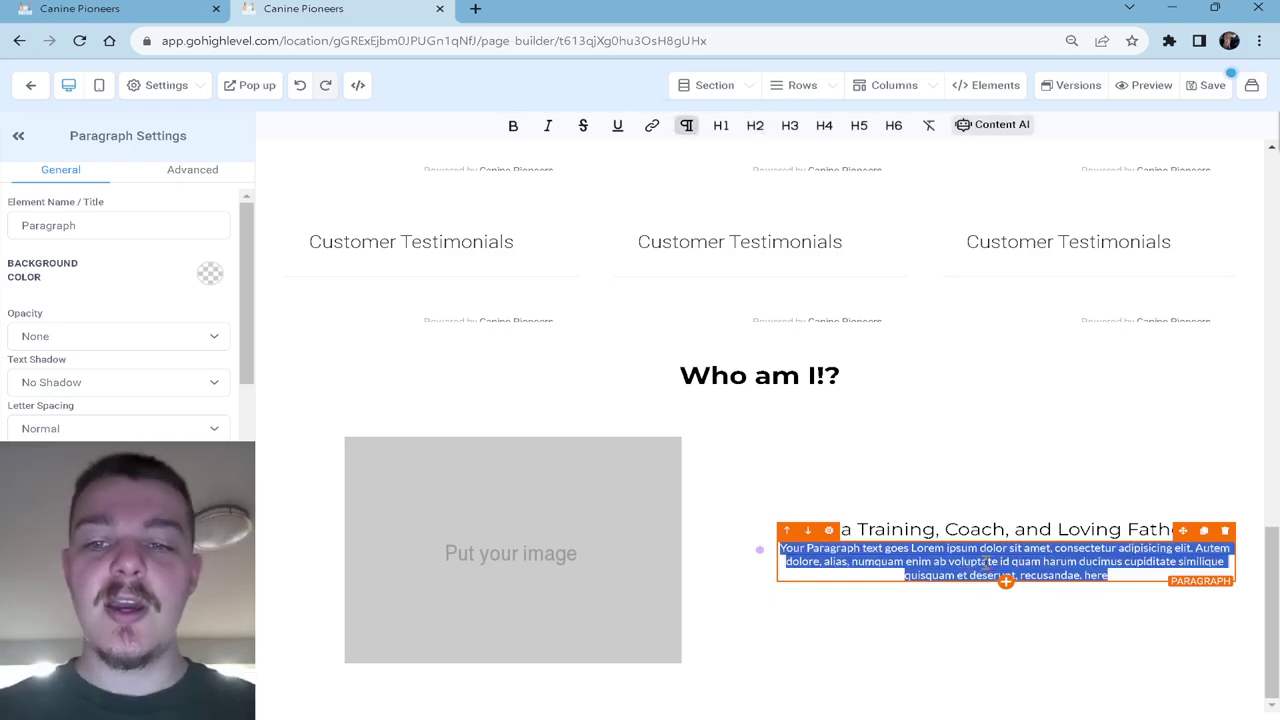
key("BackSpace")
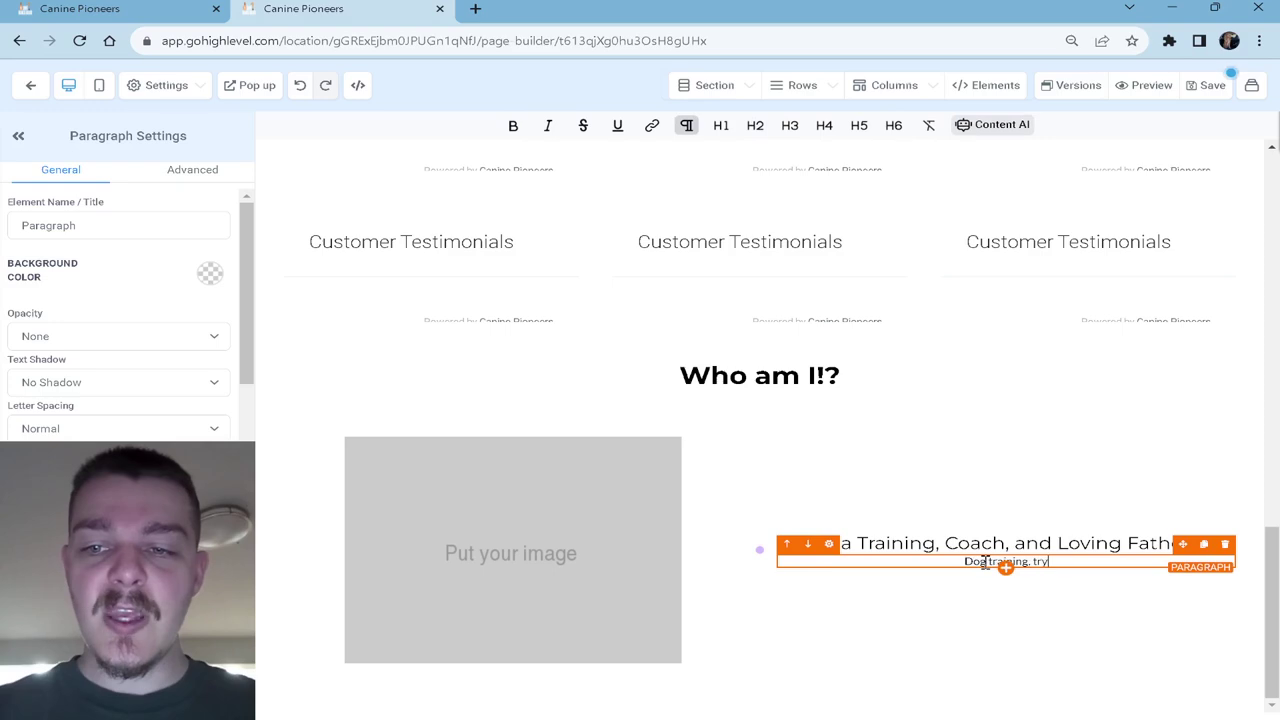
Step: Write "Dog training, trying to fix thier marrige becuase the dog is in the way and their are afriad of their kids getting hurt." in the paragraph
type("Dog training, trying to fix thie")
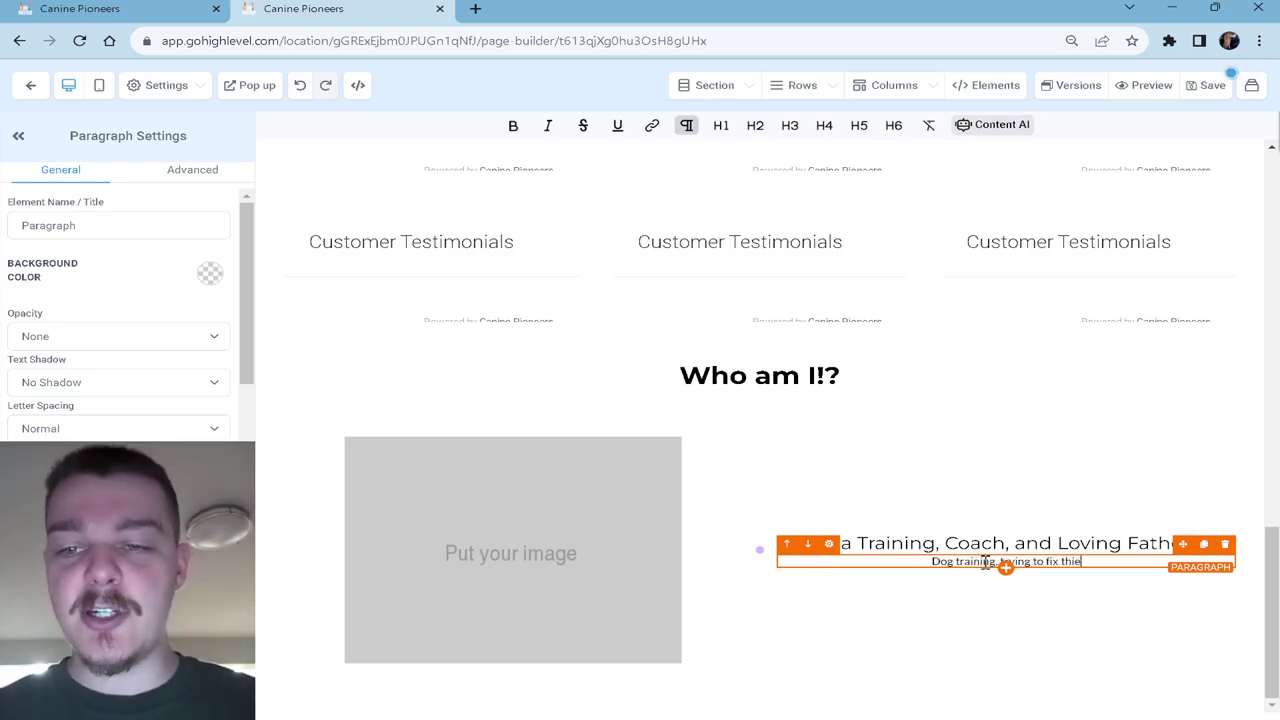
type("r marrige")
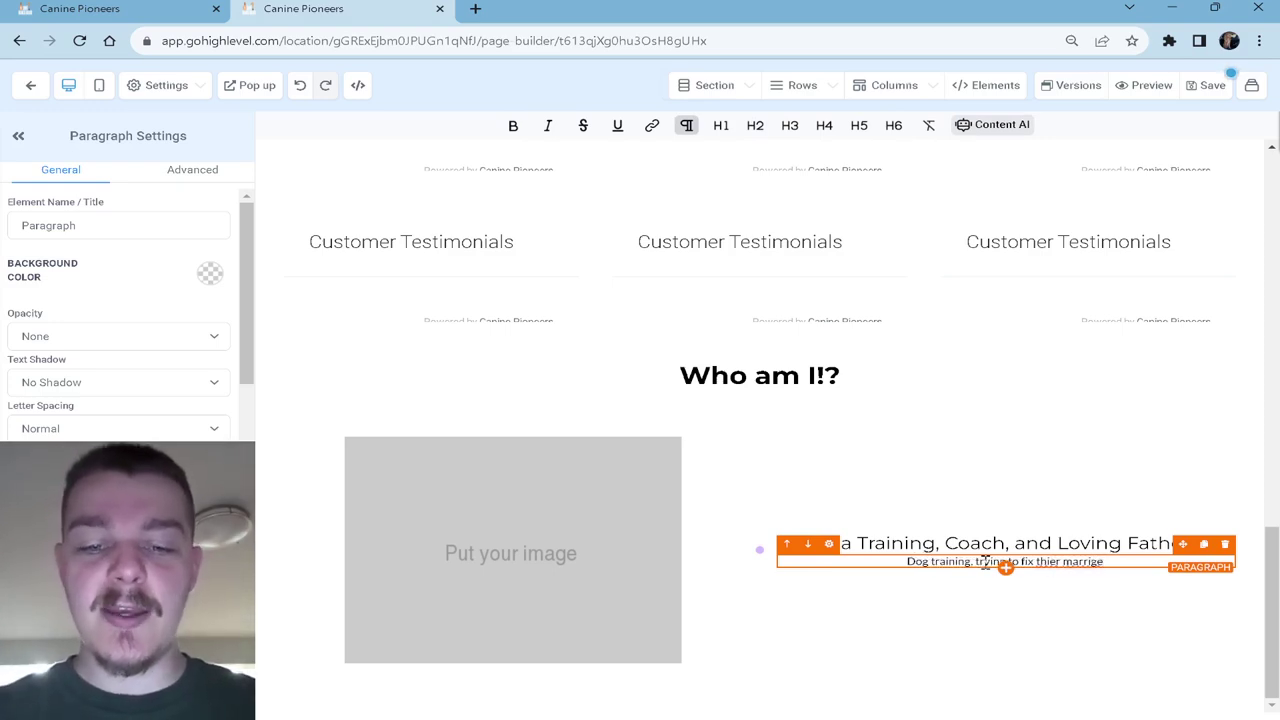
type(" becuase the dog is")
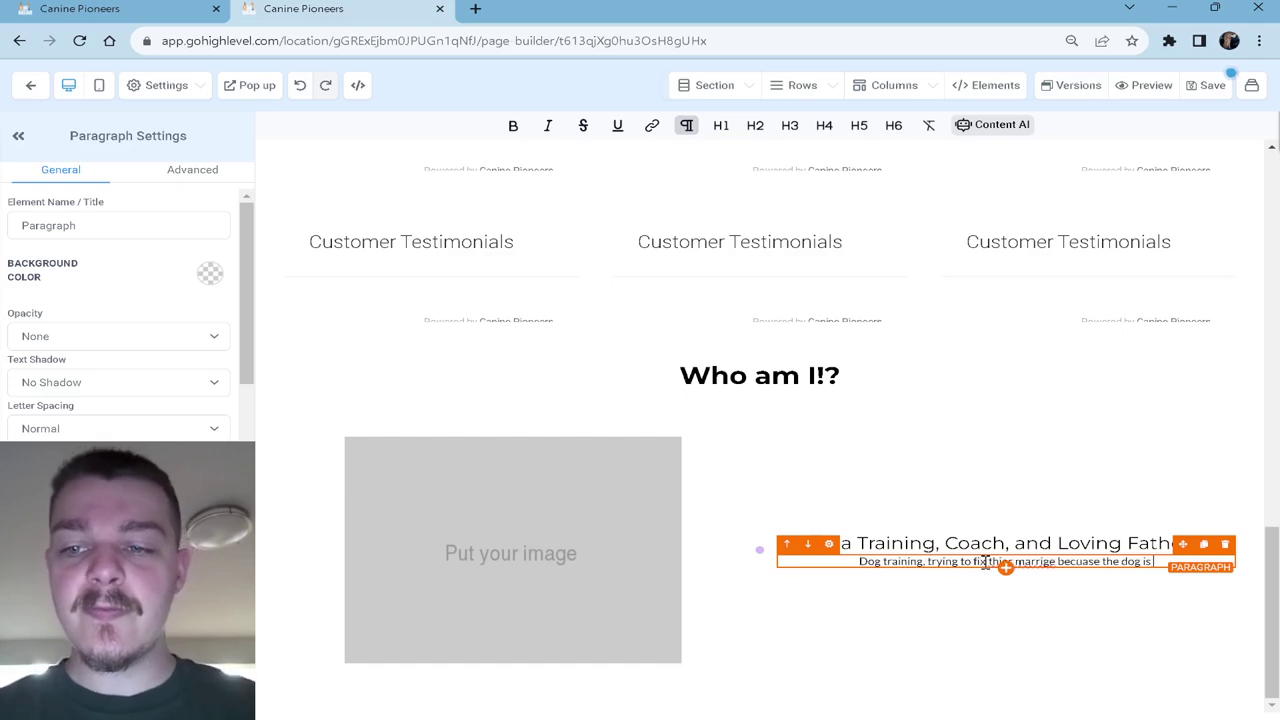
type(" in the way and")
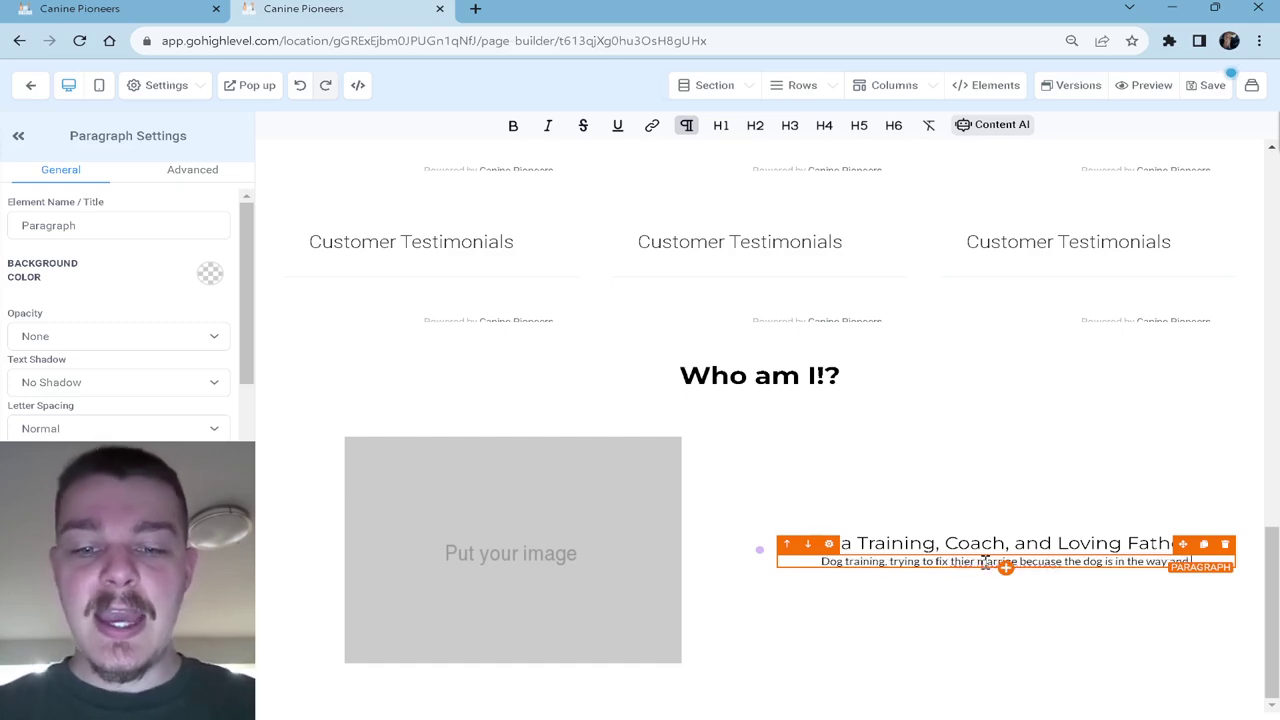
type(" they are afr")
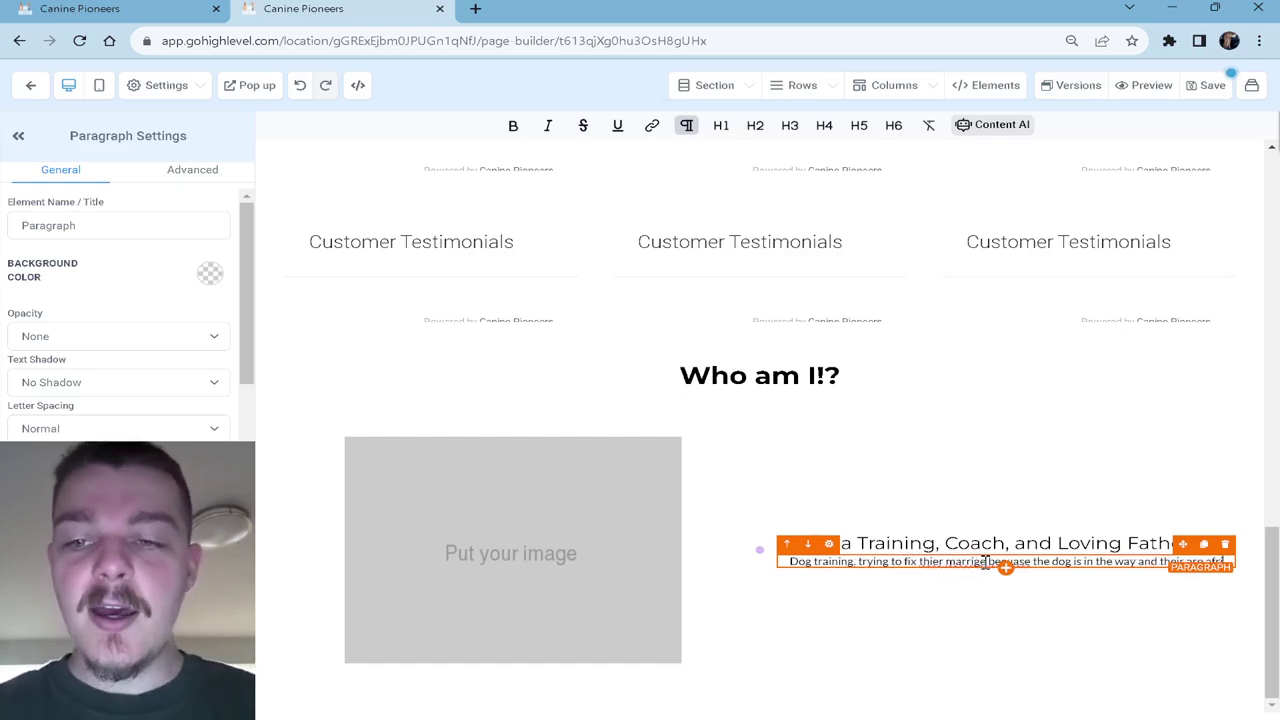
type("aid of their kids getting hurt.")
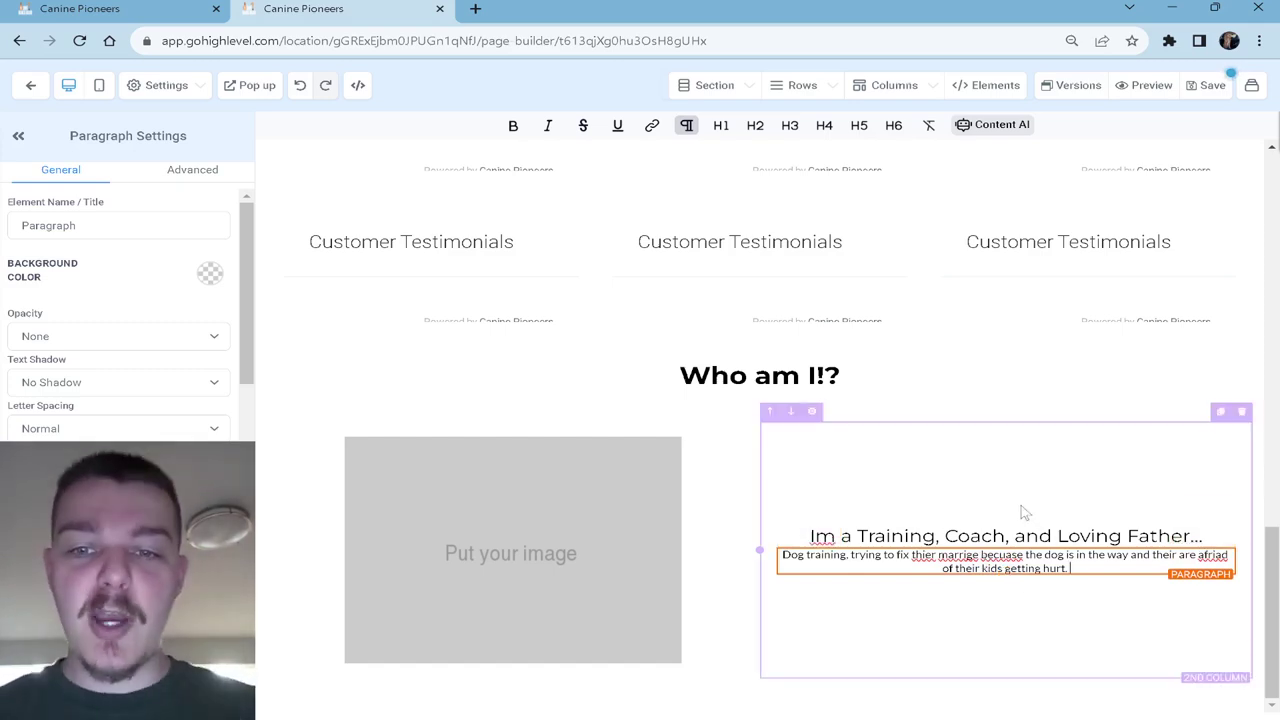
Step: Add the missing apostrophe so the sub-headline starts with "I'm"
left_click(817, 536)
type("'")
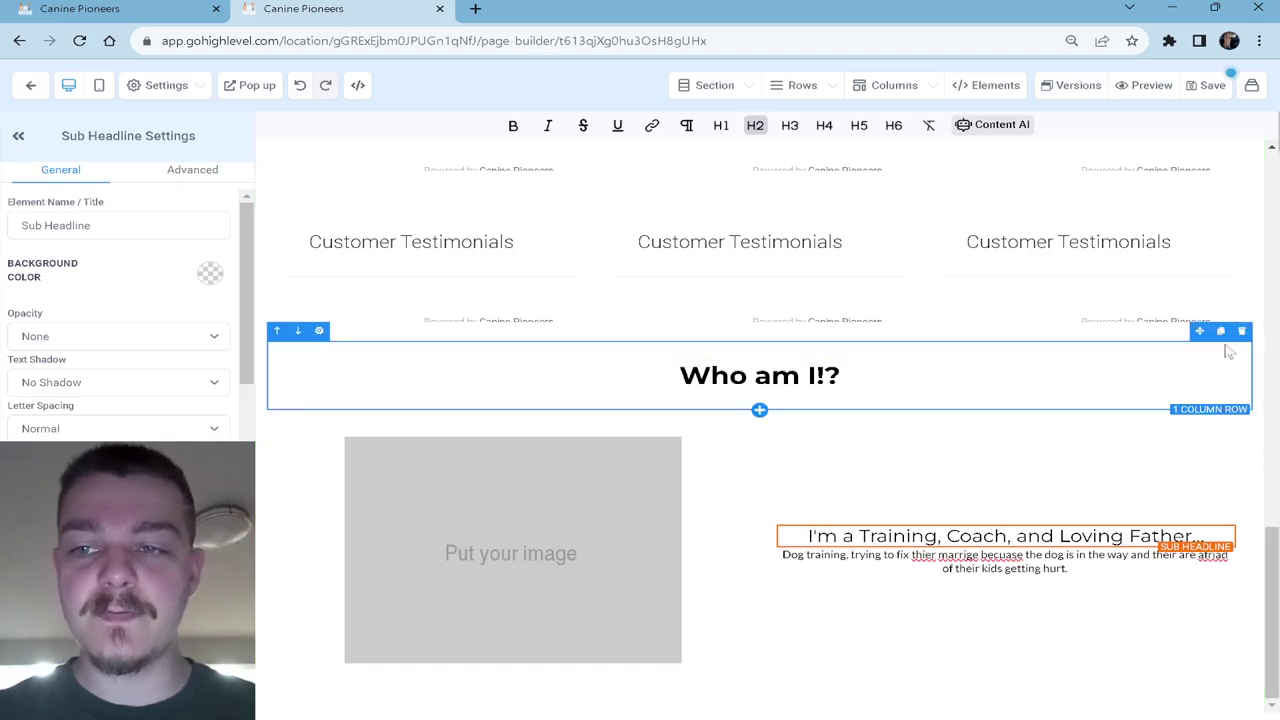
Step: Duplicate the "Who am I!?" row to below the two-column row and change the copy's headline to "What I do..."
left_click(1221, 333)
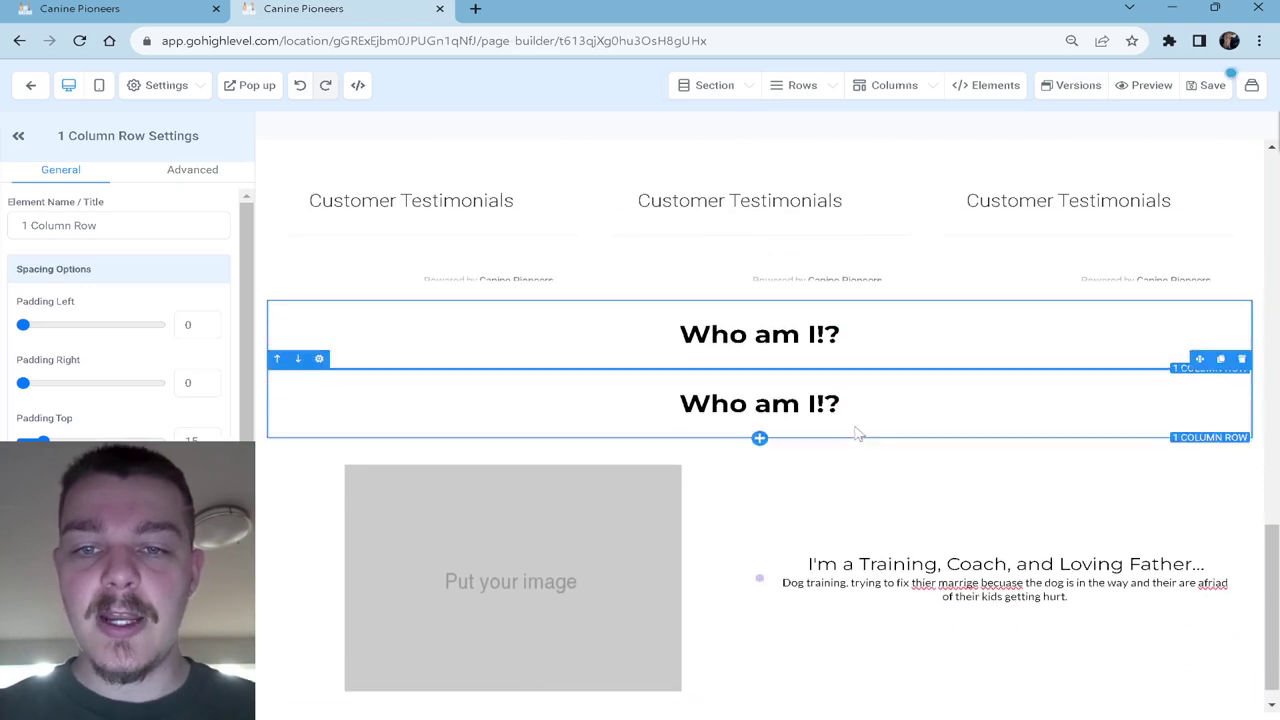
left_click(298, 359)
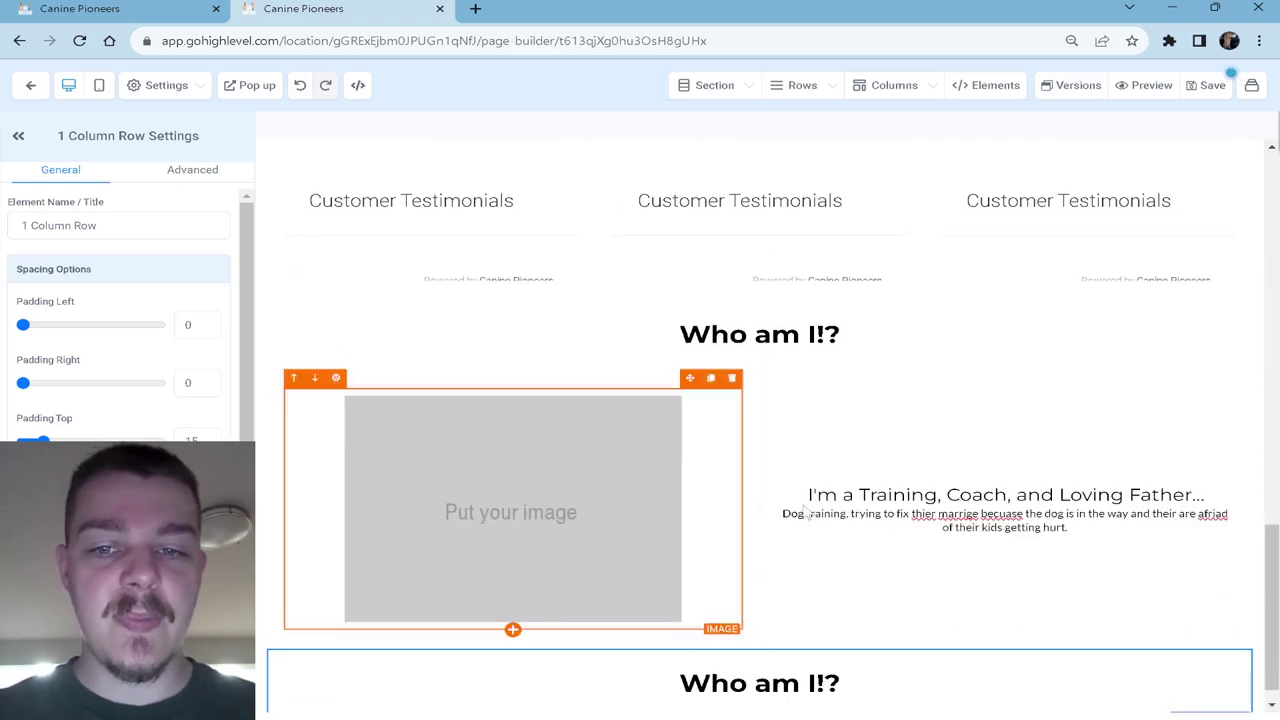
triple_click(792, 651)
type("What")
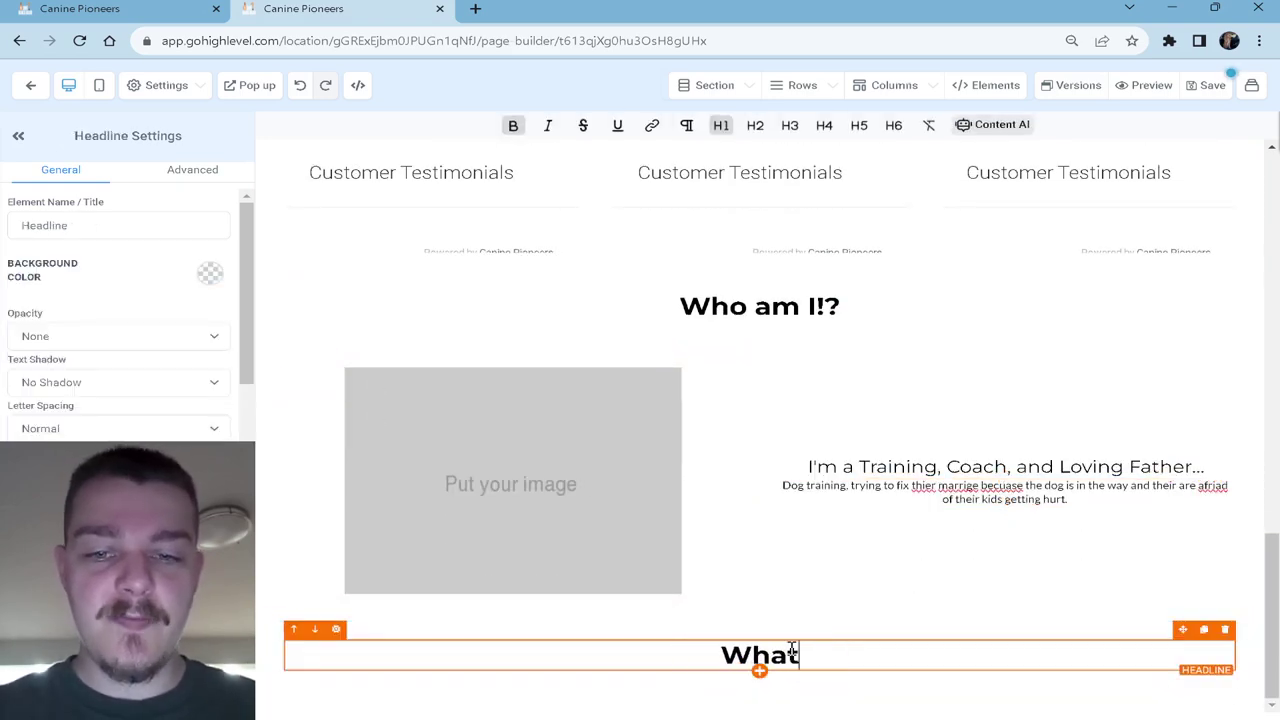
type(" I do...")
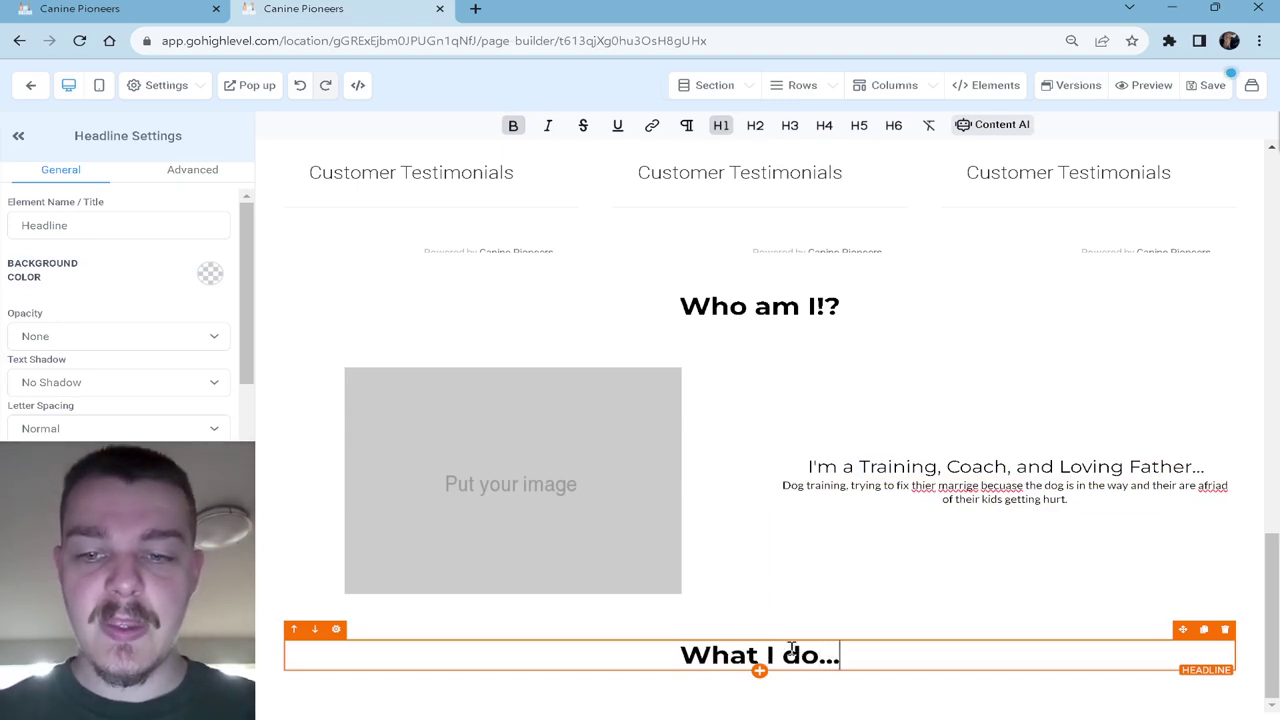
Step: Add a one-column row below the "What I do..." headline and place an image element in it
left_click(760, 690)
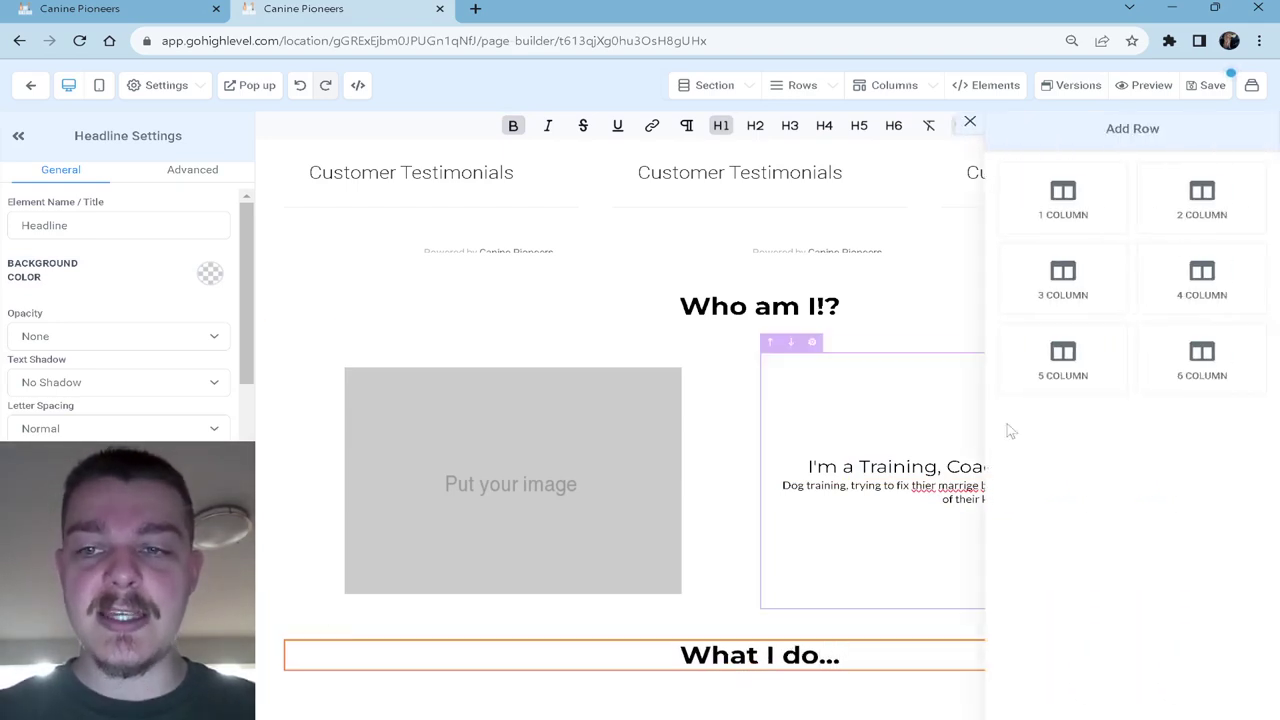
left_click(1040, 200)
scroll(1073, 360, "down", 1)
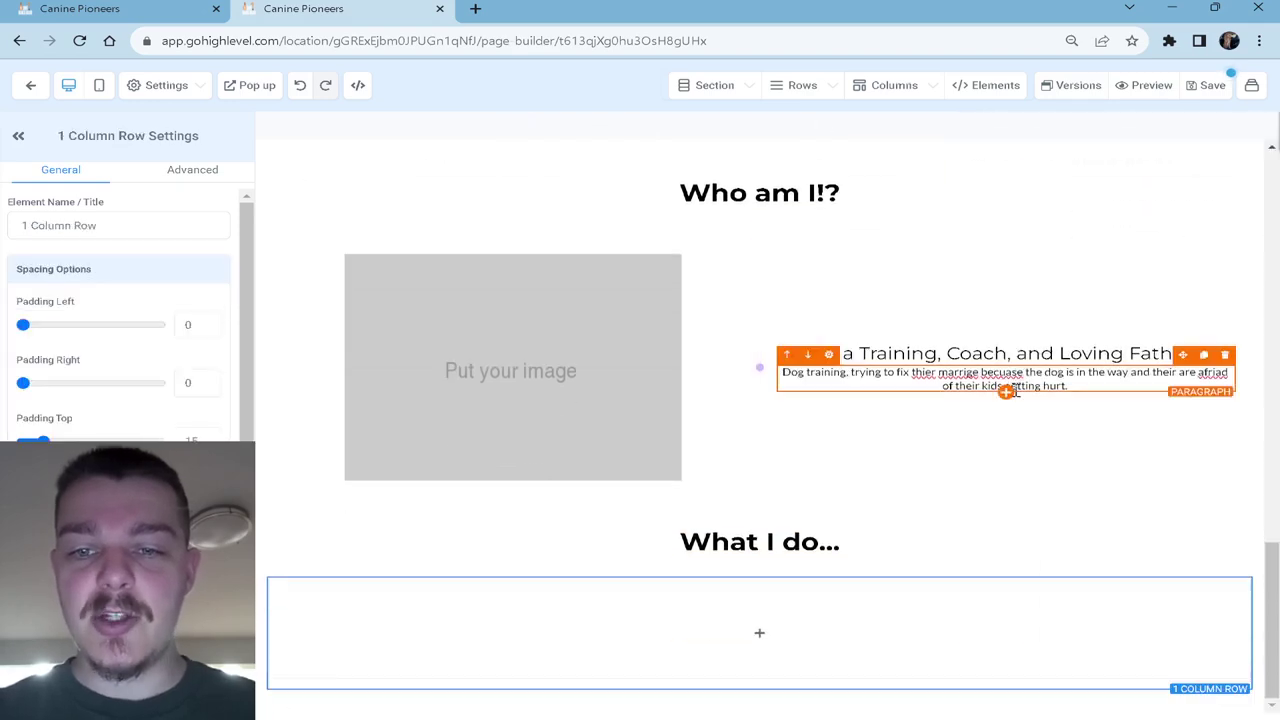
left_click(760, 634)
scroll(1000, 477, "down", 4)
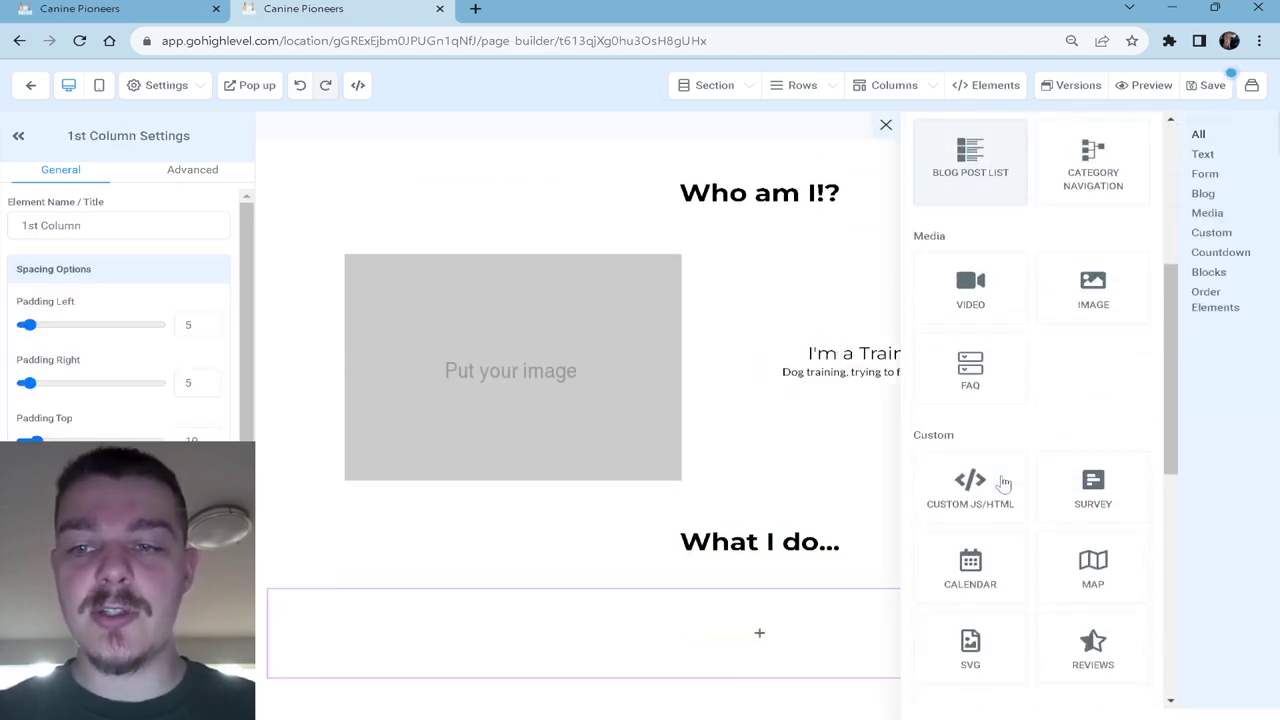
left_click(1094, 298)
Step: Add a one-column row below the "What I do..." image and place an Image Feature element in it
scroll(726, 468, "down", 2)
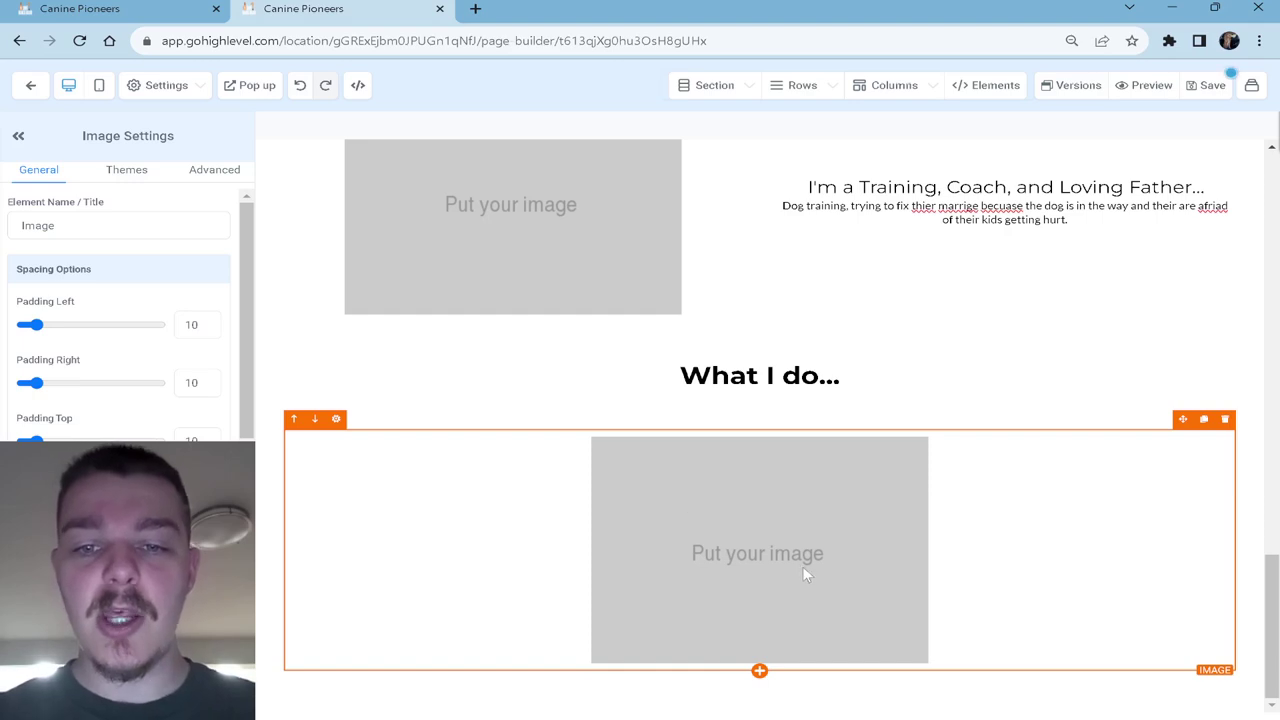
left_click(760, 691)
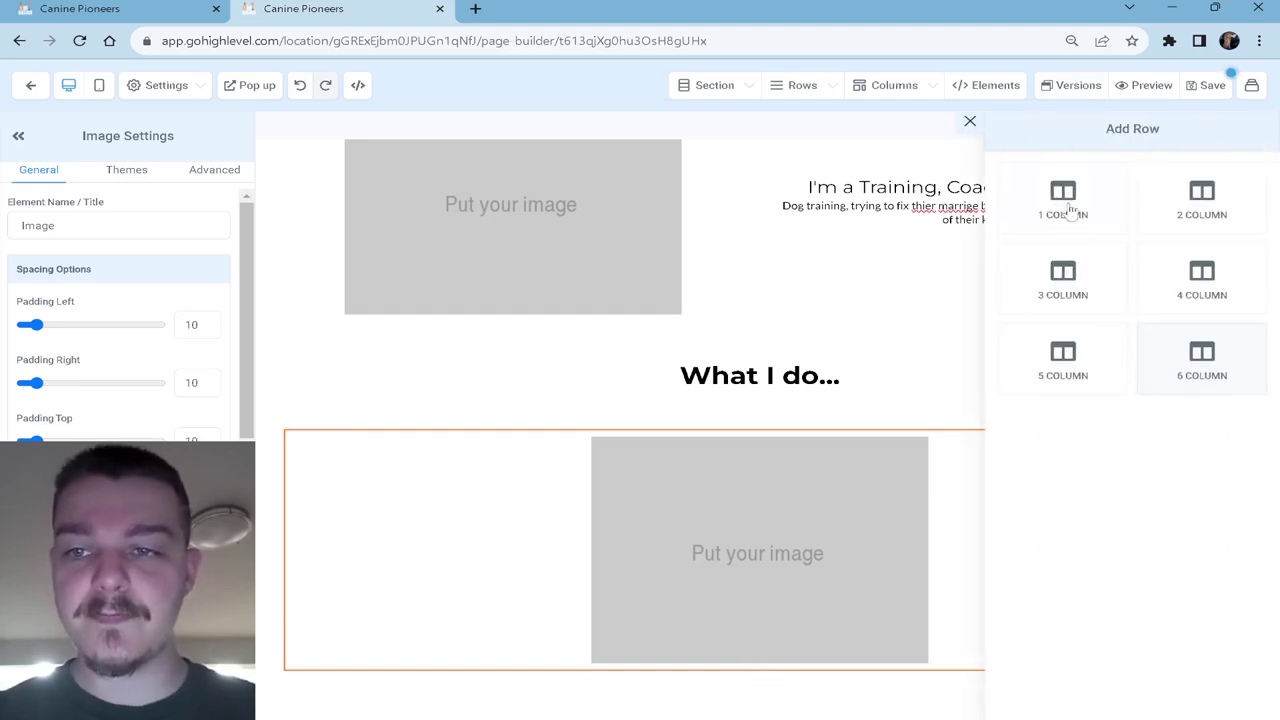
left_click(1128, 500)
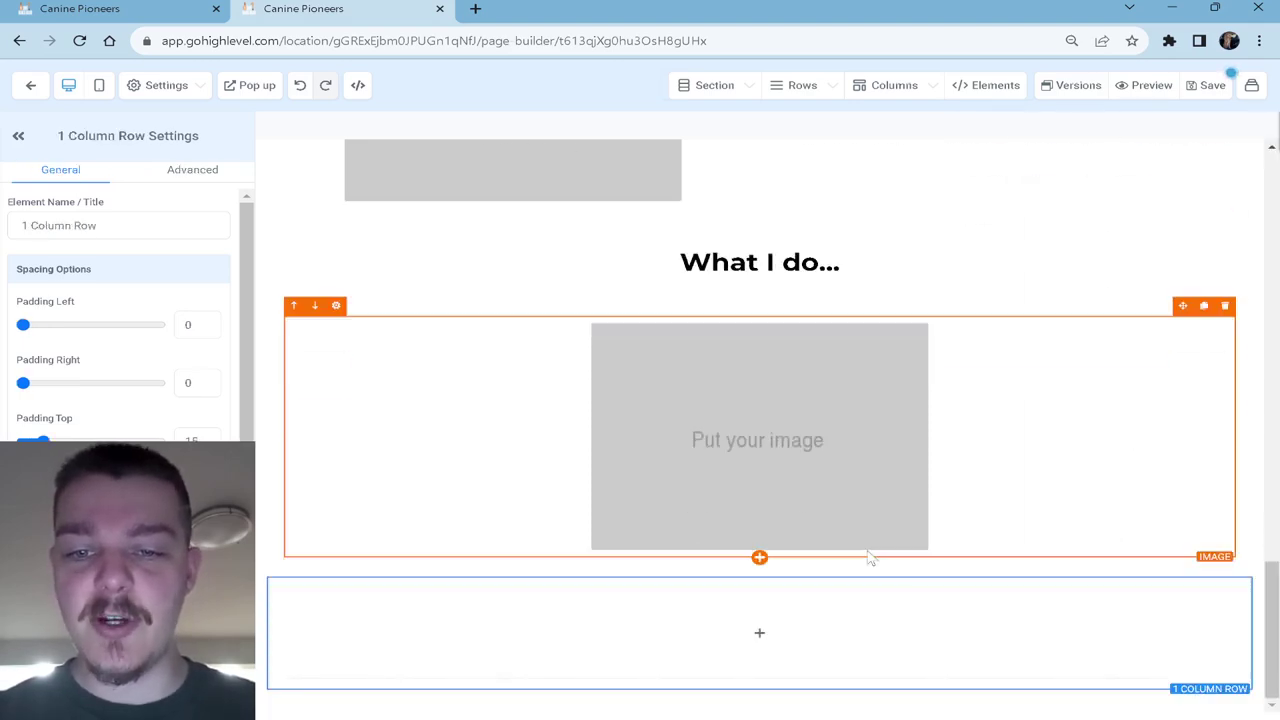
left_click(760, 666)
scroll(1175, 366, "down", 4)
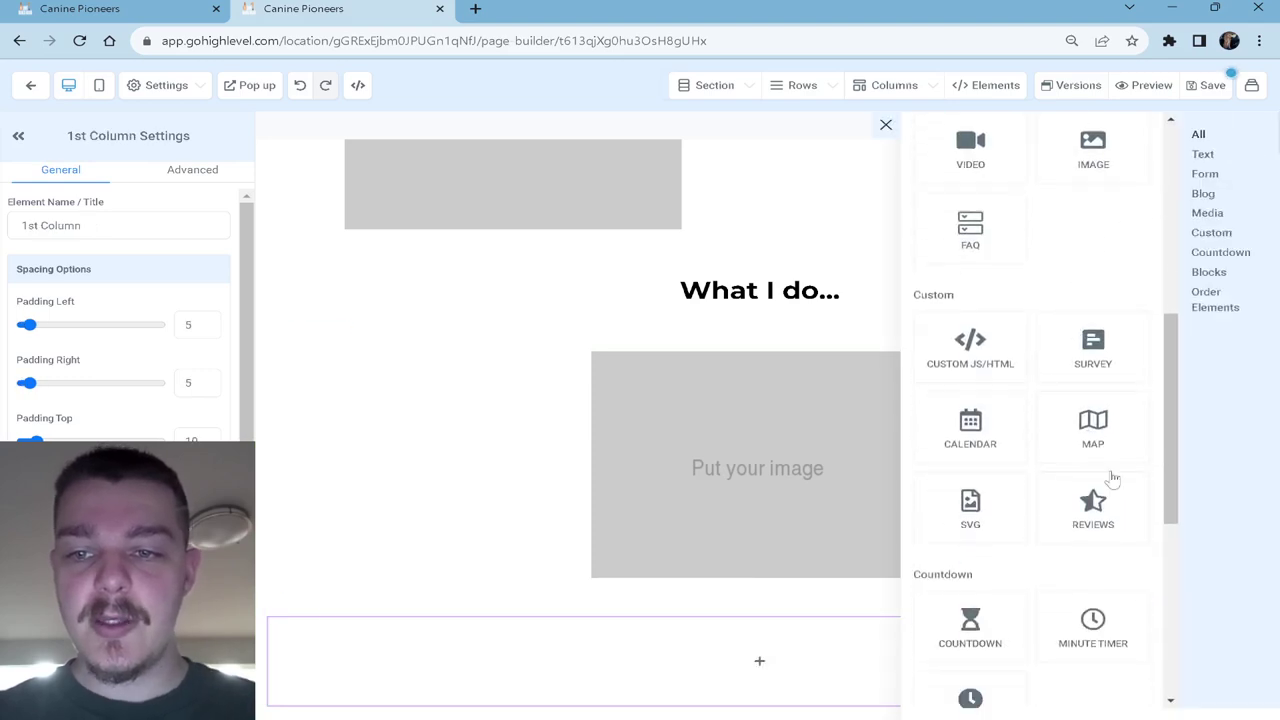
scroll(1050, 430, "down", 3)
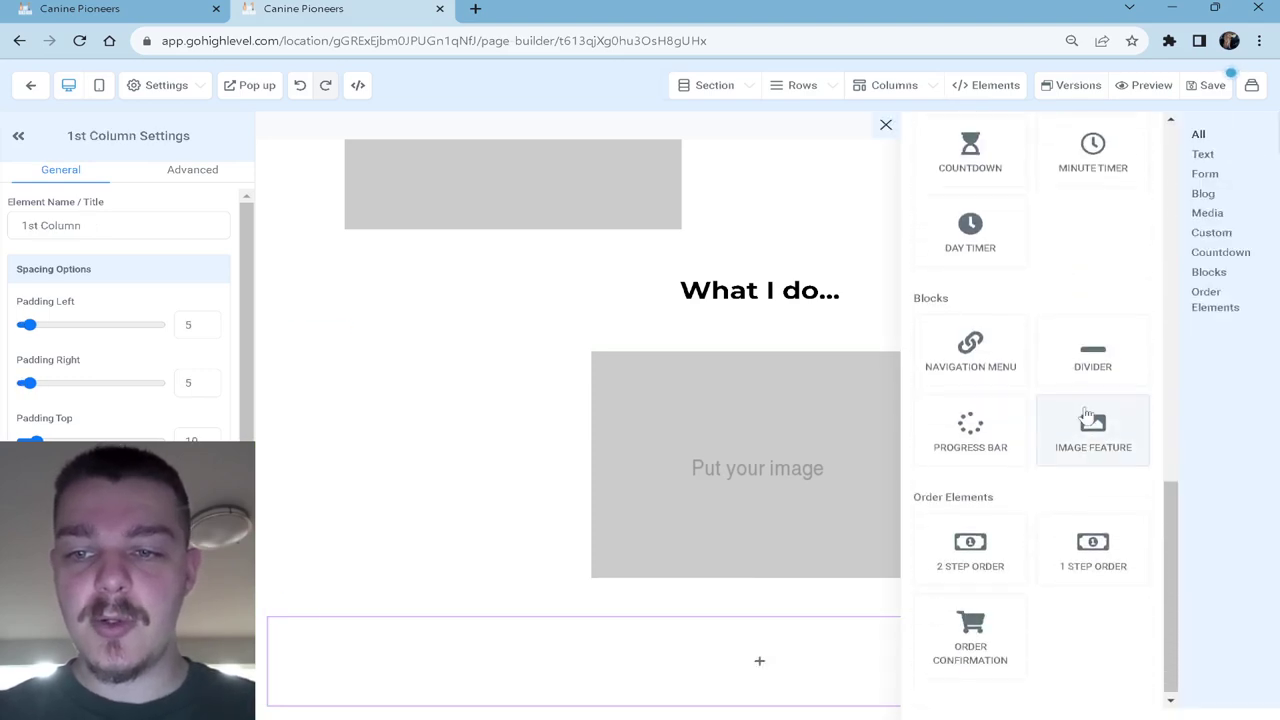
left_click(1093, 425)
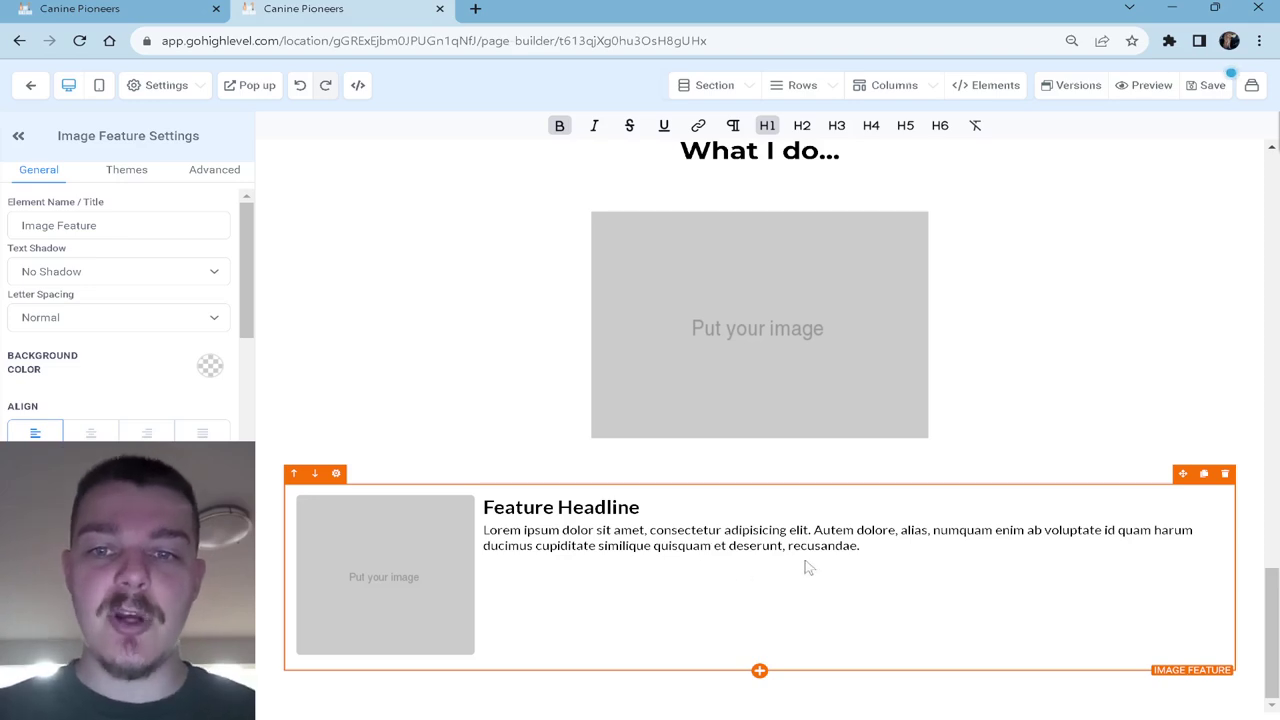
Step: Add an empty one-column row below the Image Feature row
scroll(808, 565, "up", 3)
scroll(808, 565, "down", 3)
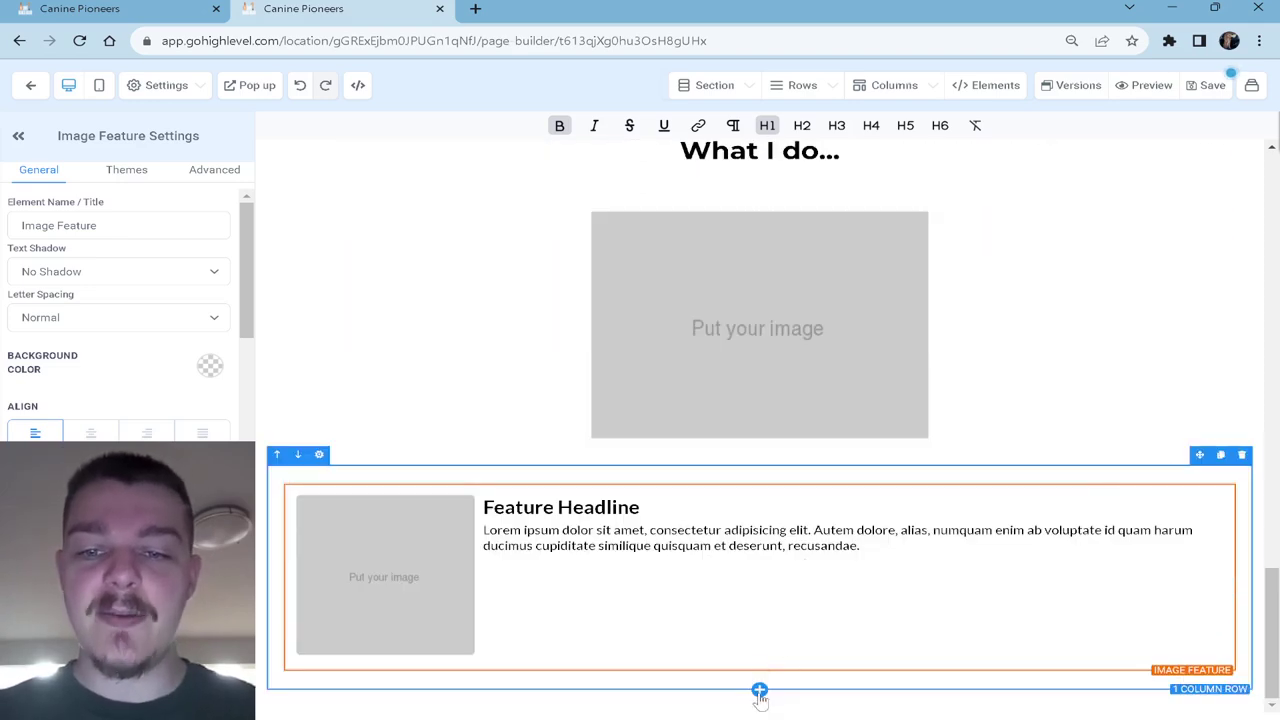
left_click(760, 692)
left_click(1062, 212)
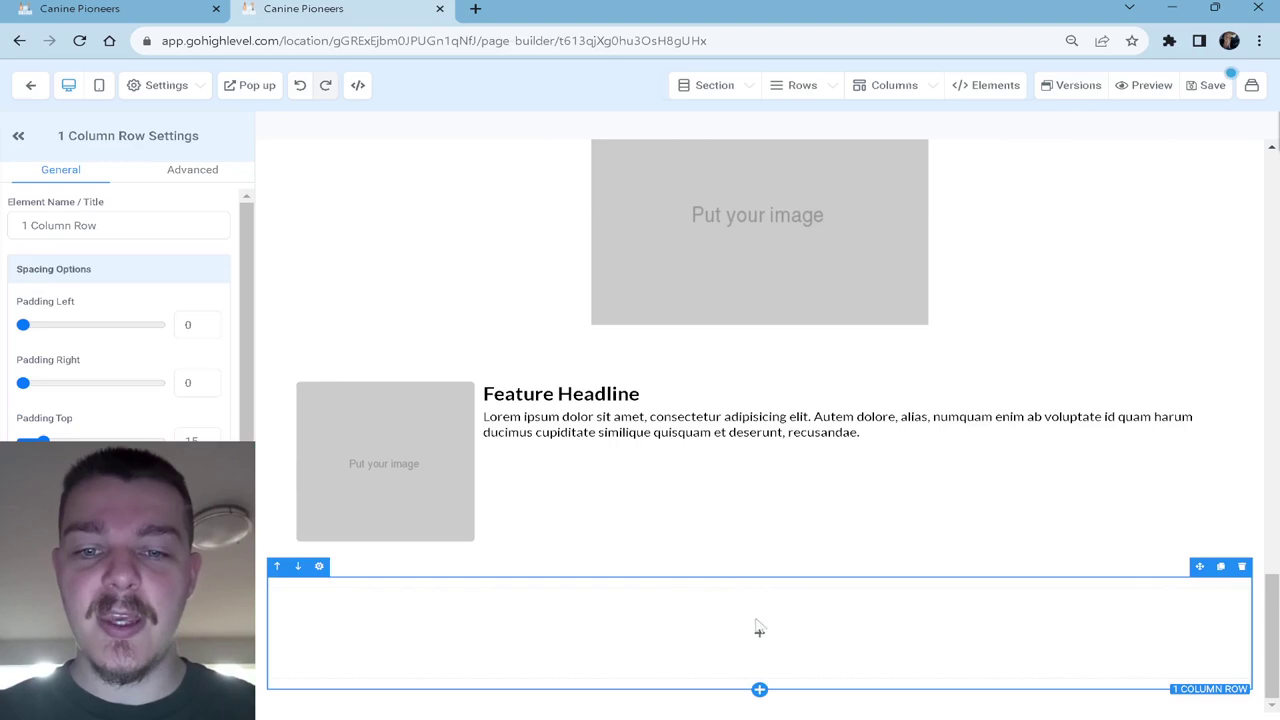
Step: Place a button element in the empty one-column row below the Image Feature row
left_click(790, 638)
scroll(1048, 482, "up", 1)
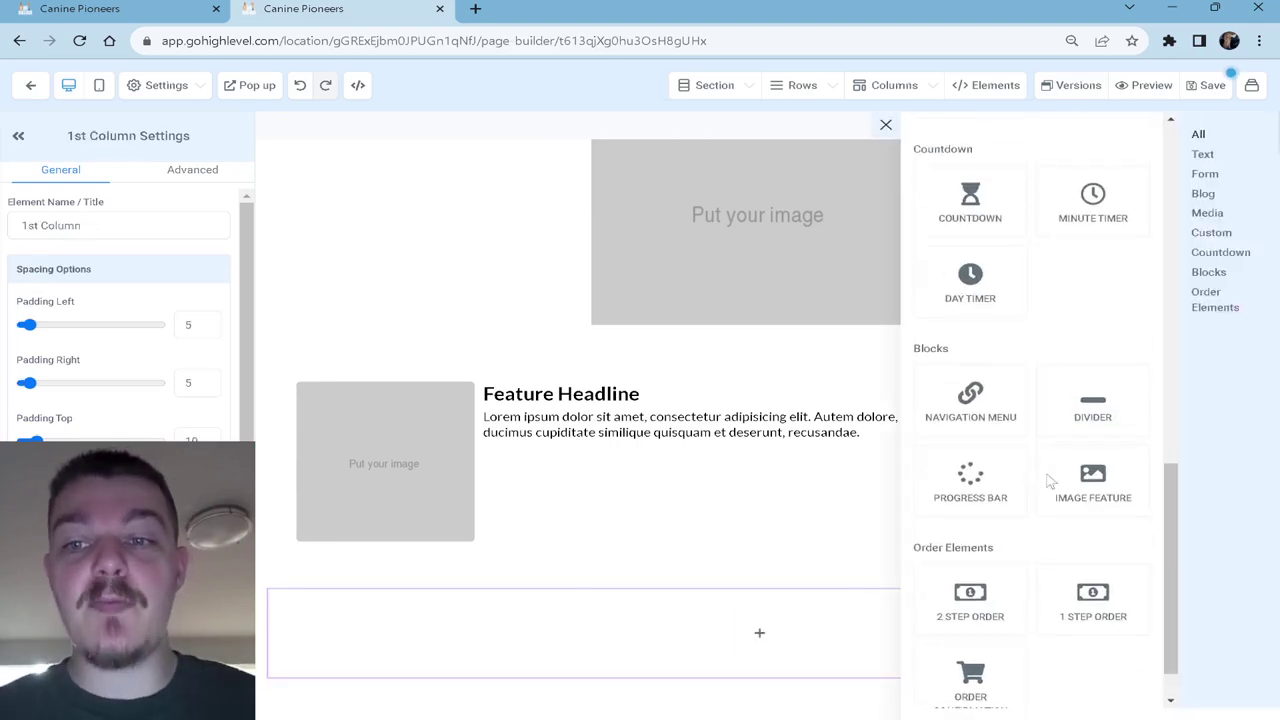
scroll(1046, 480, "up", 8)
left_click(978, 262)
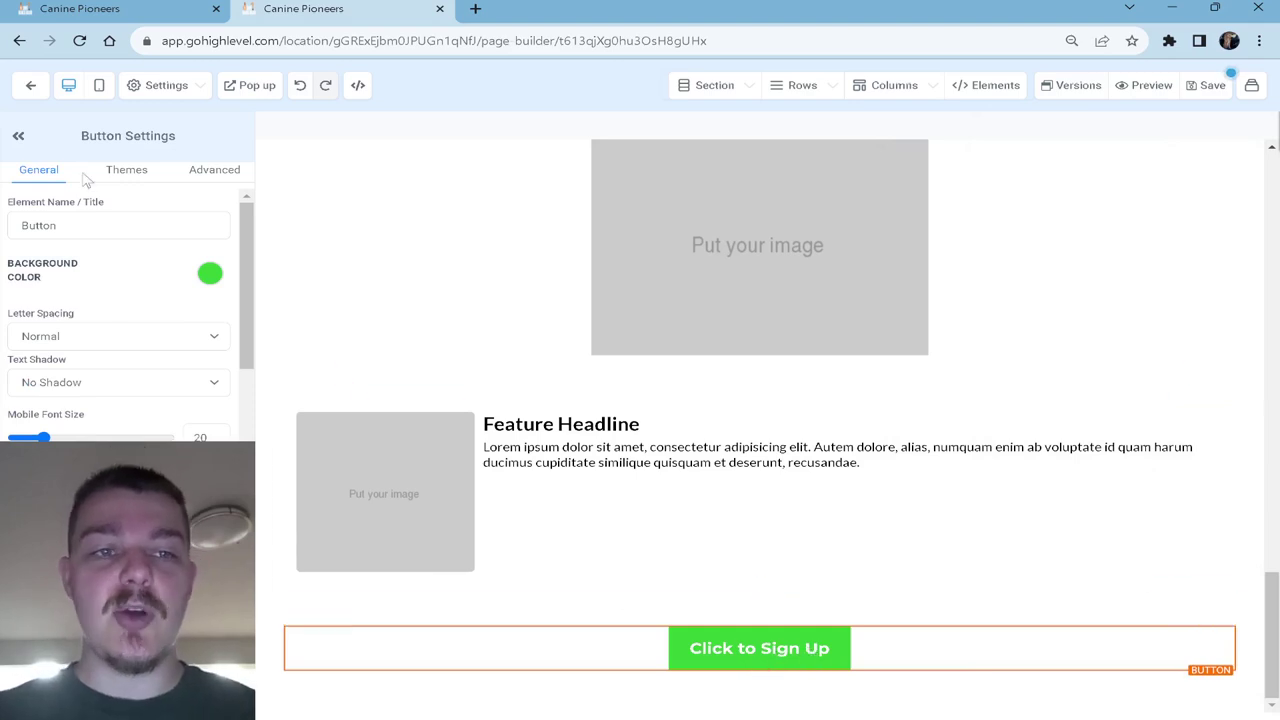
Step: Apply the red theme to the new button and change its text to "Apply for Training"
left_click(126, 170)
scroll(123, 306, "down", 3)
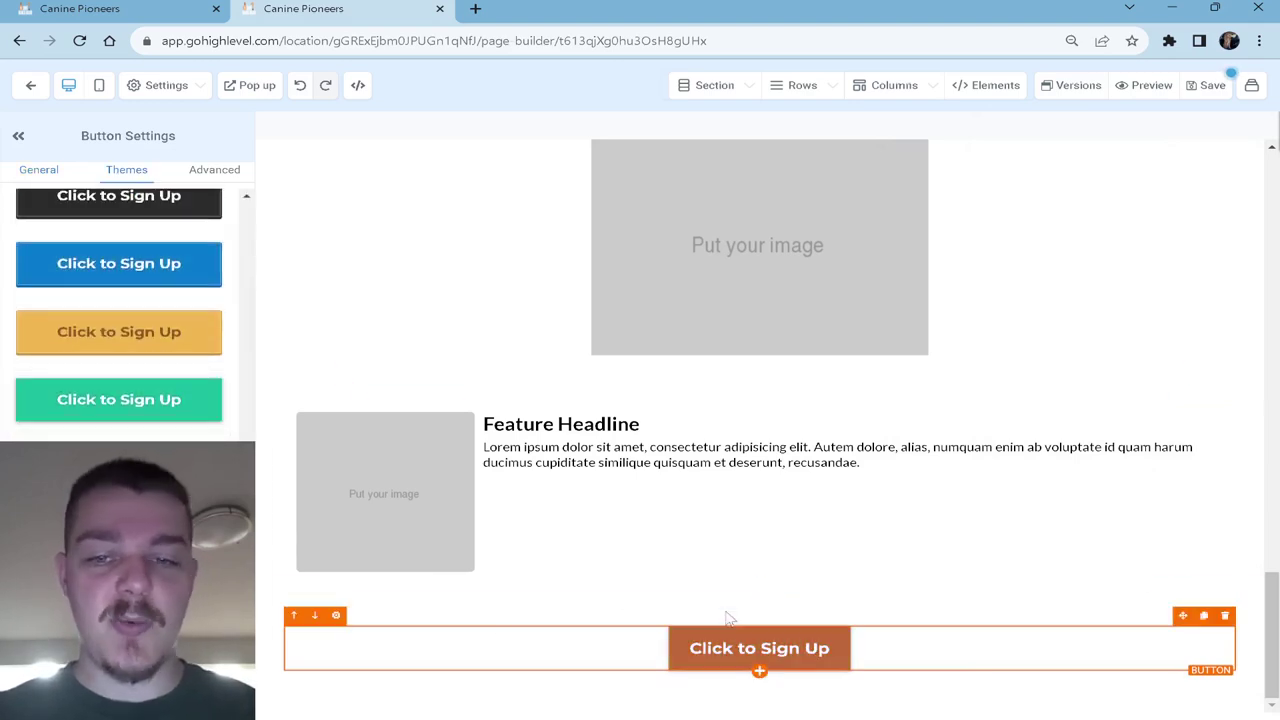
left_click(40, 169)
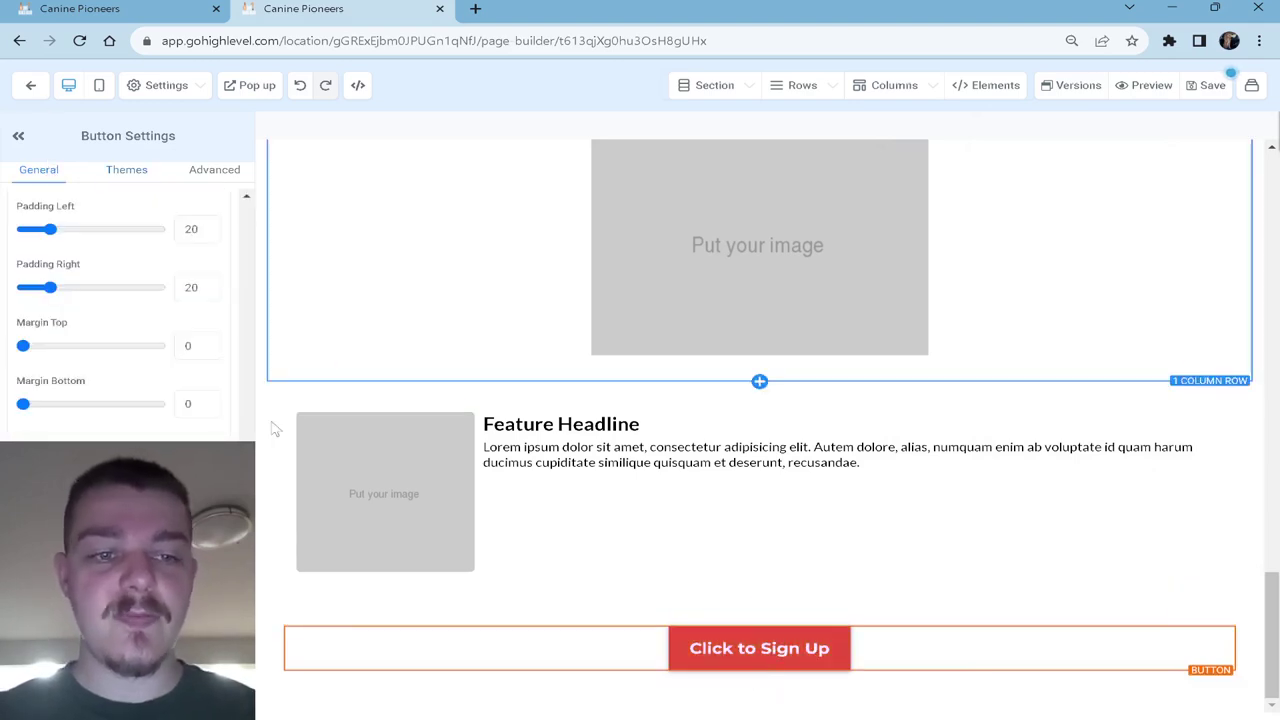
type("Ap")
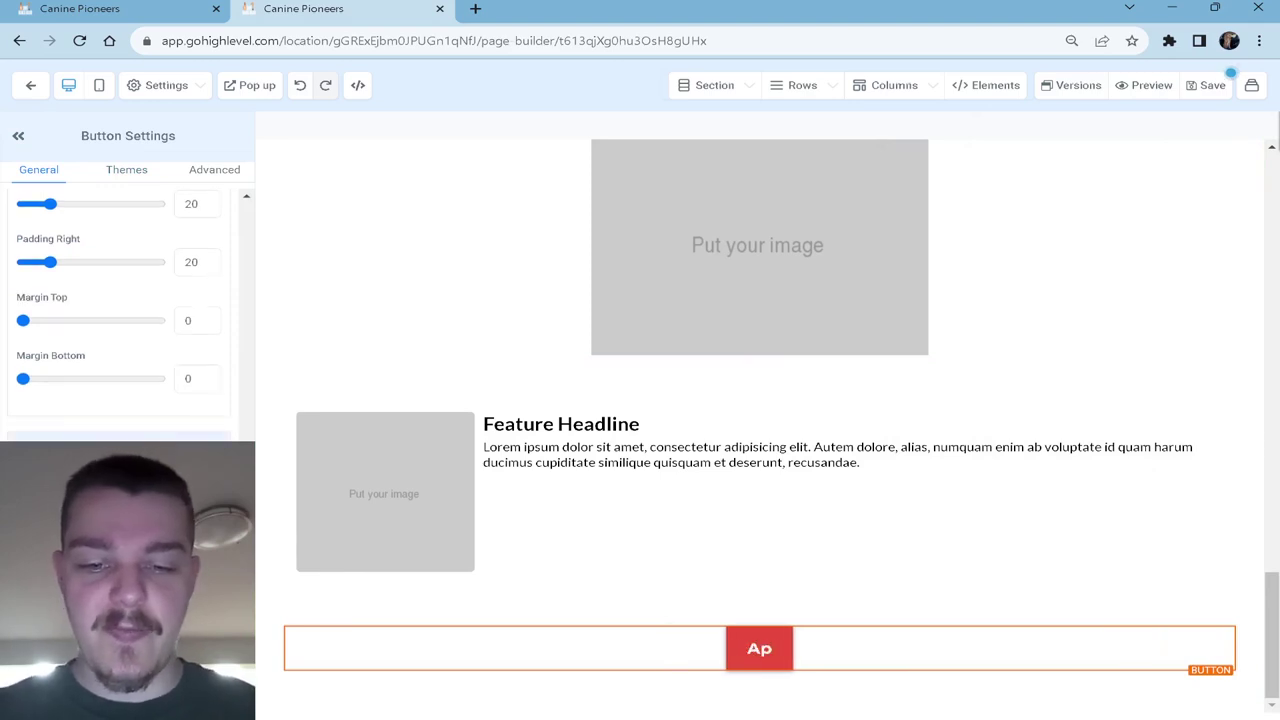
type("ply for Training")
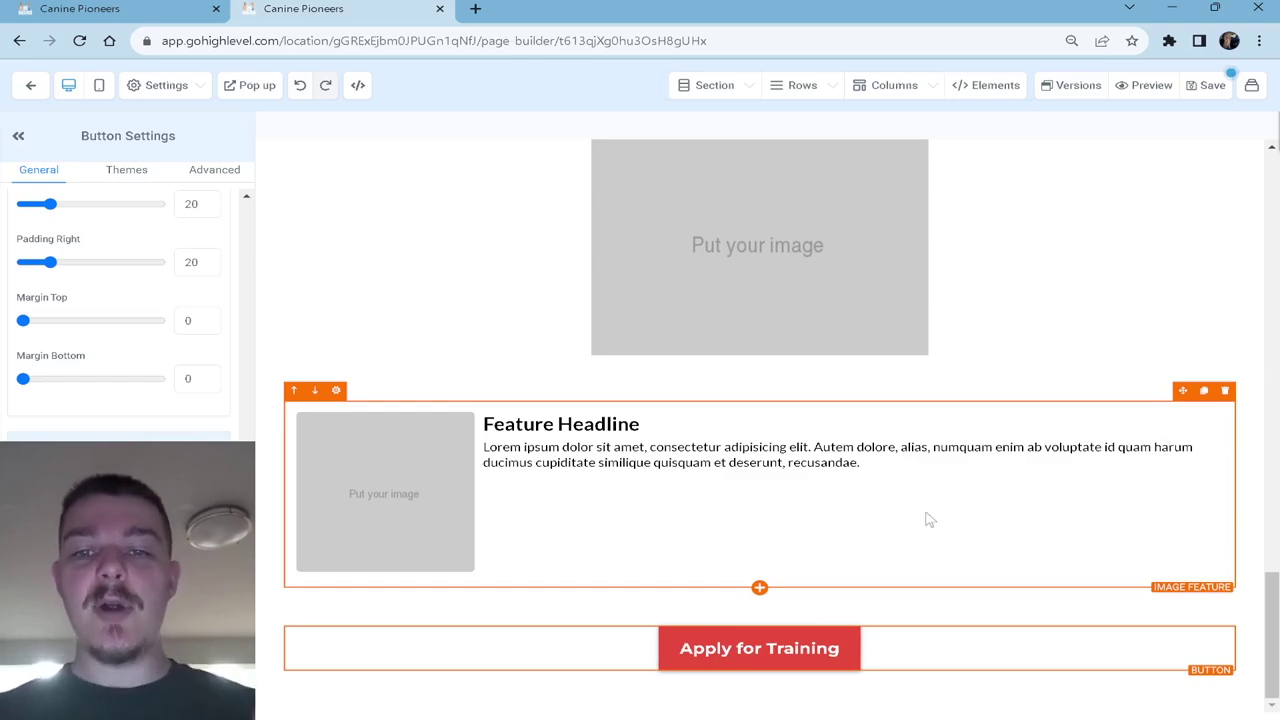
Step: Open the page's pop-up for editing and add a one-column row to it
scroll(926, 518, "up", 15)
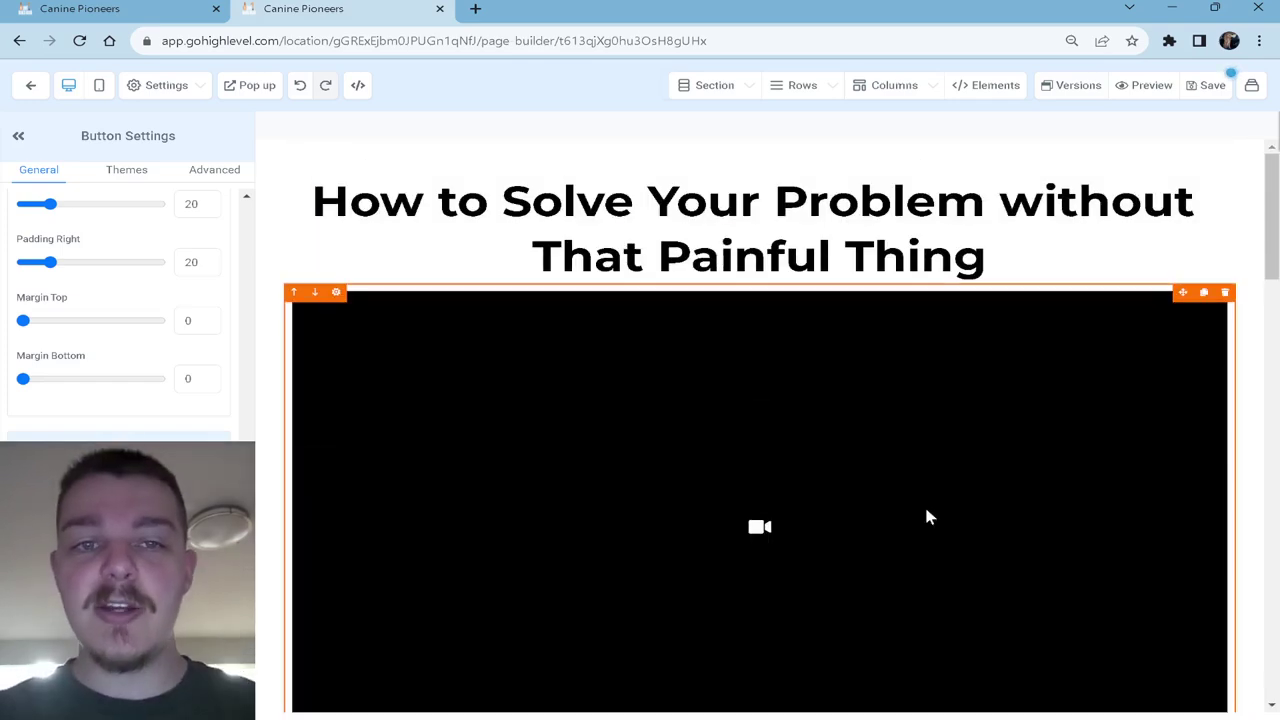
scroll(926, 518, "down", 3)
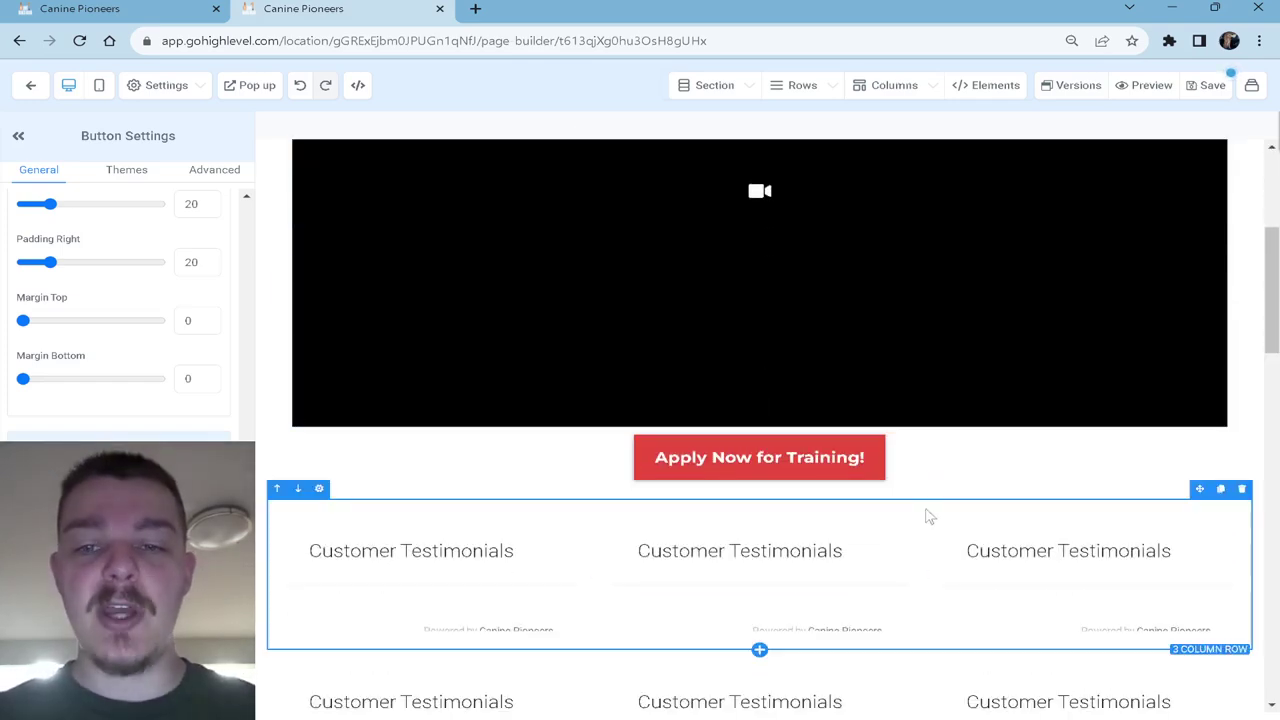
left_click(252, 86)
left_click(767, 258)
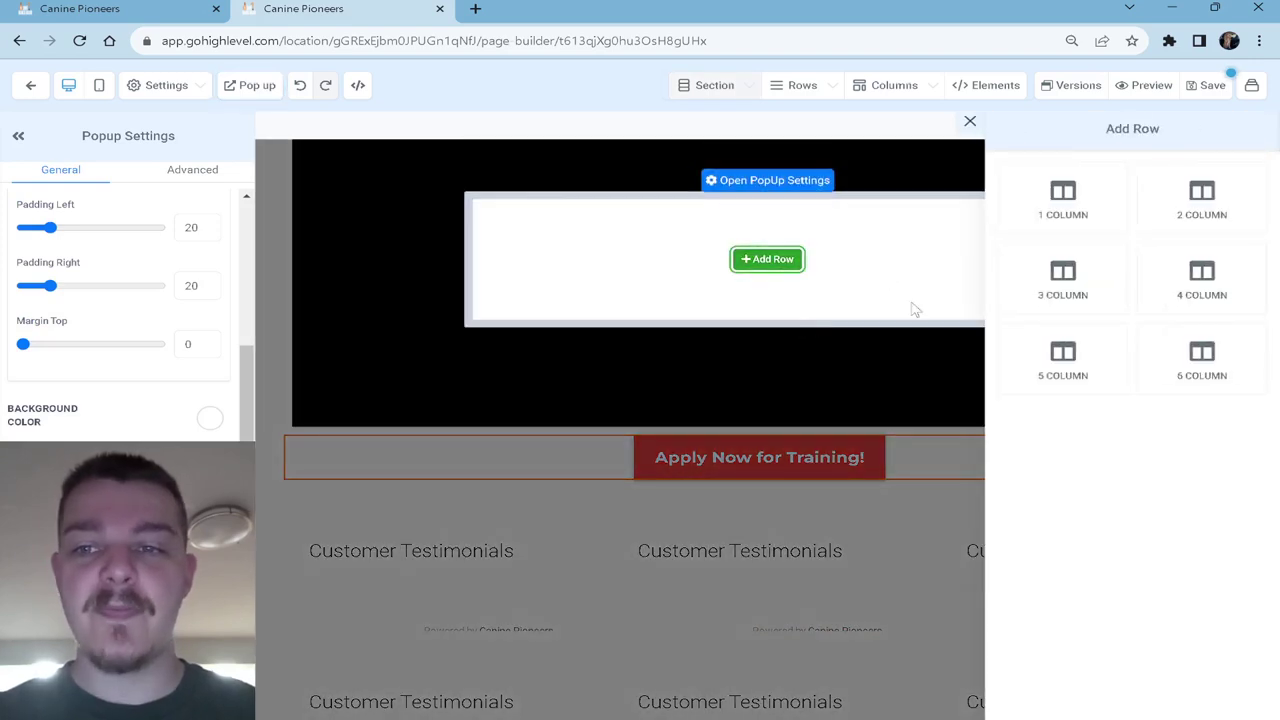
left_click(1097, 218)
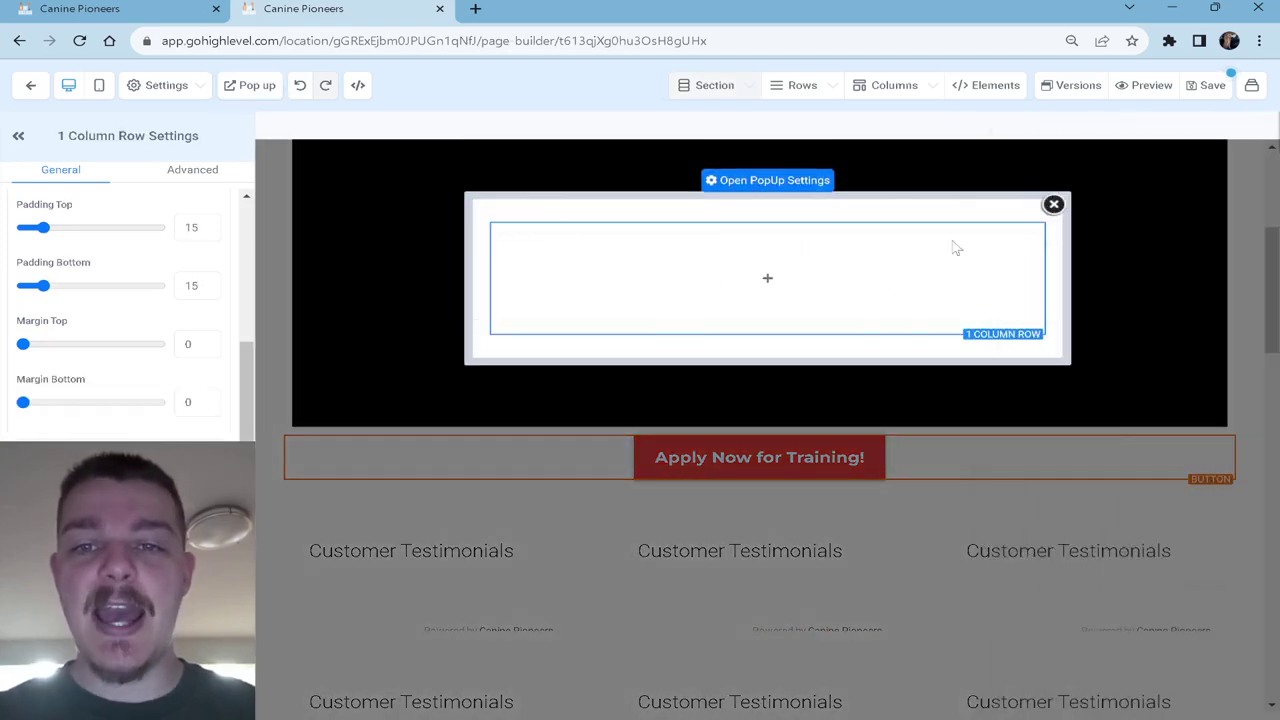
Step: Place a headline element in the pop-up's row and replace its text with "Problema and Solution"
left_click(770, 279)
scroll(967, 277, "up", 3)
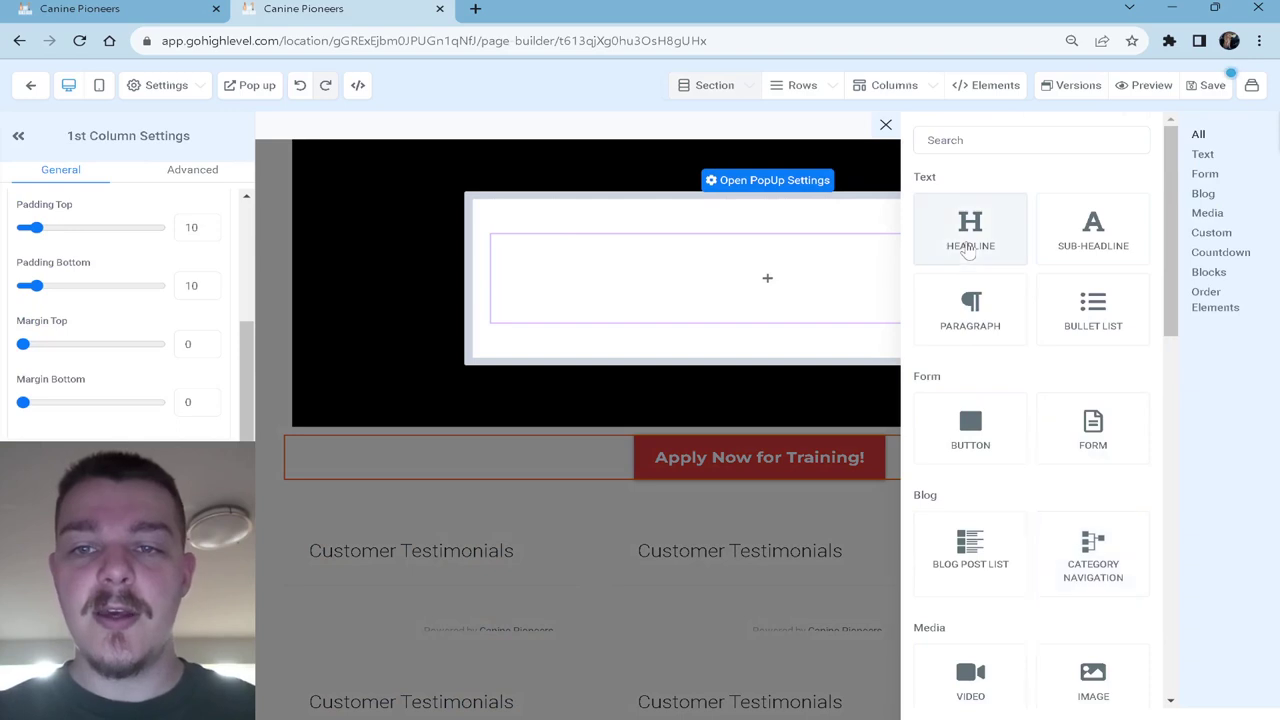
left_click(970, 224)
triple_click(855, 254)
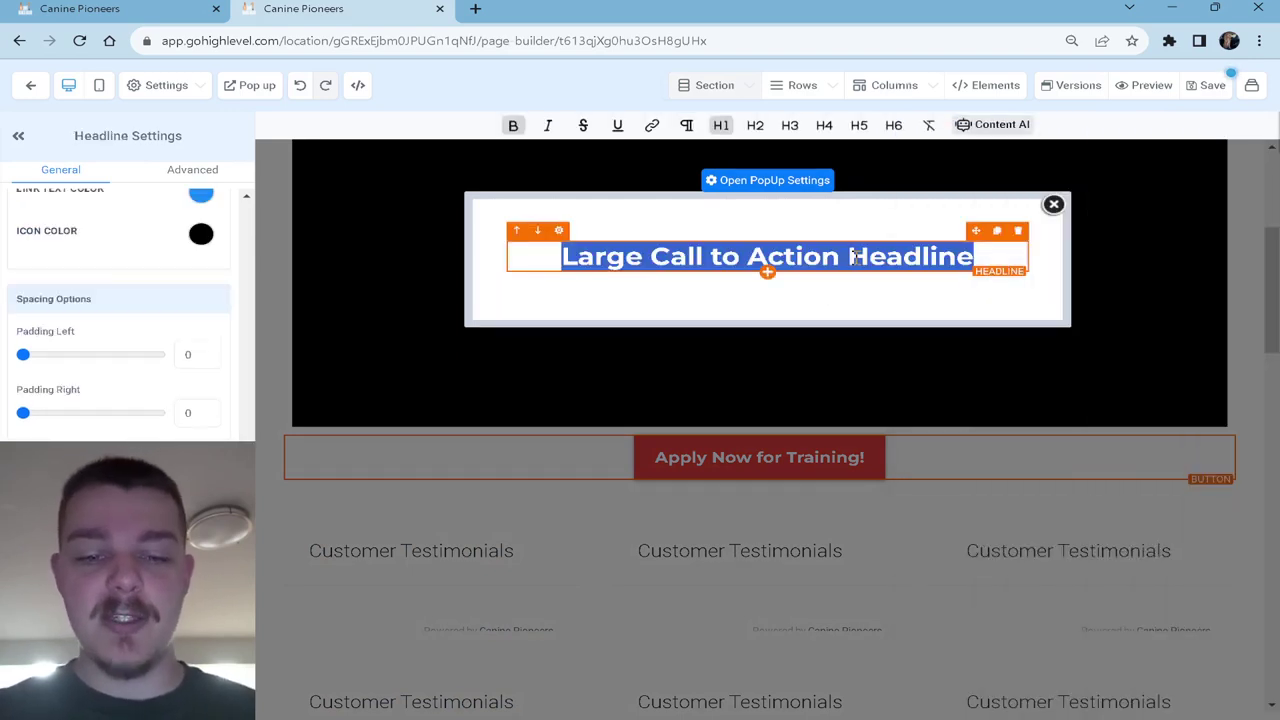
type("Problema nd SOlution")
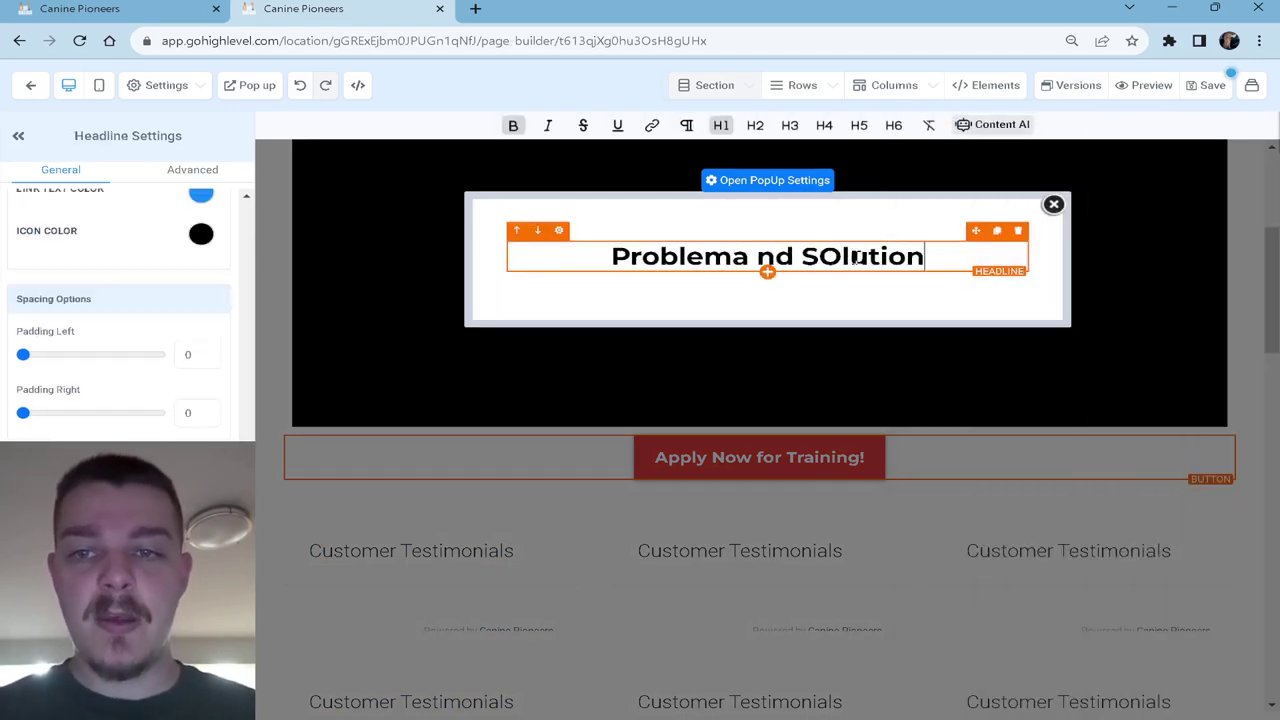
key("BackSpace")
key("BackSpace")
key("BackSpace")
key("BackSpace")
key("BackSpace")
key("BackSpace")
key("BackSpace")
key("BackSpace")
key("BackSpace")
key("BackSpace")
key("BackSpace")
type("and Solution")
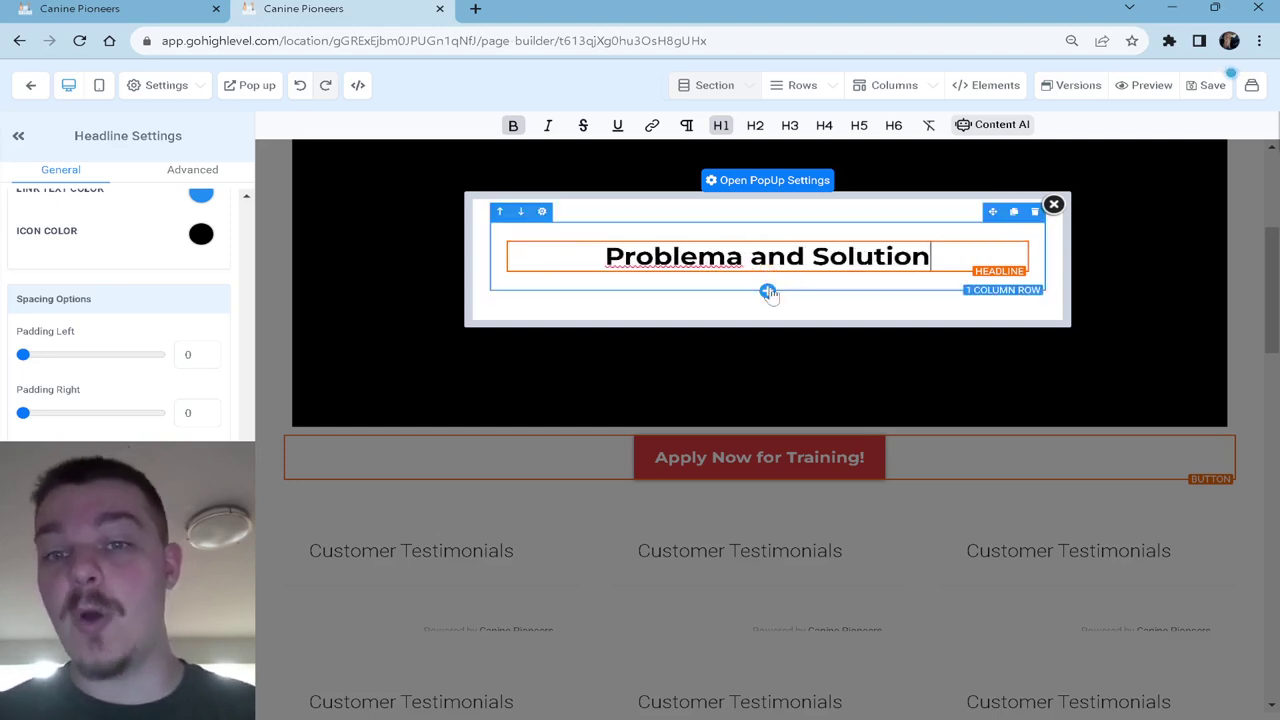
Step: Add a Form element below the pop-up's headline without choosing a form, and correct the headline to "Problem and Solution"
left_click(768, 292)
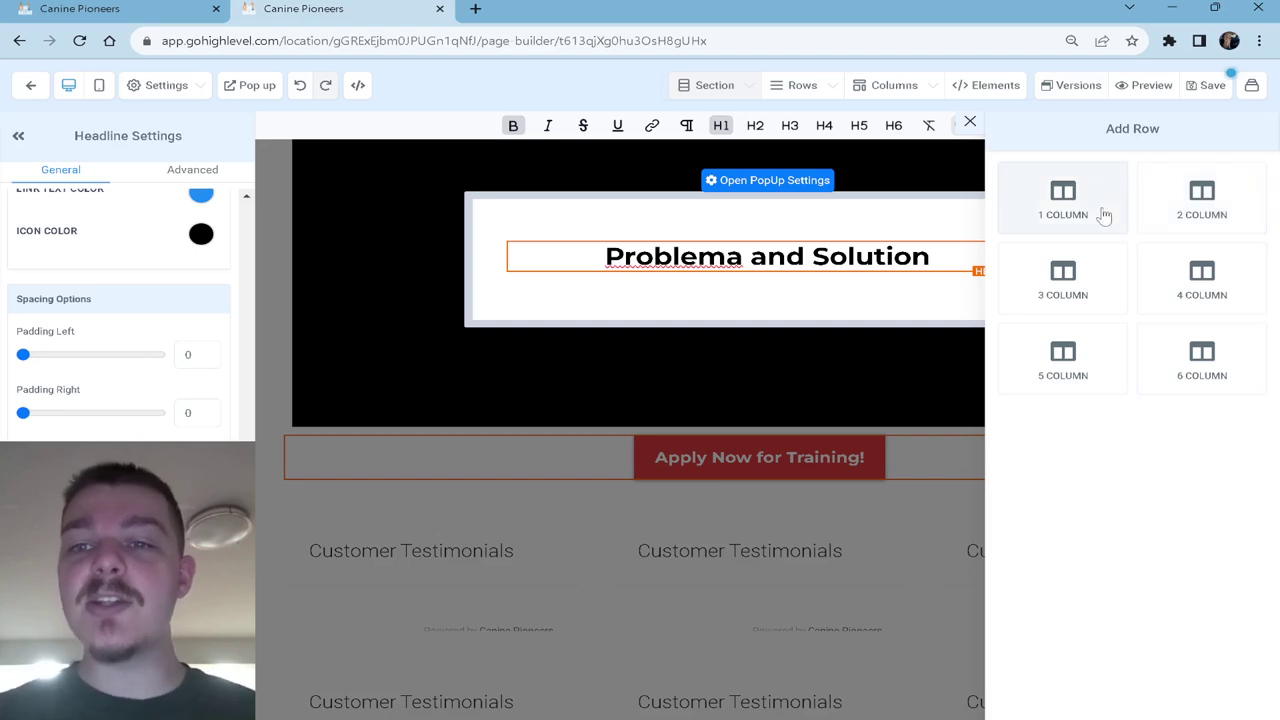
left_click(767, 272)
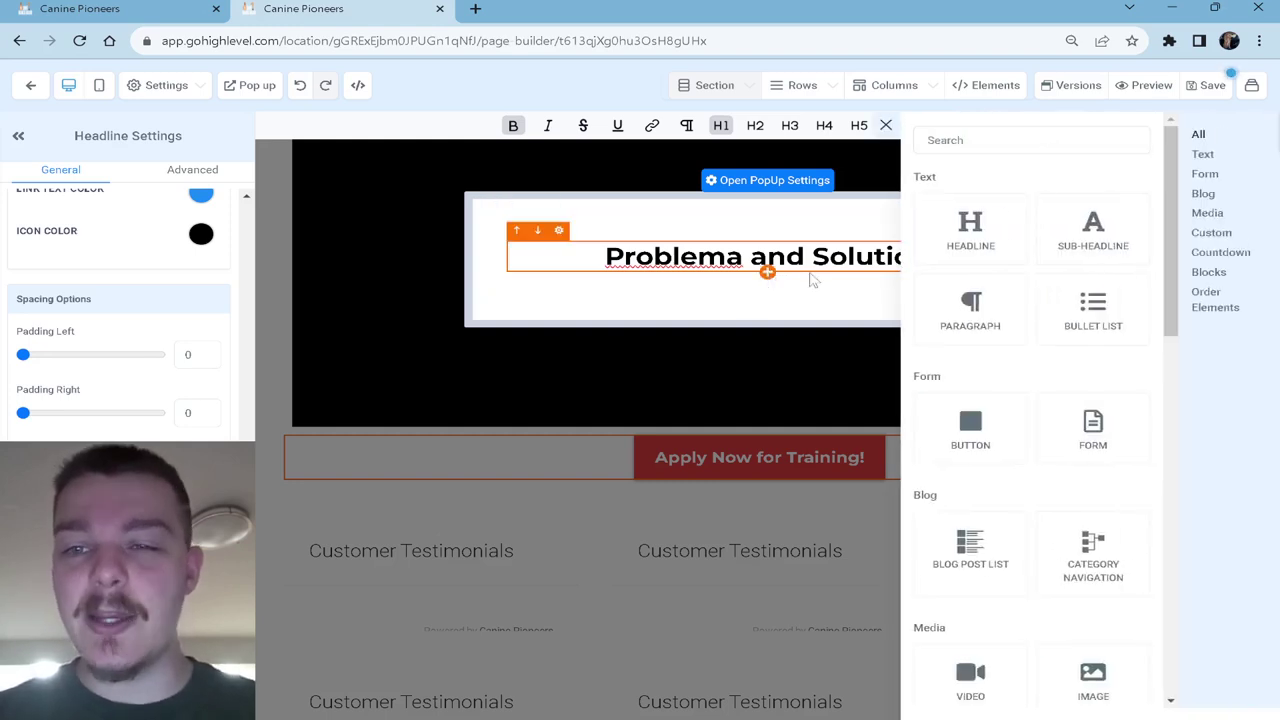
scroll(1015, 327, "down", 1)
scroll(1017, 323, "down", 4)
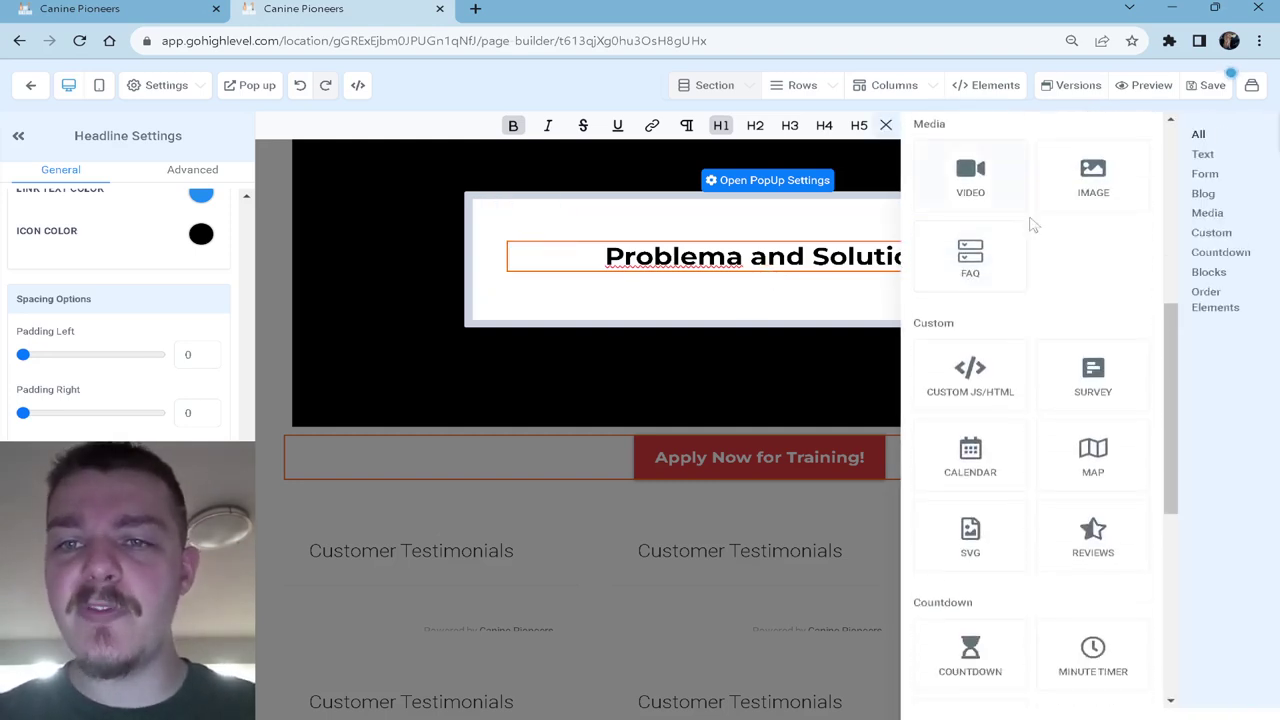
scroll(1033, 215, "up", 5)
left_click(1029, 140)
type("form")
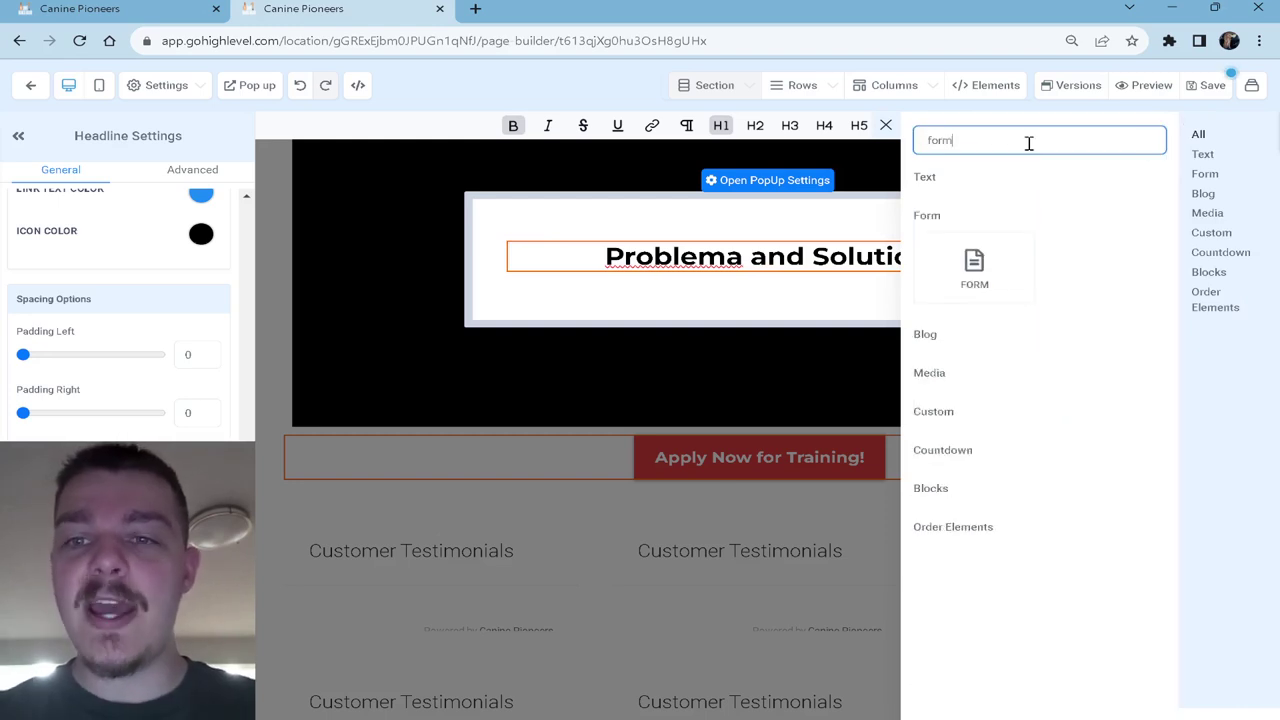
left_click(1000, 248)
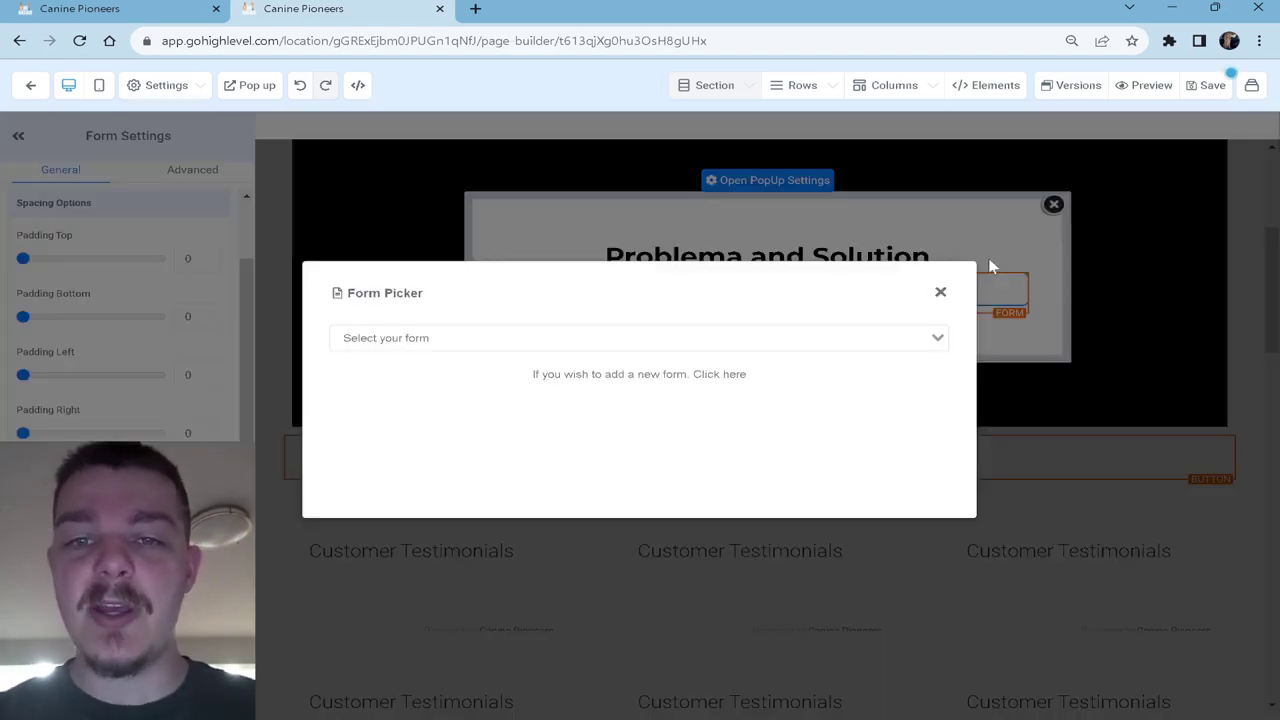
left_click(942, 293)
left_click(745, 256)
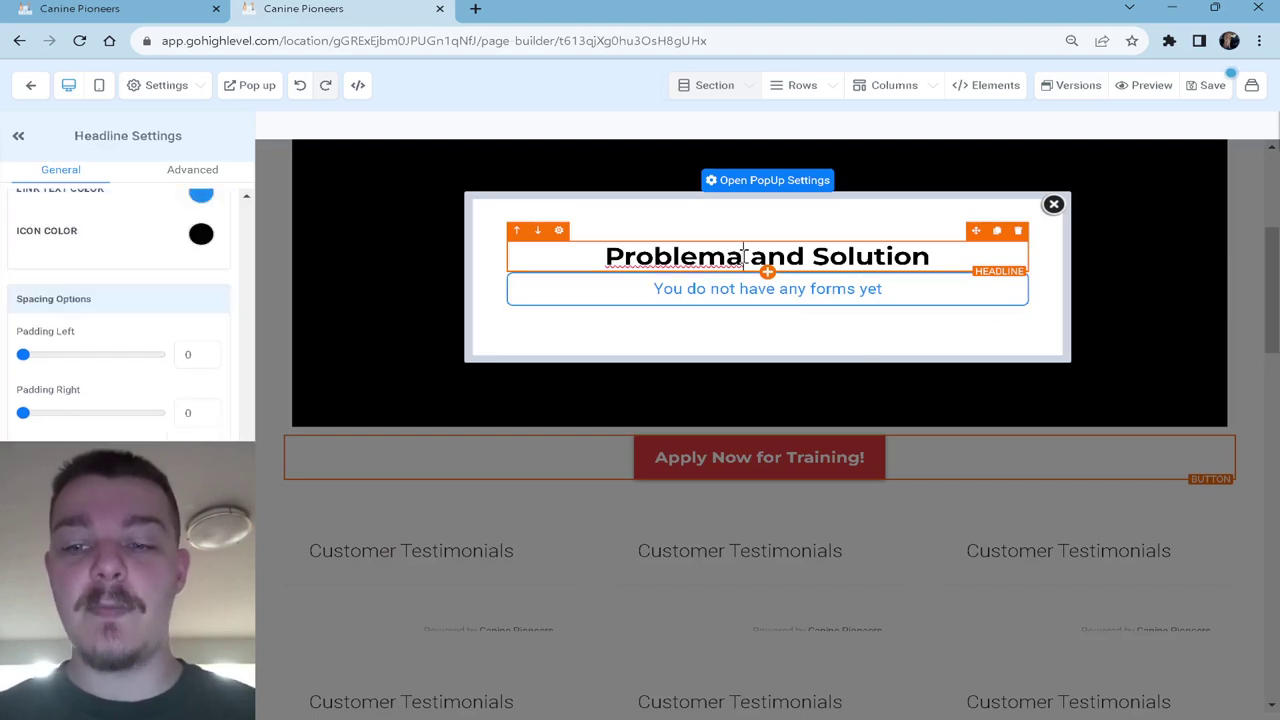
key("BackSpace")
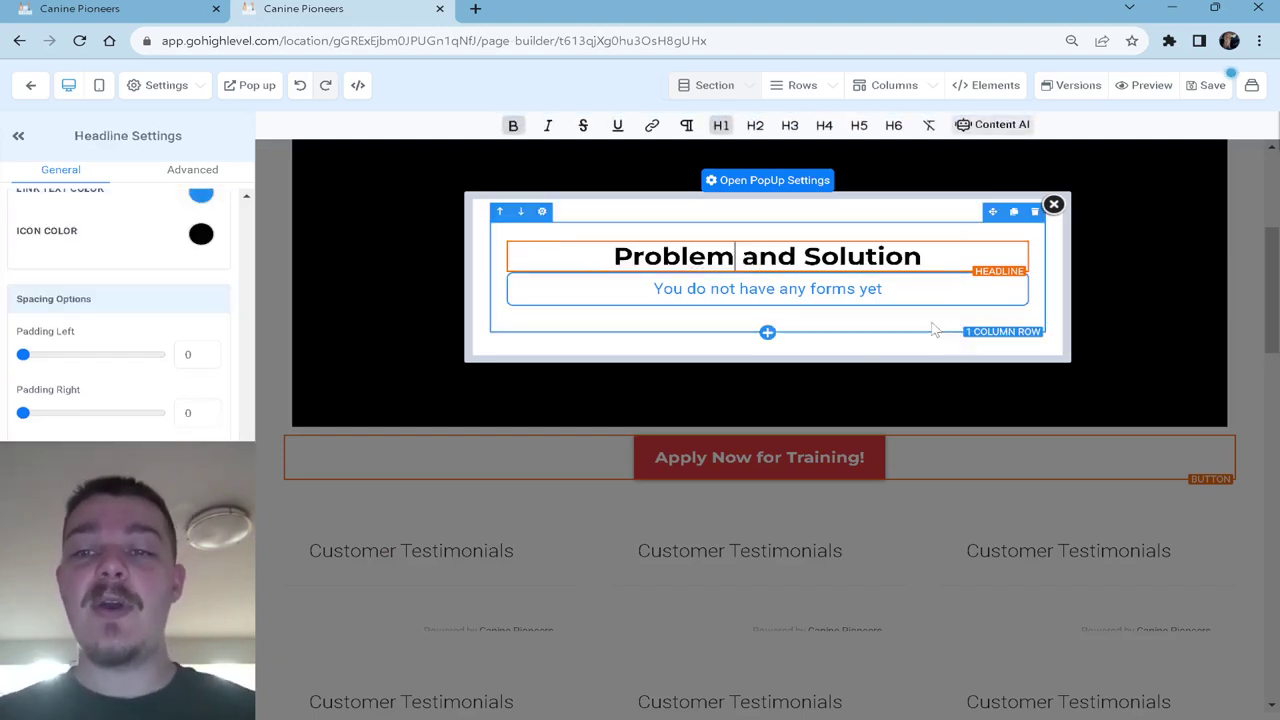
Step: Save the opt-in page without entering SEO meta data and open the "Step 2 - Full Application" page in the builder
left_click(1207, 99)
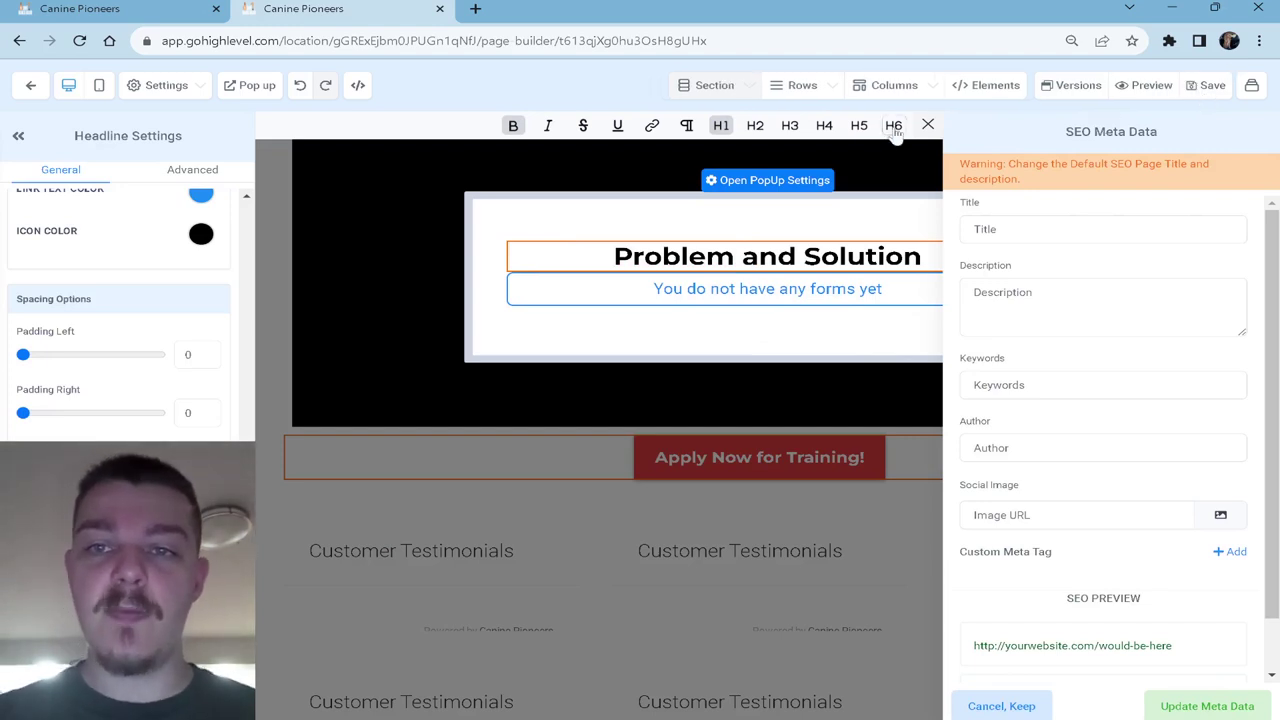
left_click(929, 125)
left_click(1251, 87)
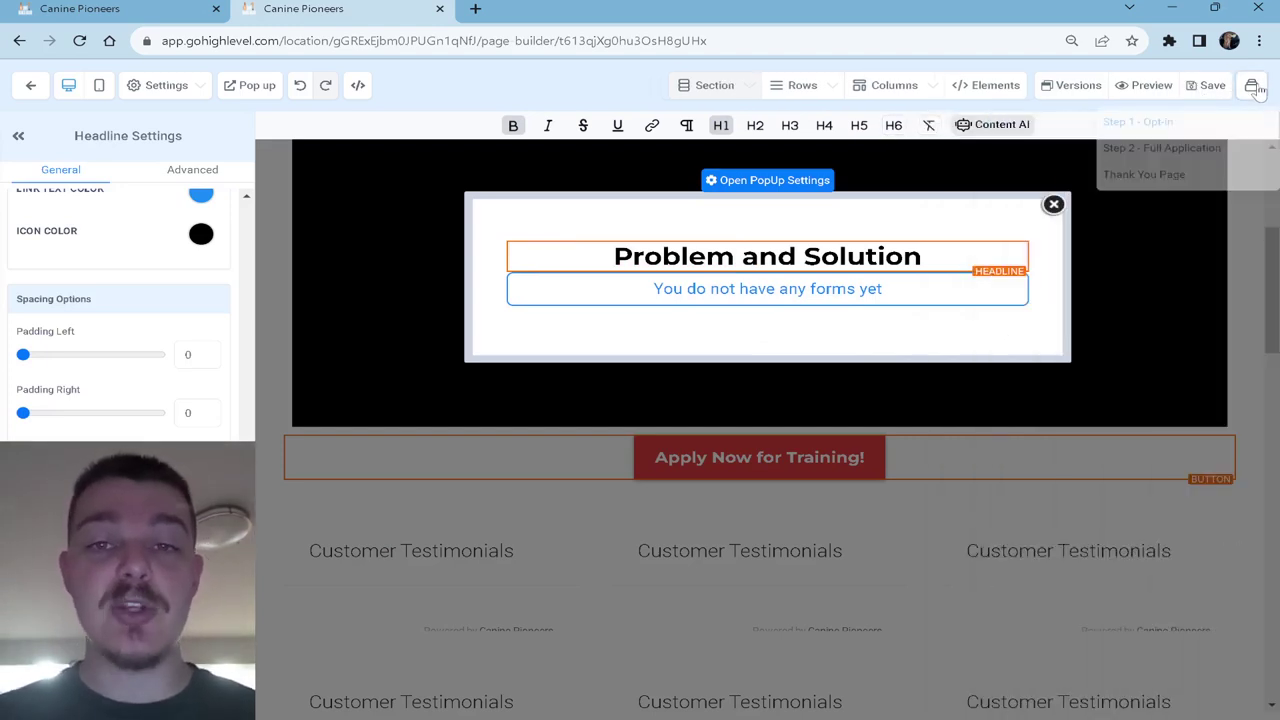
left_click(1178, 149)
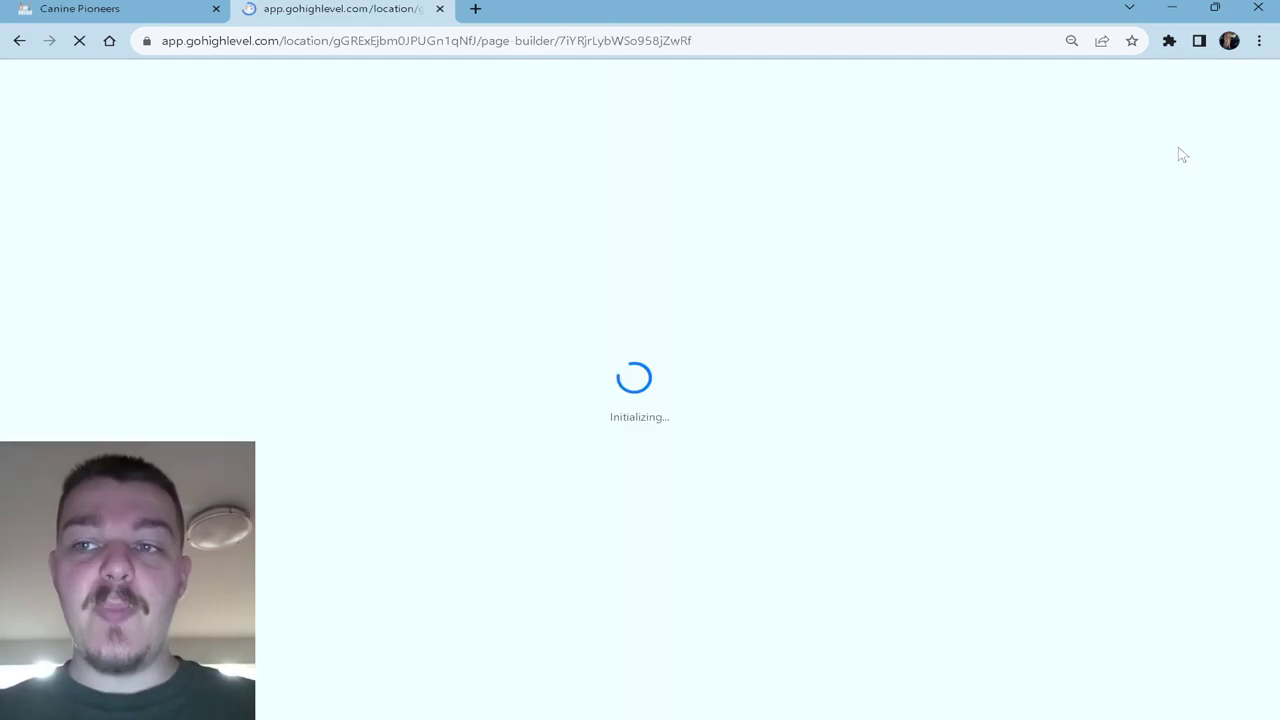